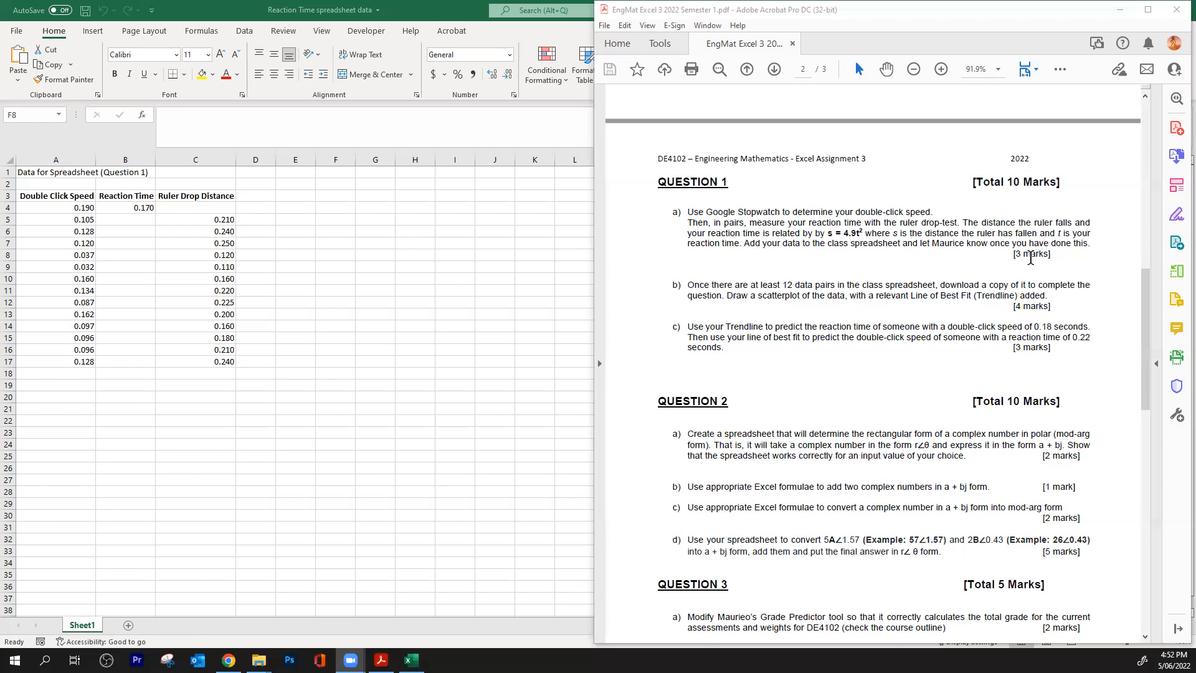
# - Replace the random-number formulas in A4:B4 with fixed values by copying them and pasting values only in place
pyautogui.click(81, 209)
pyautogui.moveTo(80, 207); pyautogui.dragTo(132, 207)
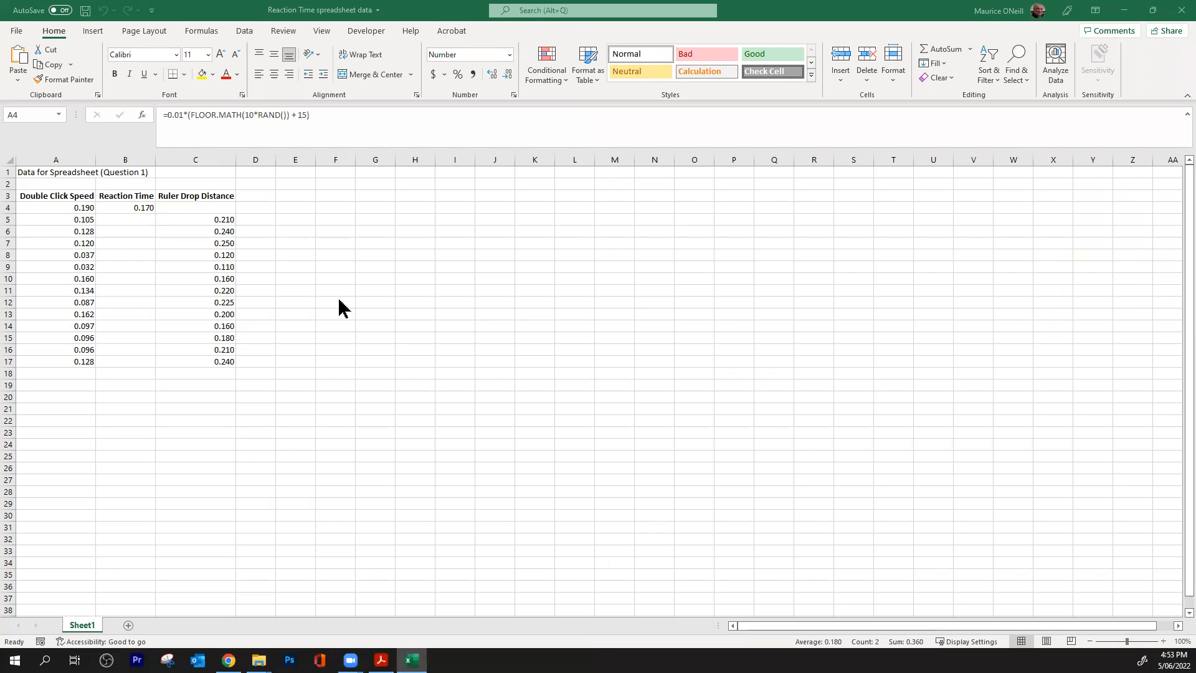
pyautogui.click(82, 206)
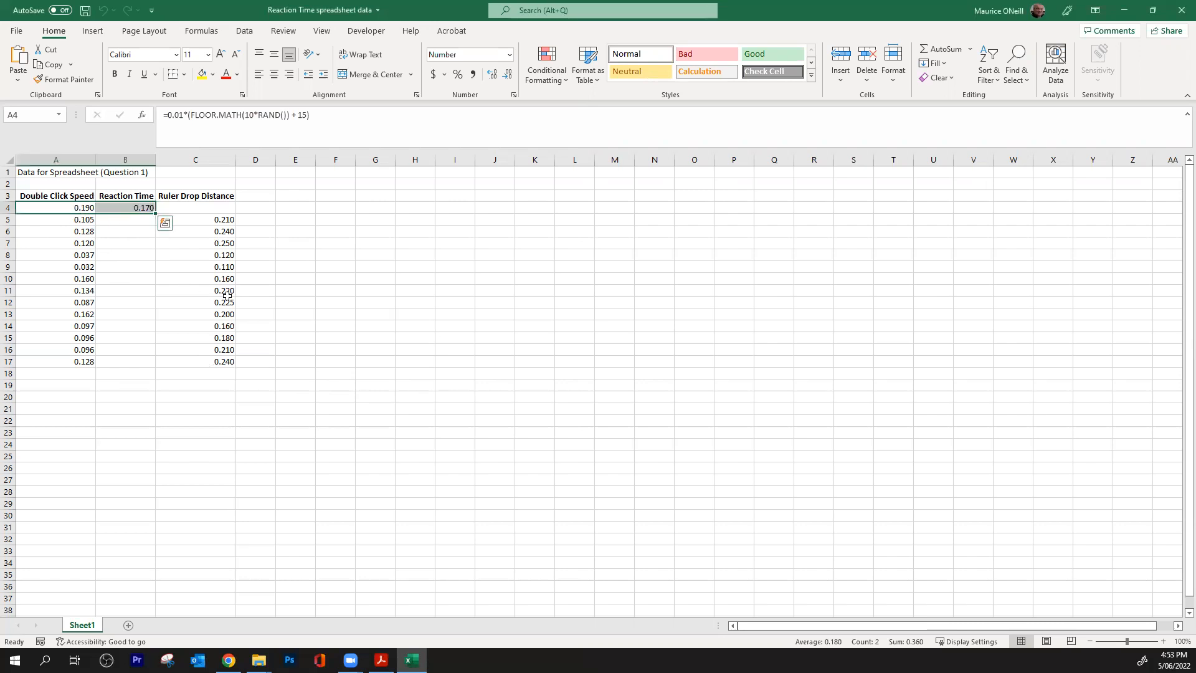
pyautogui.click(70, 64)
pyautogui.click(70, 83)
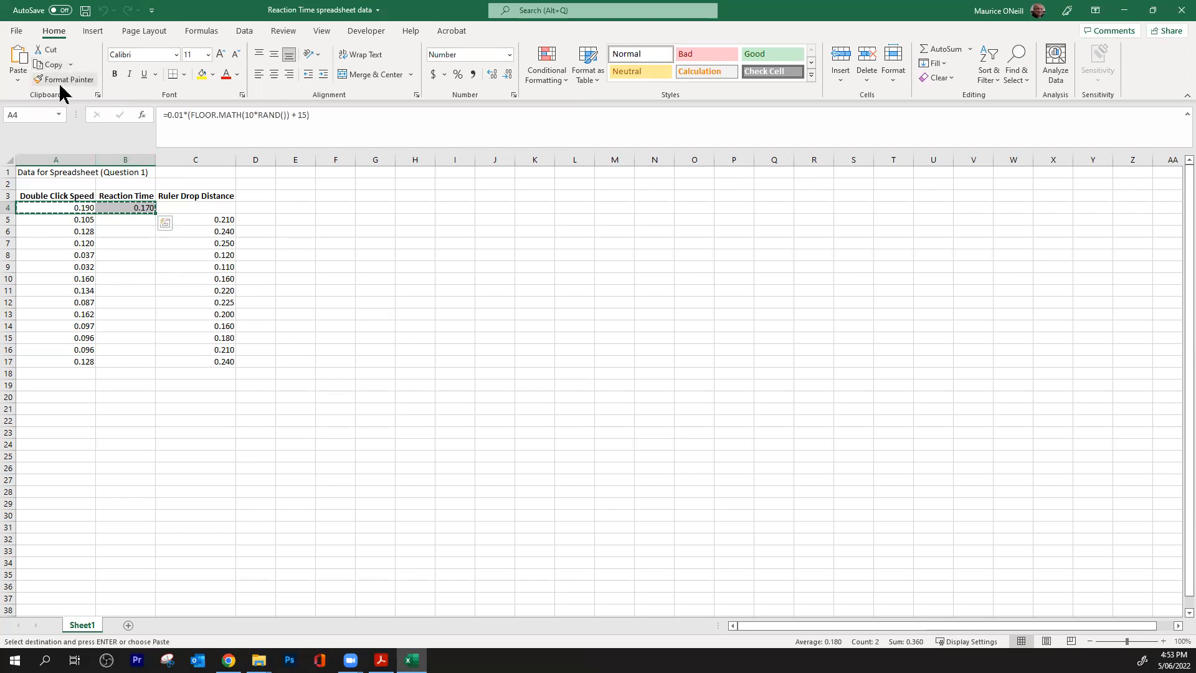
pyautogui.click(18, 80)
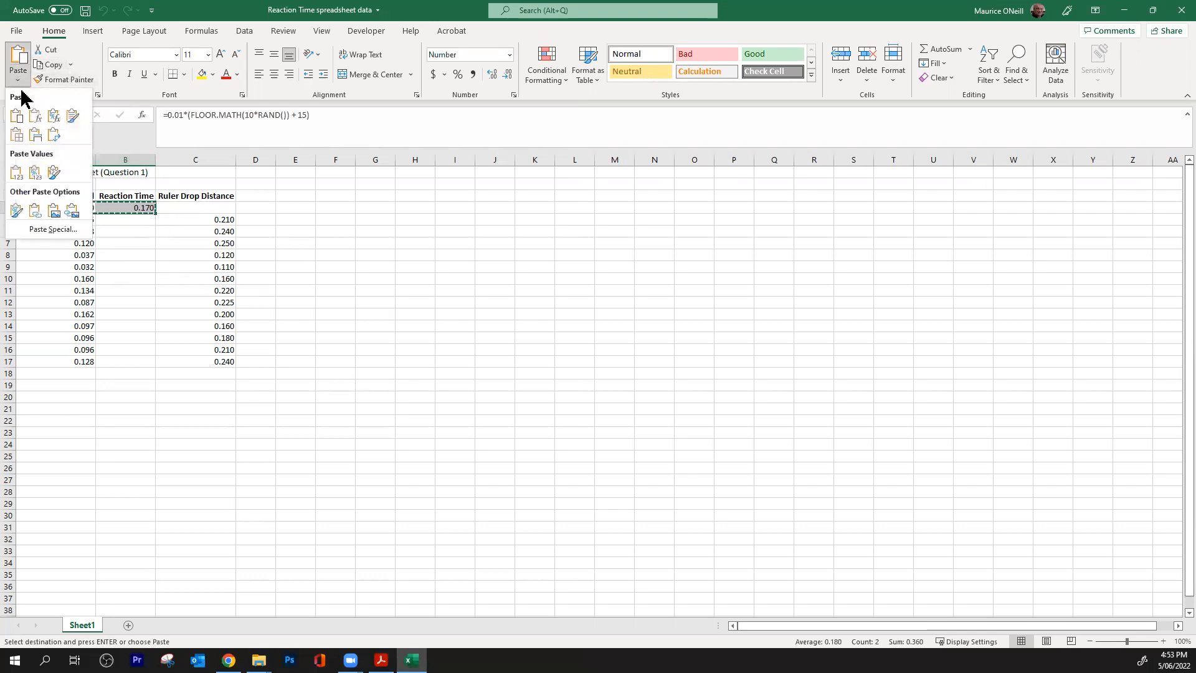
pyautogui.click(15, 174)
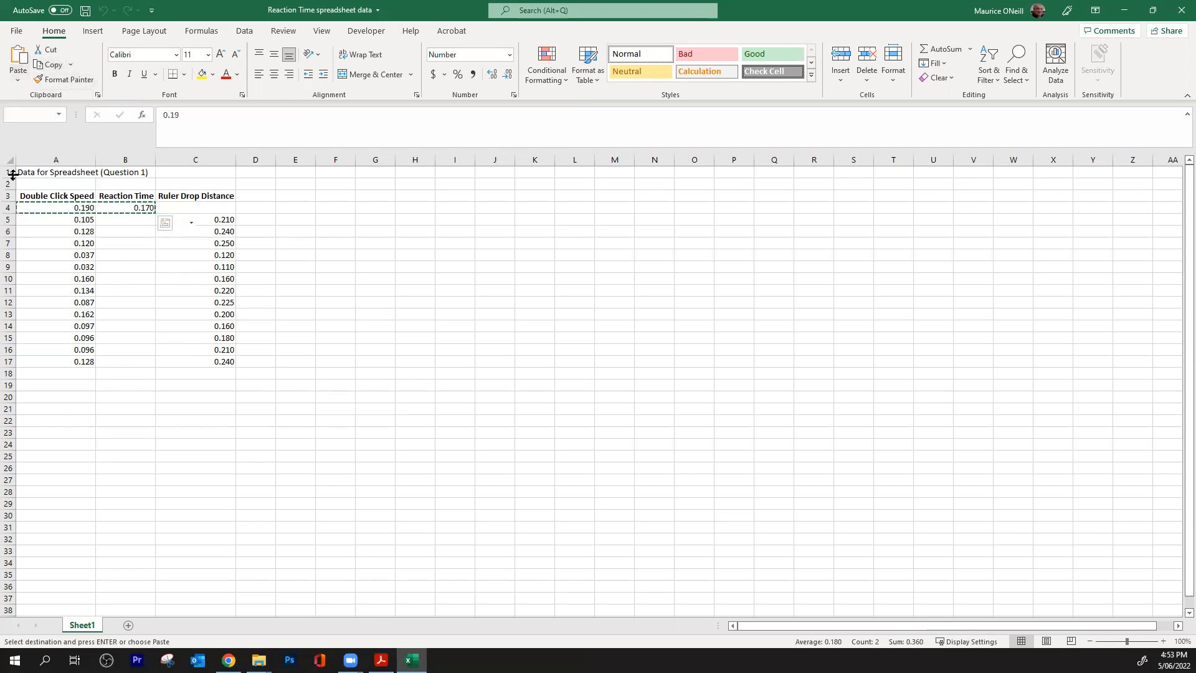
pyautogui.press('Escape')
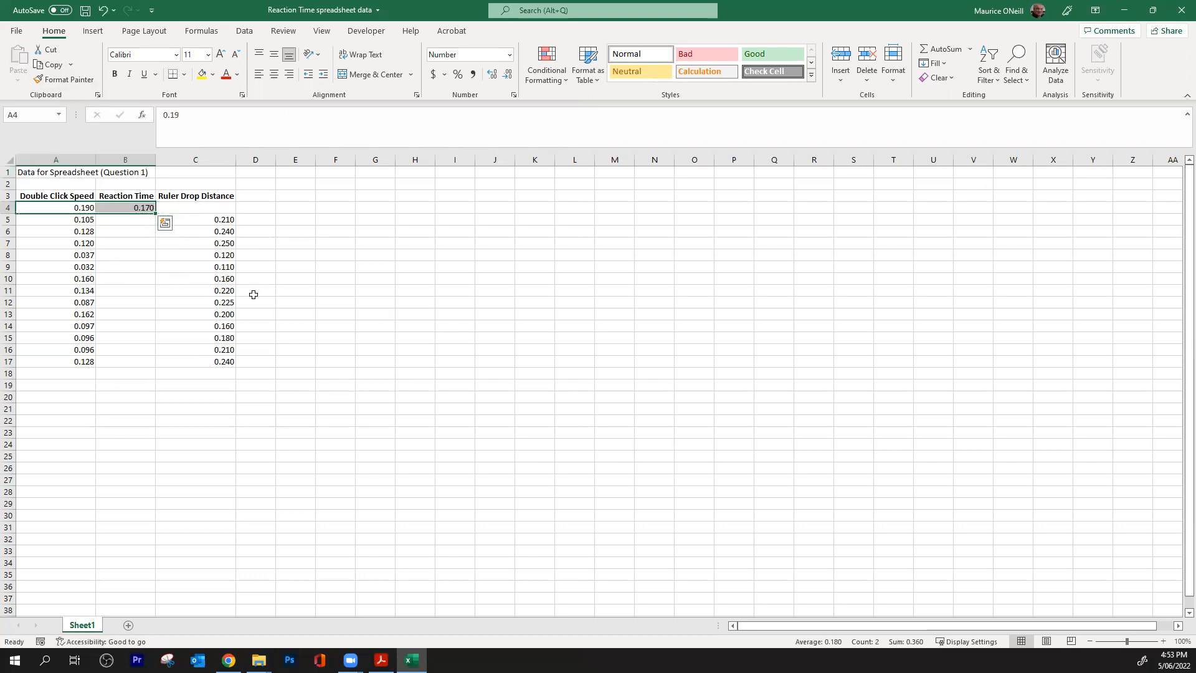
# - Calculate the reaction time in B5 from the ruler drop distance with the formula =(C5/4.9)^0.5
pyautogui.click(116, 250)
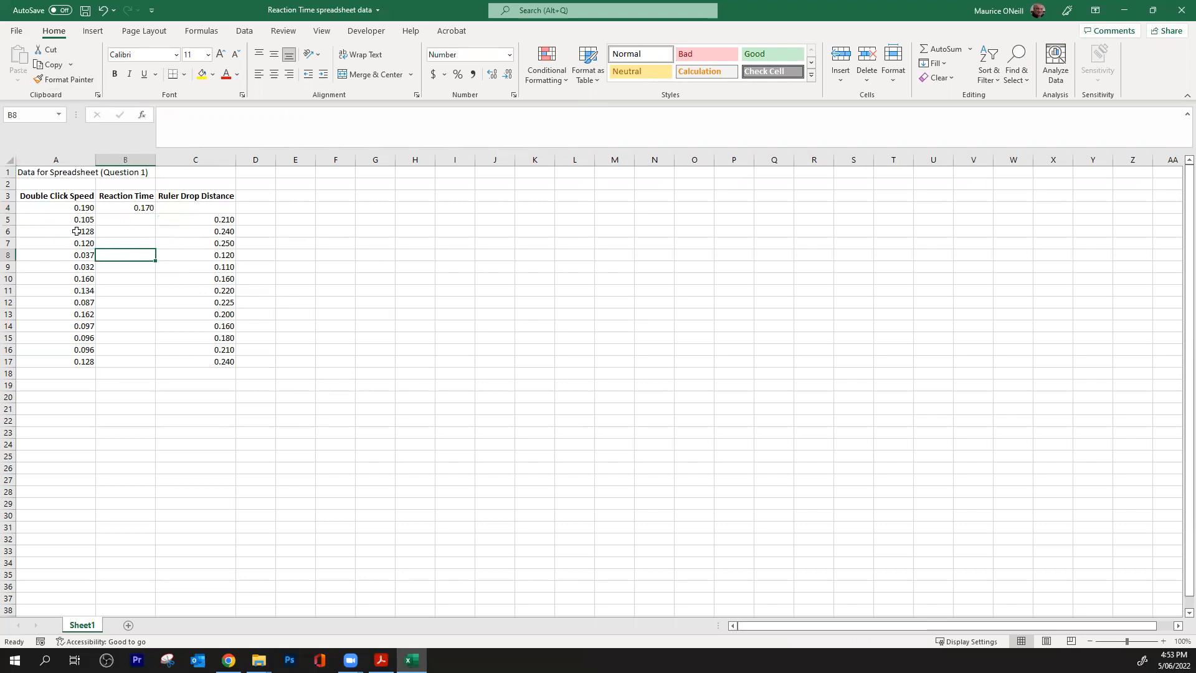
pyautogui.moveTo(83, 209); pyautogui.dragTo(108, 198)
pyautogui.click(126, 280)
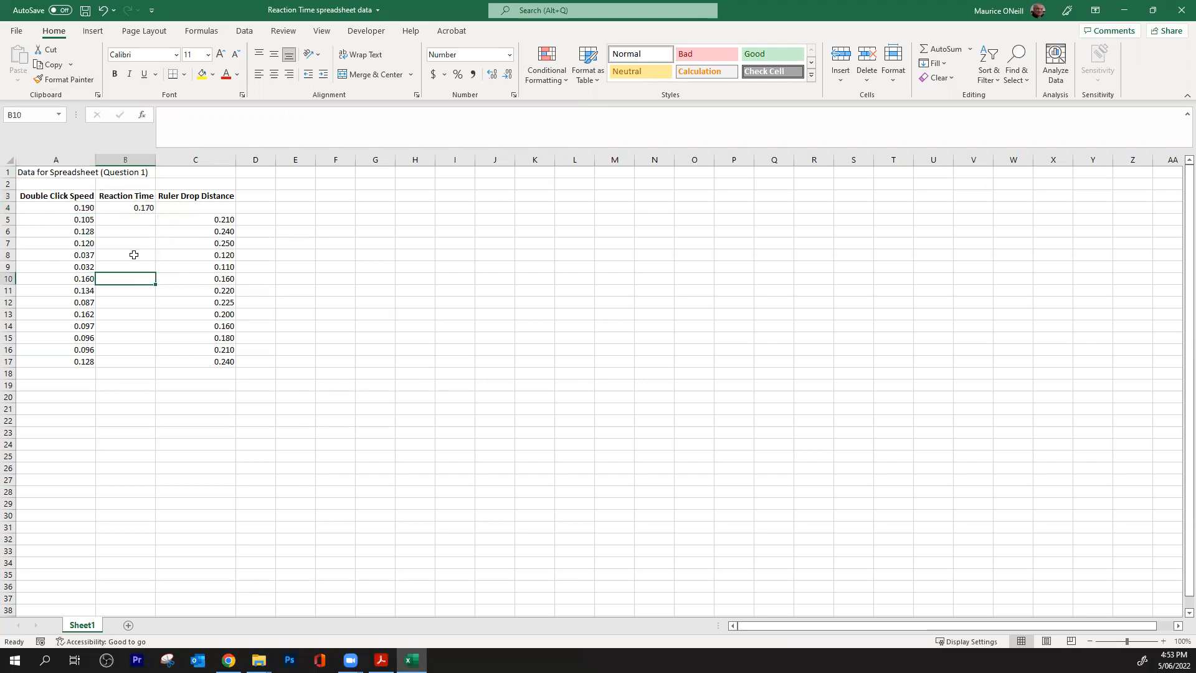
pyautogui.click(146, 220)
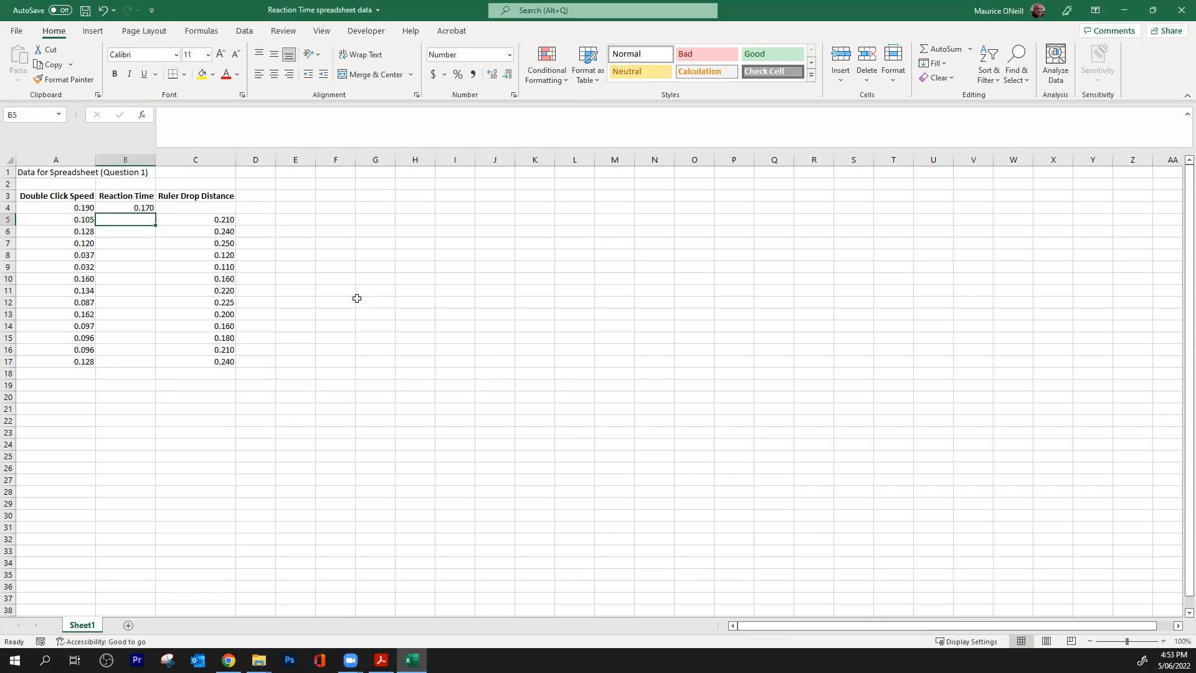
pyautogui.write('=')
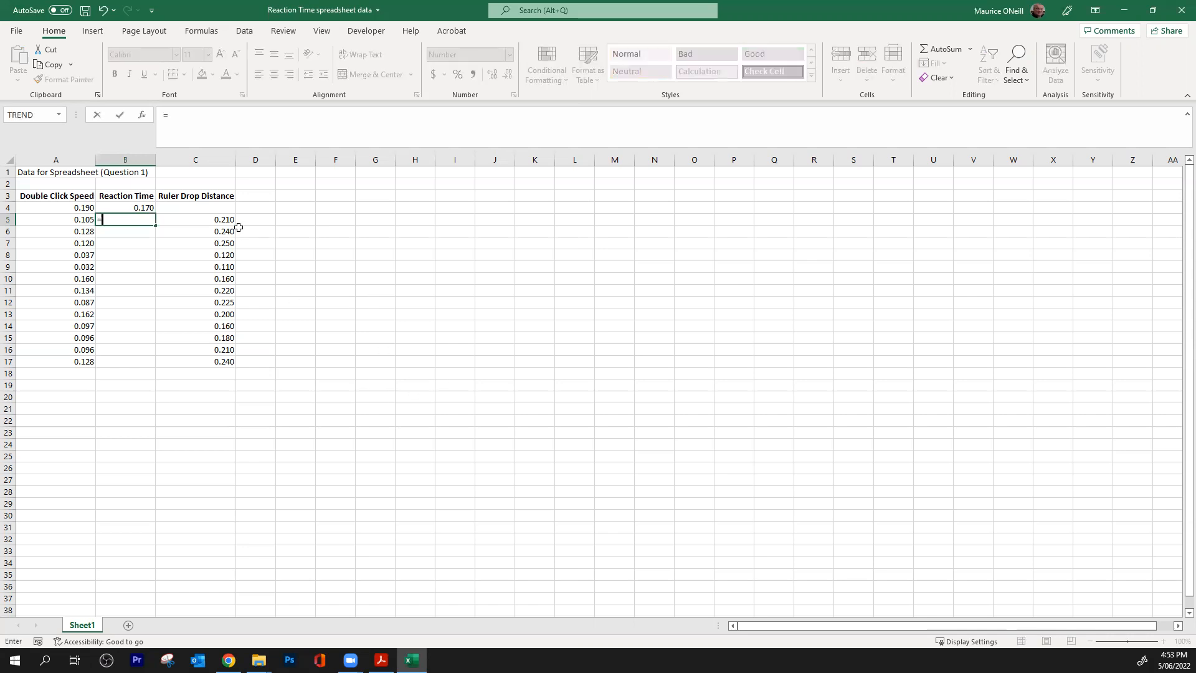
pyautogui.write('(')
pyautogui.click(228, 218)
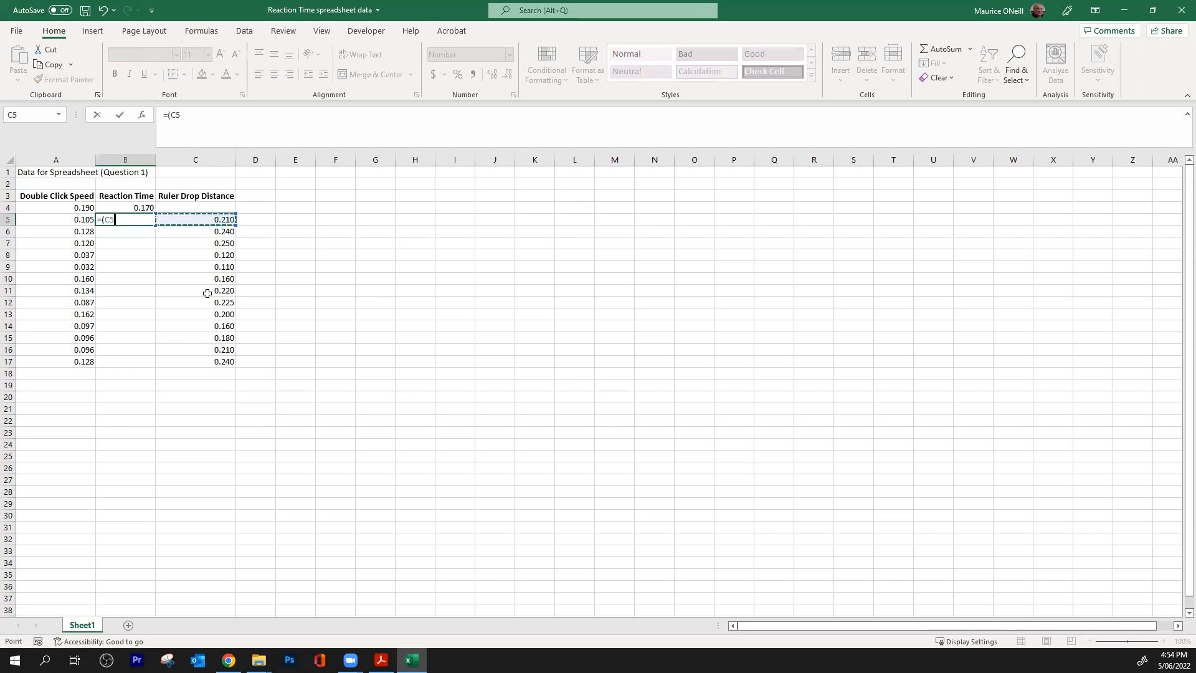
pyautogui.write('/4.9)^0.5')
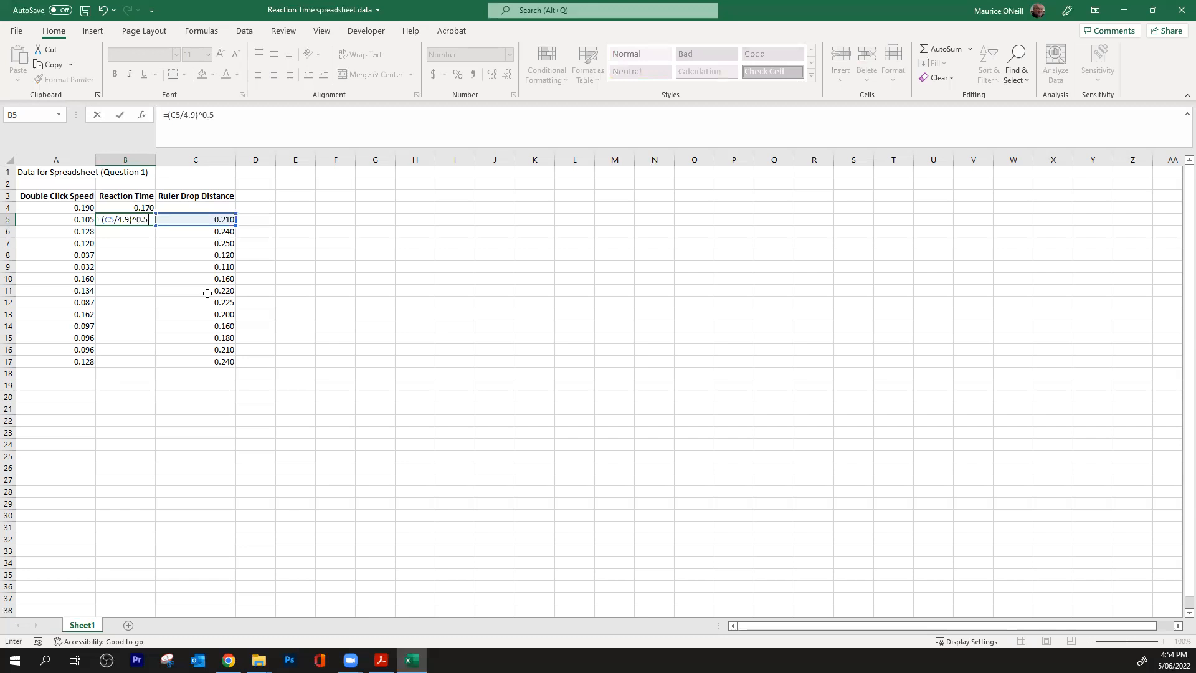
pyautogui.press('Return')
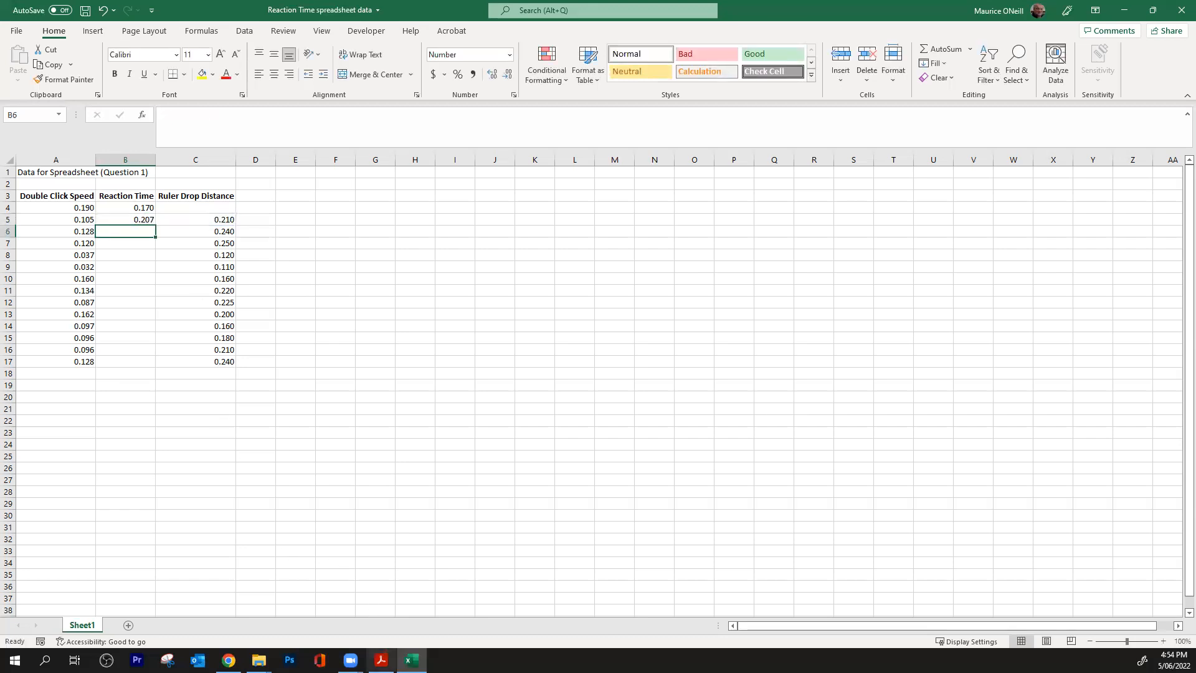
# - Check the assignment's Question 1 instructions in the PDF, and fill the B5 reaction-time formula down to B17
pyautogui.click(380, 659)
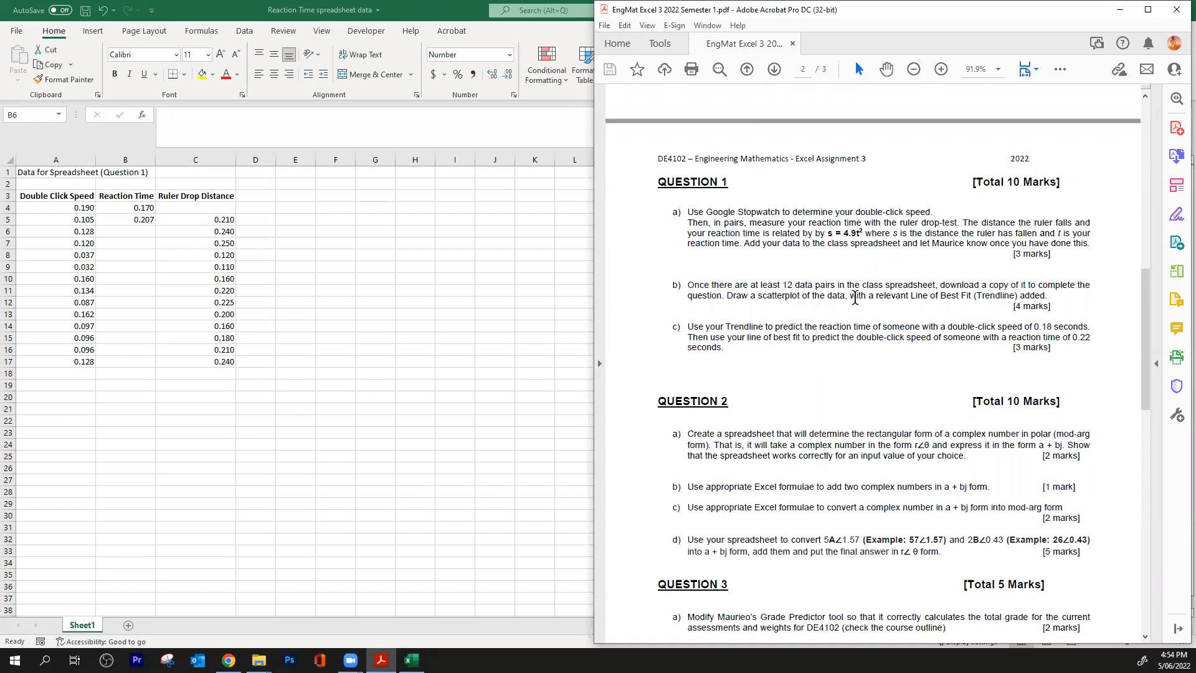
pyautogui.click(153, 258)
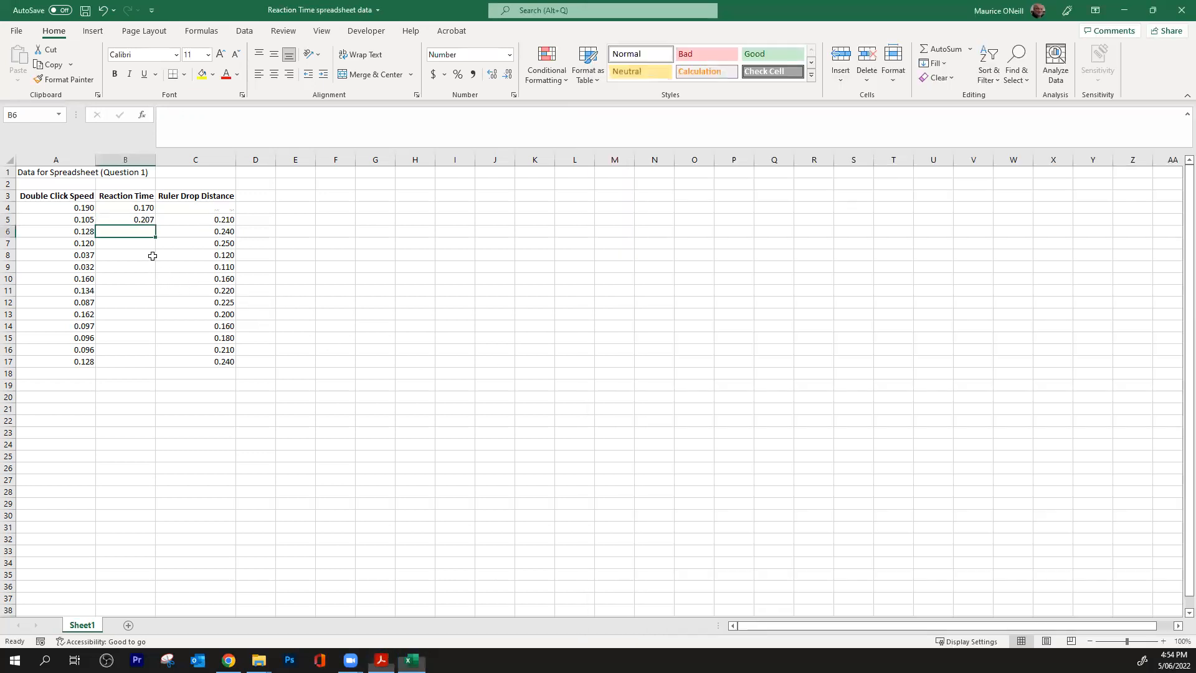
pyautogui.click(144, 216)
pyautogui.moveTo(153, 224); pyautogui.dragTo(161, 371)
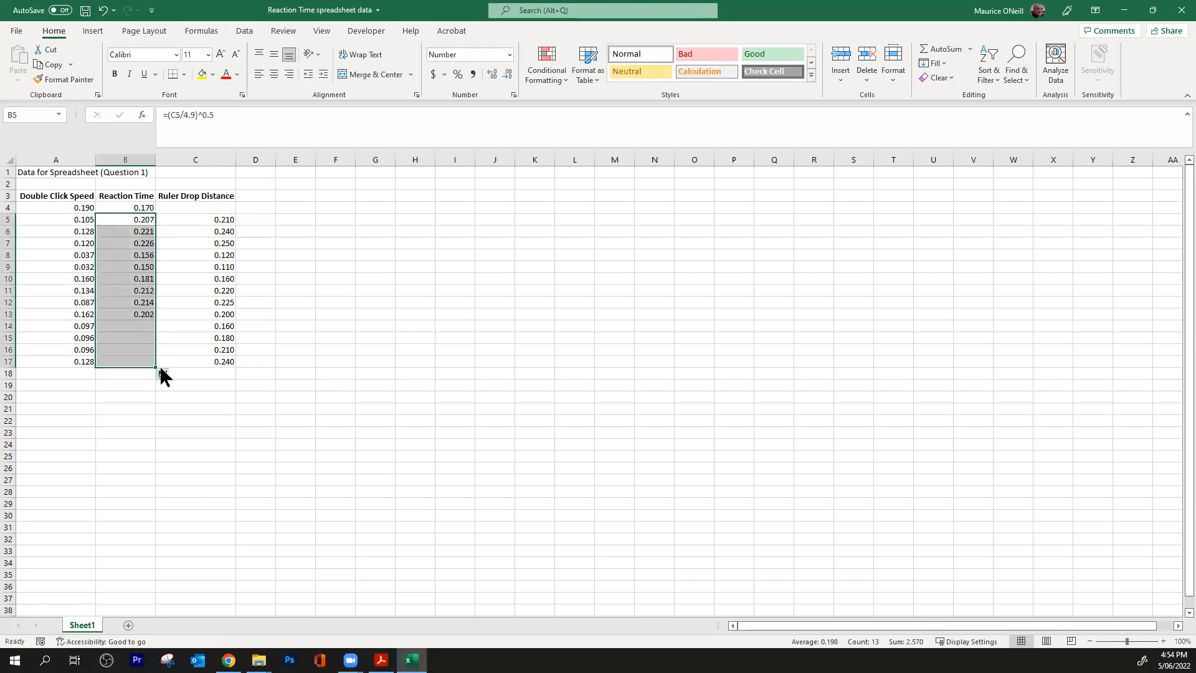
pyautogui.click(376, 304)
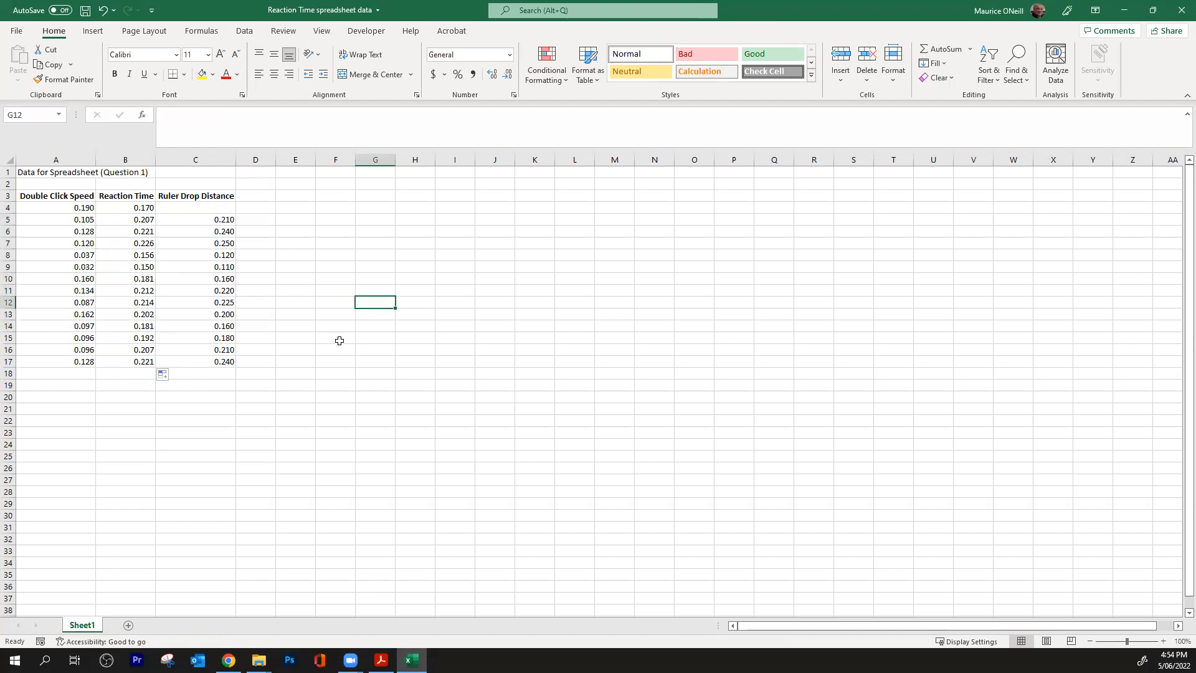
# - Set the three column headings in A3:C3 to font size 8 and autofit their column widths
pyautogui.moveTo(54, 196); pyautogui.dragTo(186, 195)
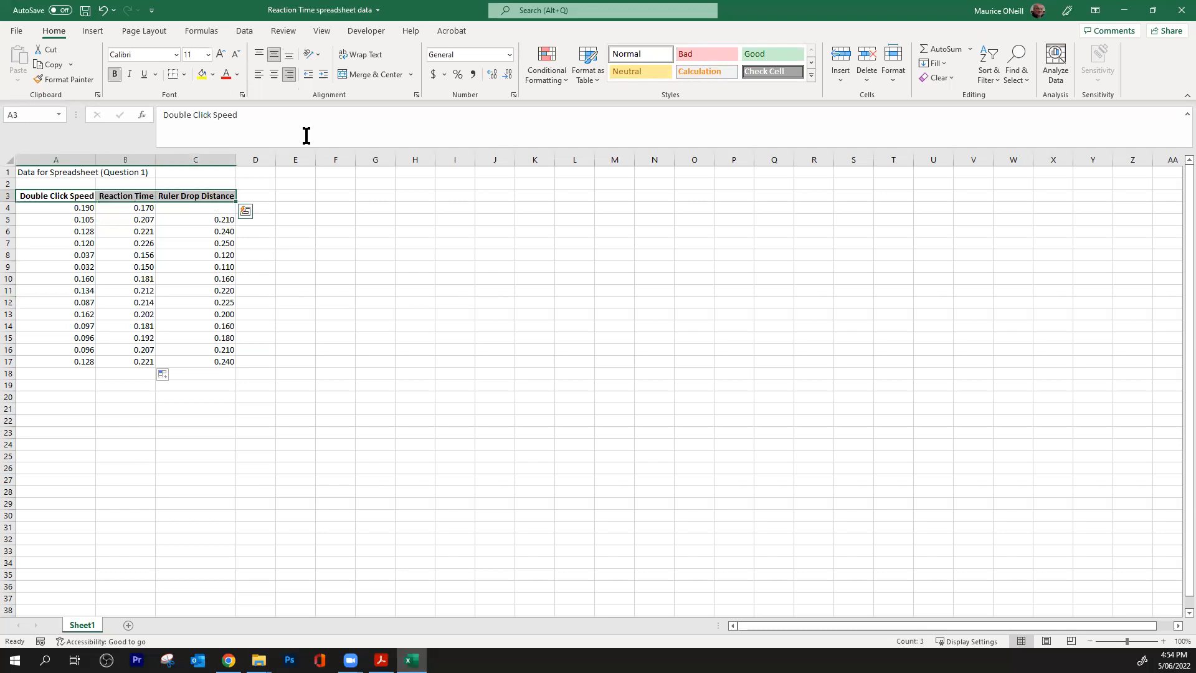
pyautogui.click(208, 54)
pyautogui.click(200, 64)
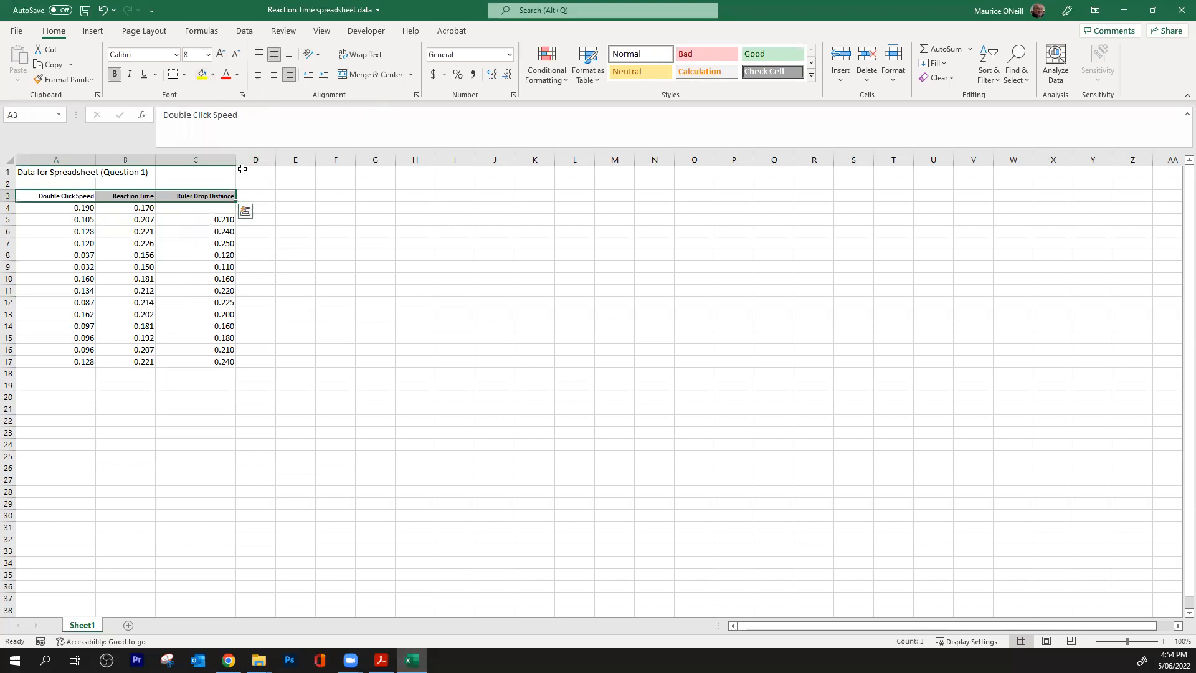
pyautogui.click(893, 74)
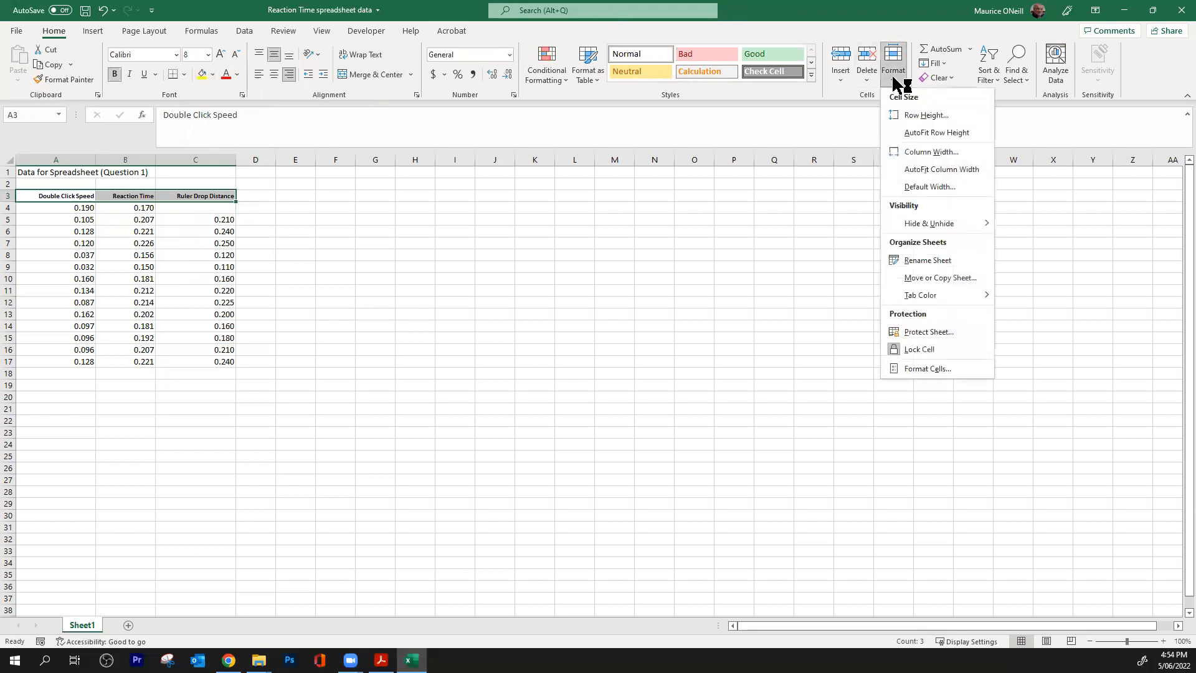
pyautogui.click(959, 178)
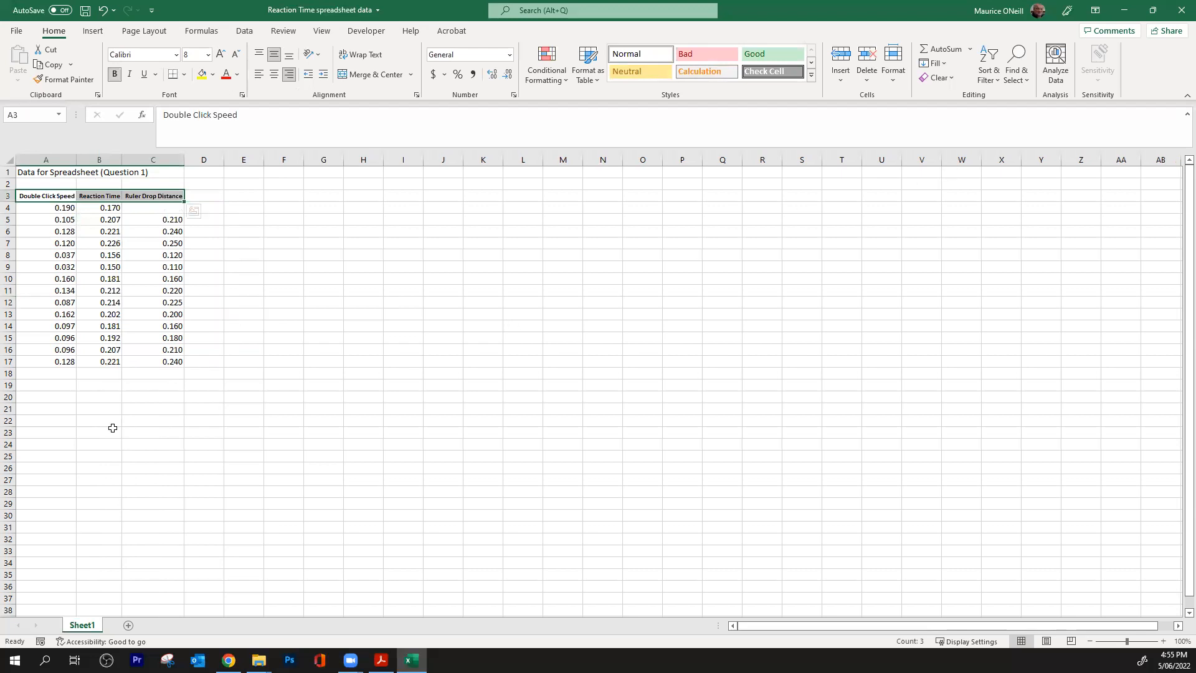
# - Centre the data values in A4:C17 horizontally
pyautogui.moveTo(57, 207); pyautogui.dragTo(171, 360)
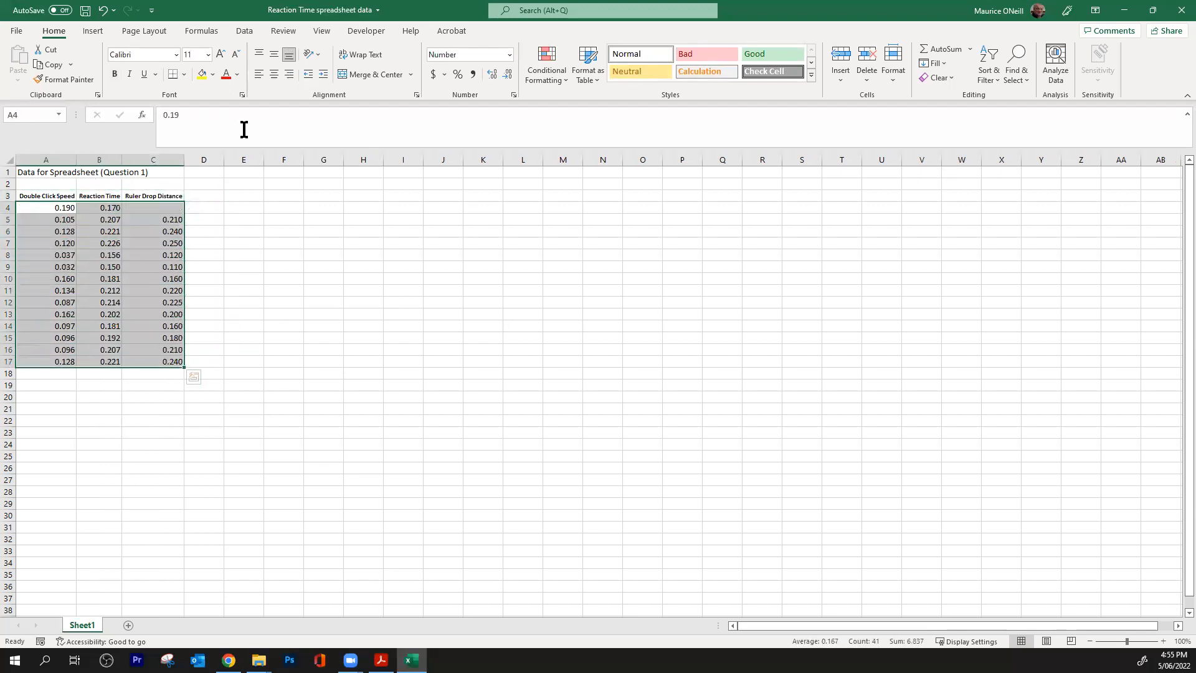
pyautogui.click(274, 74)
pyautogui.click(327, 206)
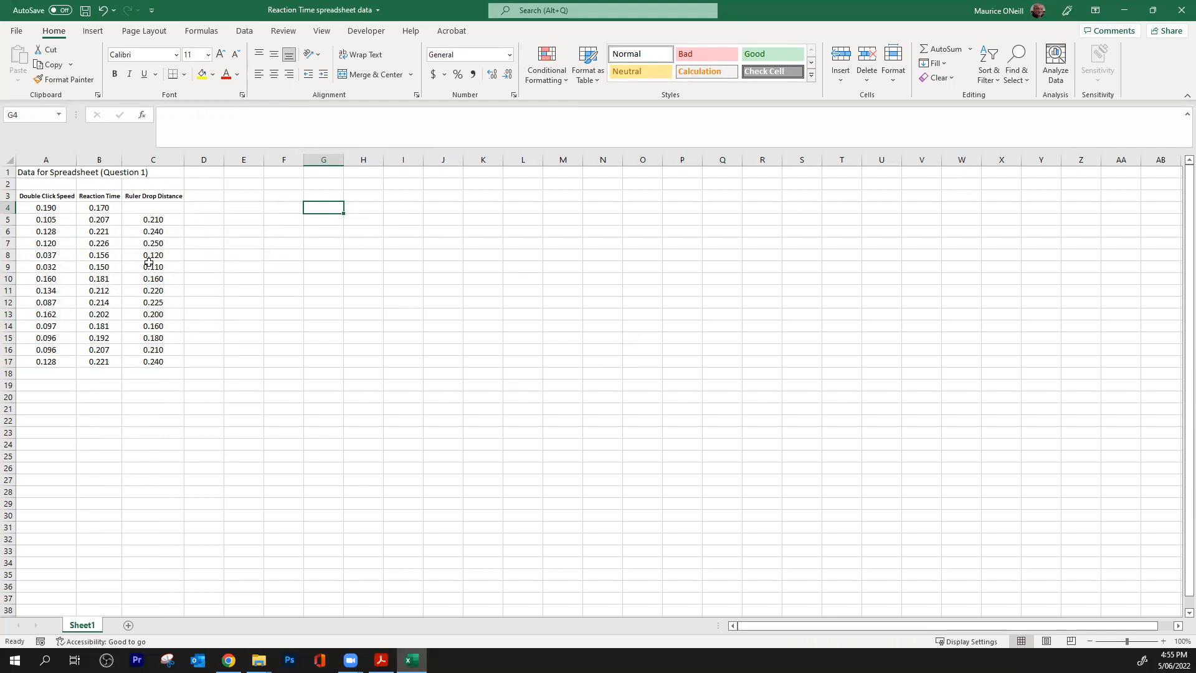
# - Insert a markers-only scatter chart of A4:B17 and place it beside the data with its upper-left corner near E2
pyautogui.moveTo(34, 208); pyautogui.dragTo(94, 363)
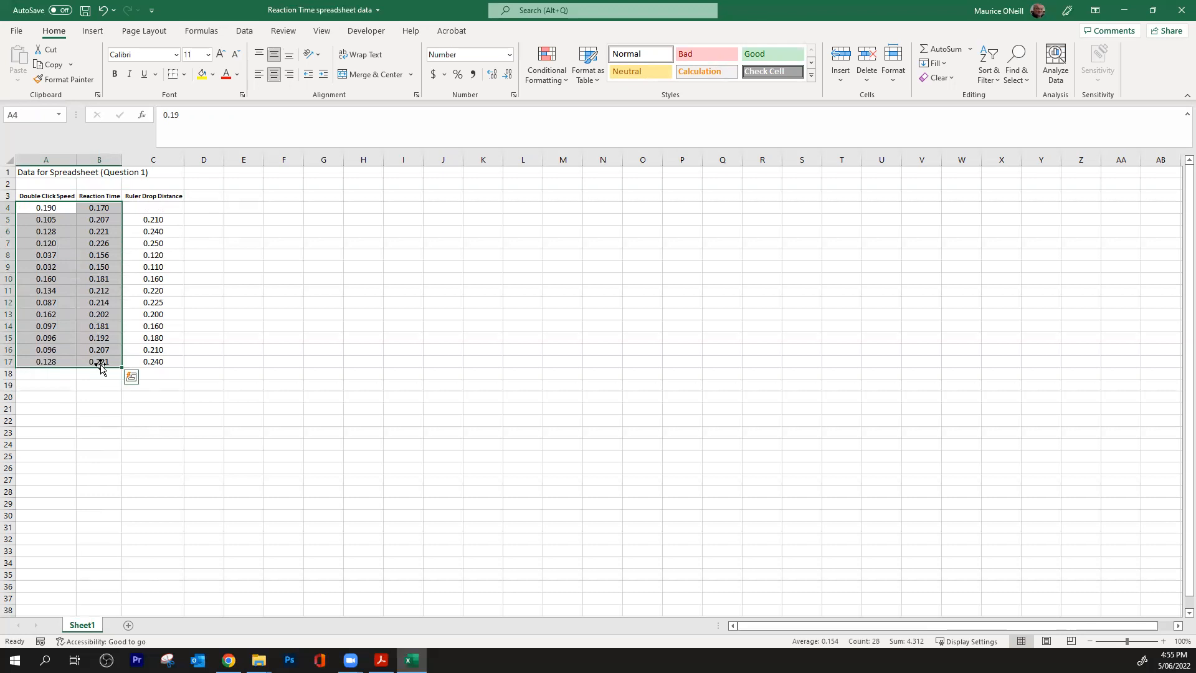
pyautogui.click(842, 80)
pyautogui.click(841, 84)
pyautogui.click(95, 32)
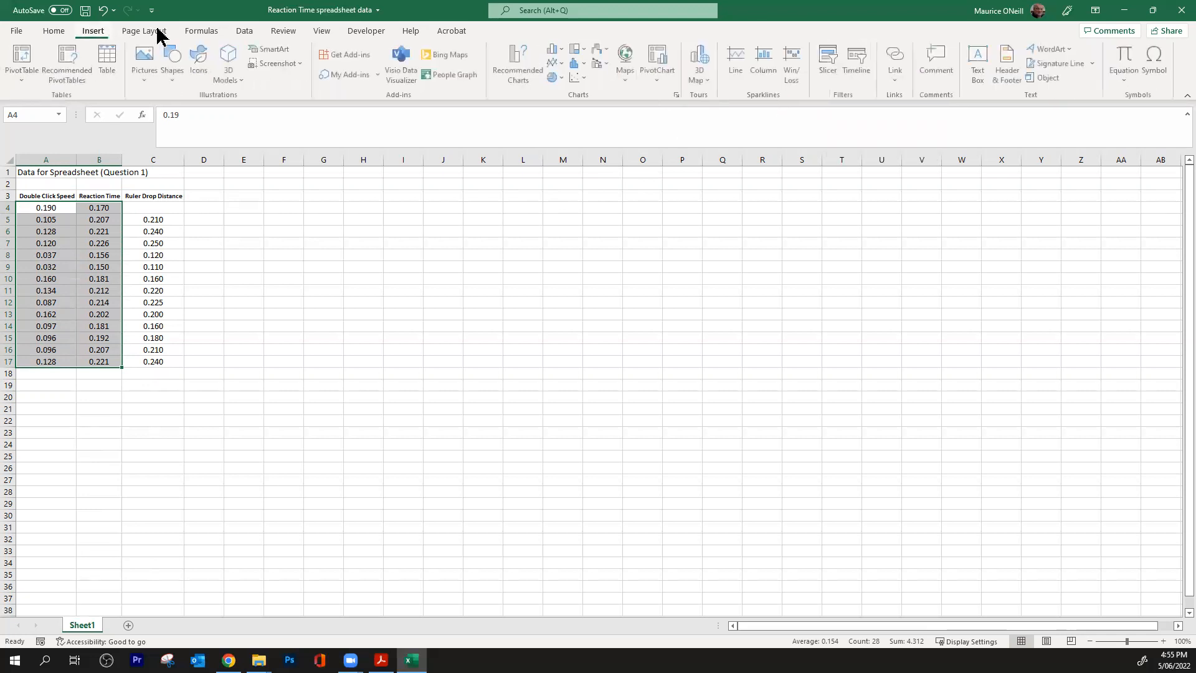
pyautogui.click(585, 79)
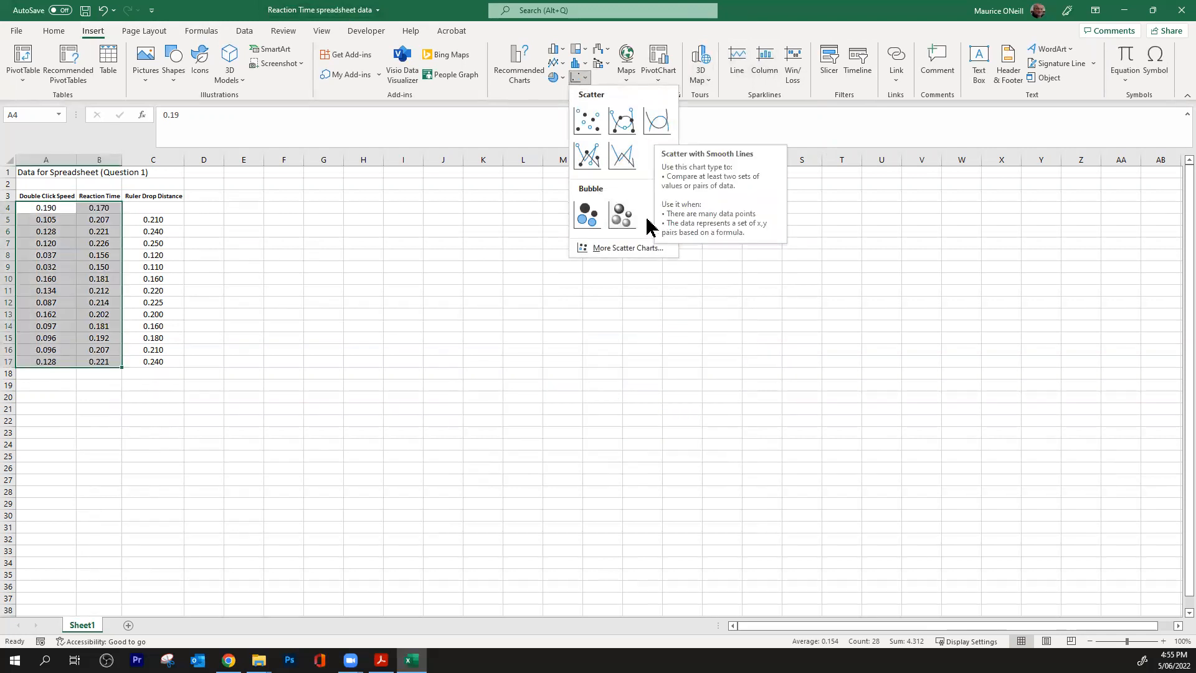
pyautogui.click(596, 124)
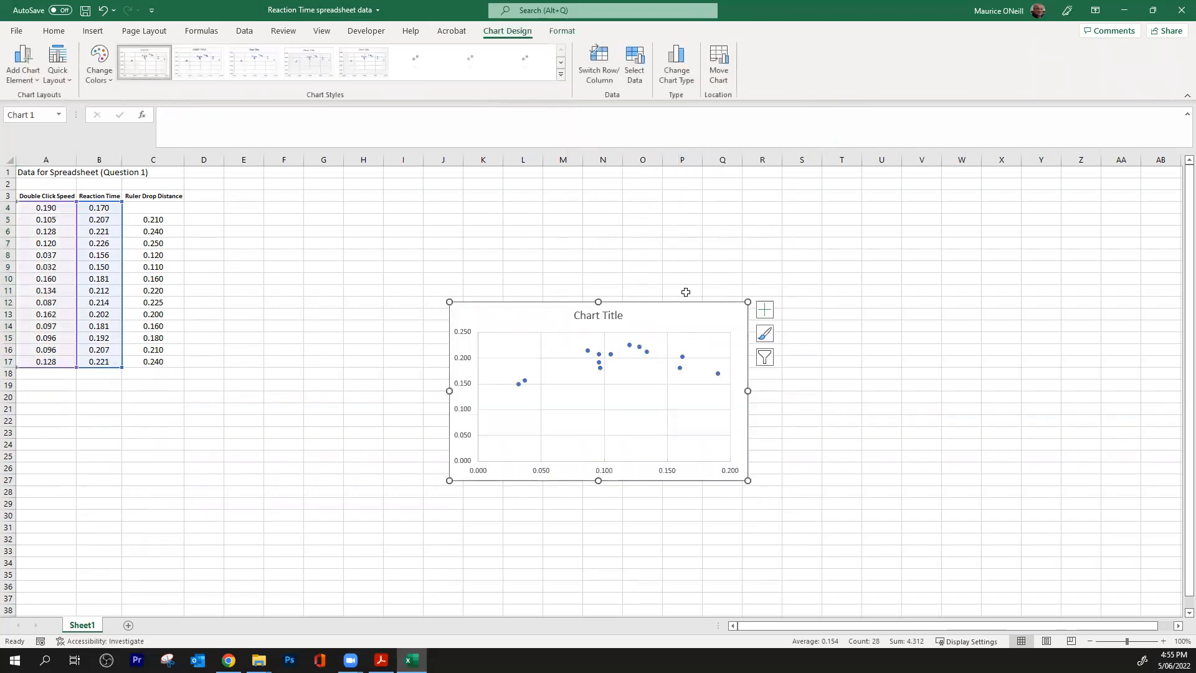
pyautogui.moveTo(616, 305); pyautogui.dragTo(407, 187)
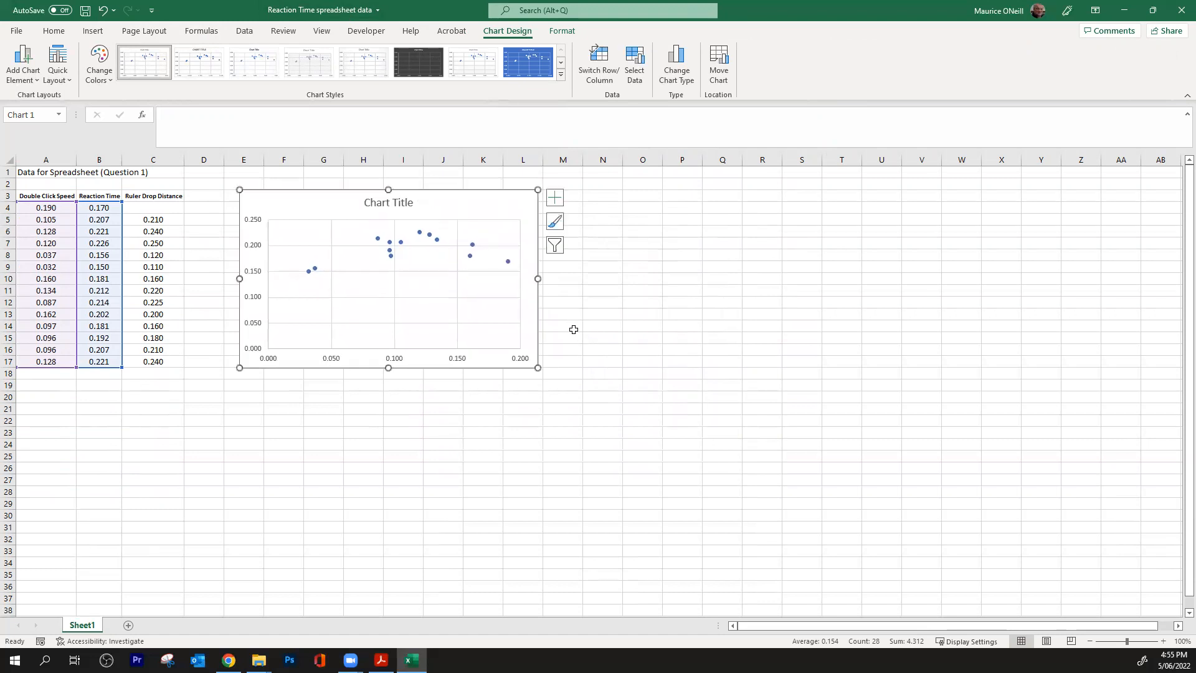
# - Apply the dark-background chart style to the scatter chart and add a primary horizontal axis title
pyautogui.click(429, 79)
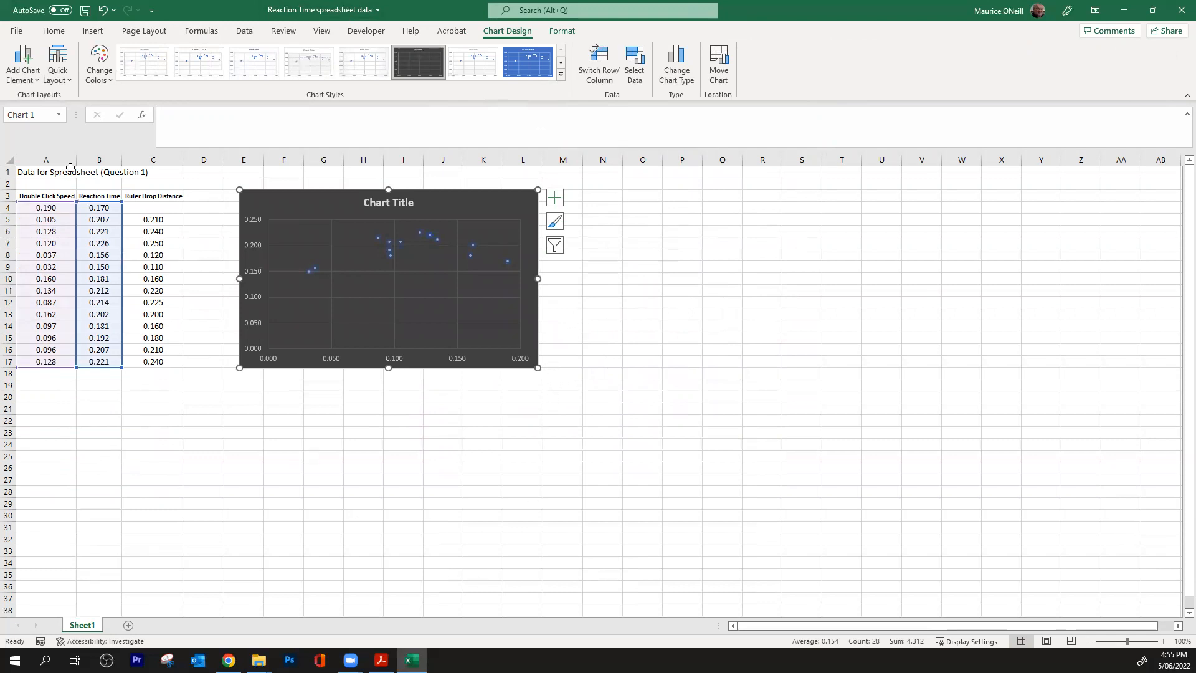
pyautogui.click(27, 79)
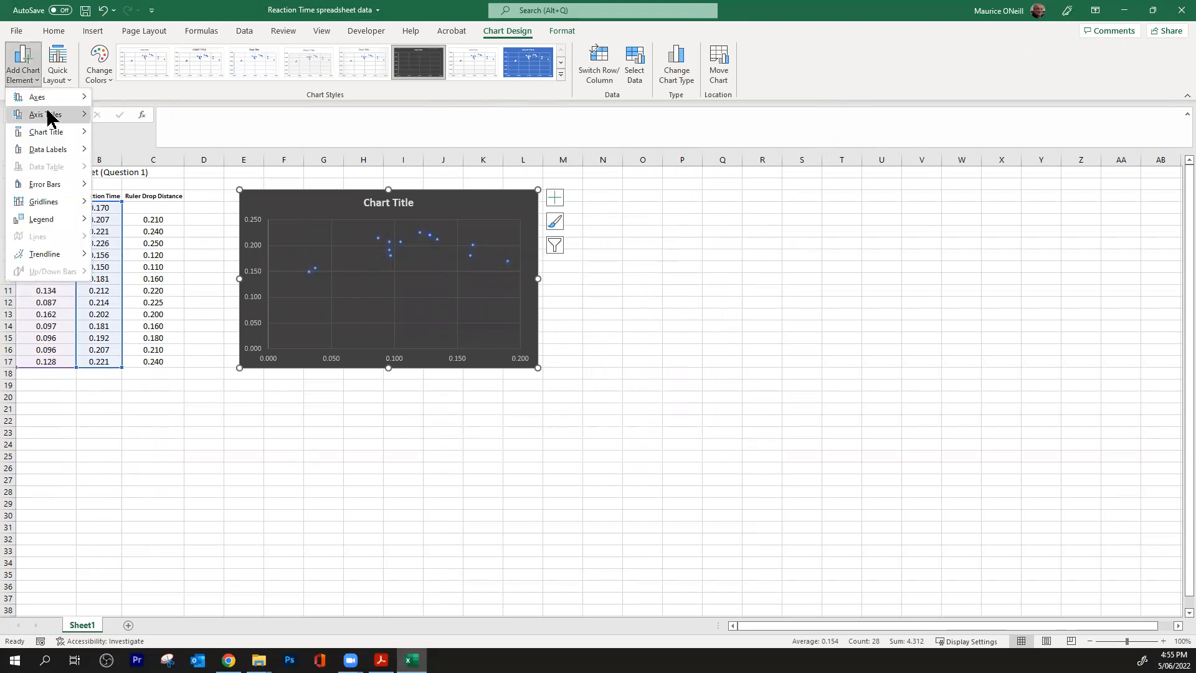
pyautogui.moveTo(87, 117)
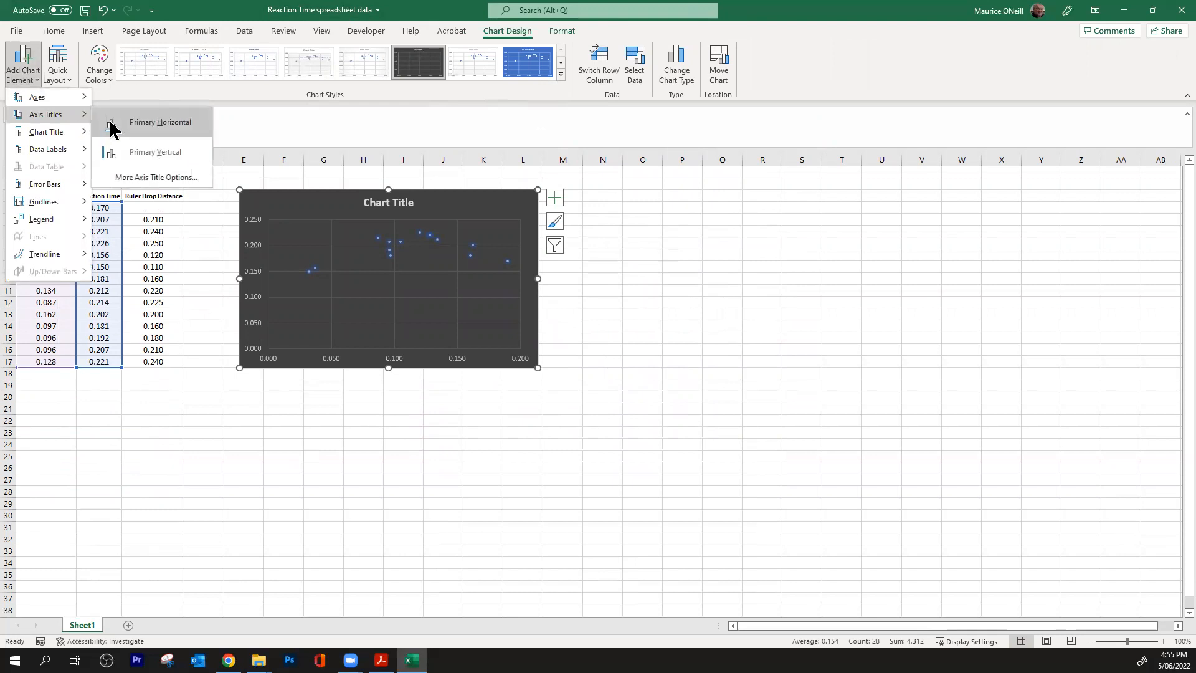
pyautogui.click(110, 122)
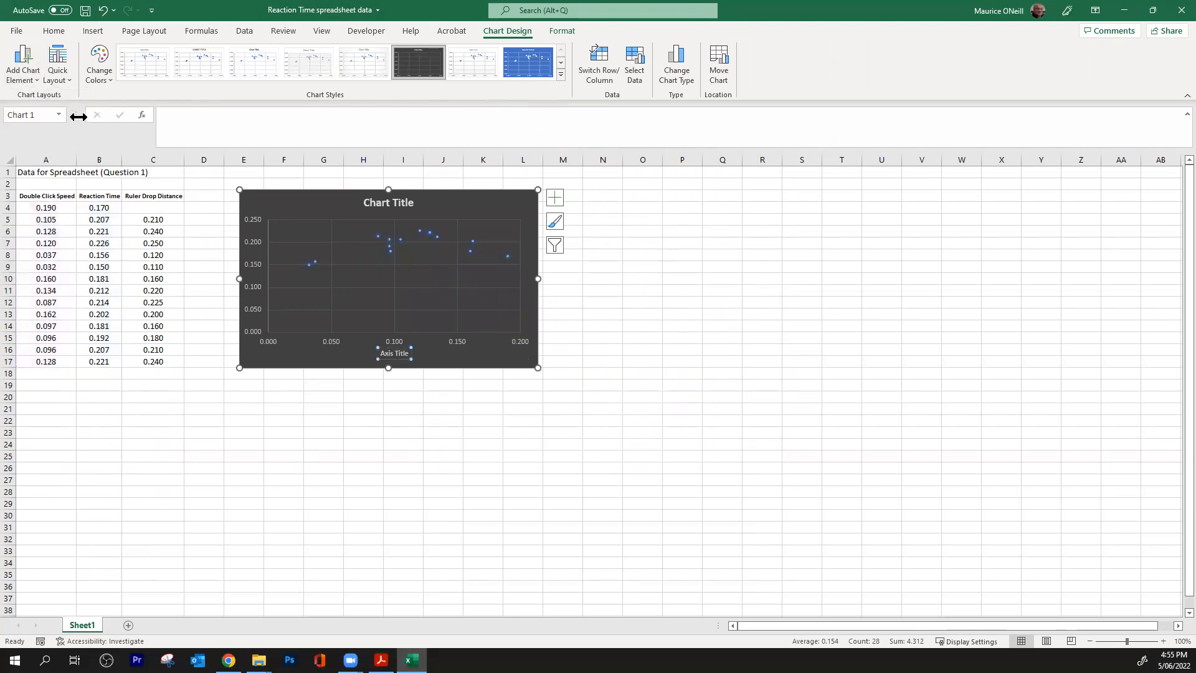
# - Turn off the chart's primary vertical axis and add a primary vertical axis title
pyautogui.click(37, 82)
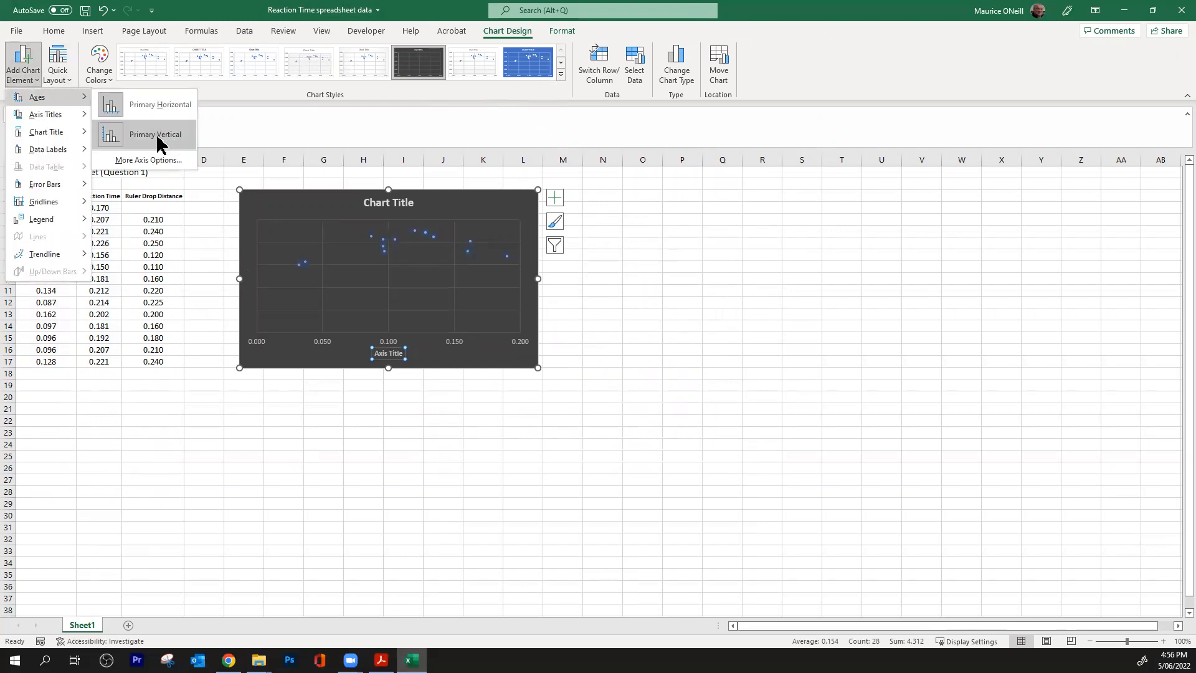
pyautogui.click(161, 140)
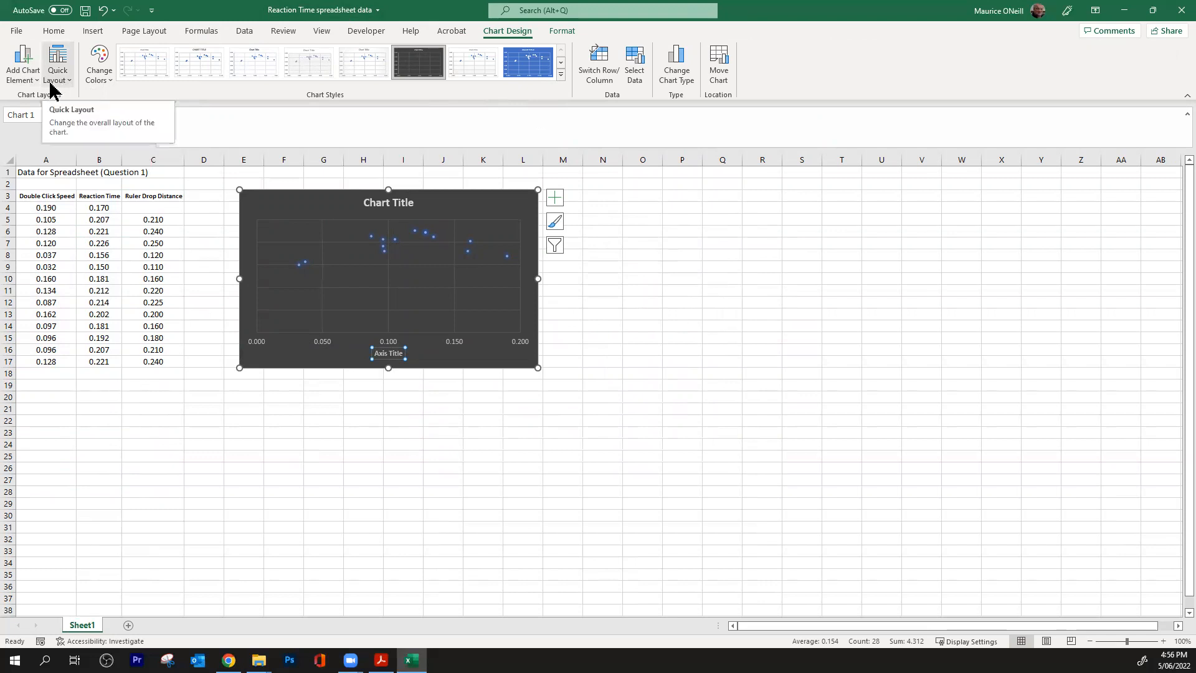
pyautogui.click(31, 75)
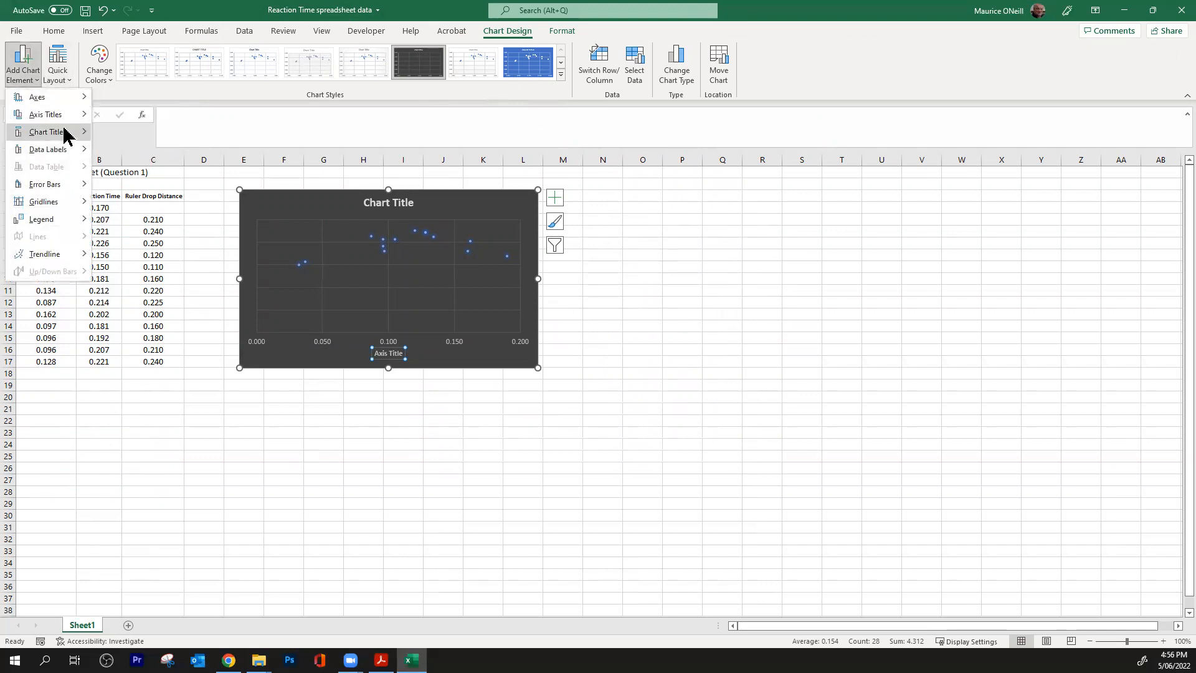
pyautogui.moveTo(64, 119)
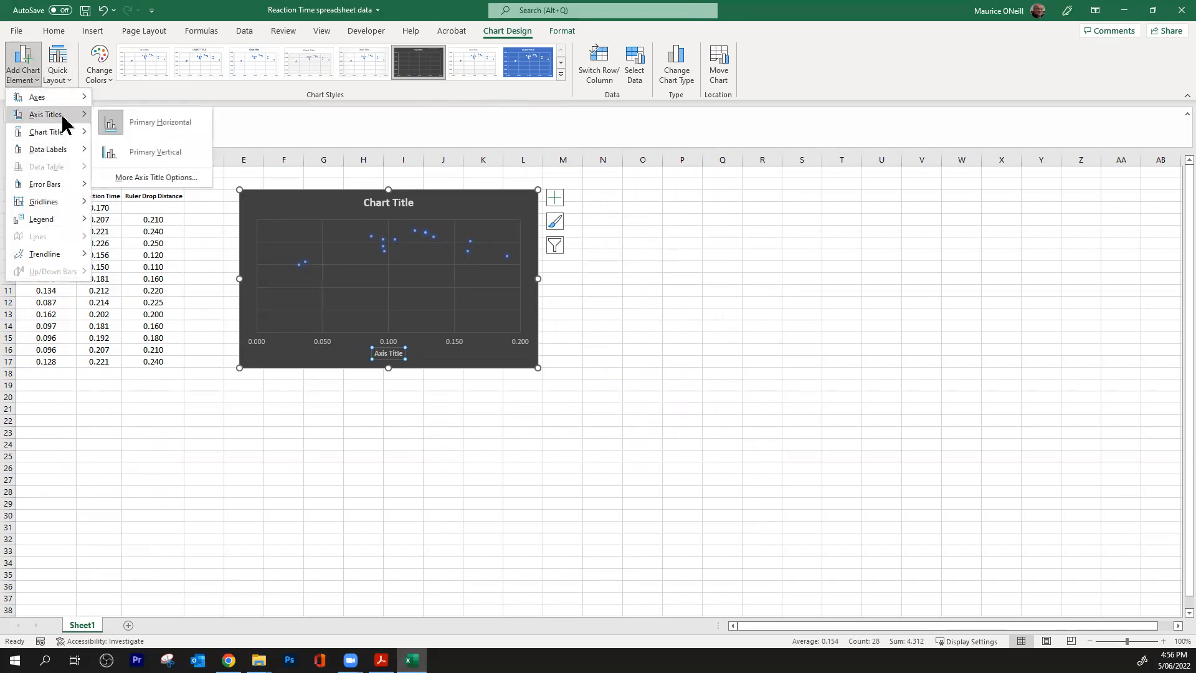
pyautogui.click(147, 156)
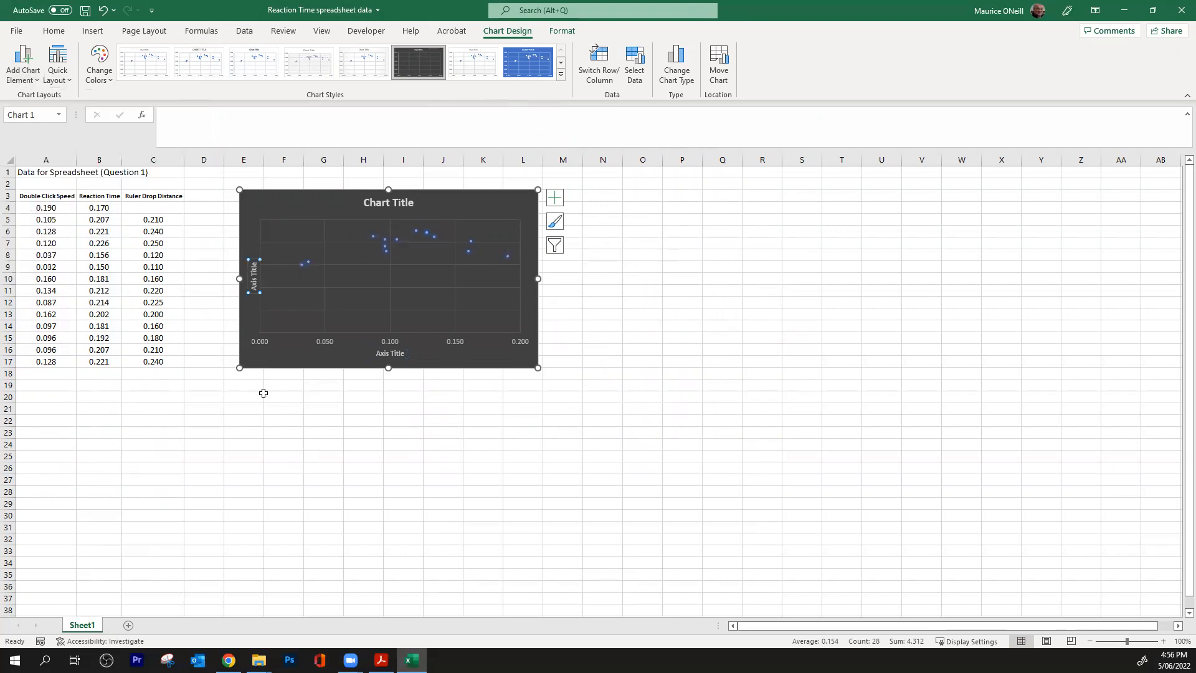
# - Add a linear trendline to the scatter chart's data series
pyautogui.click(68, 81)
pyautogui.click(68, 79)
pyautogui.click(35, 81)
pyautogui.moveTo(54, 259)
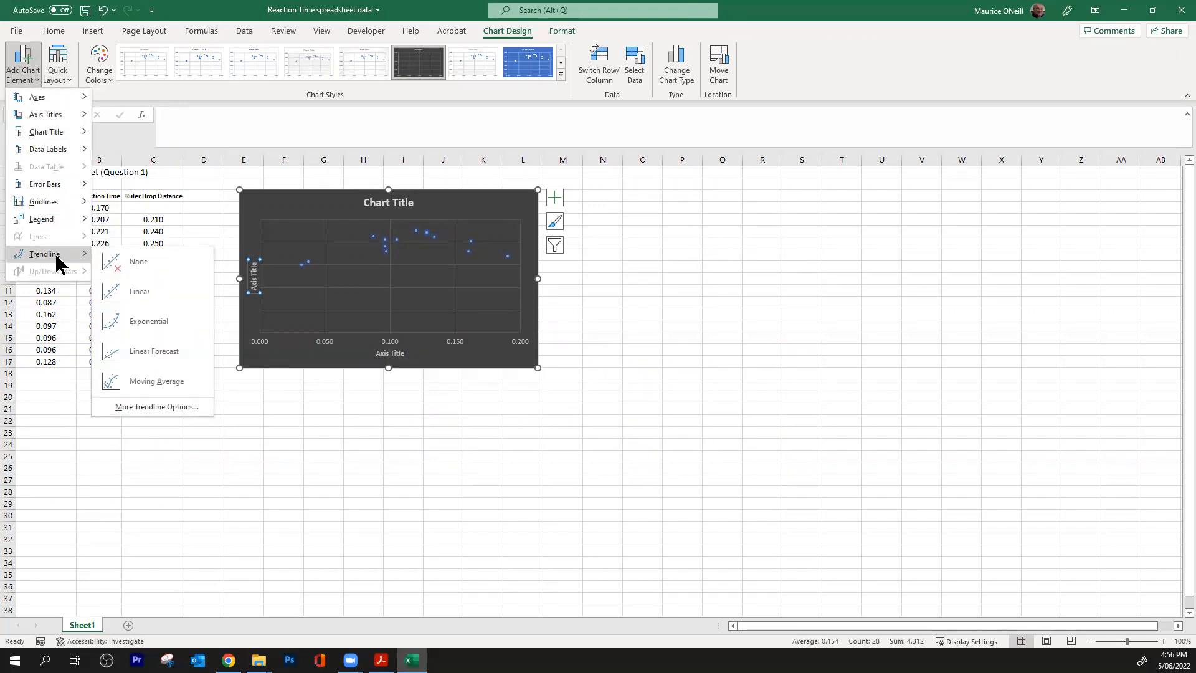
pyautogui.click(132, 290)
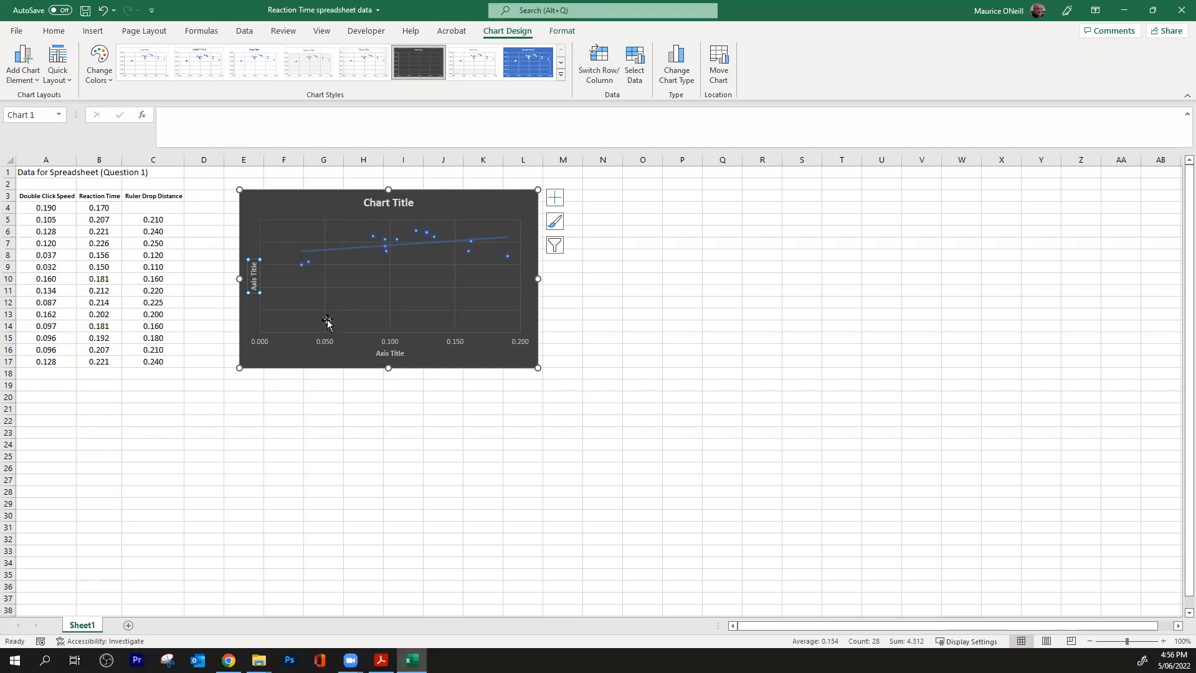
pyautogui.moveTo(301, 265)
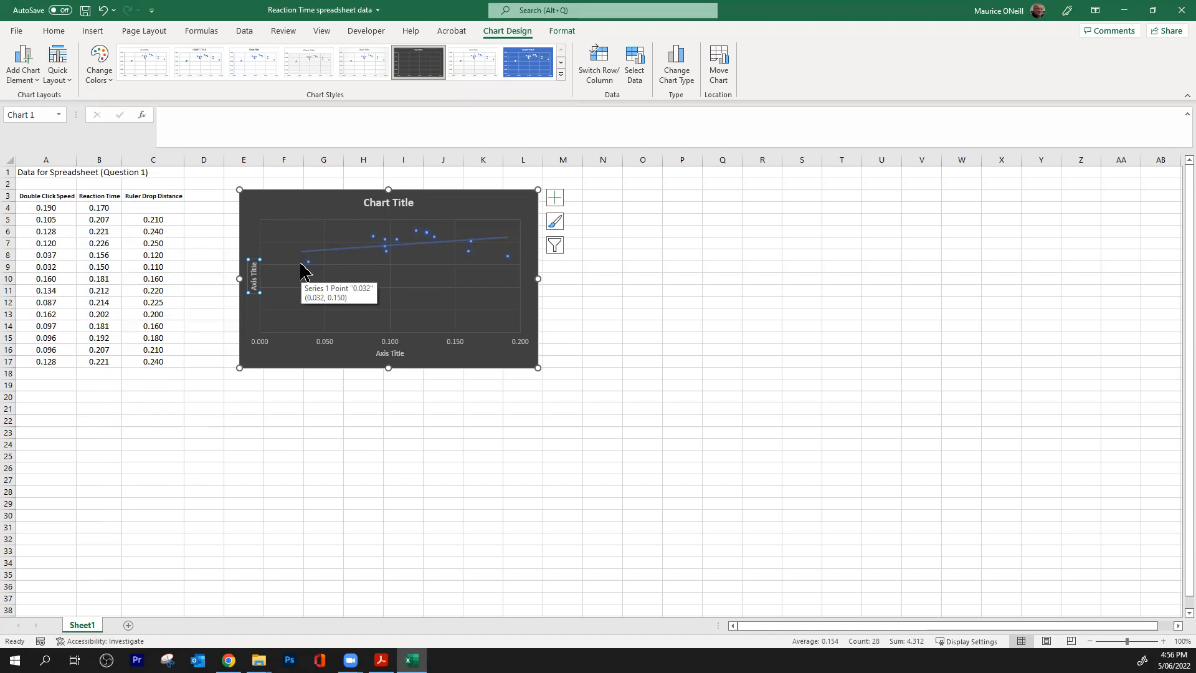
# - Replace the horizontal axis title's placeholder text with "DOUBLE CLICK SPEED (s)"
pyautogui.click(400, 356)
pyautogui.click(405, 355)
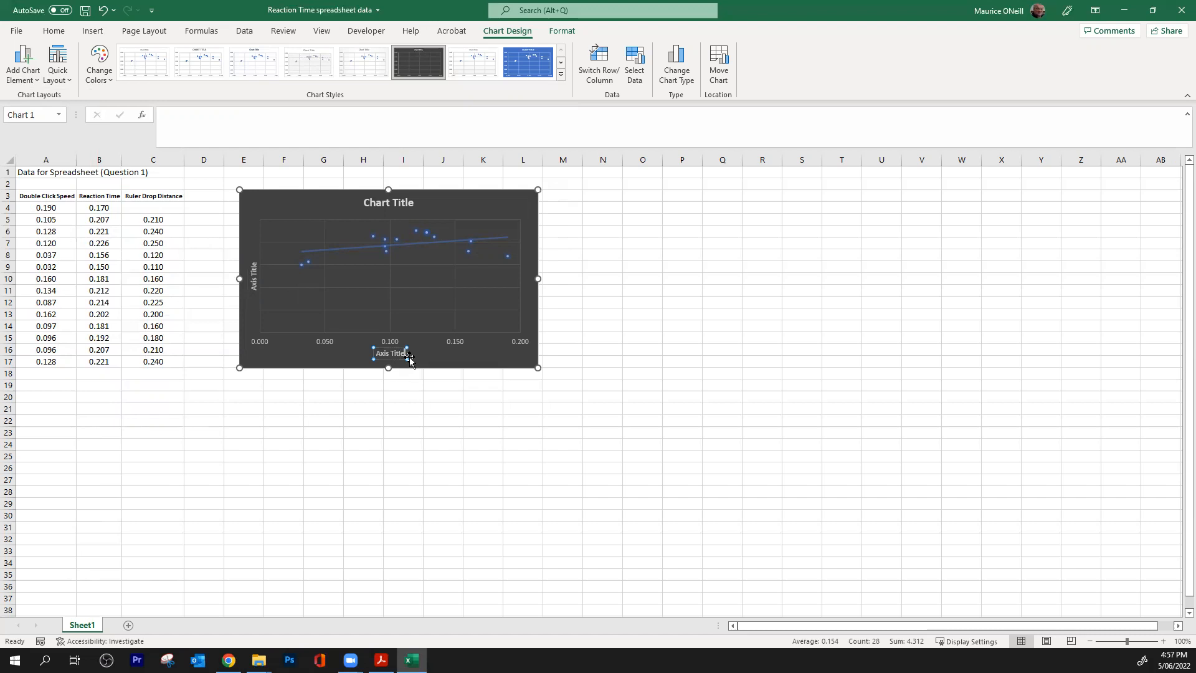
pyautogui.press('BackSpace')
pyautogui.press('BackSpace')
pyautogui.press('BackSpace')
pyautogui.press('BackSpace')
pyautogui.press('BackSpace')
pyautogui.press('BackSpace')
pyautogui.press('BackSpace')
pyautogui.press('BackSpace')
pyautogui.press('BackSpace')
pyautogui.press('BackSpace')
pyautogui.write('DOUBLE CLICK SPEED')
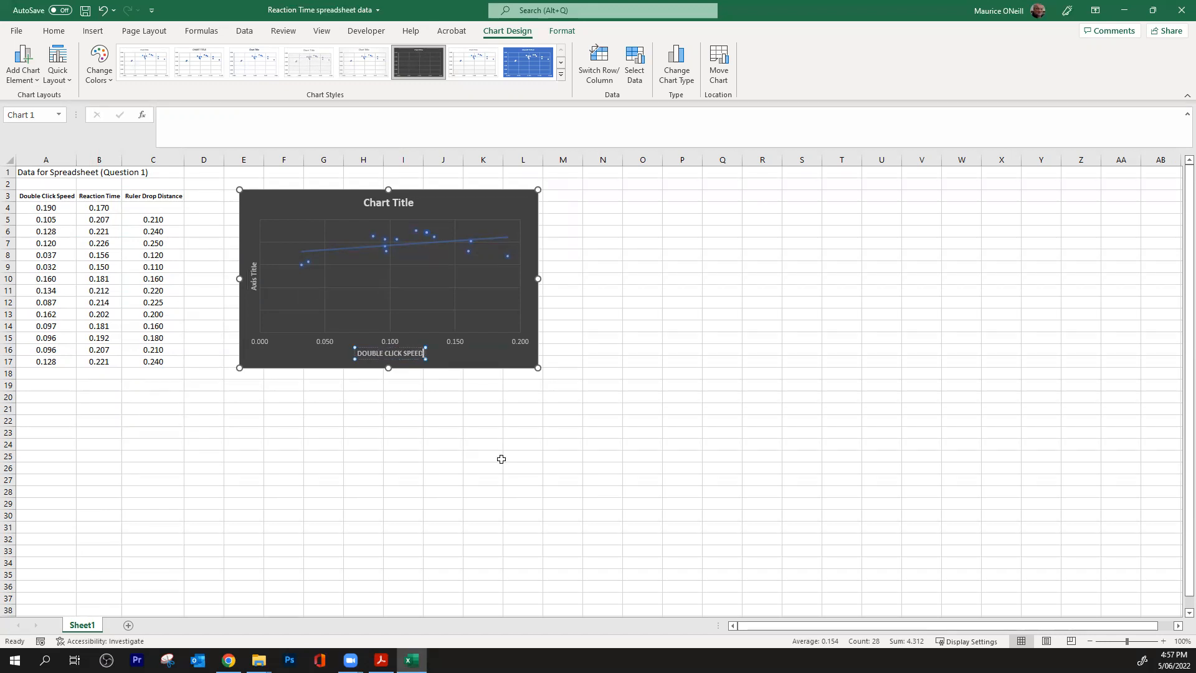
pyautogui.write(' (s)')
# - Replace the vertical axis title's placeholder text with "REACTION TIME (s)"
pyautogui.click(252, 272)
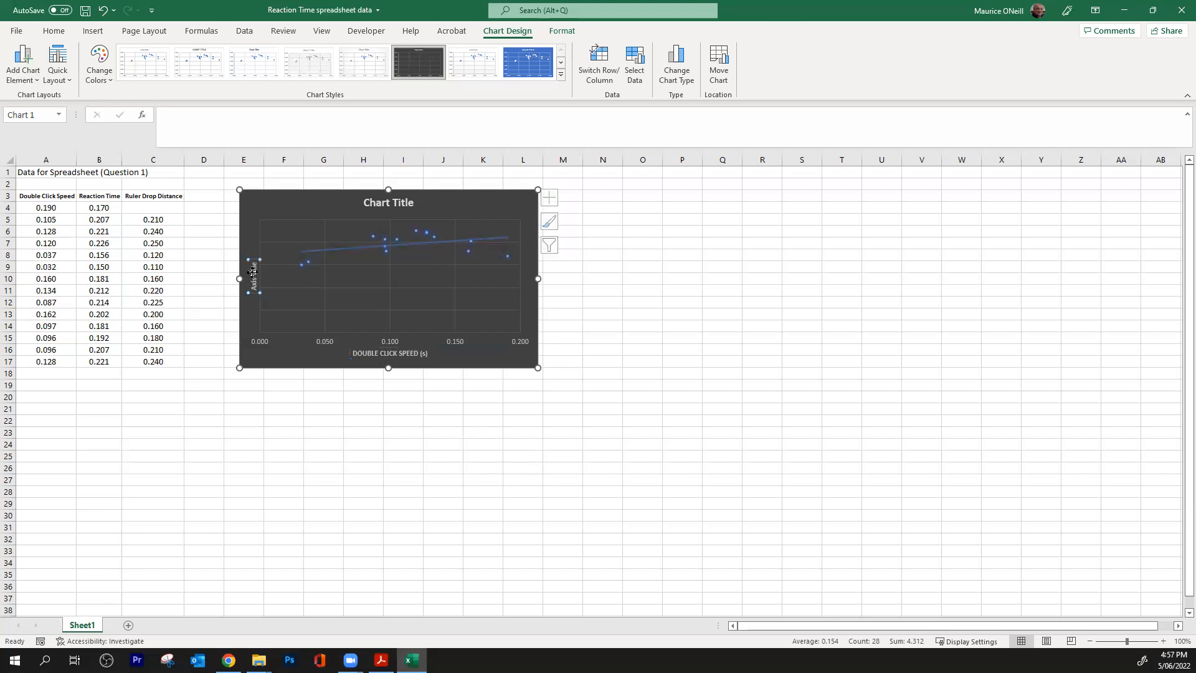
pyautogui.doubleClick(255, 288)
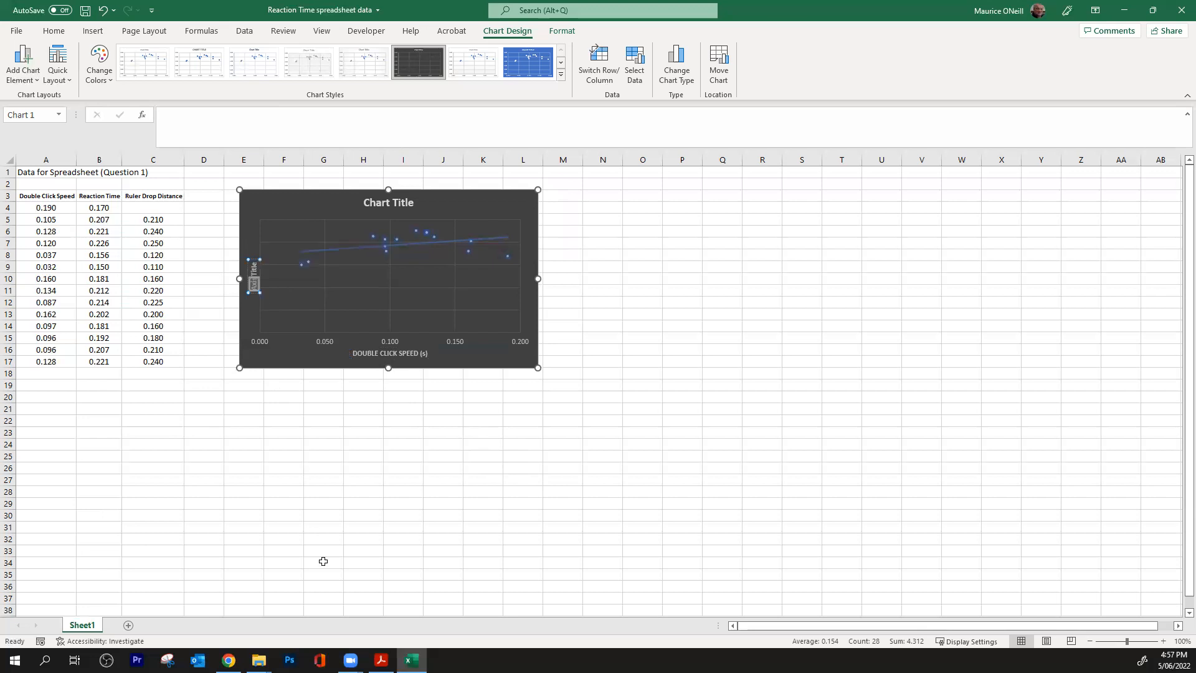
pyautogui.press('BackSpace')
pyautogui.press('Delete')
pyautogui.press('Delete')
pyautogui.press('Delete')
pyautogui.press('Delete')
pyautogui.press('Delete')
pyautogui.write('REACTION TIM')
pyautogui.write('(s)')
# - Replace the chart title's placeholder text with "DOUBLE CLICK SPEED vs REACTION TIME" and deselect the chart
pyautogui.click(412, 205)
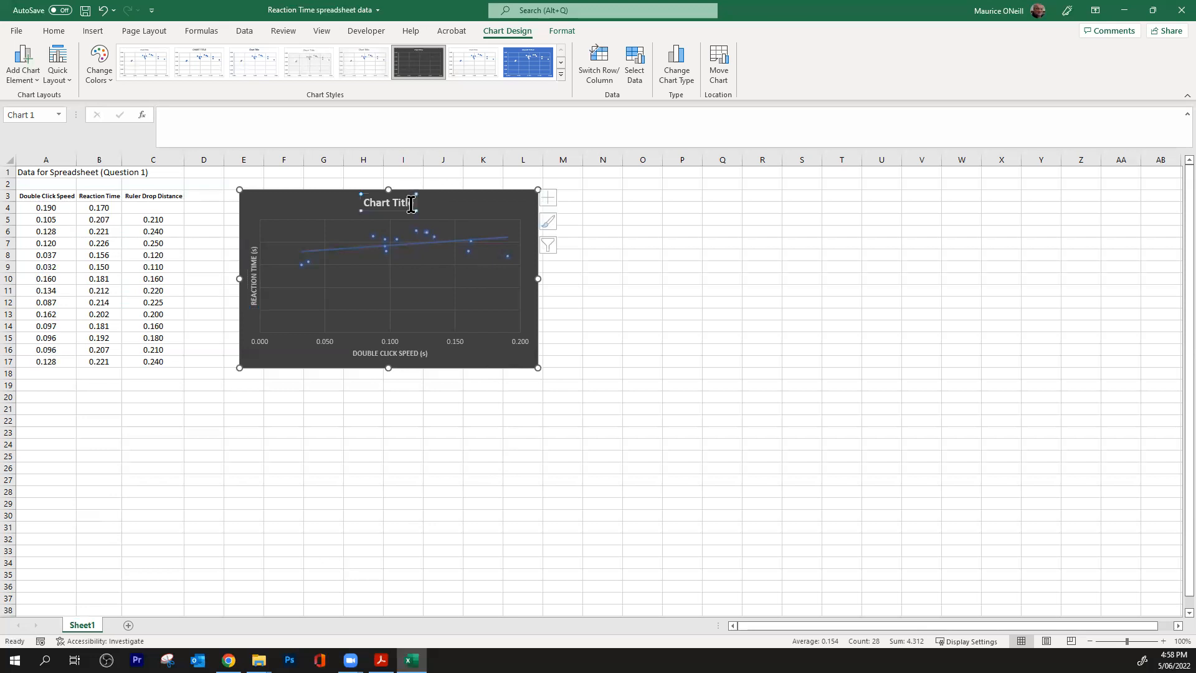
pyautogui.click(412, 204)
pyautogui.press('BackSpace')
pyautogui.press('BackSpace')
pyautogui.press('BackSpace')
pyautogui.press('BackSpace')
pyautogui.press('BackSpace')
pyautogui.press('BackSpace')
pyautogui.press('BackSpace')
pyautogui.press('BackSpace')
pyautogui.press('BackSpace')
pyautogui.press('BackSpace')
pyautogui.press('BackSpace')
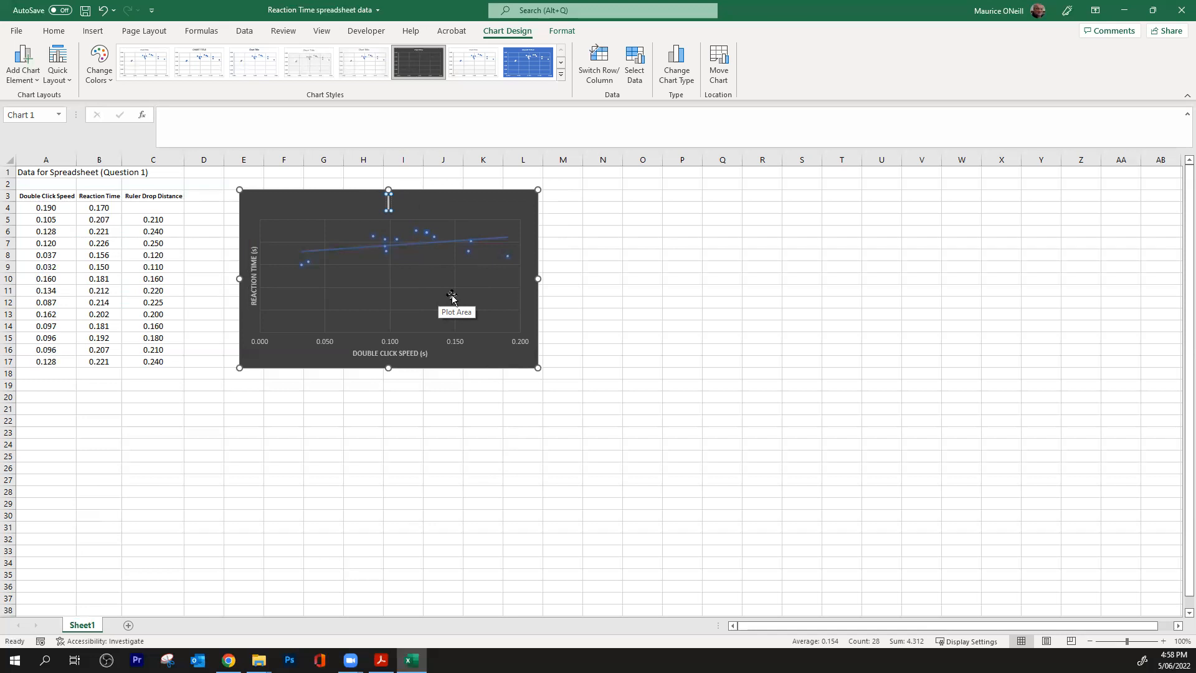
pyautogui.write('DOUBLE CLICK')
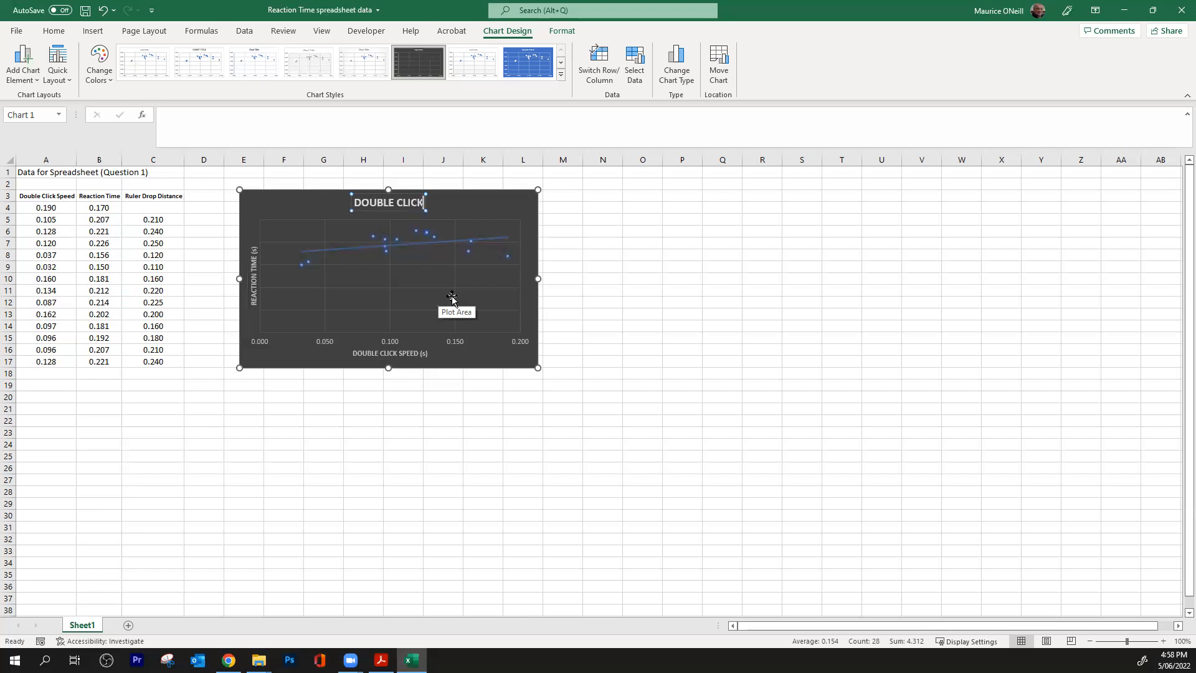
pyautogui.write(' SPEED')
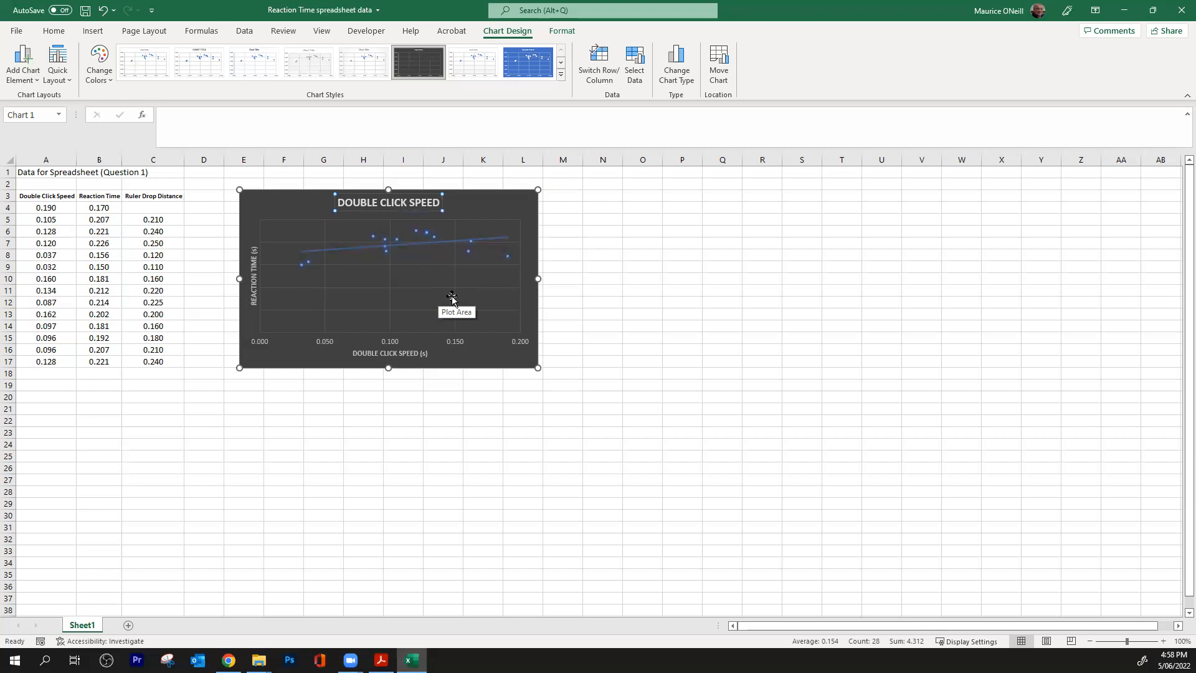
pyautogui.write(' vs')
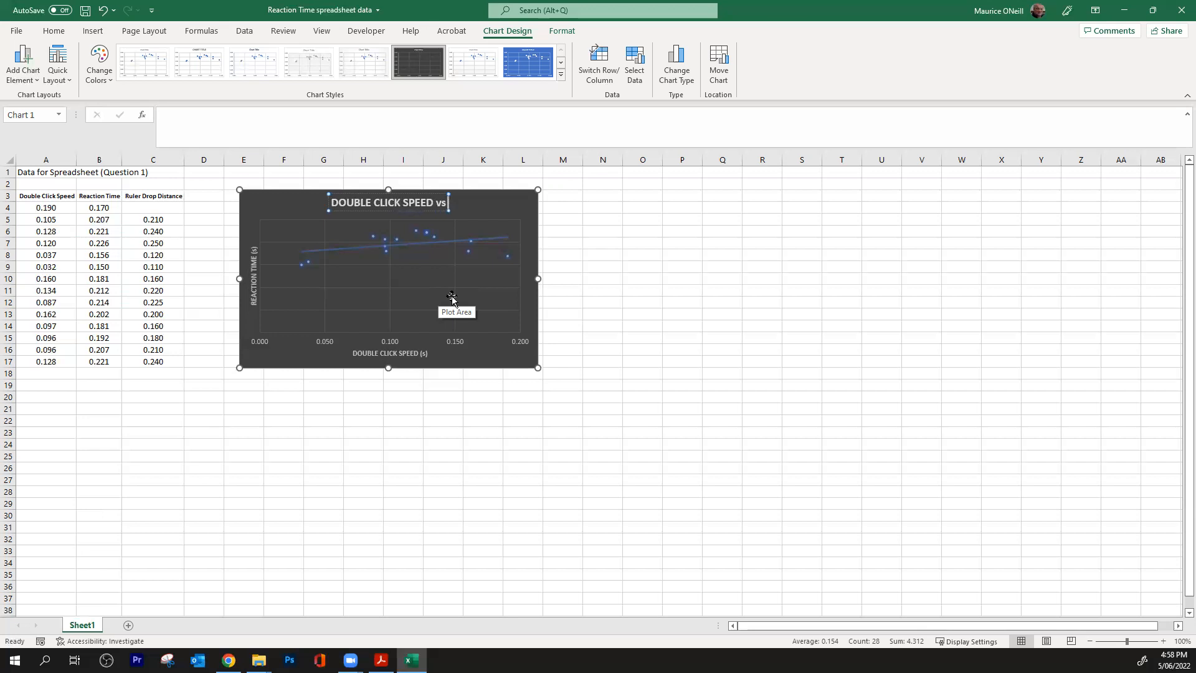
pyautogui.write(' REACT')
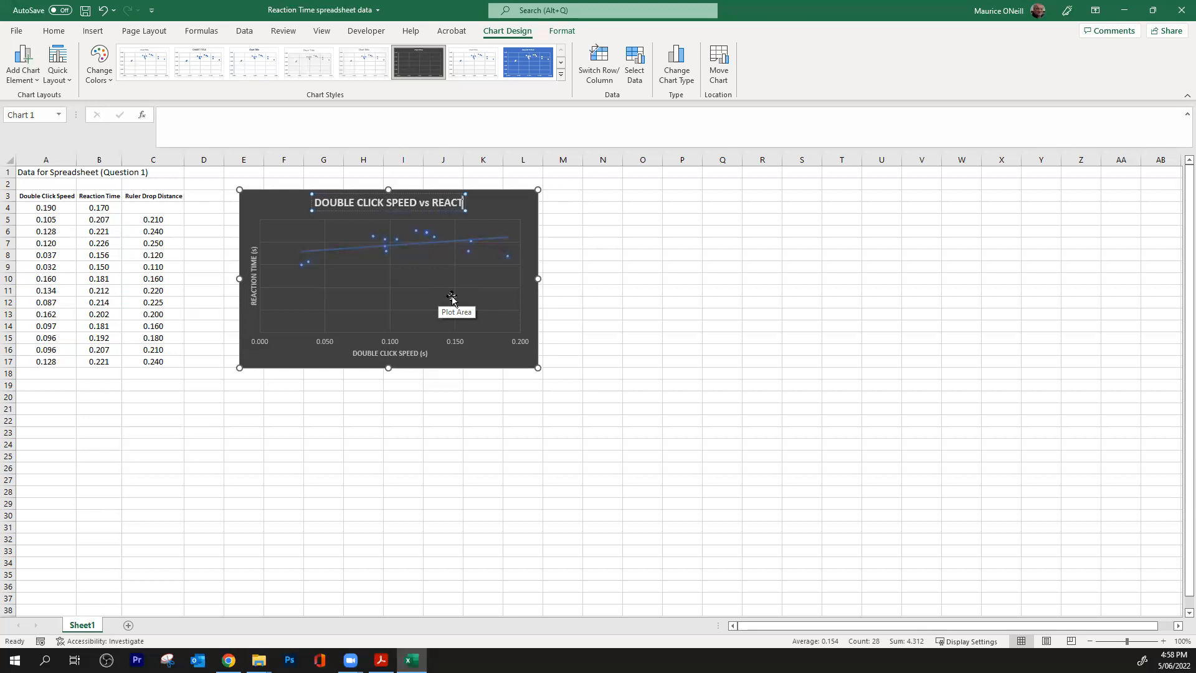
pyautogui.write('ION T')
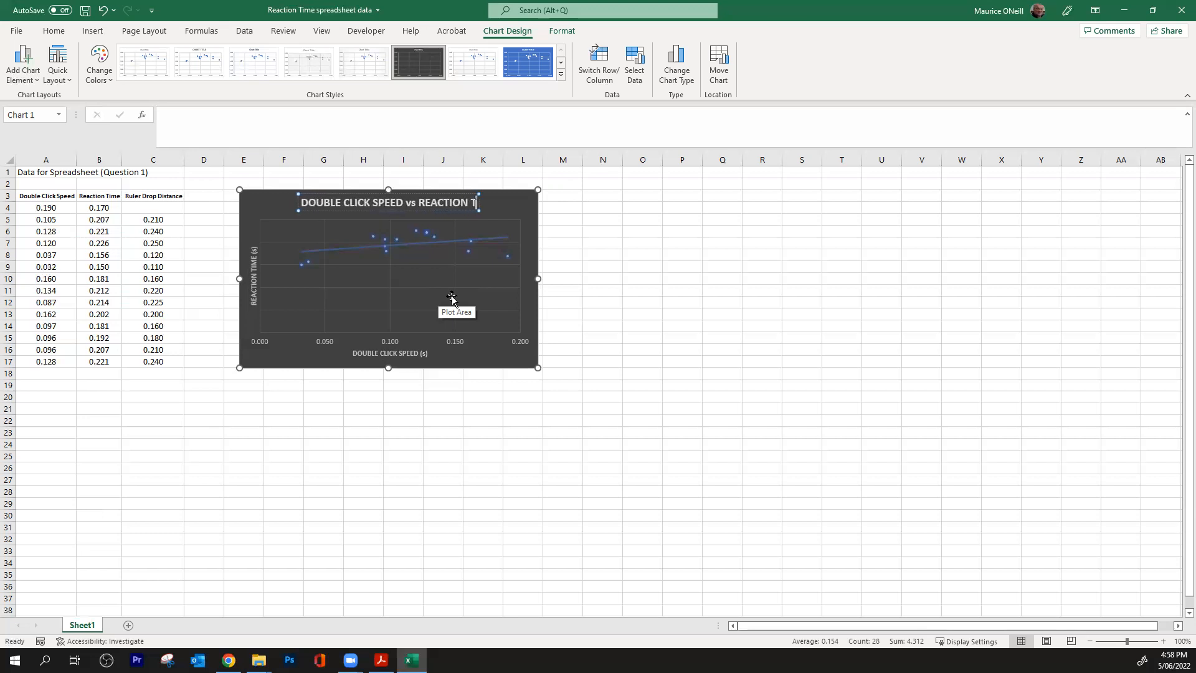
pyautogui.write('IME')
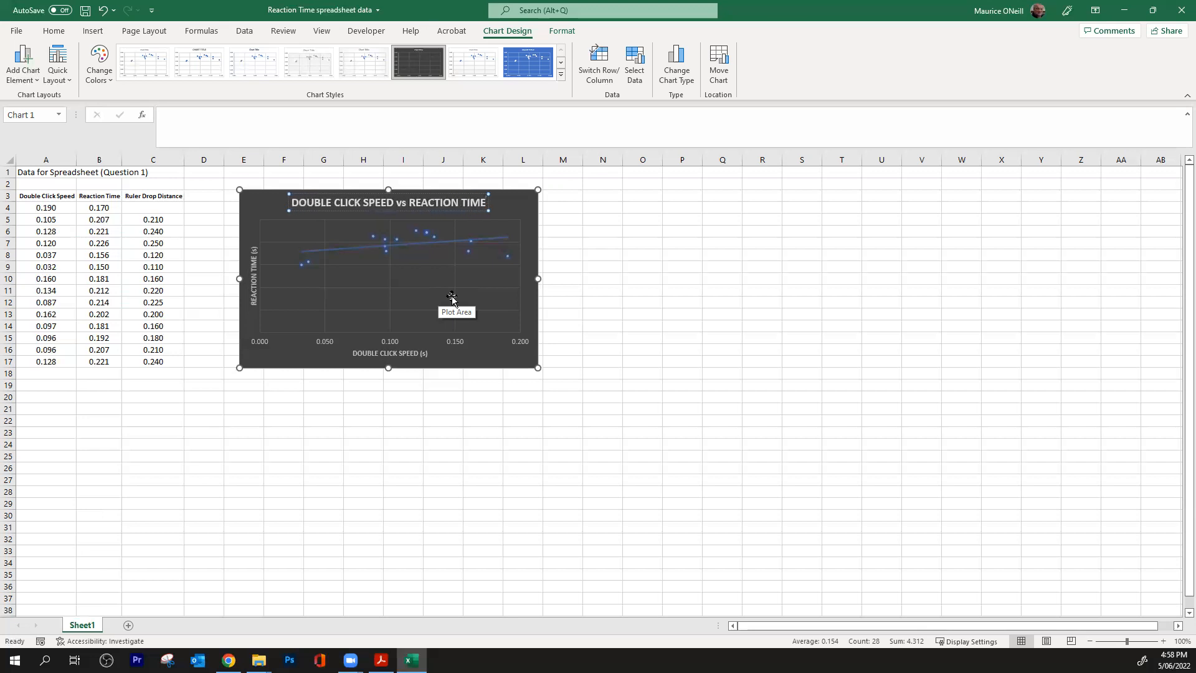
pyautogui.click(545, 256)
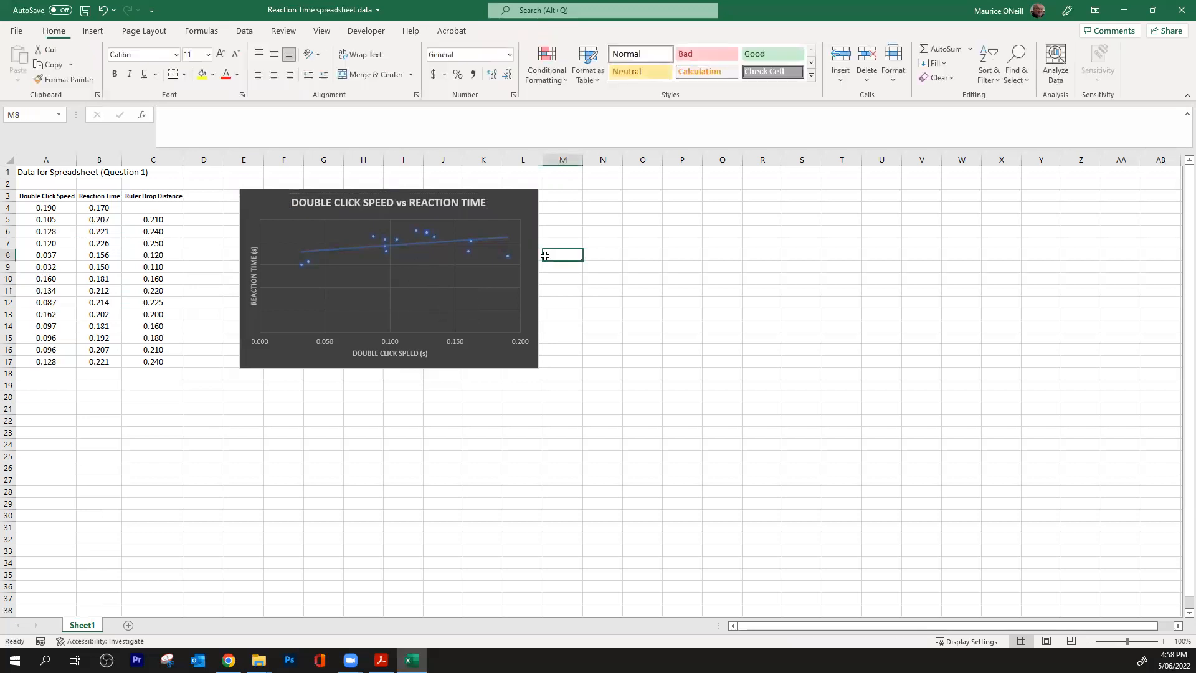
# - Open the trendline's formatting options and display its equation on the chart
pyautogui.click(455, 242)
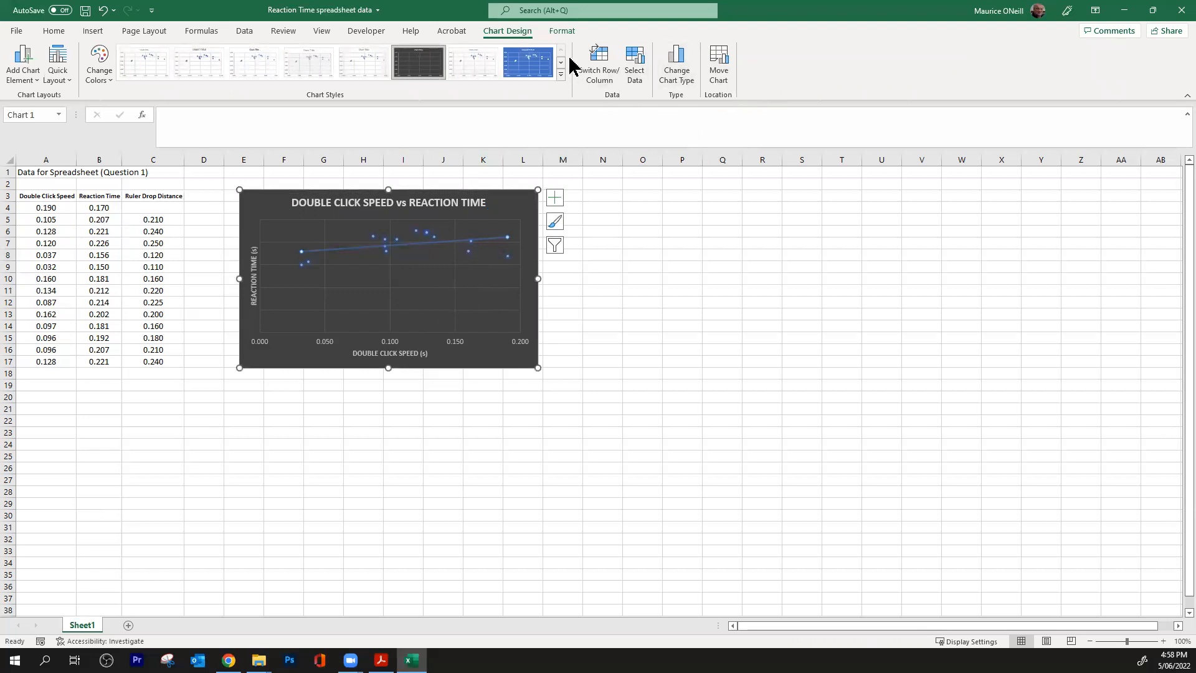
pyautogui.click(566, 32)
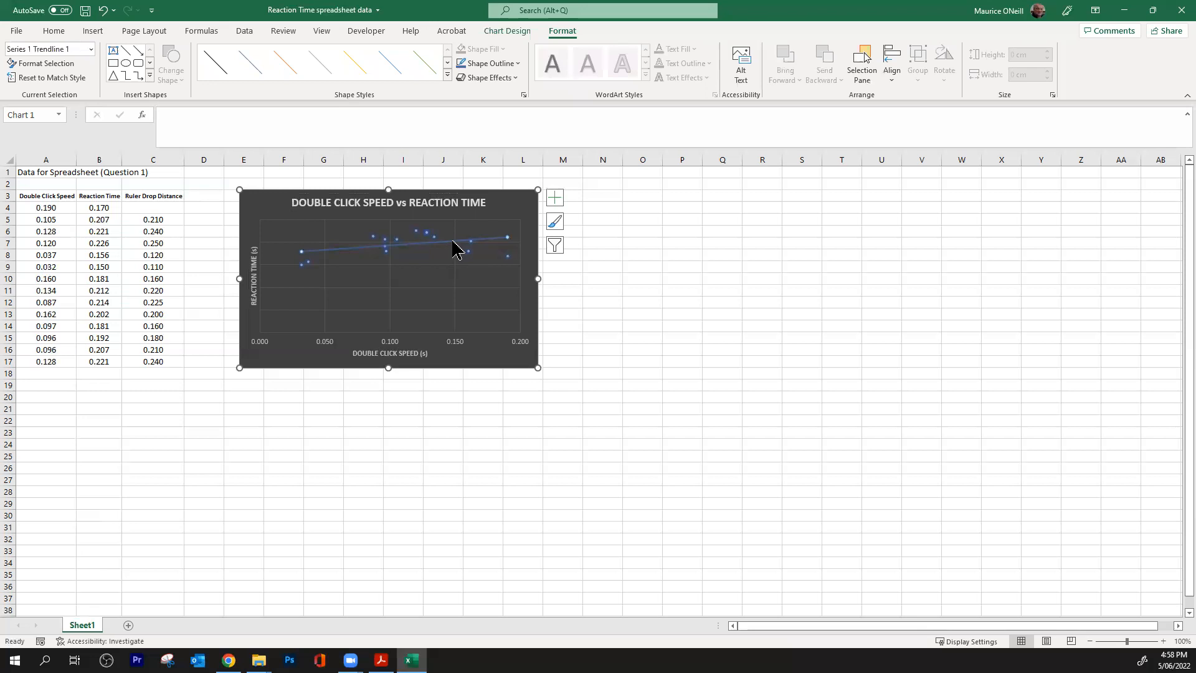
pyautogui.rightClick(461, 243)
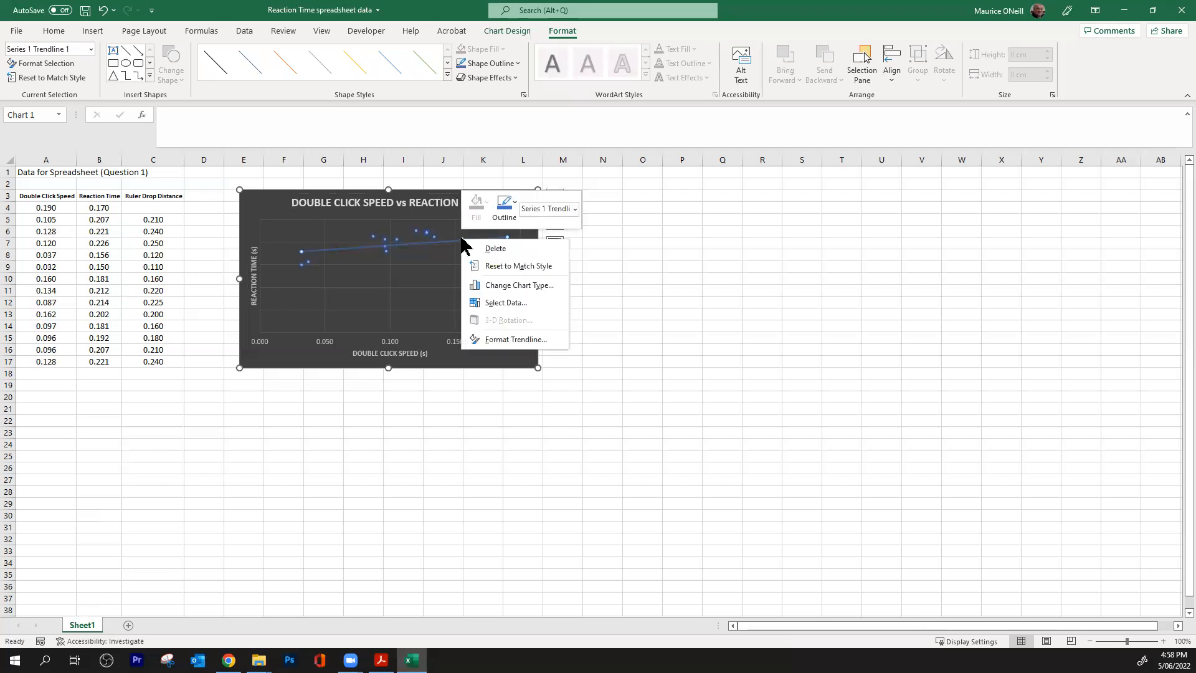
pyautogui.click(541, 342)
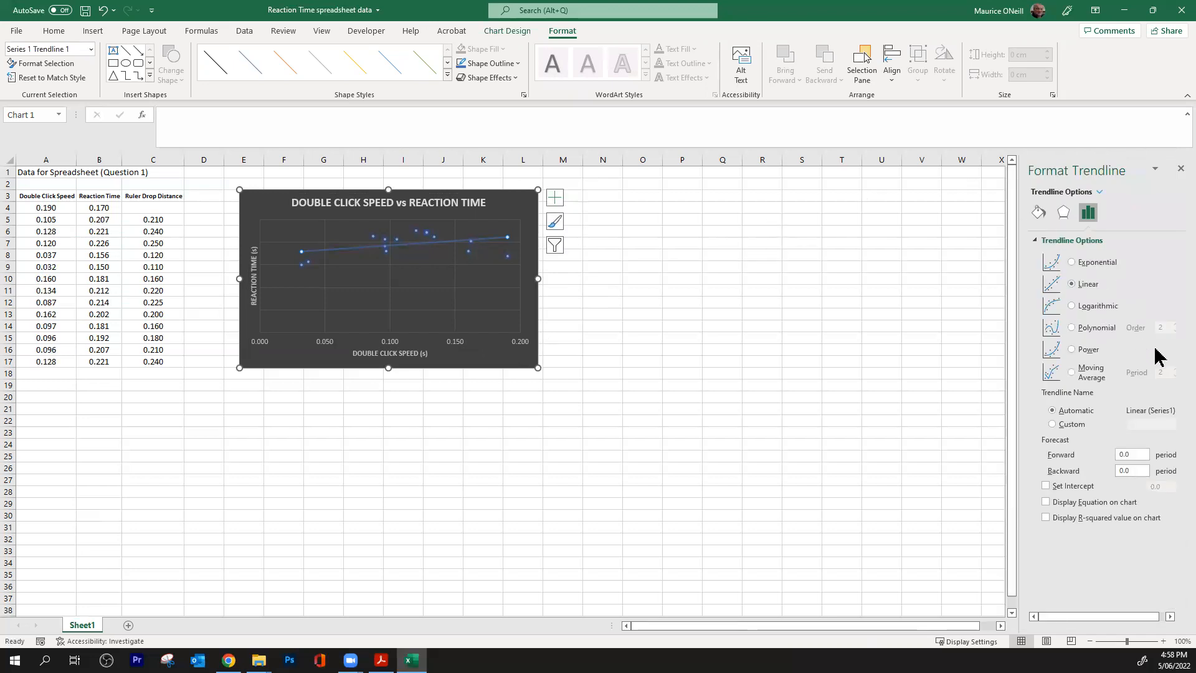
pyautogui.click(1045, 502)
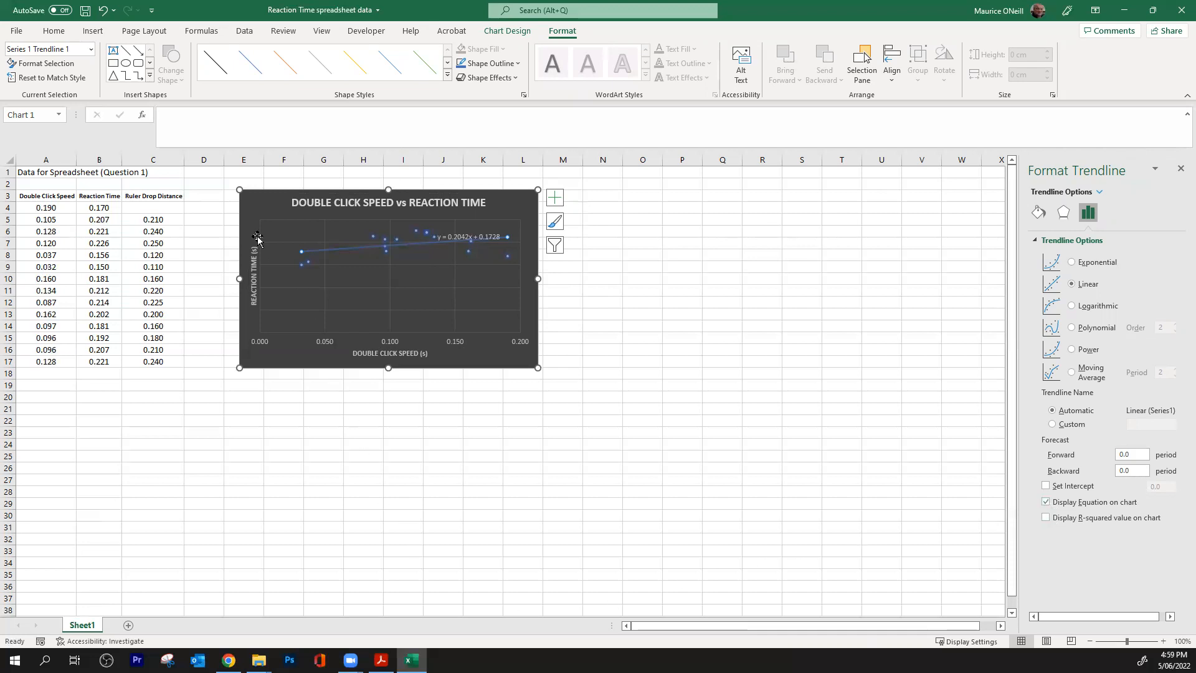
# - Change the trendline's line colour to the standard yellow
pyautogui.click(58, 34)
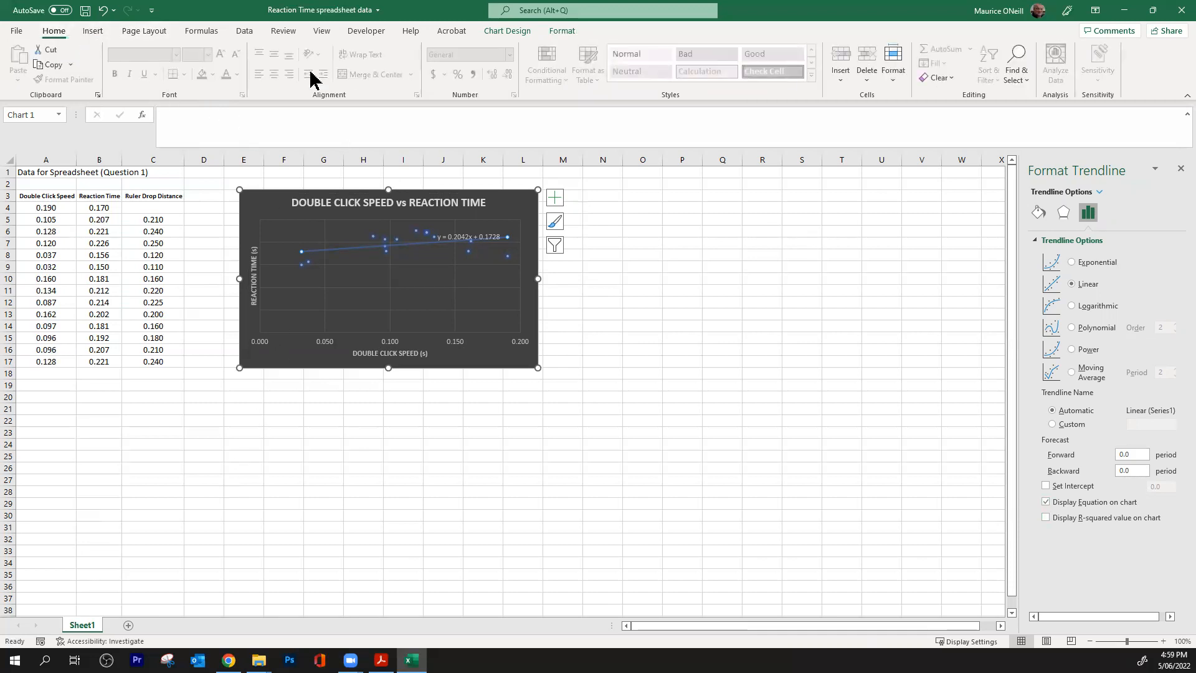
pyautogui.click(557, 288)
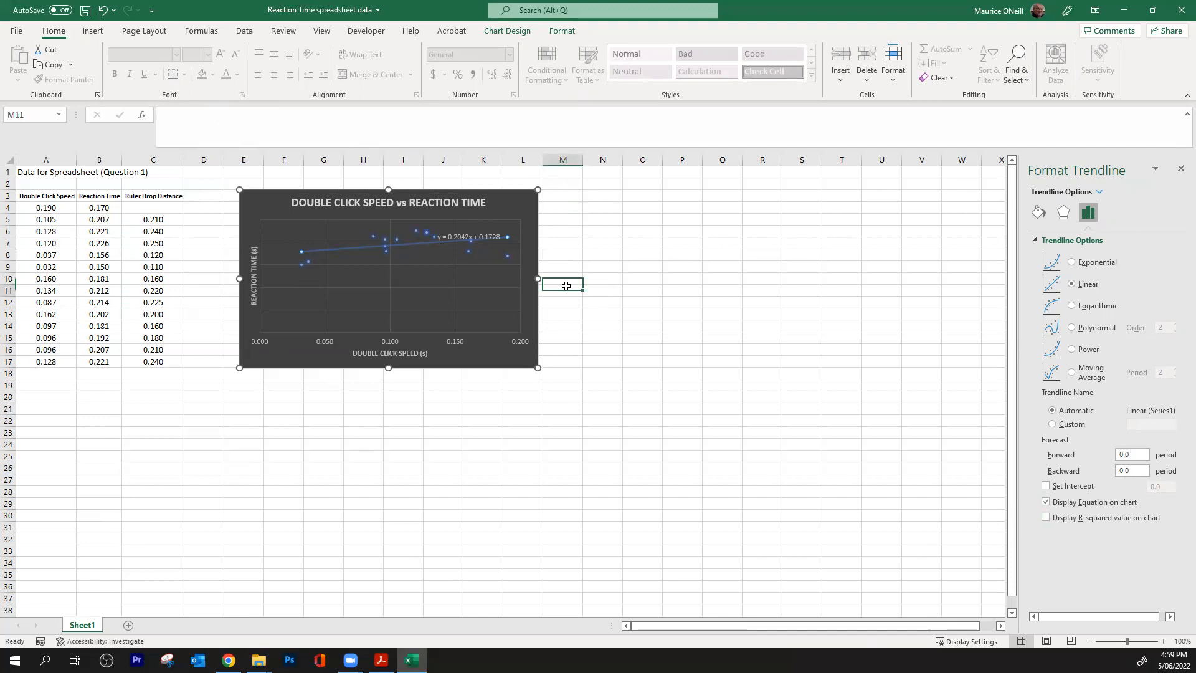
pyautogui.click(408, 248)
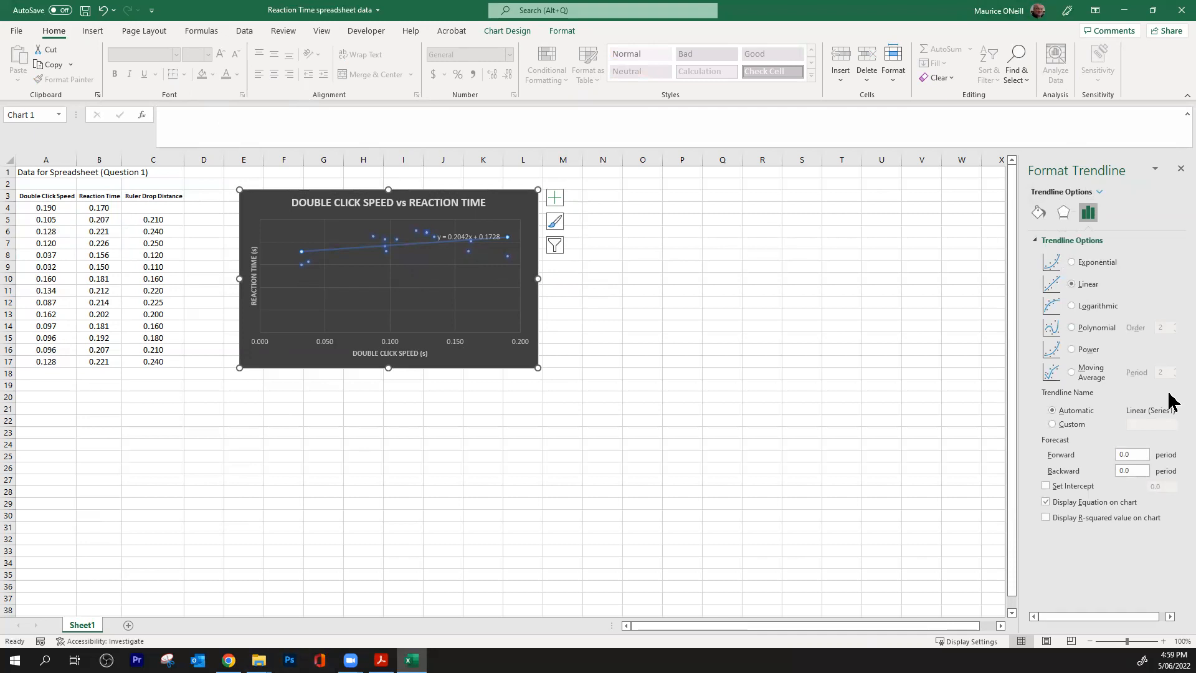
pyautogui.click(1038, 212)
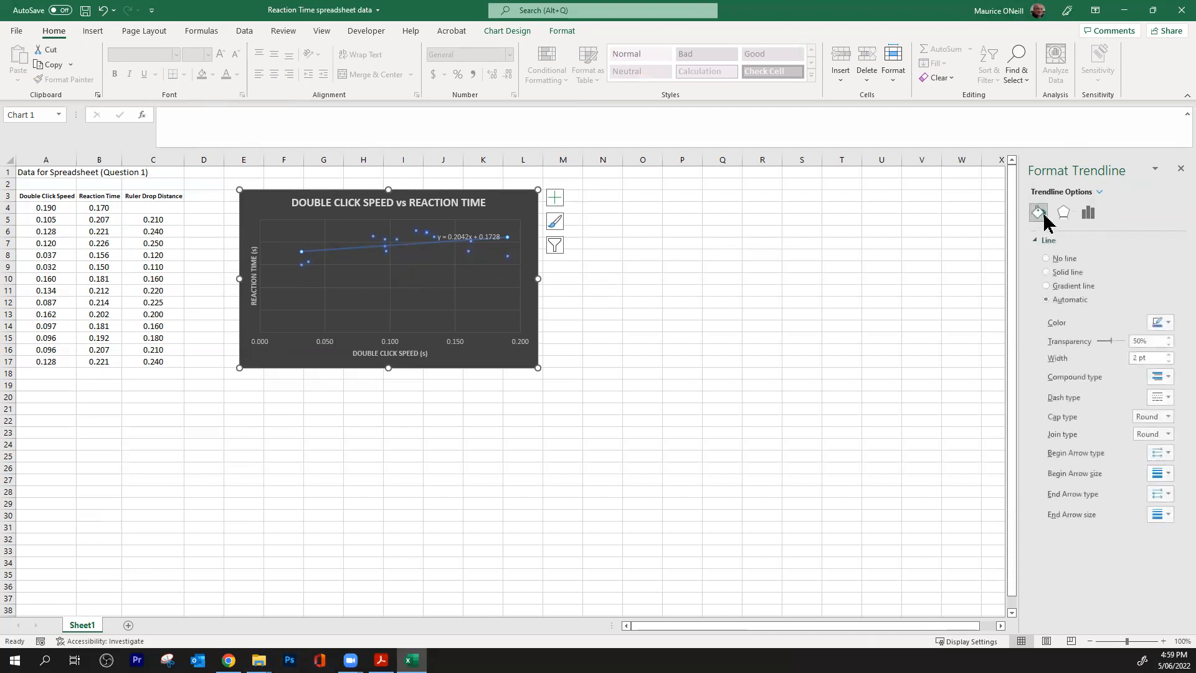
pyautogui.click(1168, 322)
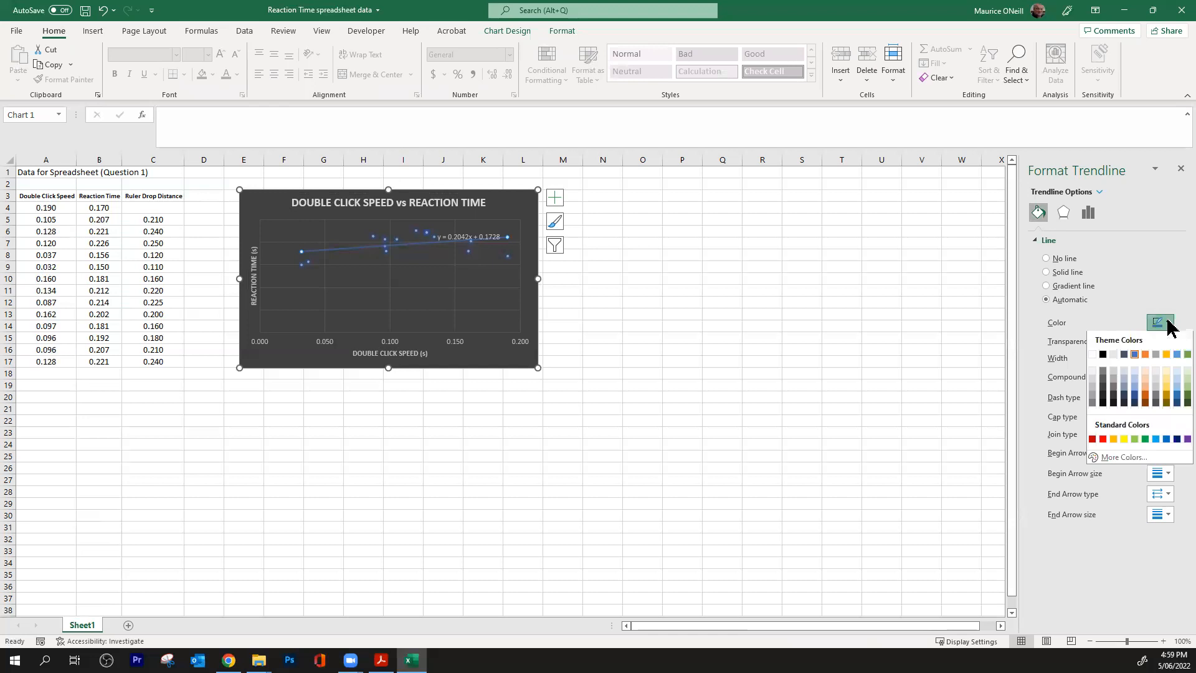
pyautogui.click(1124, 440)
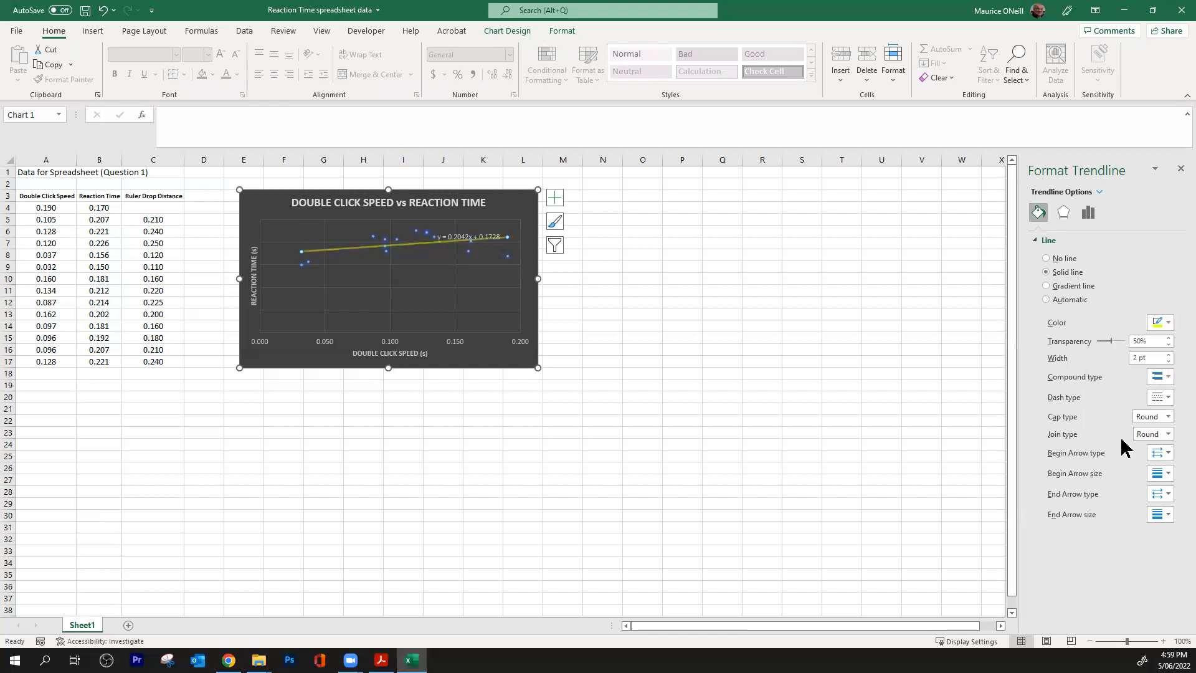
# - Change the font colour of the trendline equation's right-hand side to the standard yellow
pyautogui.click(491, 239)
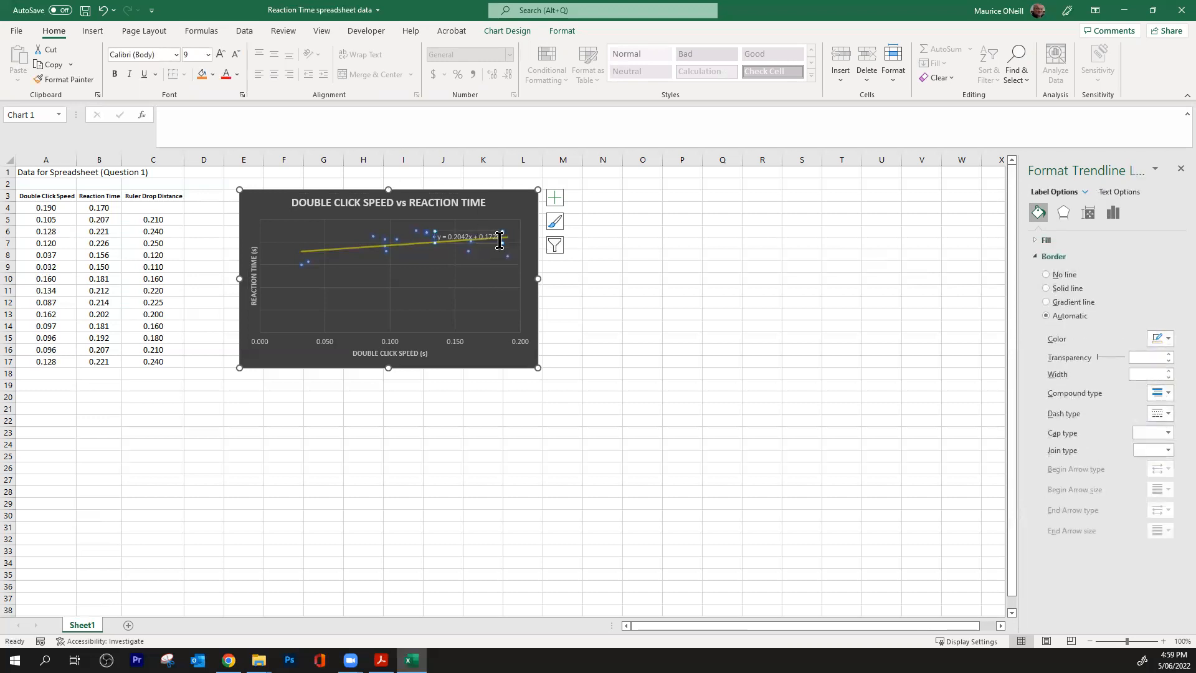
pyautogui.moveTo(499, 239); pyautogui.dragTo(446, 237)
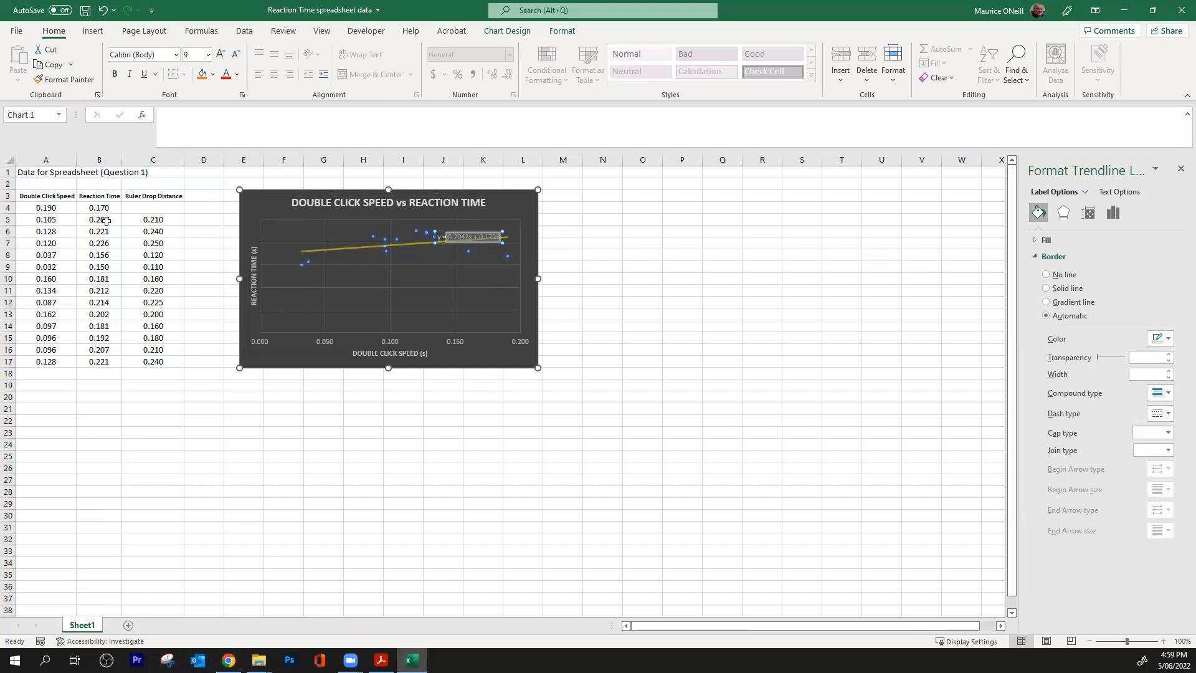
pyautogui.click(238, 74)
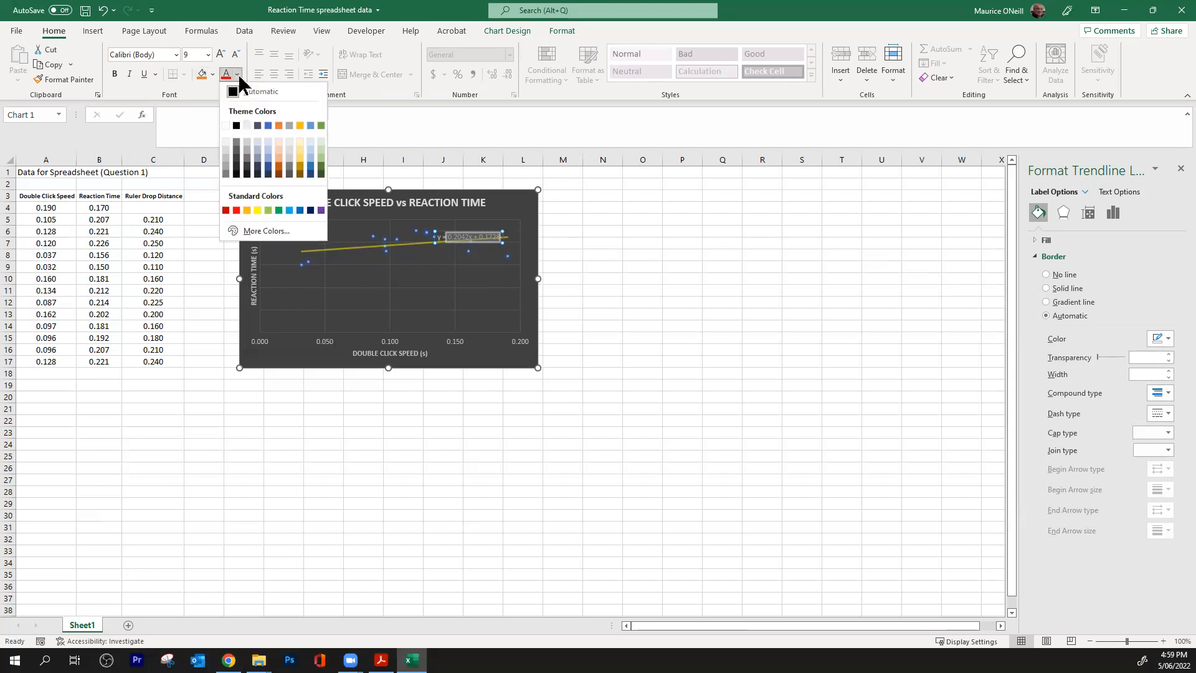
pyautogui.click(257, 212)
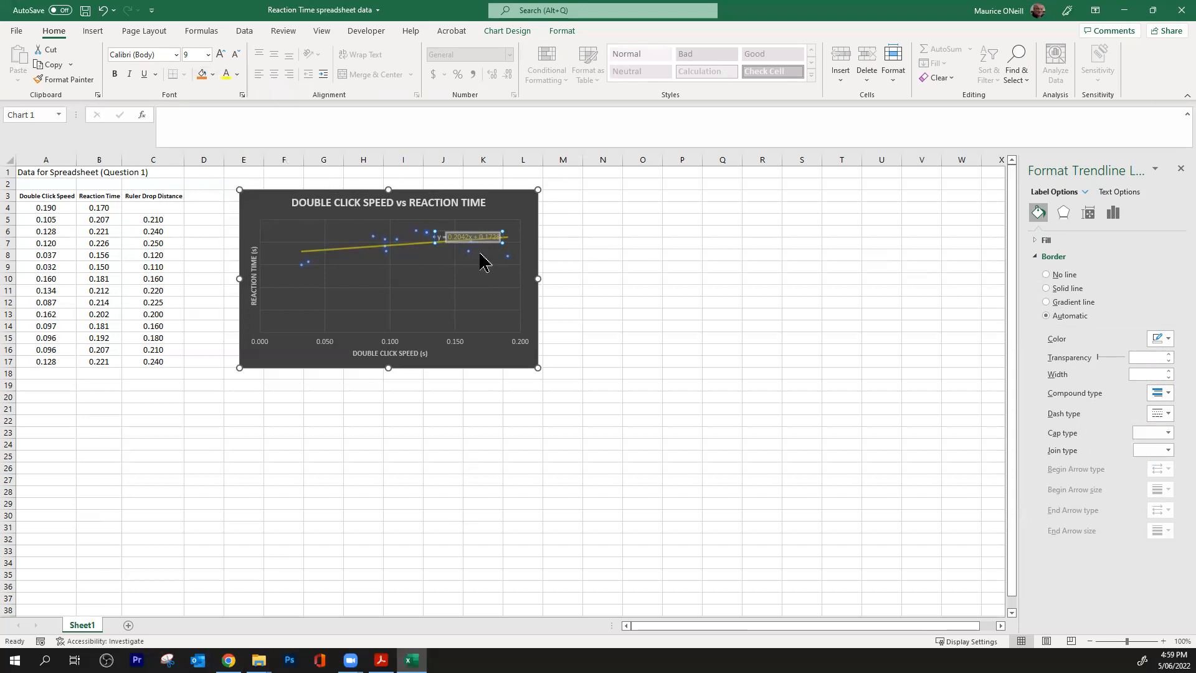
# - Set the trendline equation's font size to 12 and move the label just below the trendline, clear of the data points
pyautogui.click(190, 55)
pyautogui.write('12')
pyautogui.press('Return')
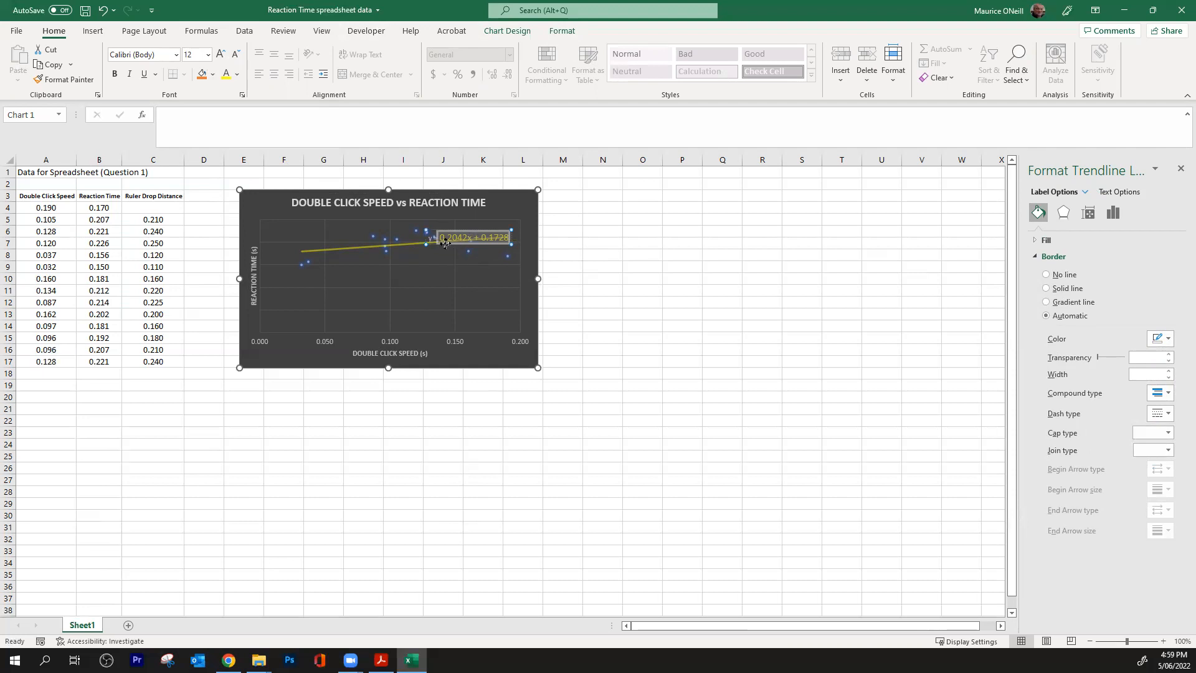
pyautogui.moveTo(430, 237); pyautogui.dragTo(501, 229)
pyautogui.click(208, 55)
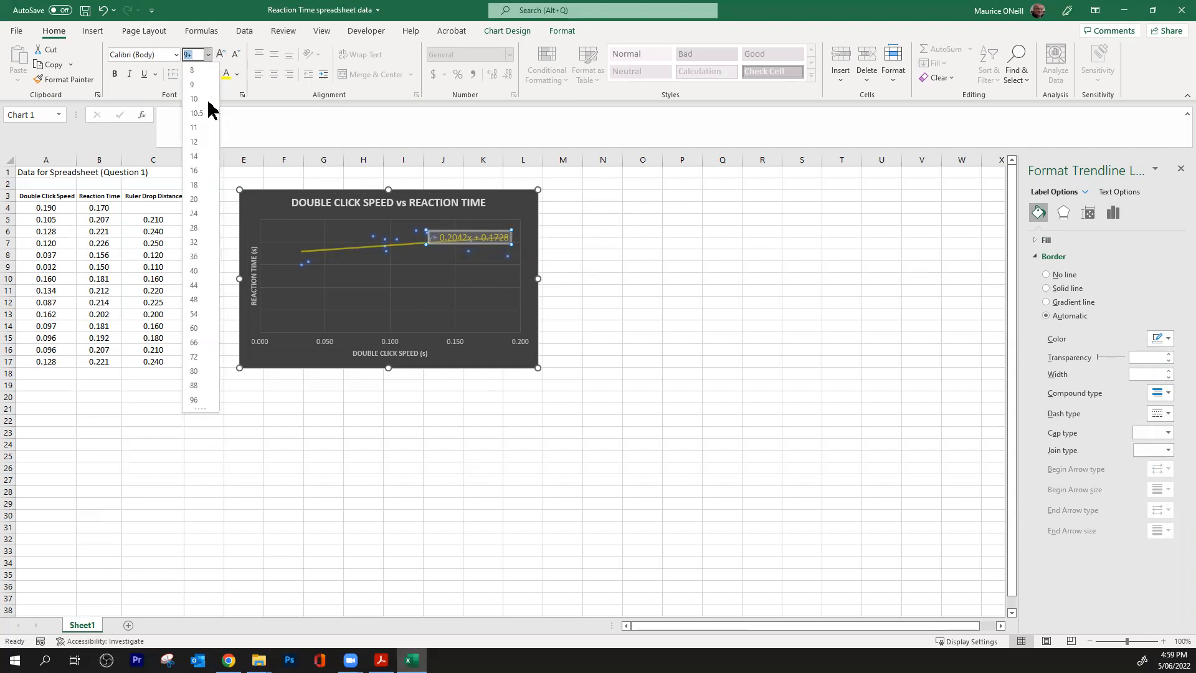
pyautogui.click(196, 142)
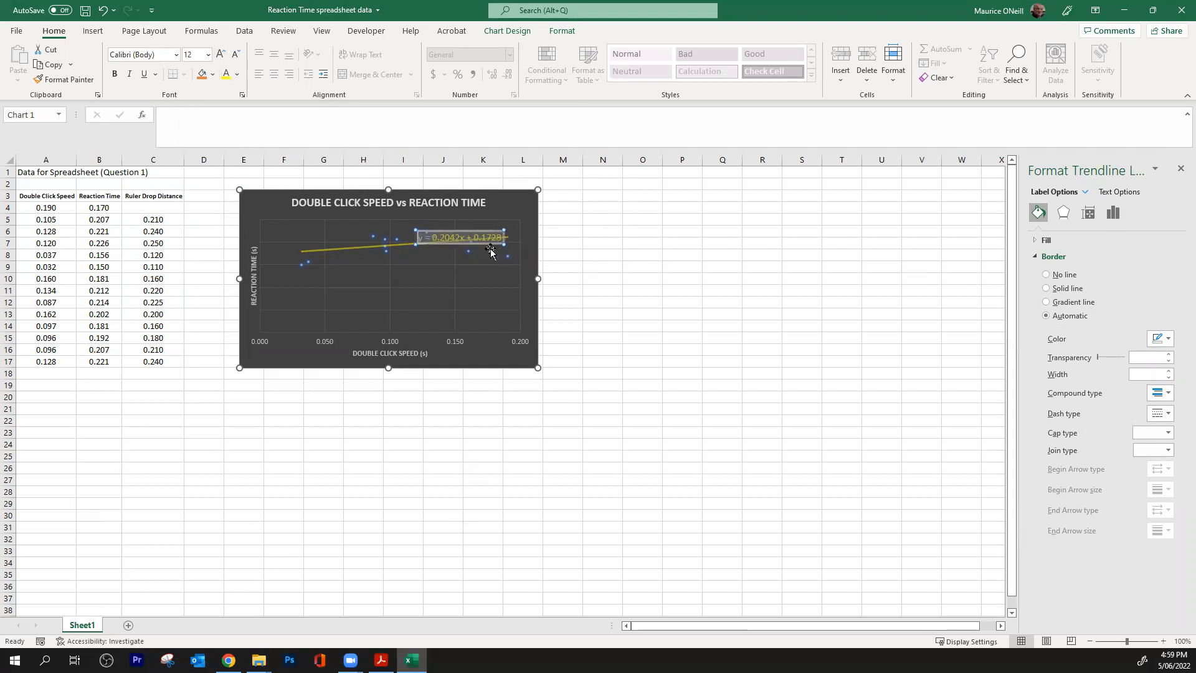
pyautogui.moveTo(433, 230); pyautogui.dragTo(428, 258)
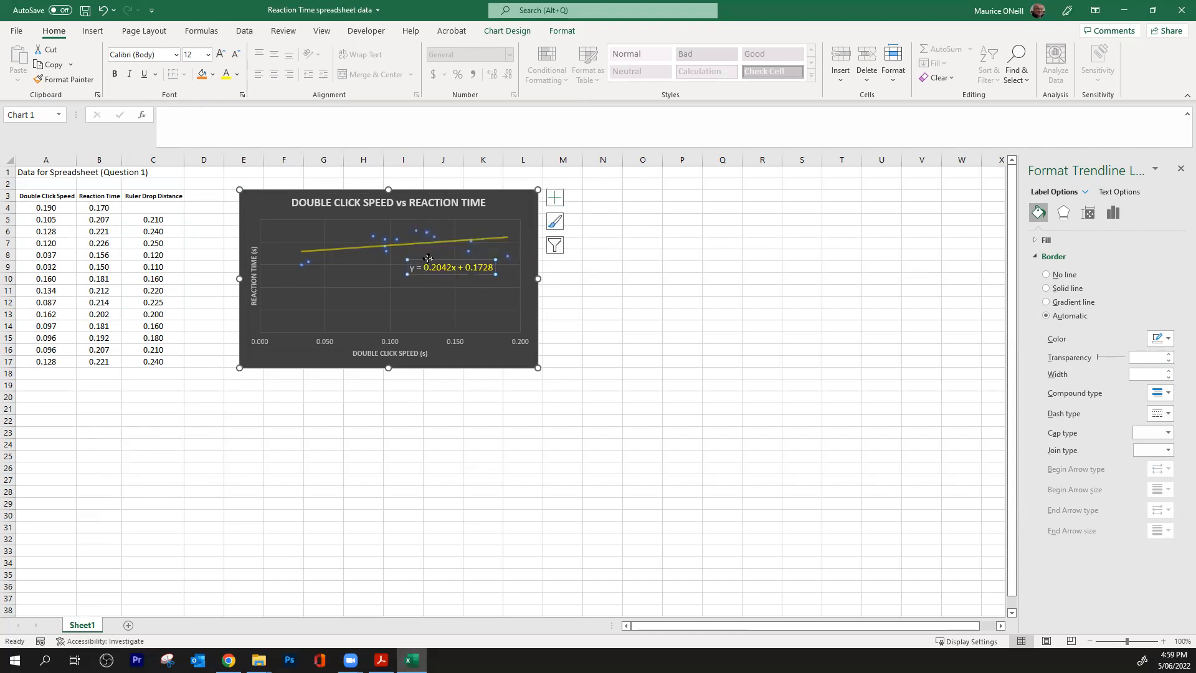
pyautogui.click(623, 290)
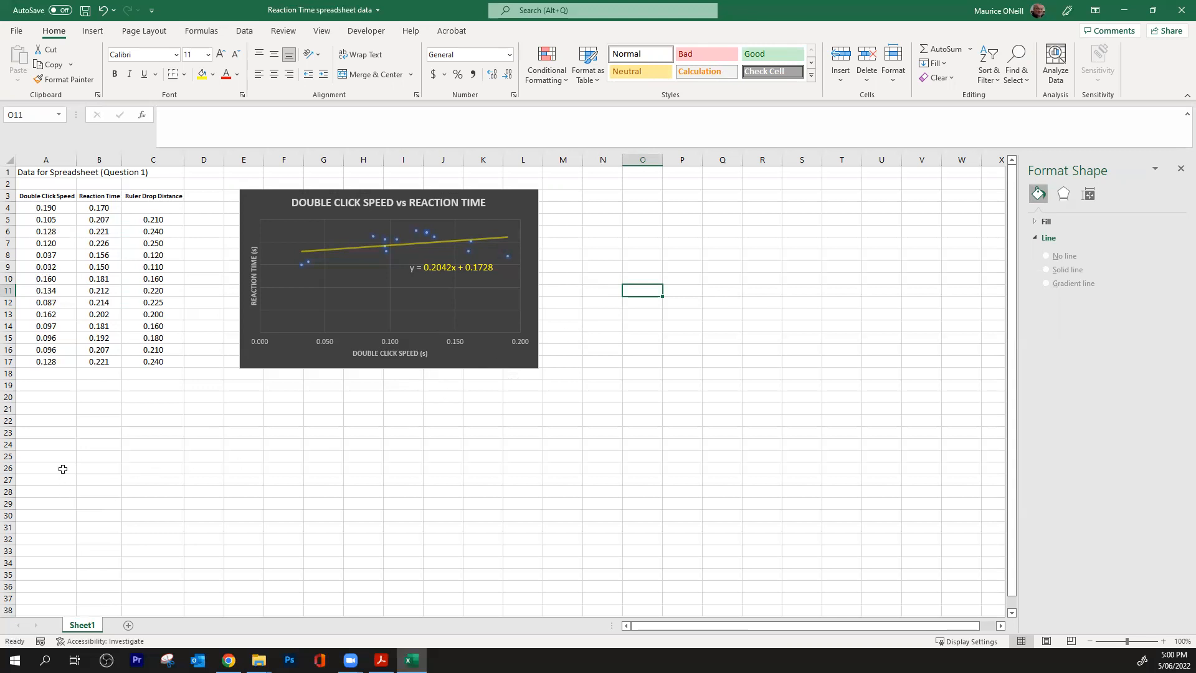
# - Check part c of Question 1 in the assignment PDF in Acrobat and return to cell A19 of the spreadsheet
pyautogui.click(56, 386)
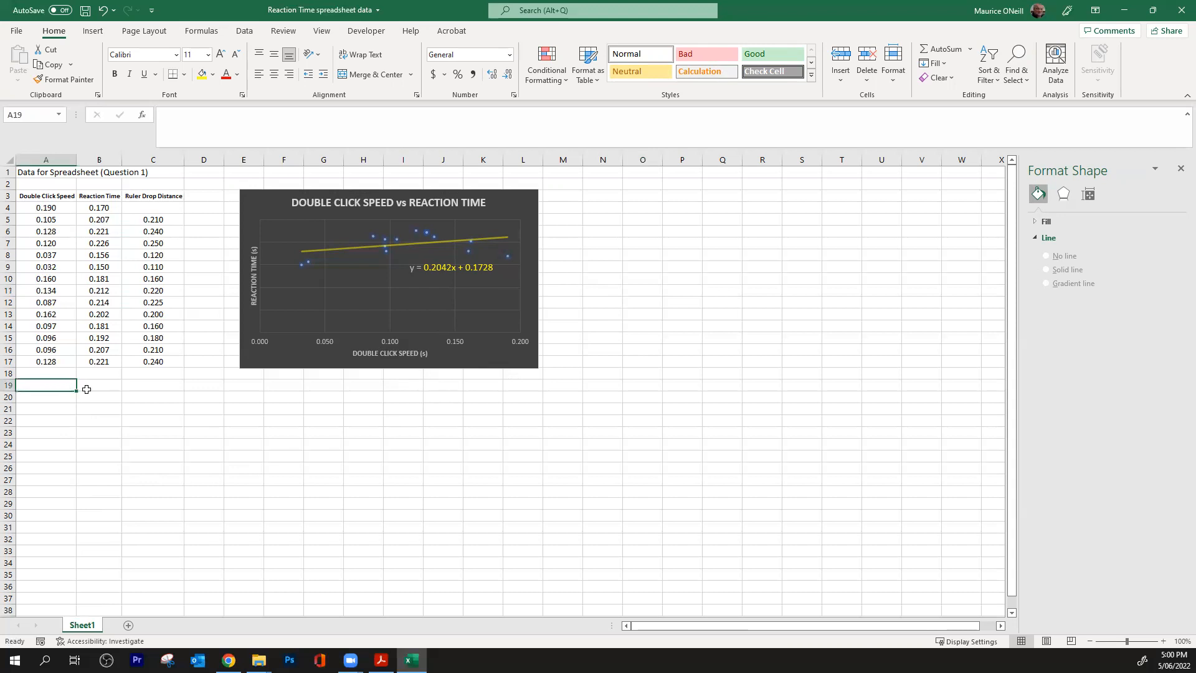
pyautogui.click(381, 661)
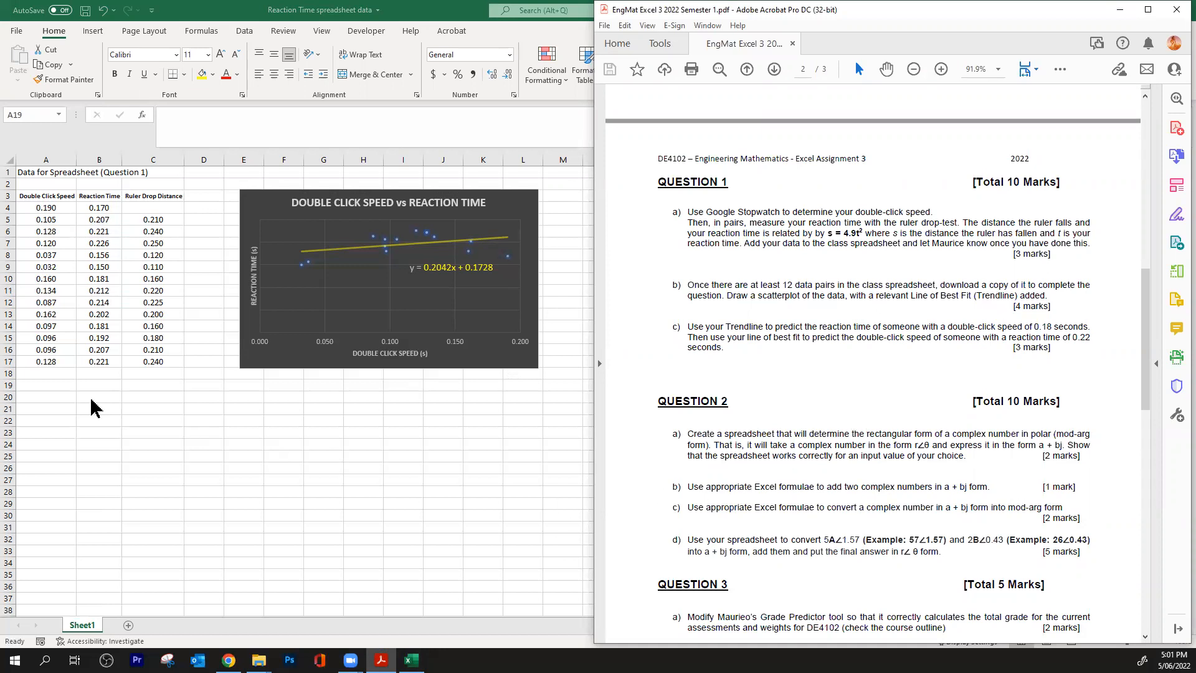
pyautogui.click(32, 385)
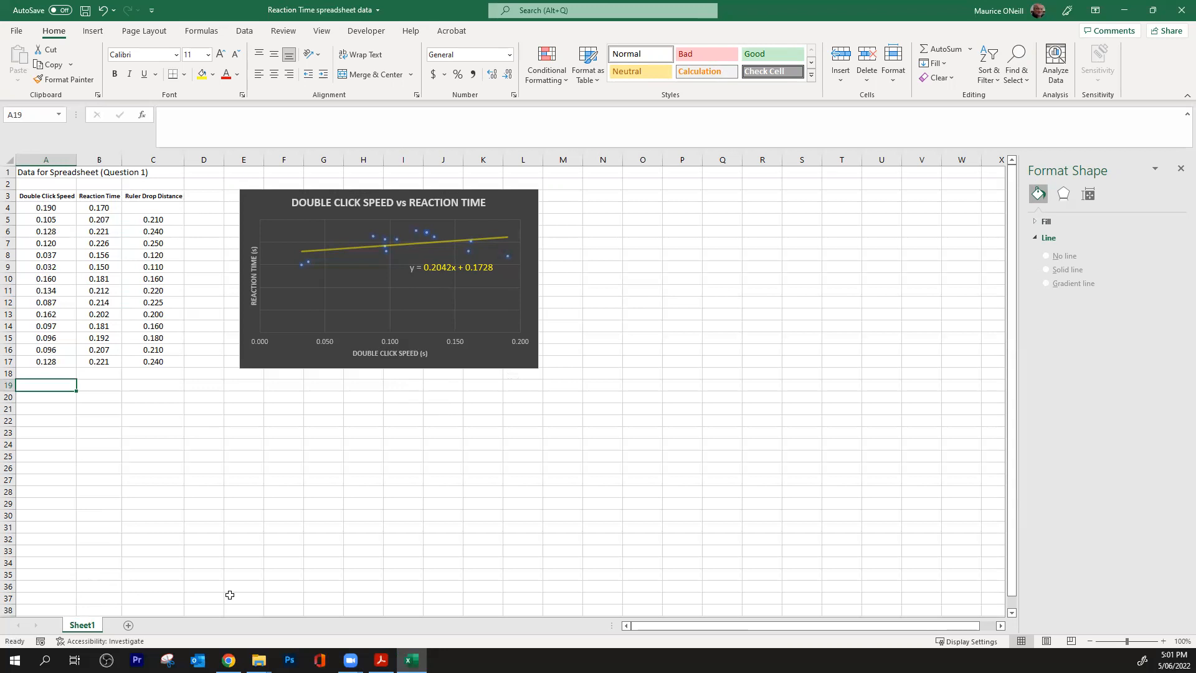
pyautogui.write('DOUBL')
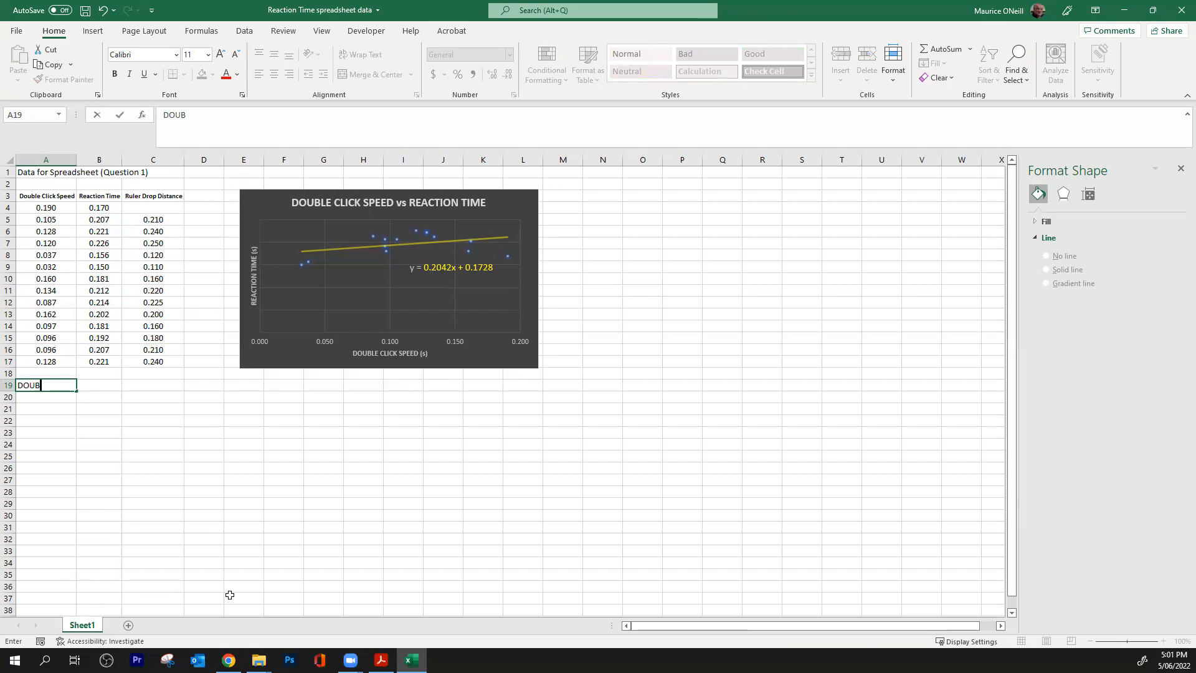
pyautogui.press('BackSpace')
pyautogui.press('BackSpace')
pyautogui.press('BackSpace')
pyautogui.press('BackSpace')
pyautogui.press('BackSpace')
pyautogui.write('DOUBLE CLICK')
pyautogui.press('BackSpace')
pyautogui.press('BackSpace')
pyautogui.press('BackSpace')
pyautogui.press('BackSpace')
pyautogui.press('BackSpace')
pyautogui.press('BackSpace')
pyautogui.press('BackSpace')
pyautogui.press('BackSpace')
pyautogui.press('BackSpace')
pyautogui.press('BackSpace')
pyautogui.press('BackSpace')
pyautogui.press('BackSpace')
pyautogui.press('BackSpace')
pyautogui.write('WHAT')
pyautogui.press('BackSpace')
pyautogui.press('BackSpace')
pyautogui.press('BackSpace')
pyautogui.write('pREDICT')
pyautogui.press('BackSpace')
pyautogui.press('BackSpace')
pyautogui.press('BackSpace')
pyautogui.press('BackSpace')
pyautogui.press('BackSpace')
pyautogui.press('BackSpace')
pyautogui.press('BackSpace')
pyautogui.write('predict the')
pyautogui.press('BackSpace')
pyautogui.press('BackSpace')
pyautogui.press('BackSpace')
pyautogui.press('BackSpace')
pyautogui.press('BackSpace')
pyautogui.press('BackSpace')
pyautogui.press('BackSpace')
pyautogui.press('BackSpace')
pyautogui.press('BackSpace')
pyautogui.press('BackSpace')
pyautogui.press('BackSpace')
# - Enter the label "Predict the reaction time for someone with a double click speed of" in cell A19
pyautogui.write('Predict the reaction')
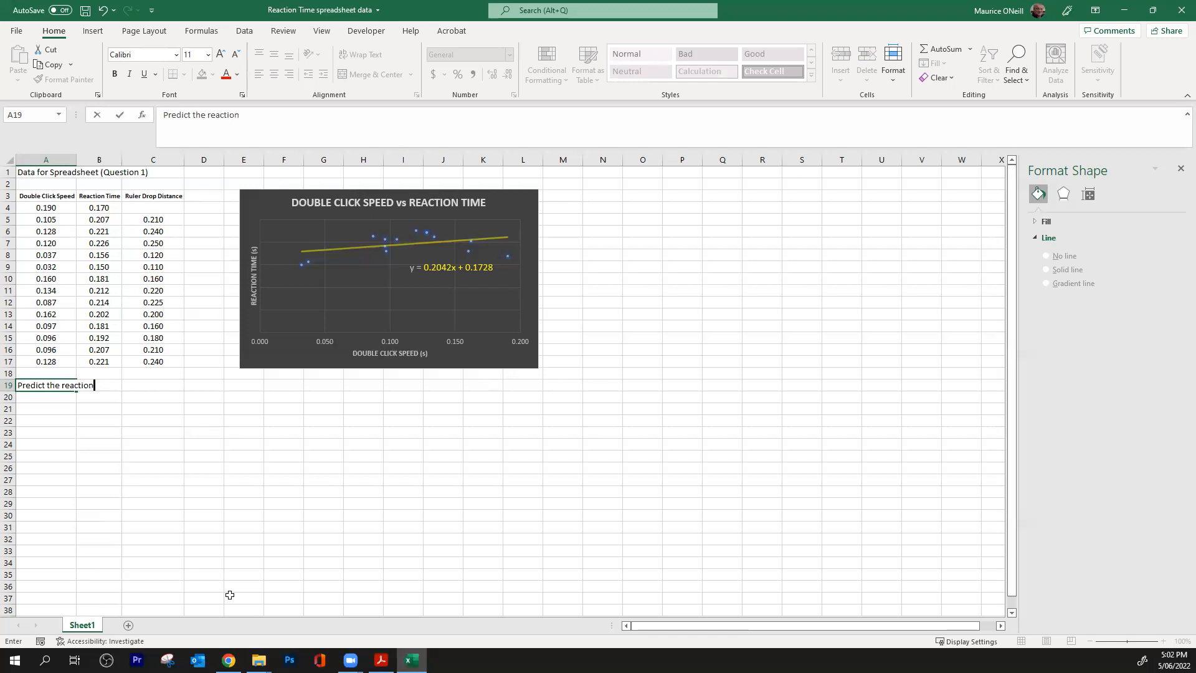
pyautogui.write(' time for someone with a ')
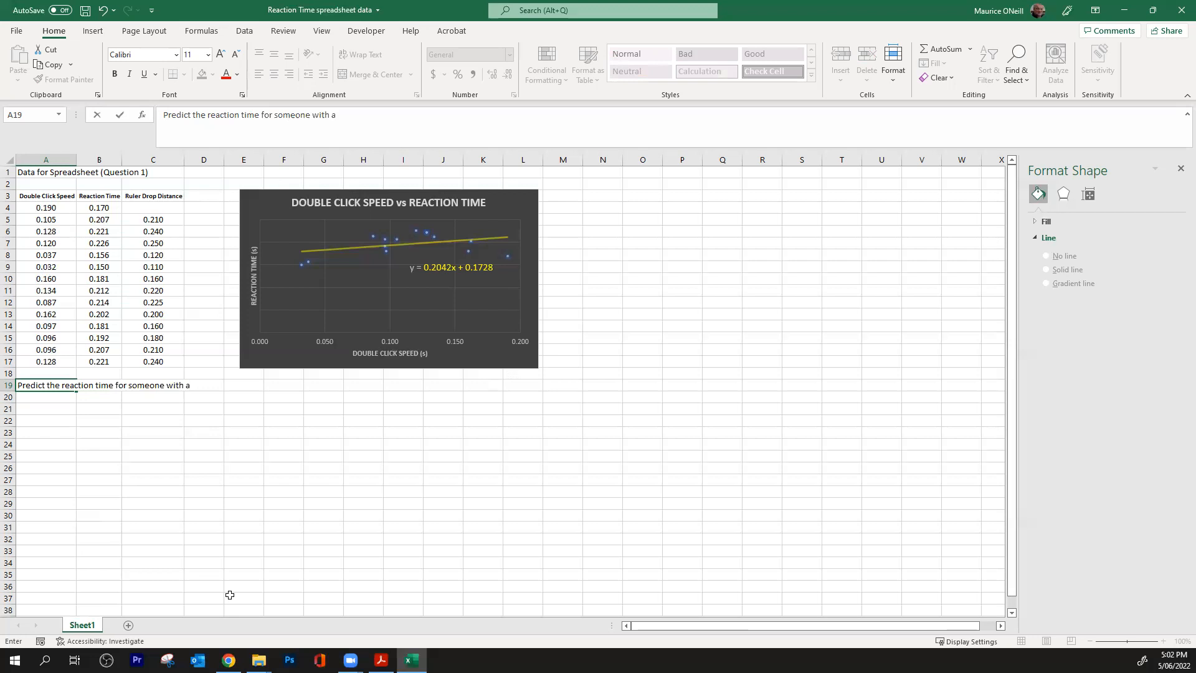
pyautogui.write('c')
pyautogui.write('double click speed of')
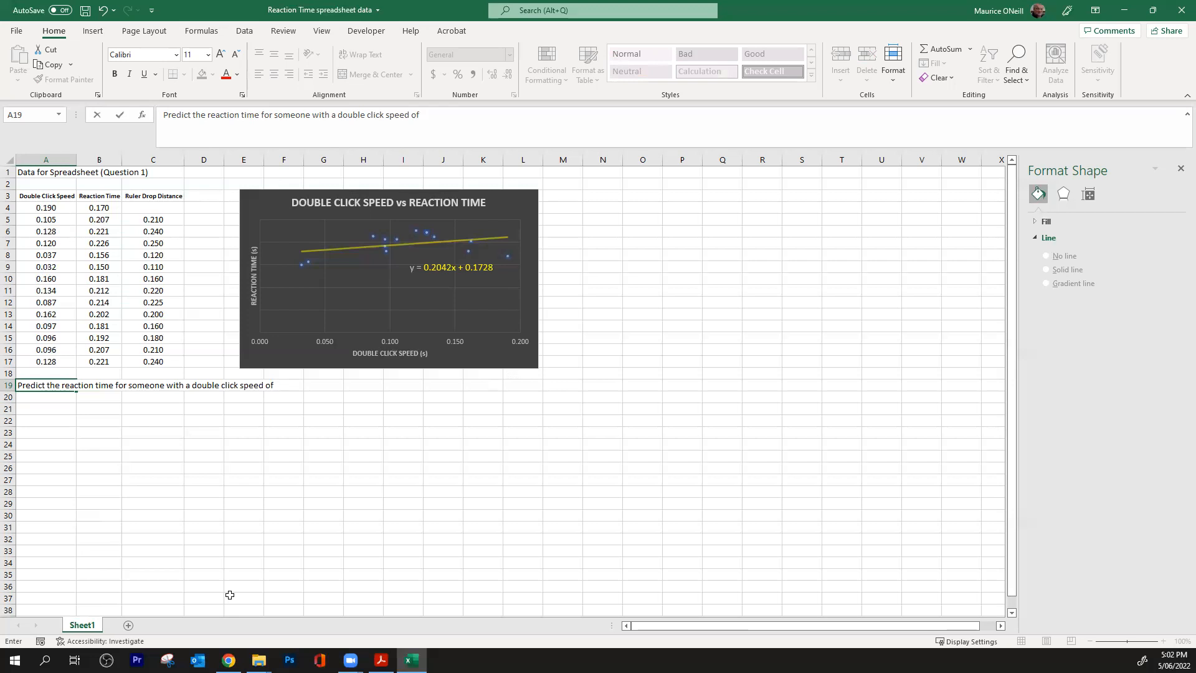
# - Enter the double click speed 0.180 in cell G19, beside the prediction question
pyautogui.click(343, 389)
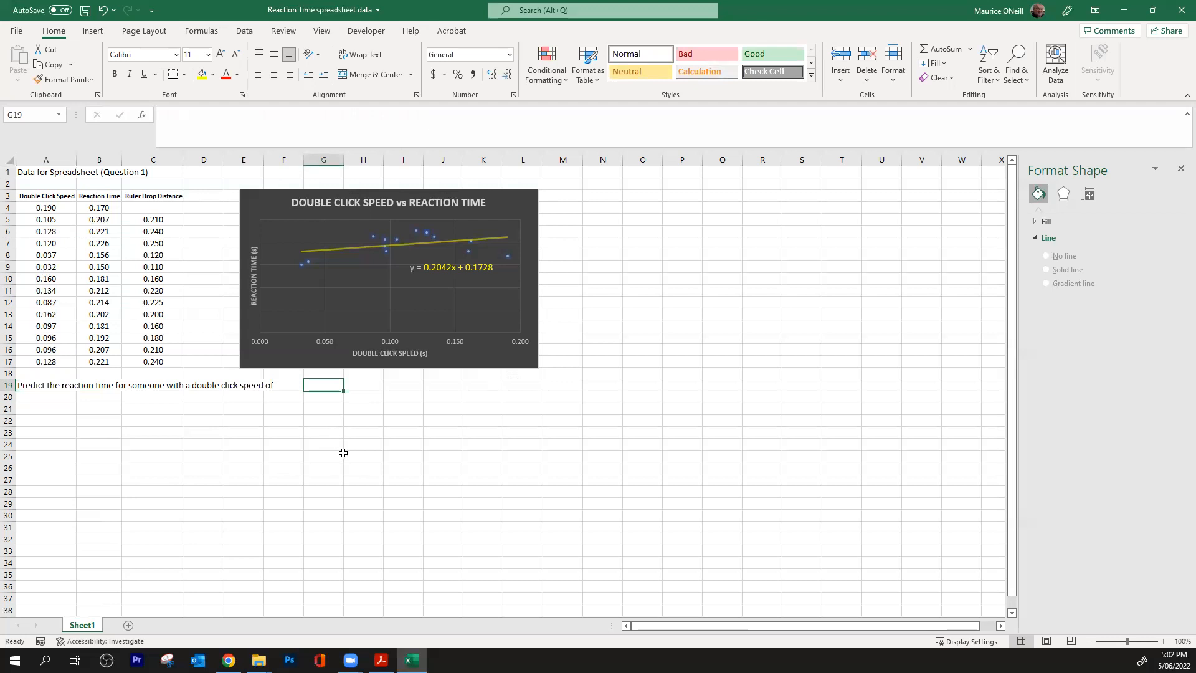
pyautogui.write('0')
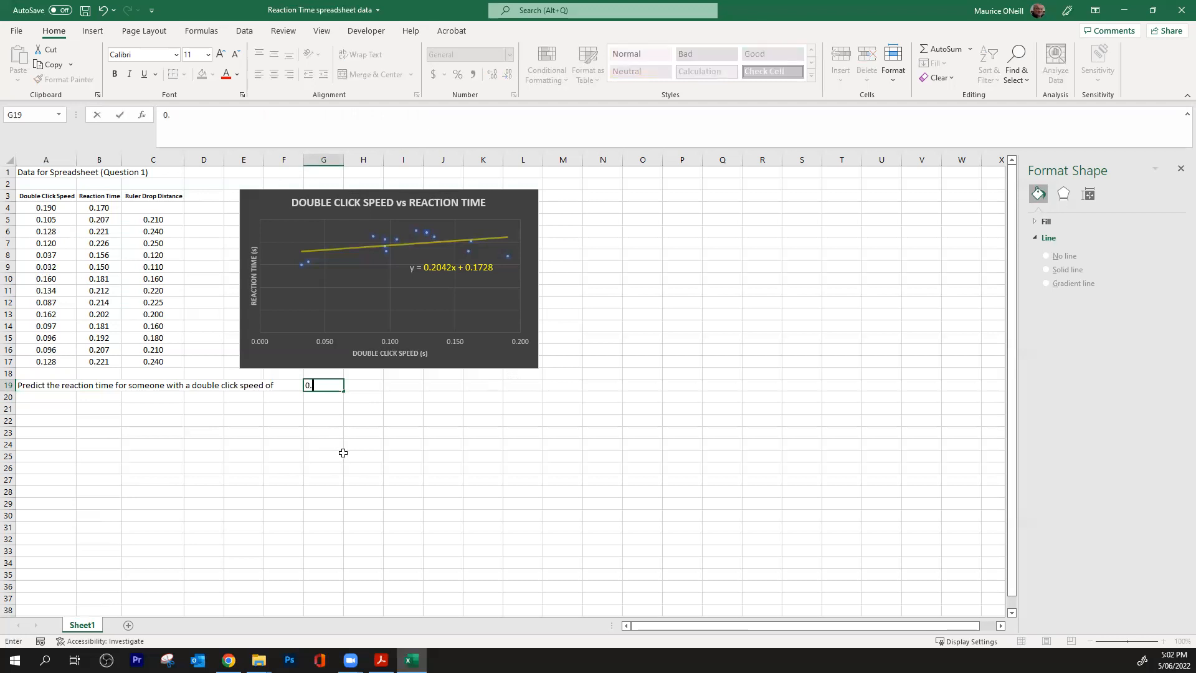
pyautogui.write('.180')
pyautogui.press('Tab')
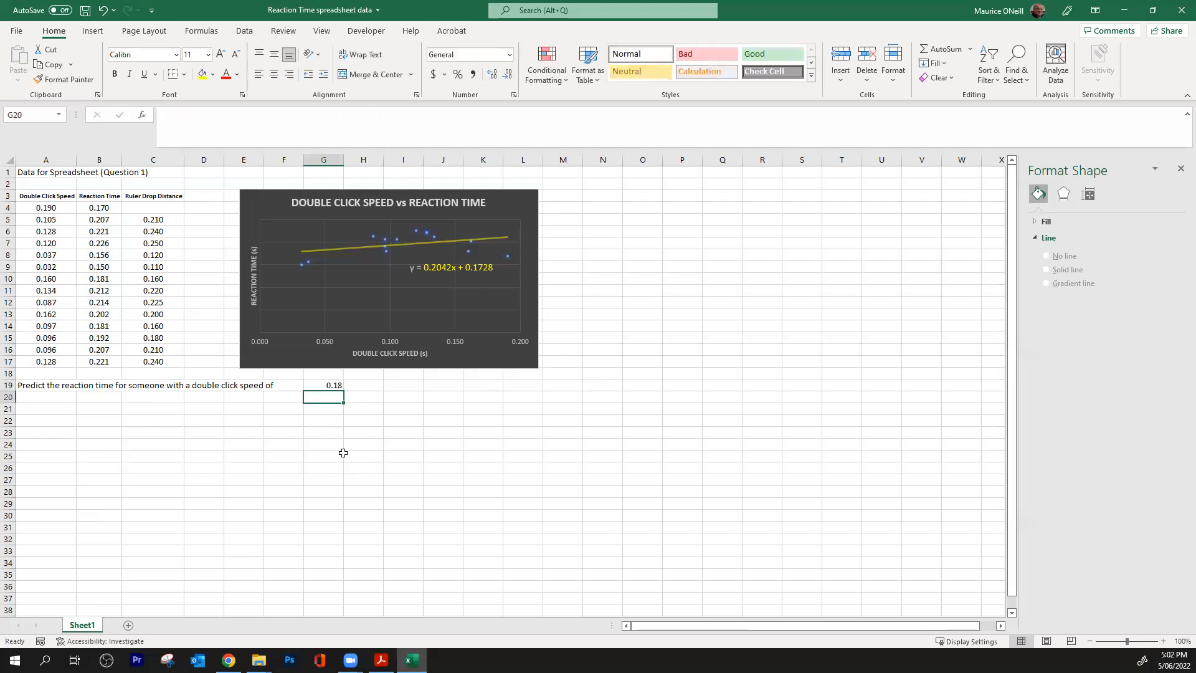
pyautogui.write('s')
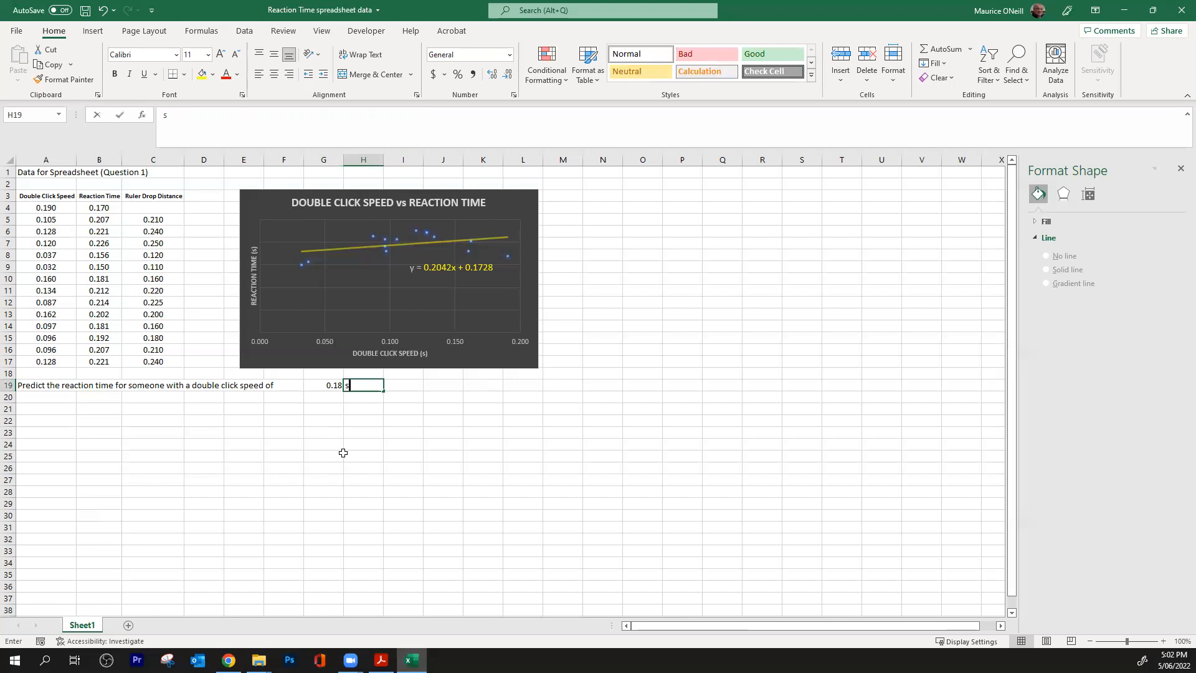
pyautogui.write('ceonds')
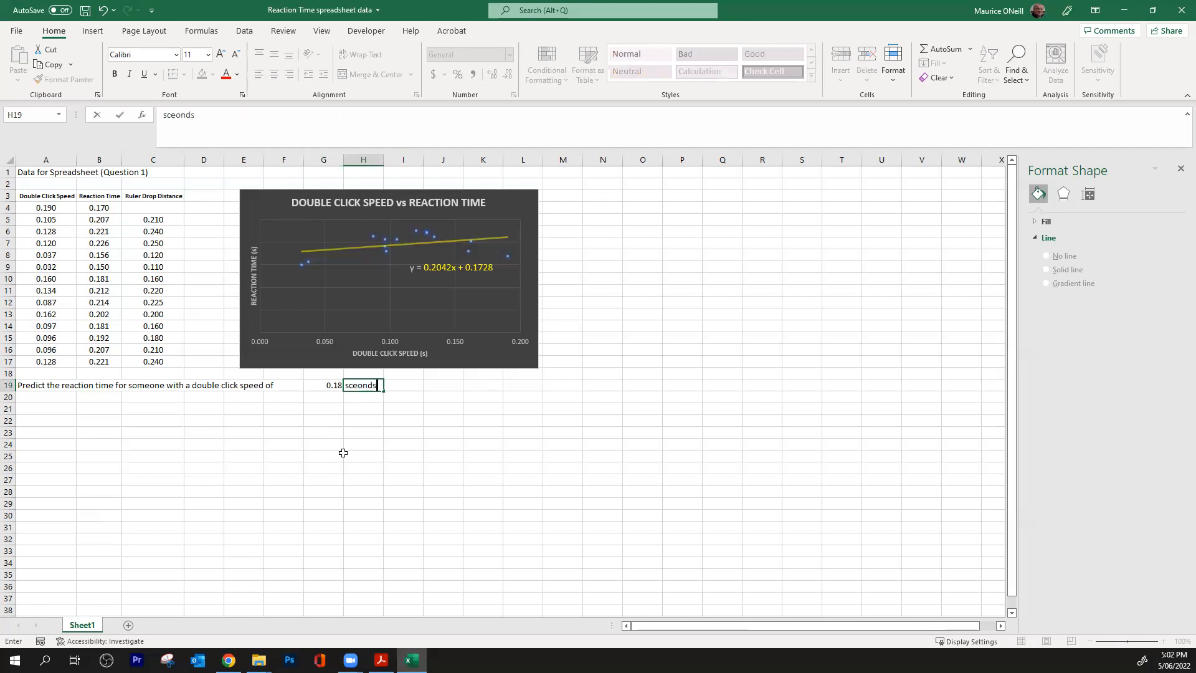
pyautogui.press('BackSpace')
pyautogui.press('BackSpace')
pyautogui.press('BackSpace')
pyautogui.press('BackSpace')
pyautogui.press('BackSpace')
pyautogui.press('BackSpace')
pyautogui.press('BackSpace')
pyautogui.write('SECONDS')
pyautogui.press('BackSpace')
pyautogui.press('BackSpace')
pyautogui.press('BackSpace')
pyautogui.press('BackSpace')
pyautogui.press('BackSpace')
pyautogui.press('BackSpace')
pyautogui.press('BackSpace')
# - Enter the unit "Seconds" in cell H19, next to the double click speed value
pyautogui.write('Seconds')
pyautogui.click(364, 416)
# - Format the double click speed in cell G19 to three decimal places and centre it in the cell
pyautogui.click(320, 388)
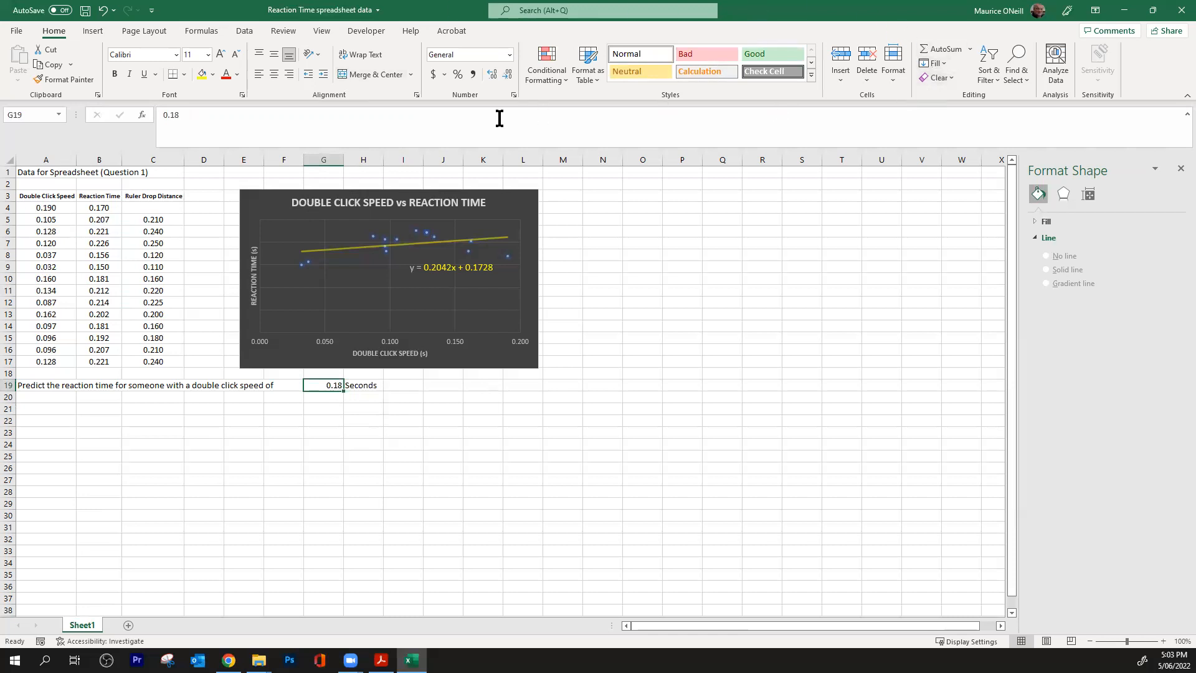
pyautogui.click(492, 76)
pyautogui.click(274, 56)
pyautogui.click(274, 74)
pyautogui.click(392, 407)
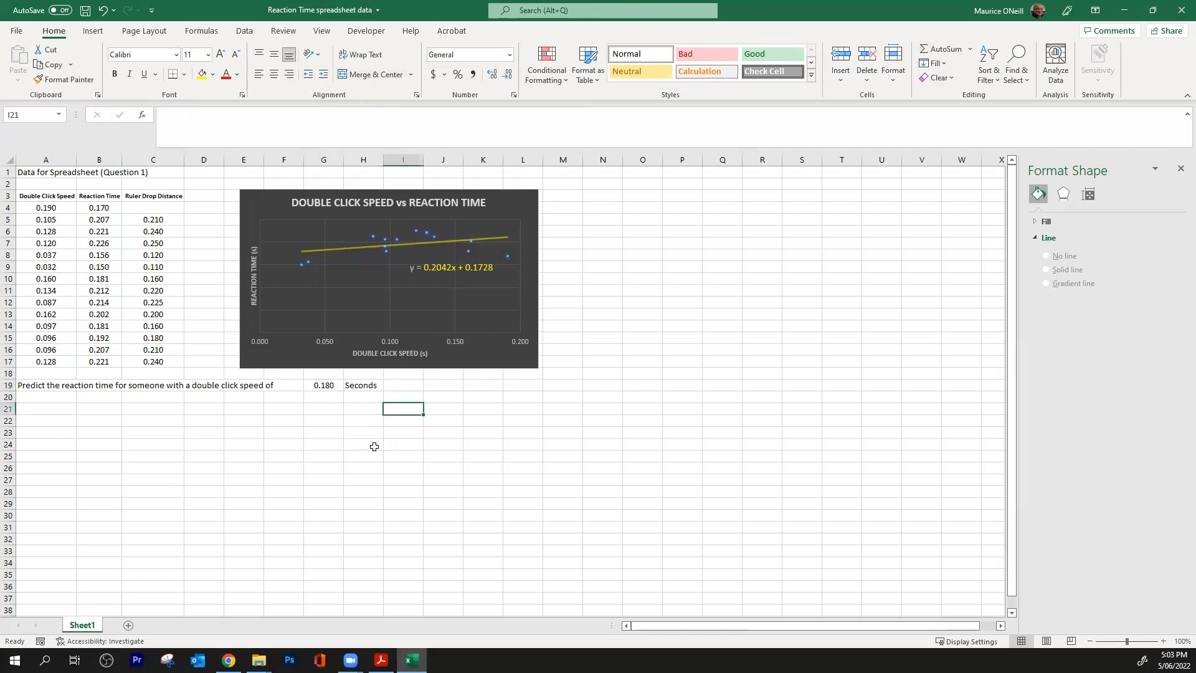
pyautogui.click(36, 397)
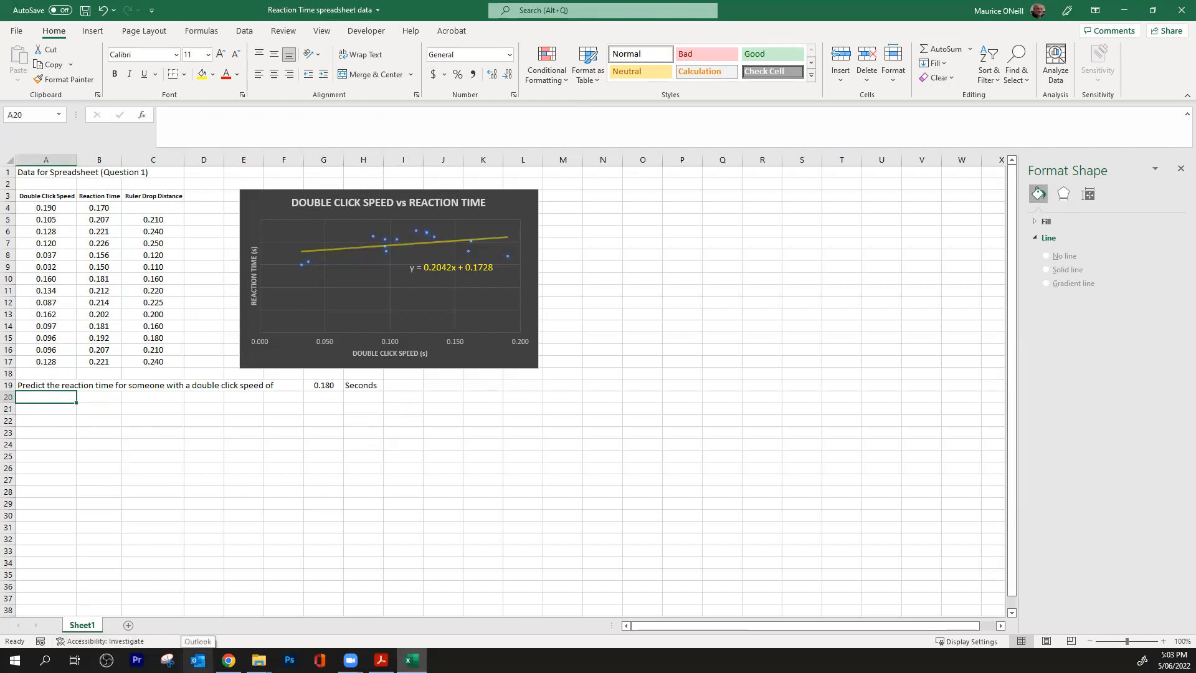
pyautogui.write('predict')
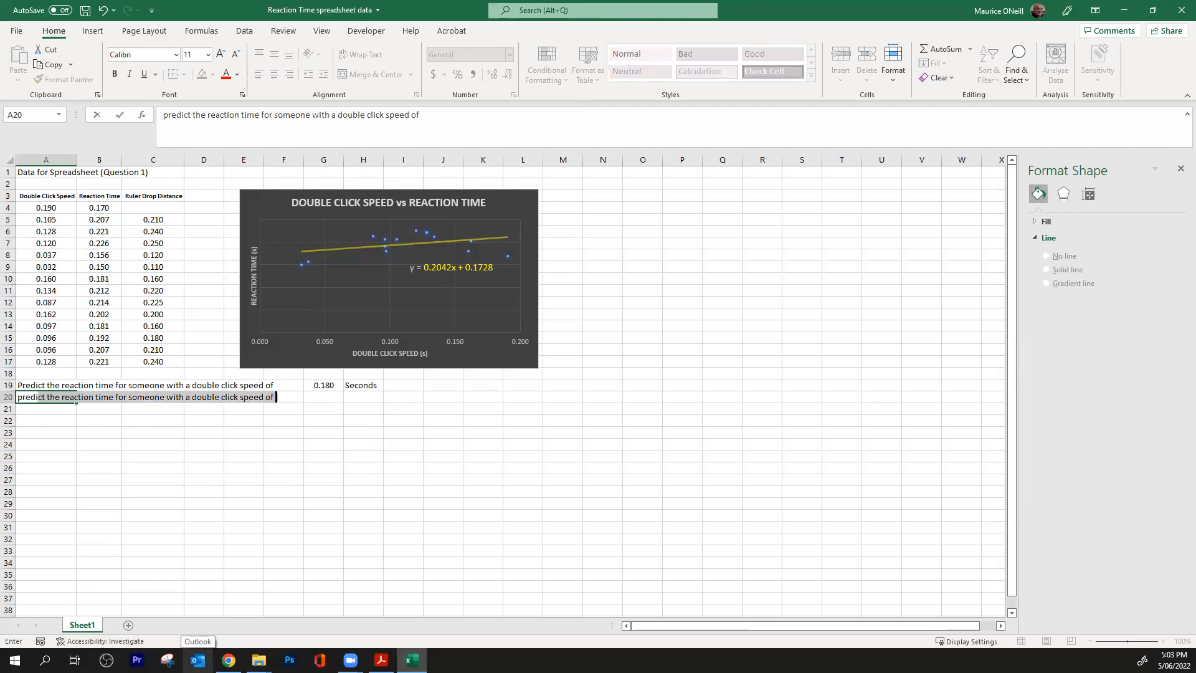
pyautogui.press('BackSpace')
pyautogui.press('BackSpace')
pyautogui.press('BackSpace')
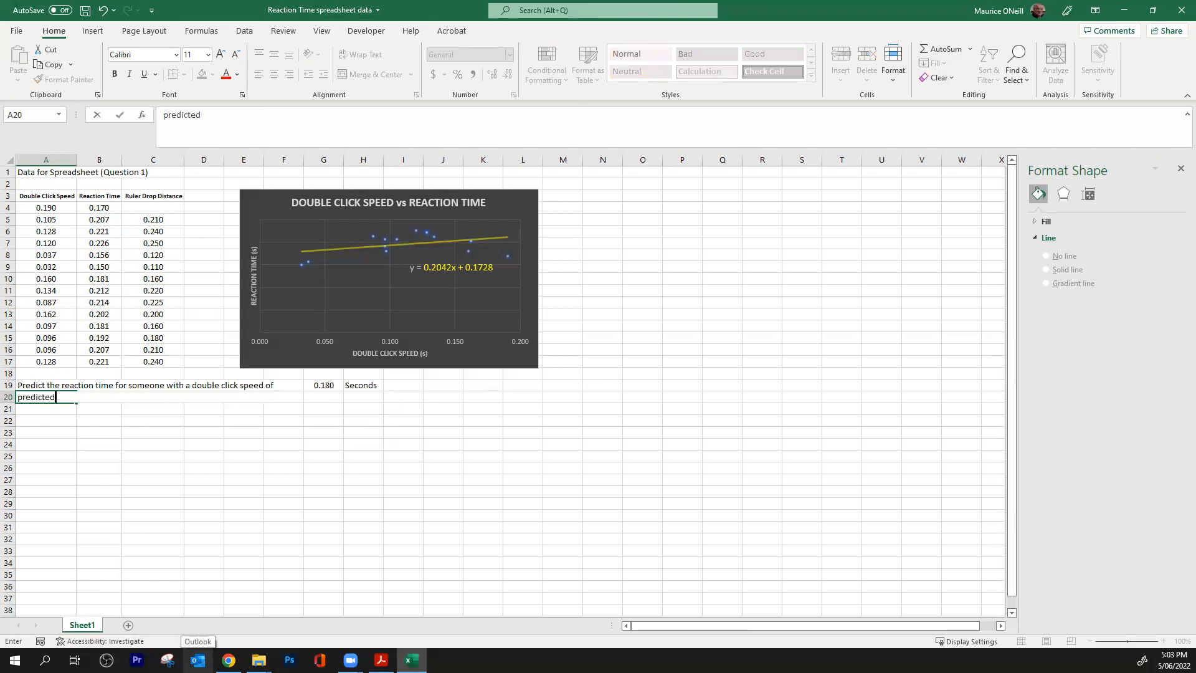
pyautogui.press('BackSpace')
pyautogui.press('BackSpace')
pyautogui.press('BackSpace')
pyautogui.press('BackSpace')
pyautogui.press('BackSpace')
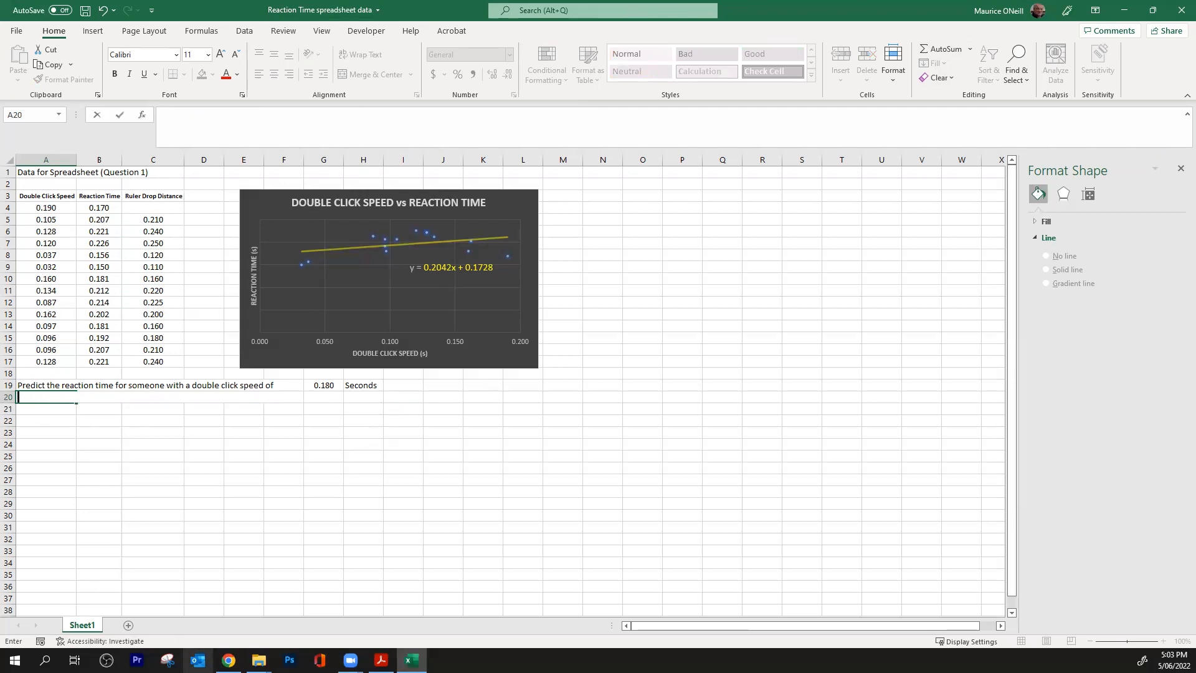
# - Enter the label "Predicted Reaction time would be" in cell A20, below the prediction question
pyautogui.write('PREDI')
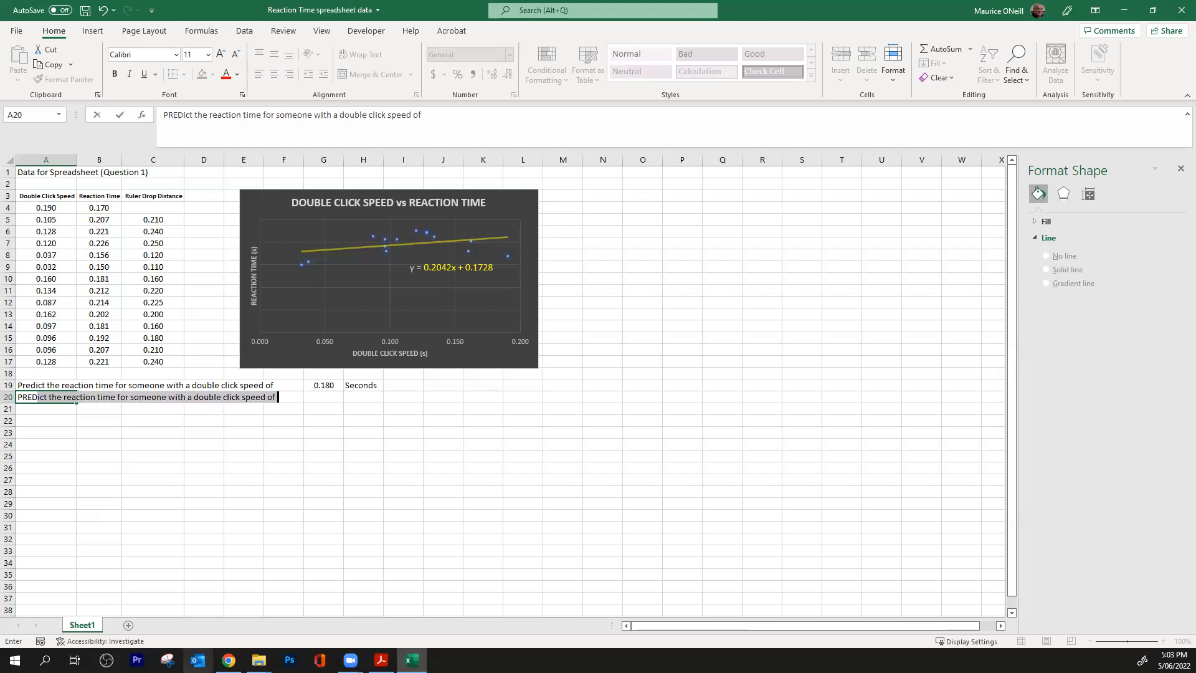
pyautogui.write('CTED')
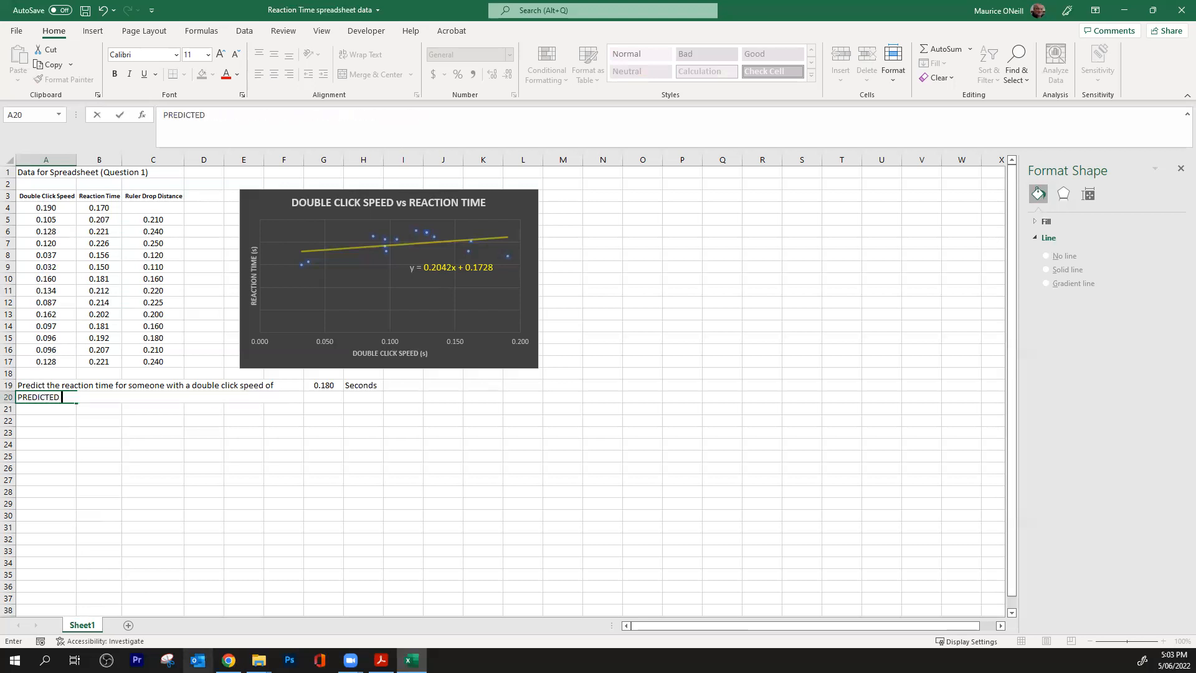
pyautogui.press('BackSpace')
pyautogui.press('BackSpace')
pyautogui.press('BackSpace')
pyautogui.press('BackSpace')
pyautogui.press('BackSpace')
pyautogui.press('BackSpace')
pyautogui.press('BackSpace')
pyautogui.press('BackSpace')
pyautogui.write('res')
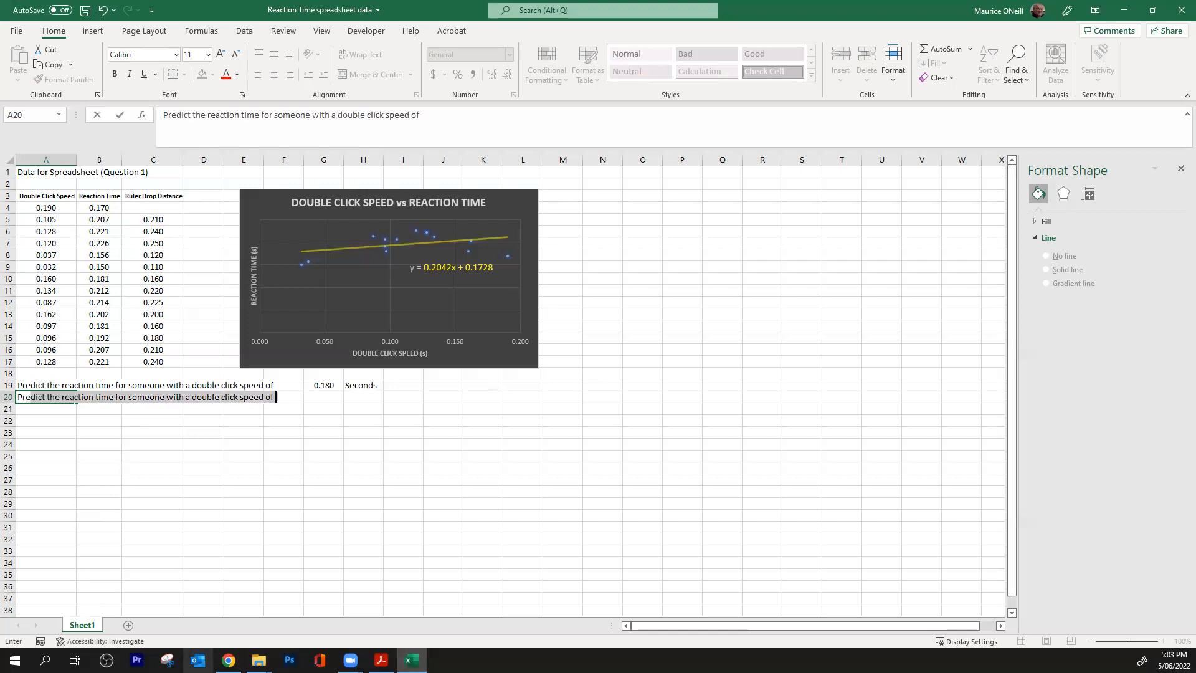
pyautogui.press('BackSpace')
pyautogui.write('dicte')
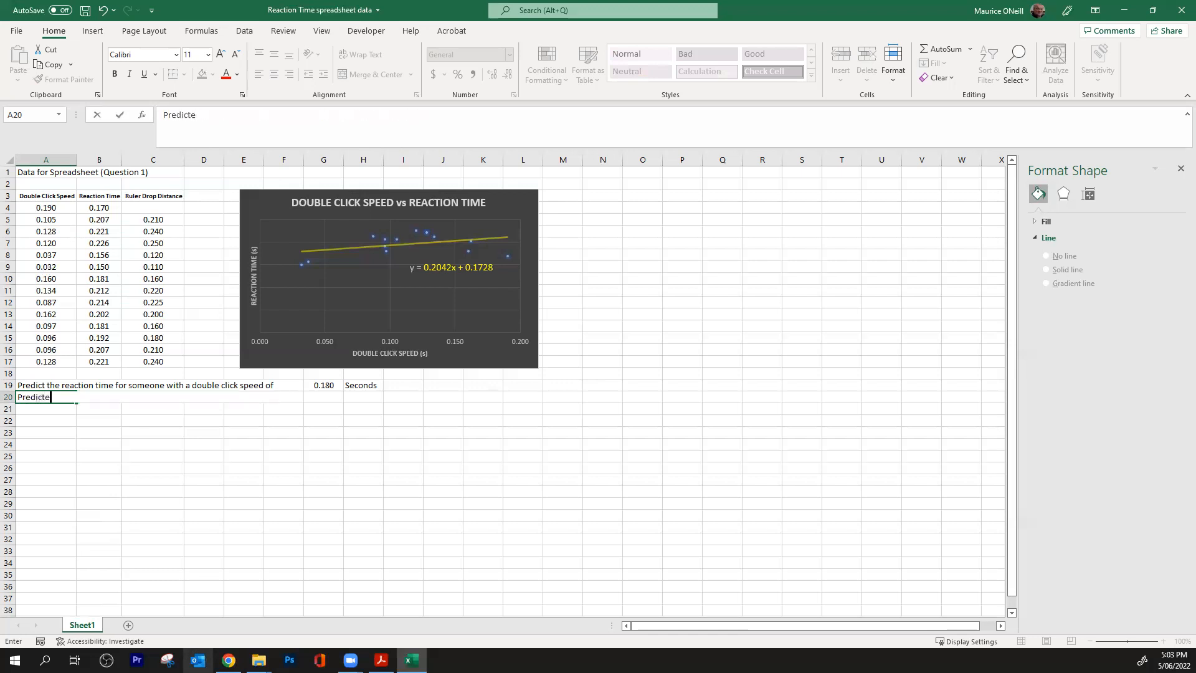
pyautogui.write('d Reaction time would be')
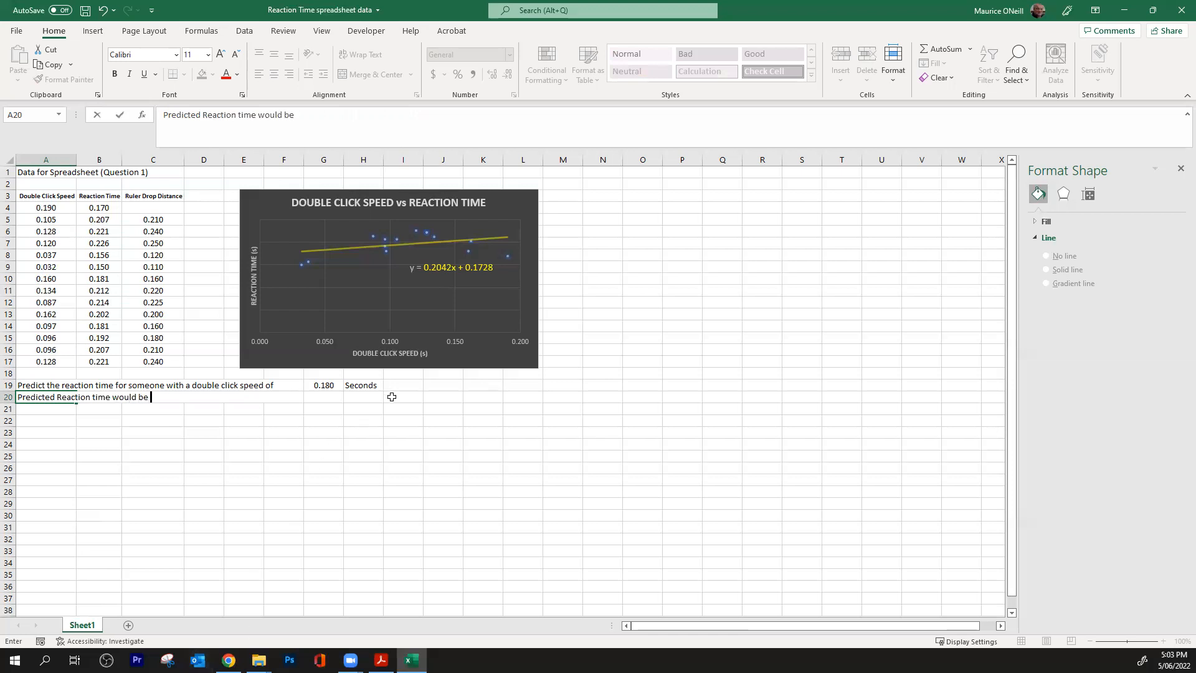
# - Insert the TREND function in cell G20, in the predicted reaction time row
pyautogui.click(334, 400)
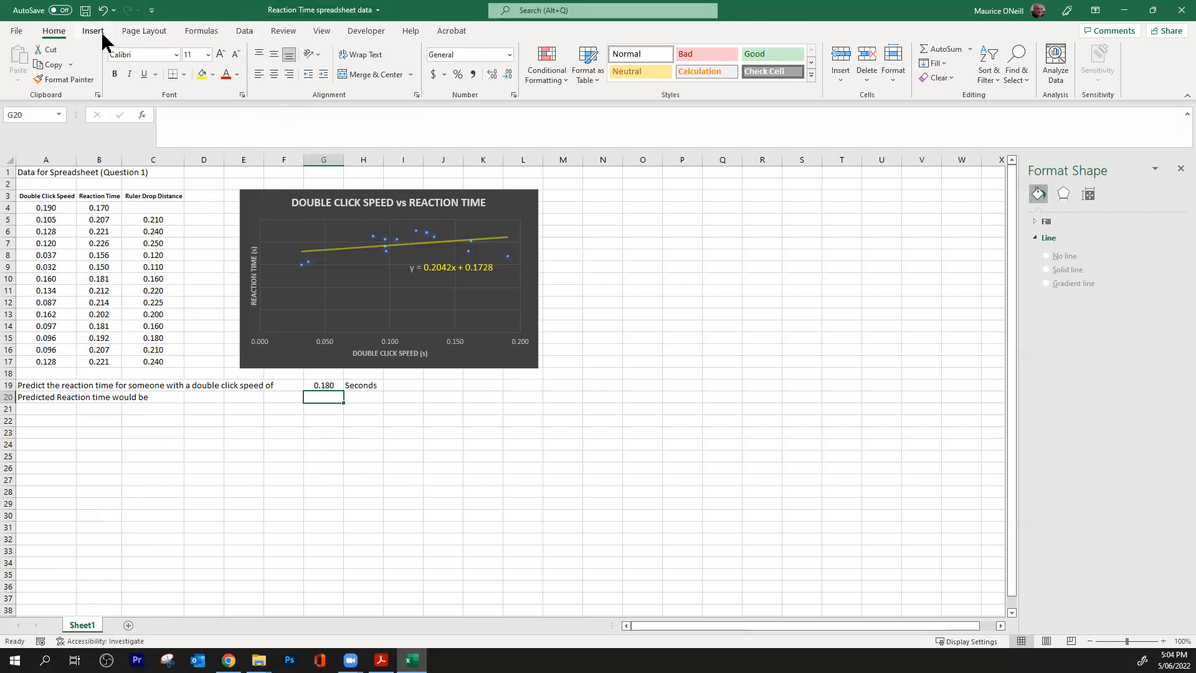
pyautogui.click(209, 35)
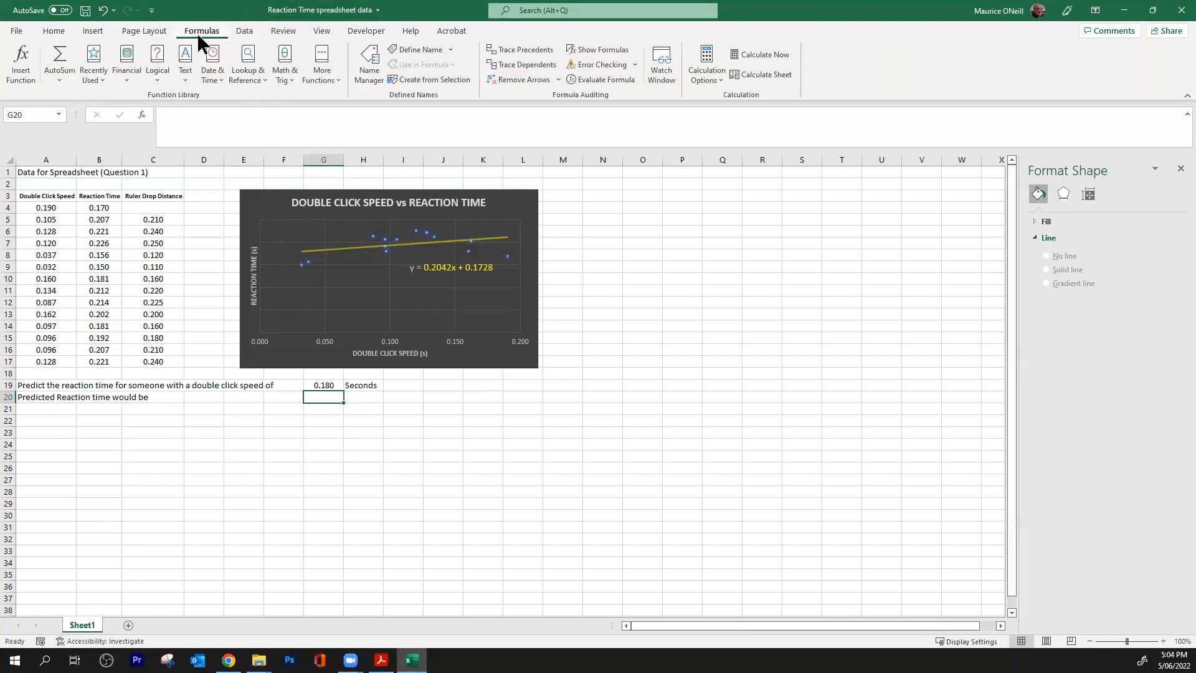
pyautogui.click(32, 87)
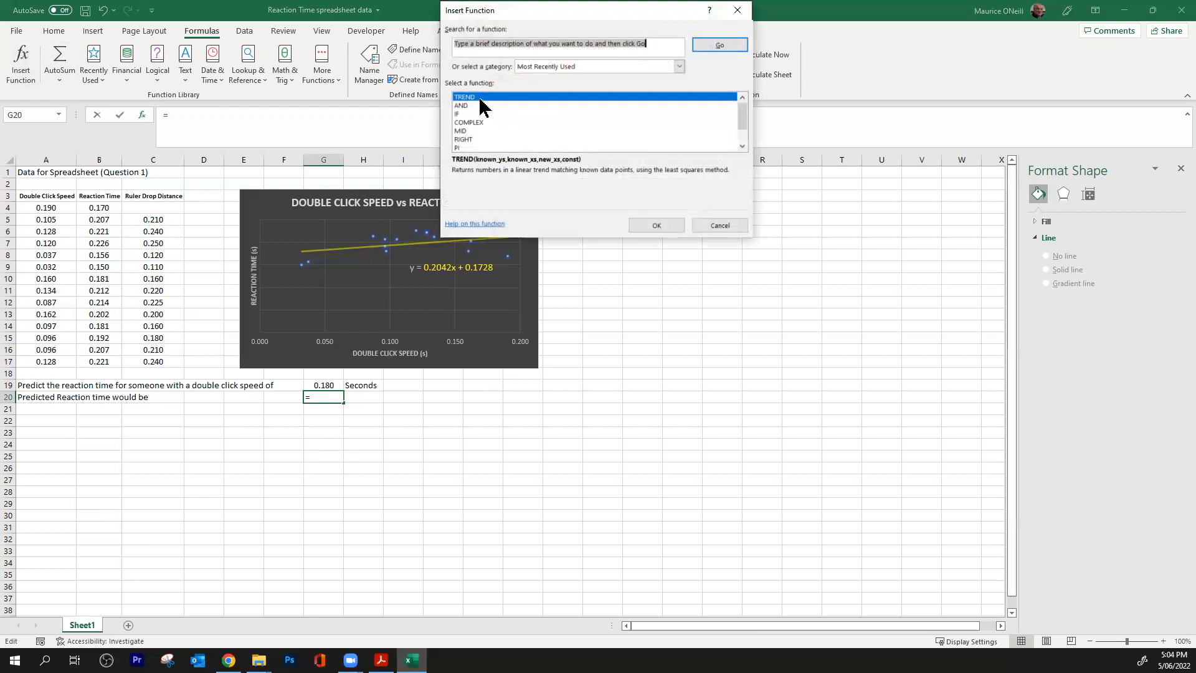
pyautogui.click(480, 99)
pyautogui.click(642, 226)
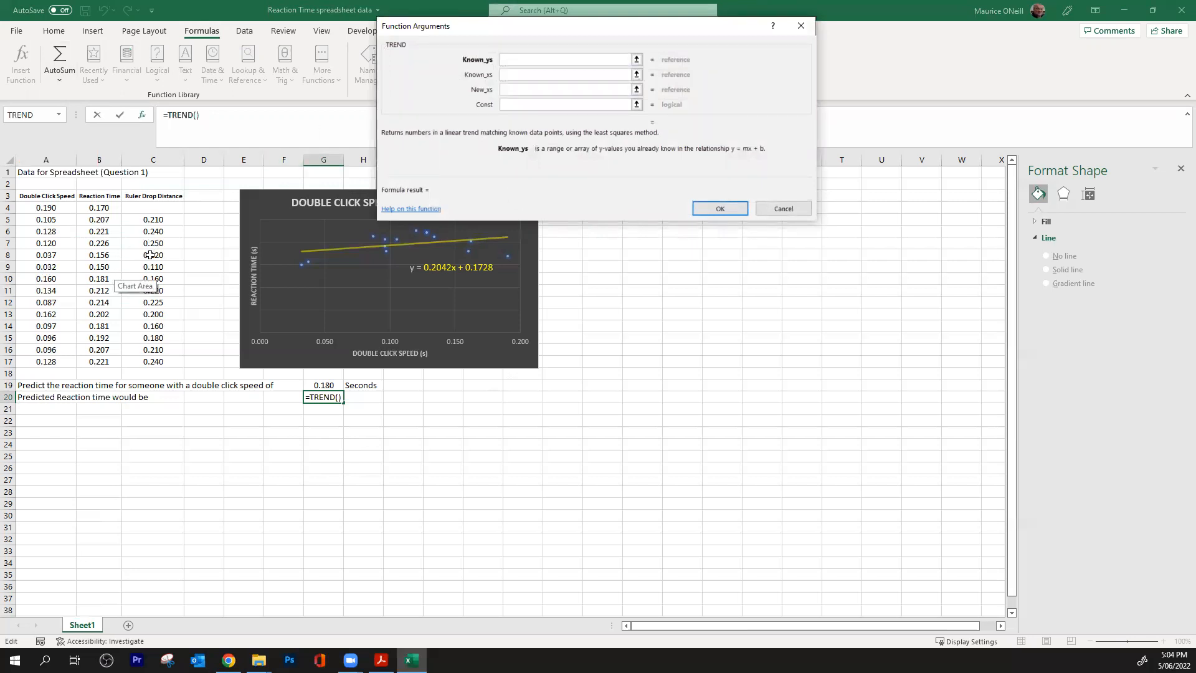
# - Set TREND's known y values to B4:B17, known x values to A4:A17 and new x value to G19
pyautogui.moveTo(105, 204); pyautogui.dragTo(109, 364)
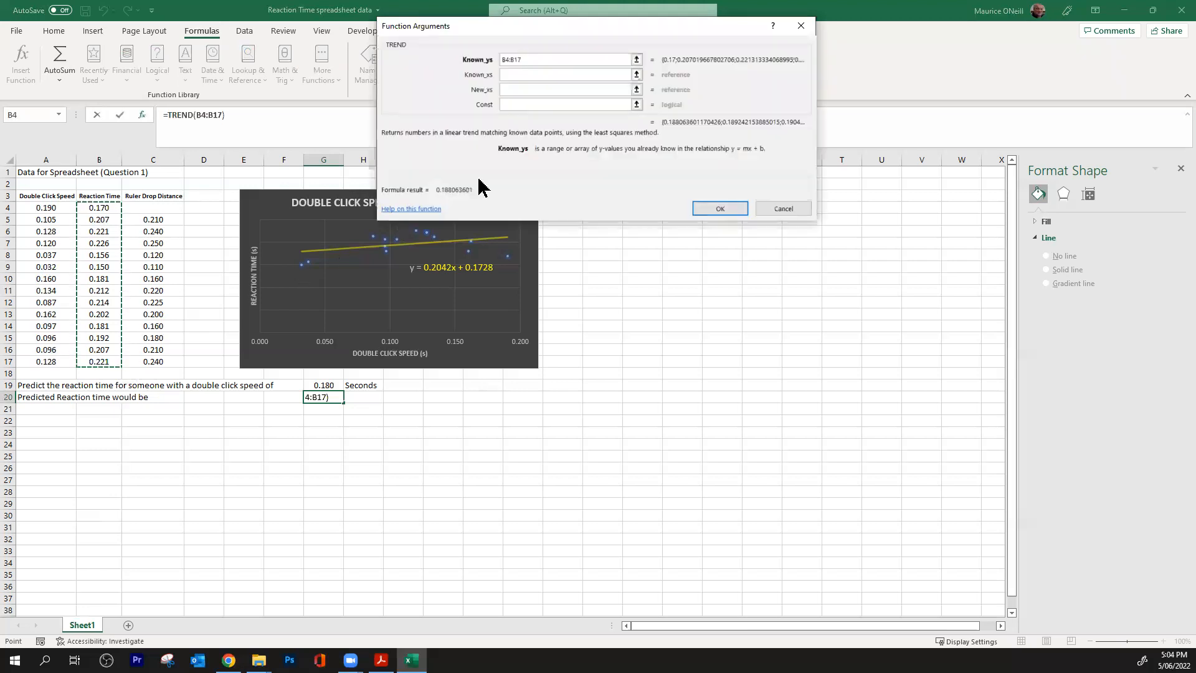
pyautogui.click(522, 74)
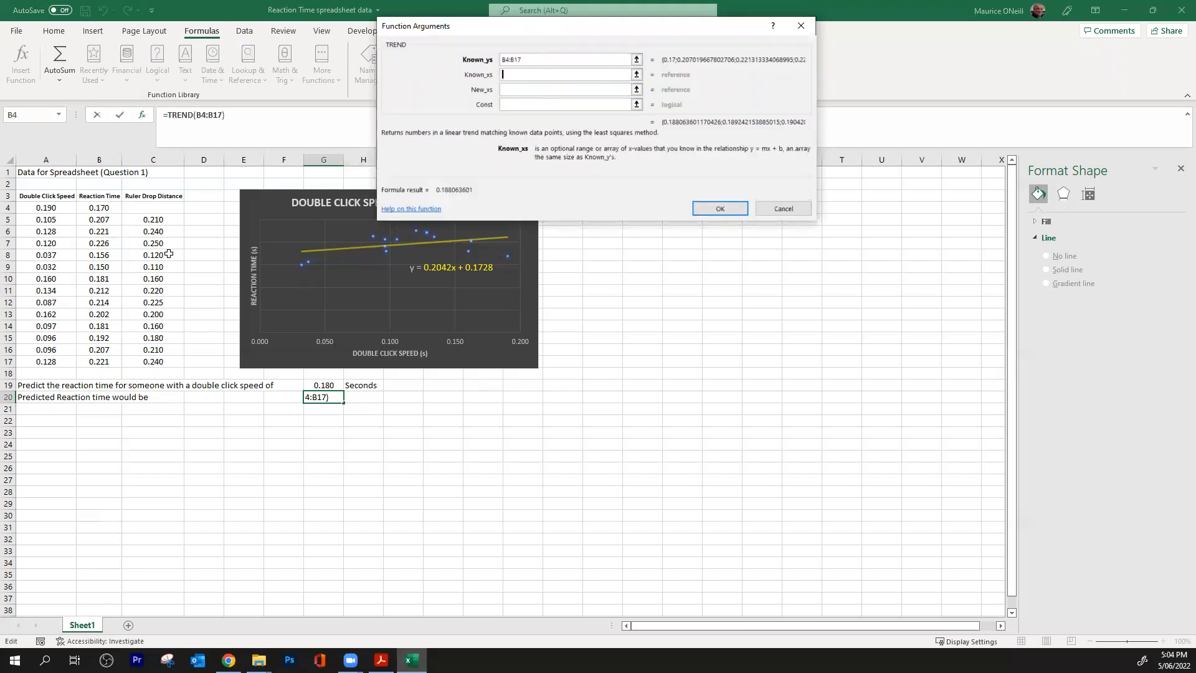
pyautogui.click(53, 210)
pyautogui.moveTo(55, 212); pyautogui.dragTo(63, 365)
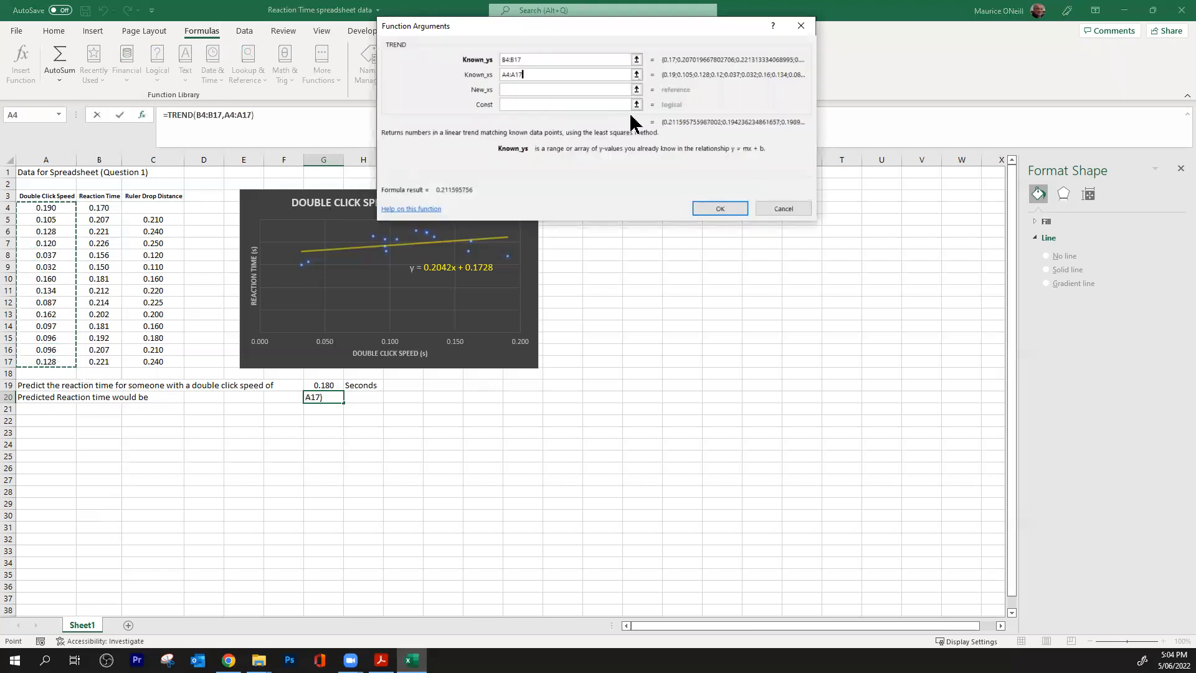
pyautogui.click(530, 89)
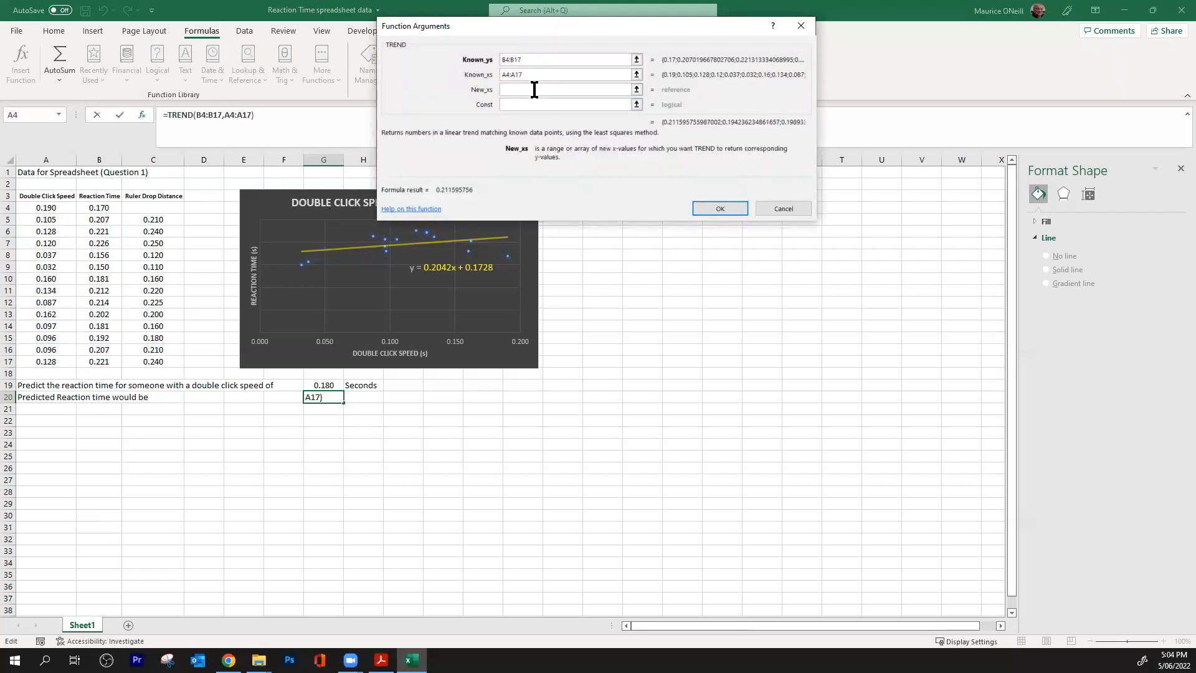
pyautogui.click(326, 384)
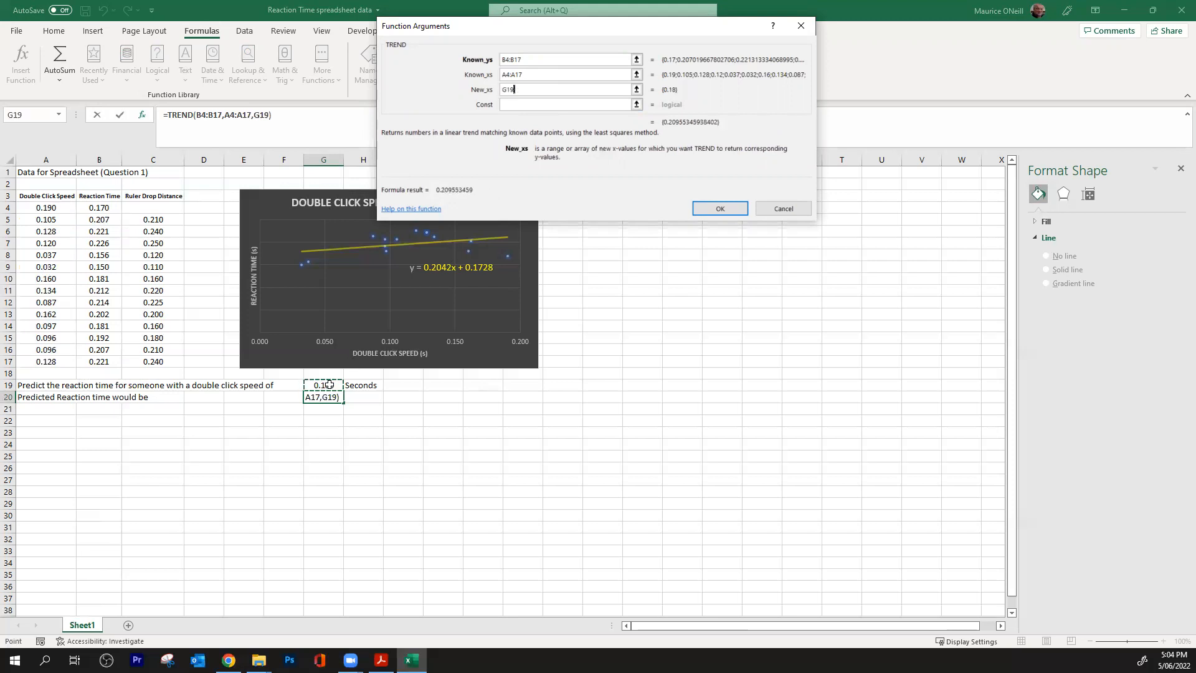
pyautogui.press('Return')
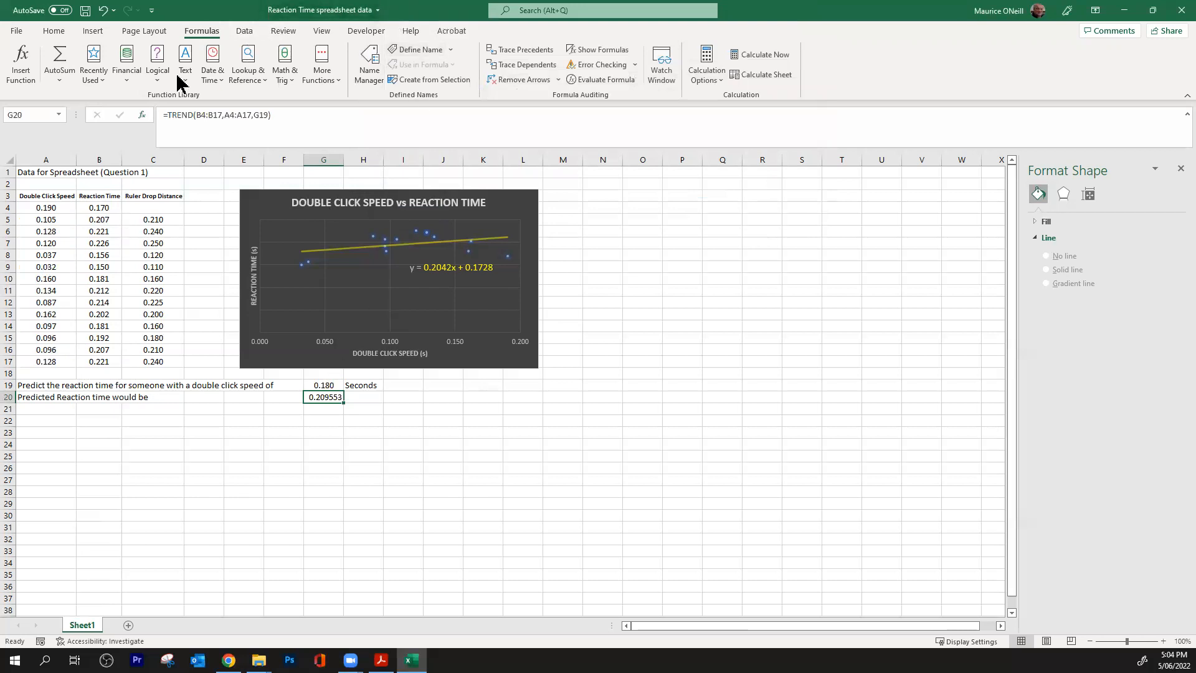
# - Format the predicted reaction time in cell G20 to three decimal places and centre it in the cell
pyautogui.click(55, 31)
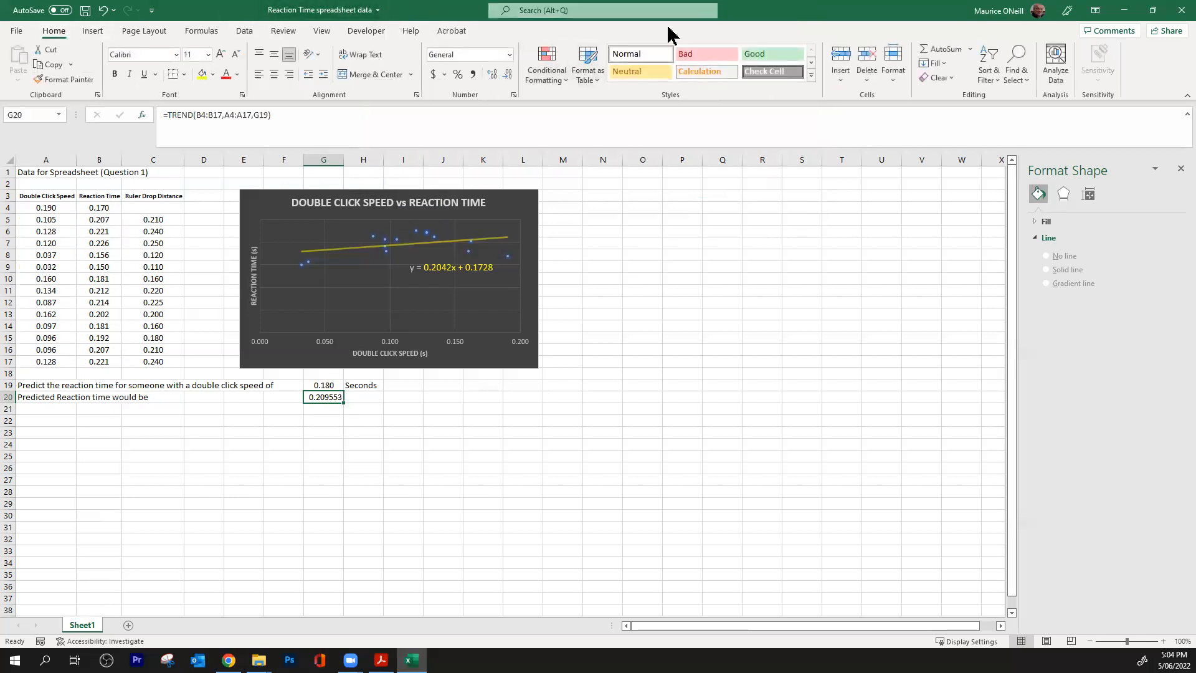
pyautogui.click(512, 78)
pyautogui.click(512, 78)
pyautogui.click(511, 77)
pyautogui.click(273, 54)
pyautogui.click(274, 74)
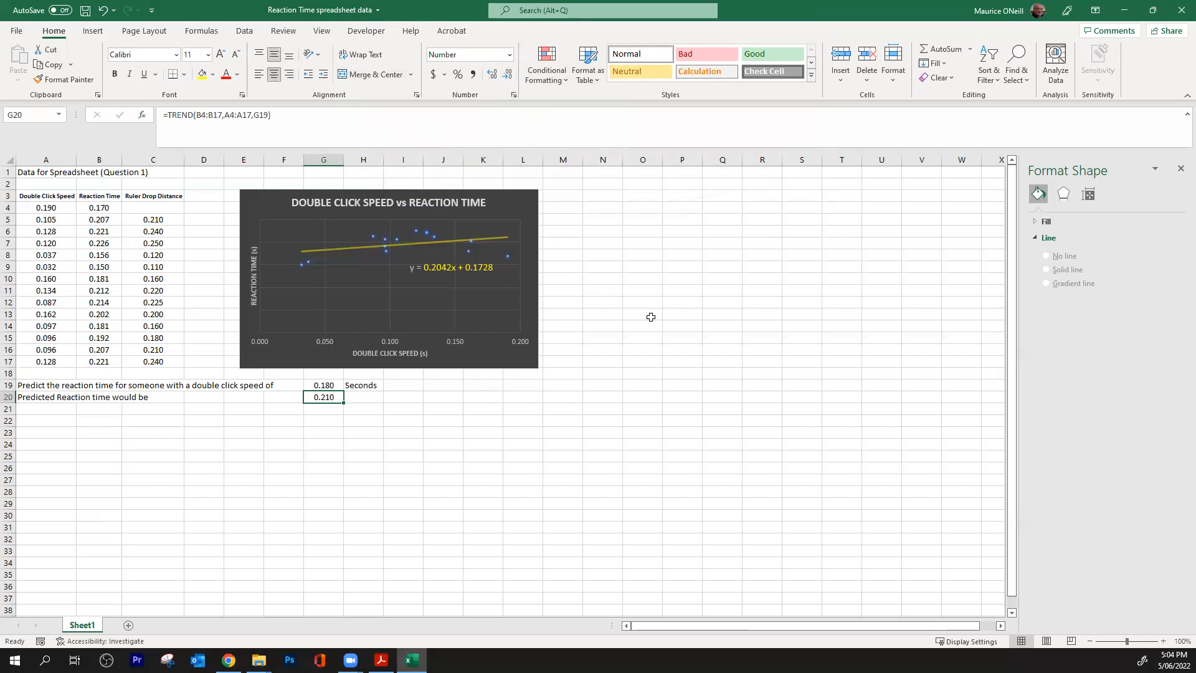
# - Copy the unit "Seconds" from cell H19 to H20, next to the predicted reaction time
pyautogui.click(376, 385)
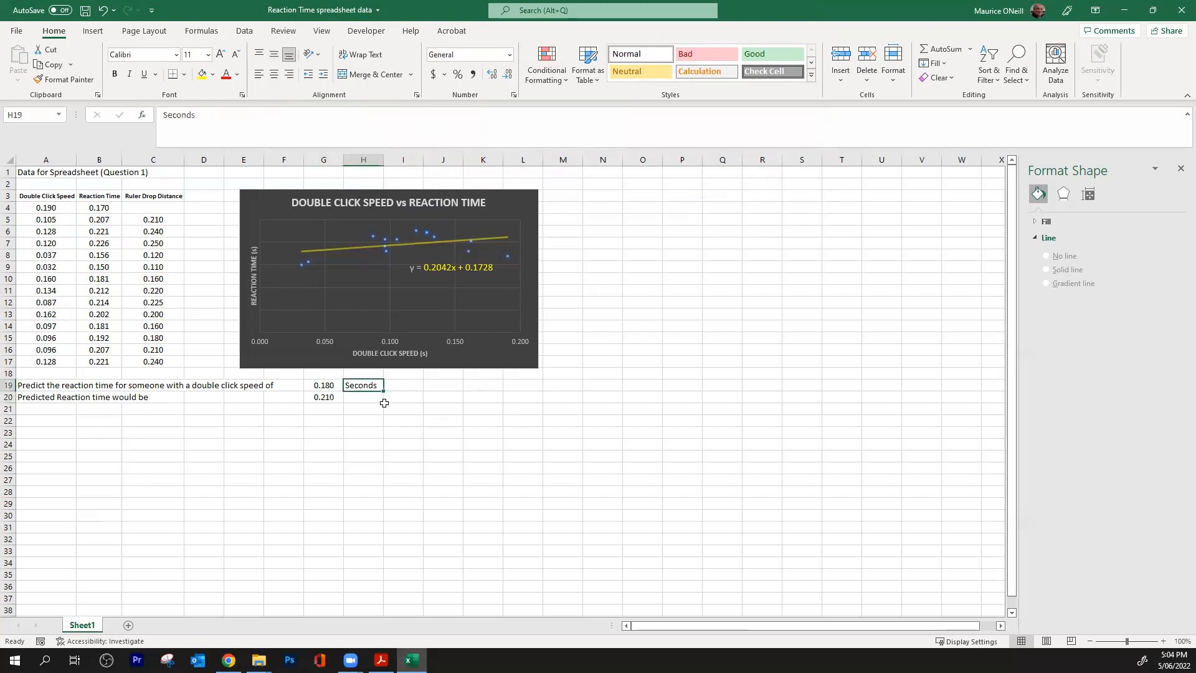
pyautogui.hotkey('ctrl', 'c')
pyautogui.click(385, 401)
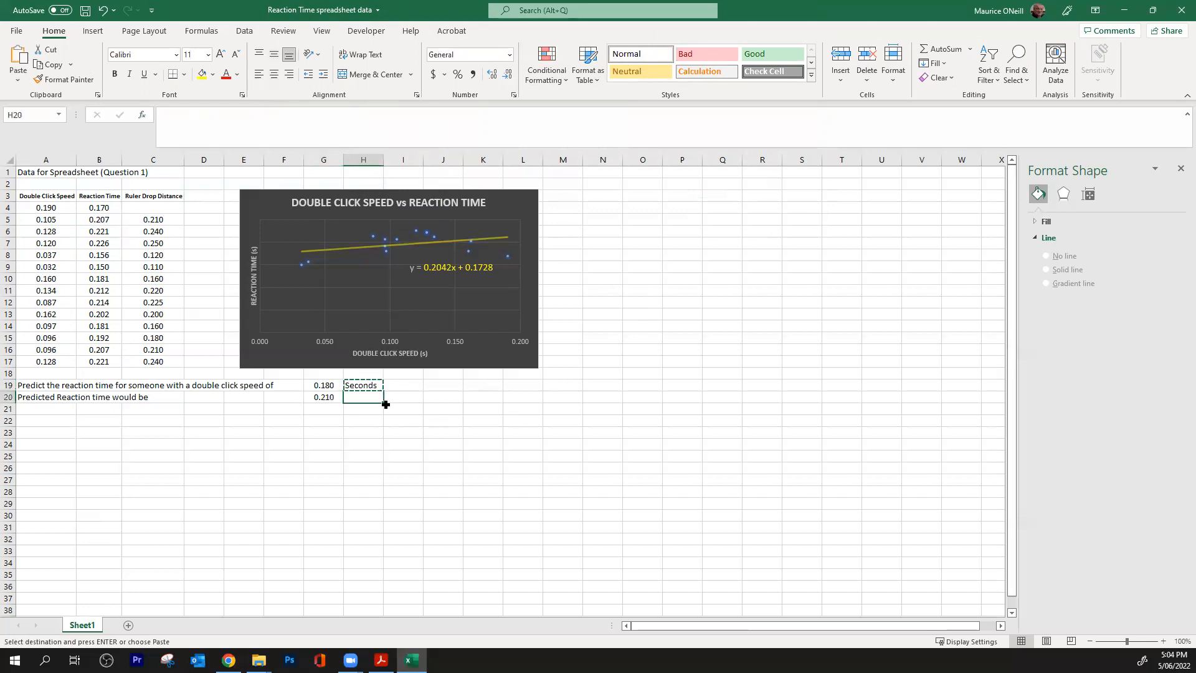
pyautogui.press('Return')
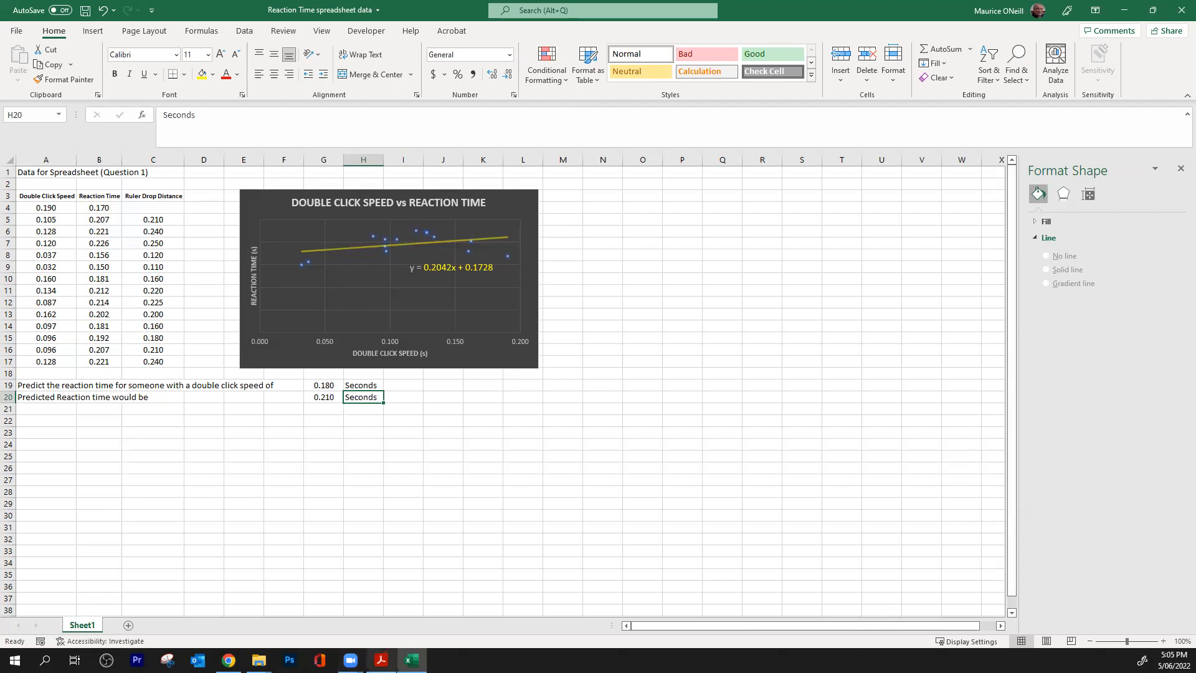
# - Consult Question 1 in the assignment PDF, and calculate the trendline prediction in cell J20 with the formula =G19*.2042+.1728
pyautogui.click(381, 660)
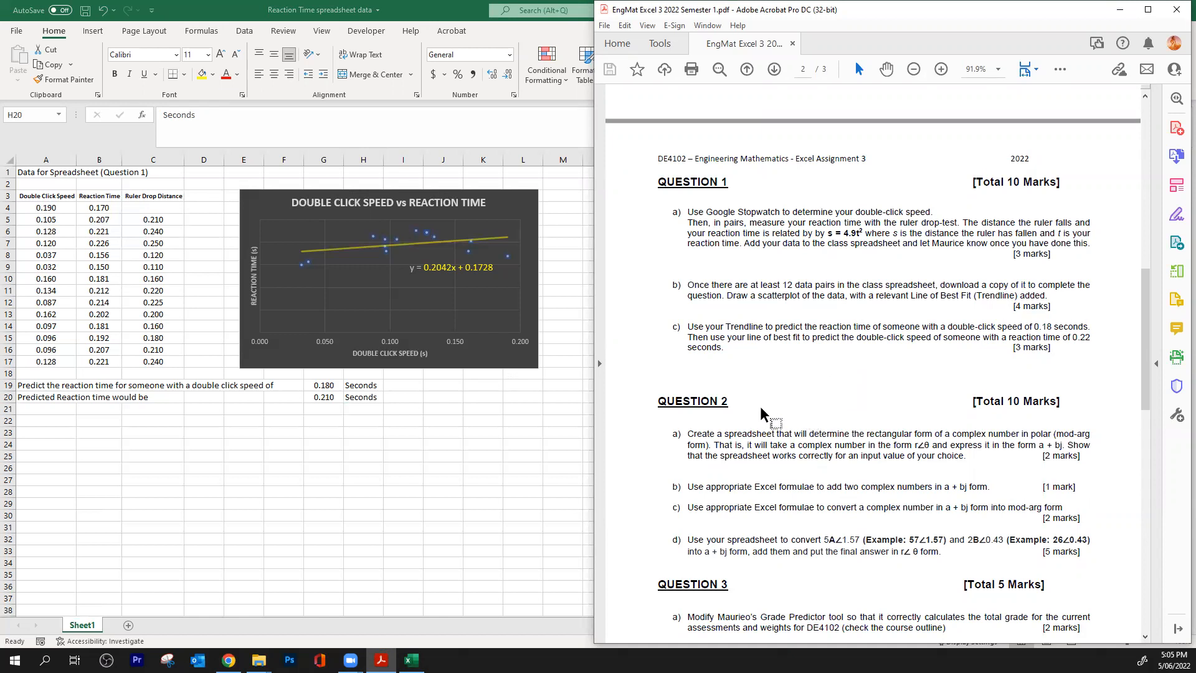
pyautogui.click(433, 397)
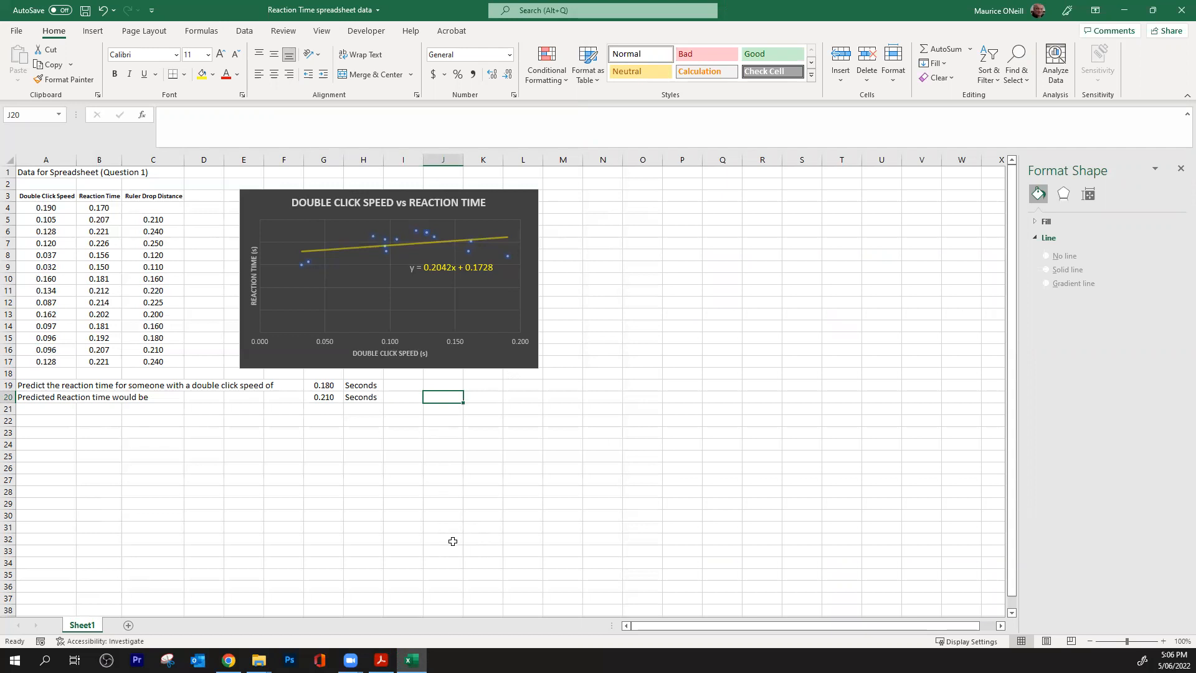
pyautogui.write('=')
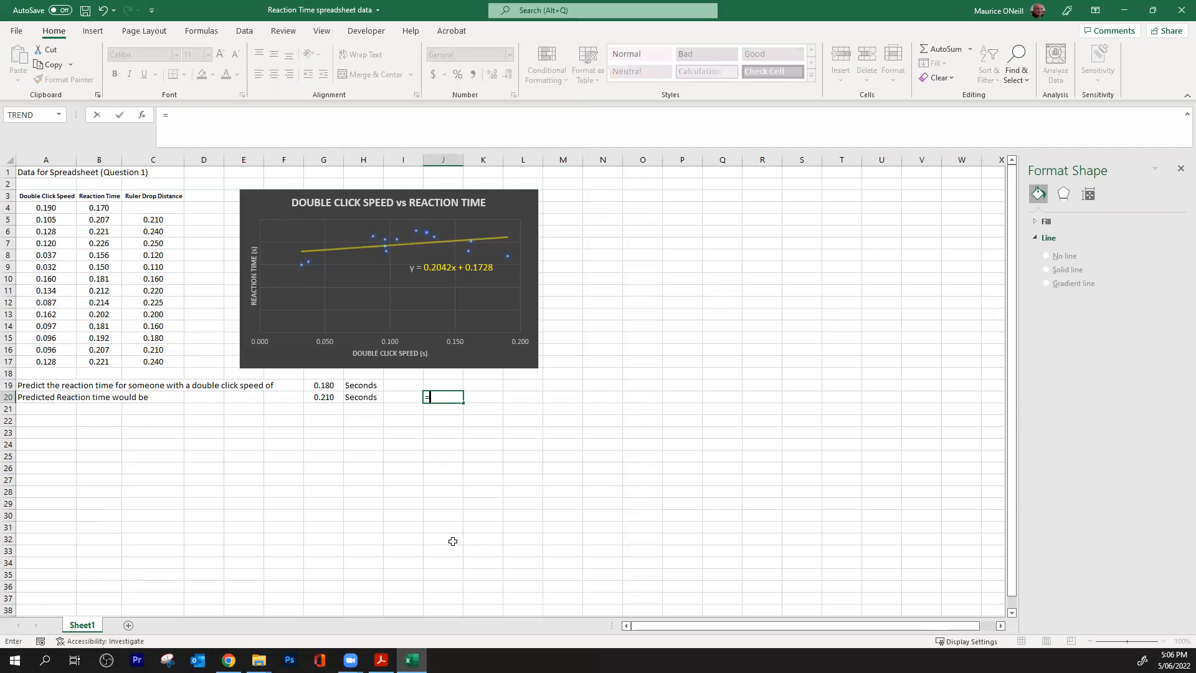
pyautogui.click(323, 384)
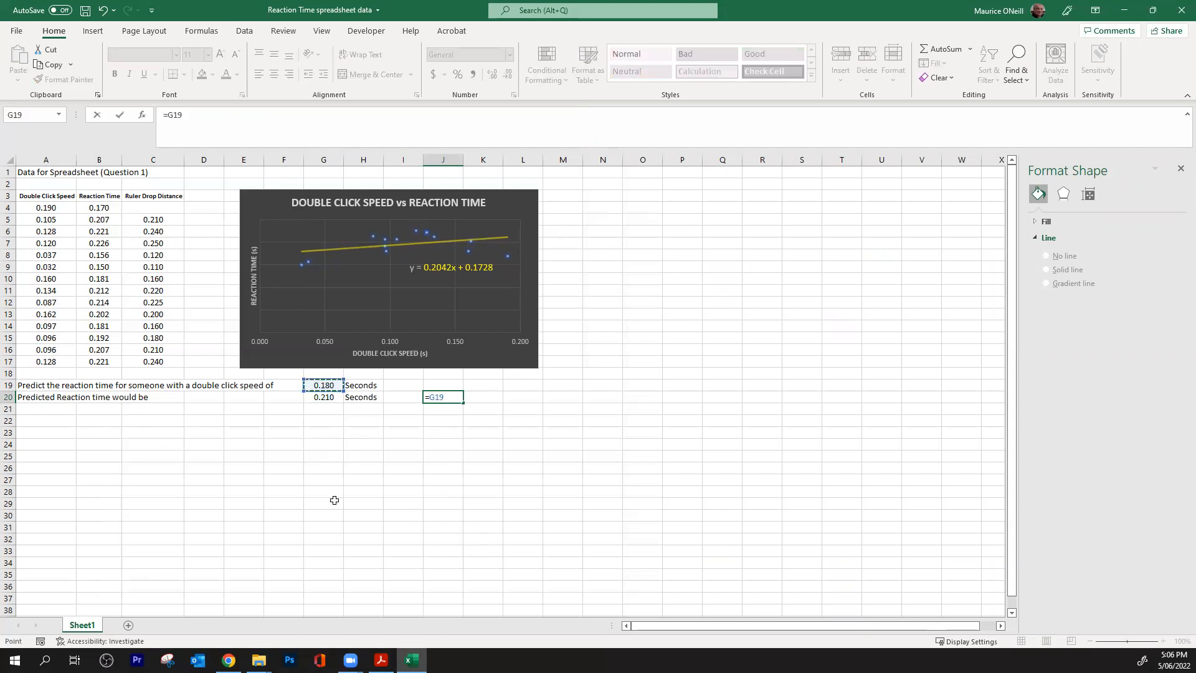
pyautogui.write('*.2042+.1728')
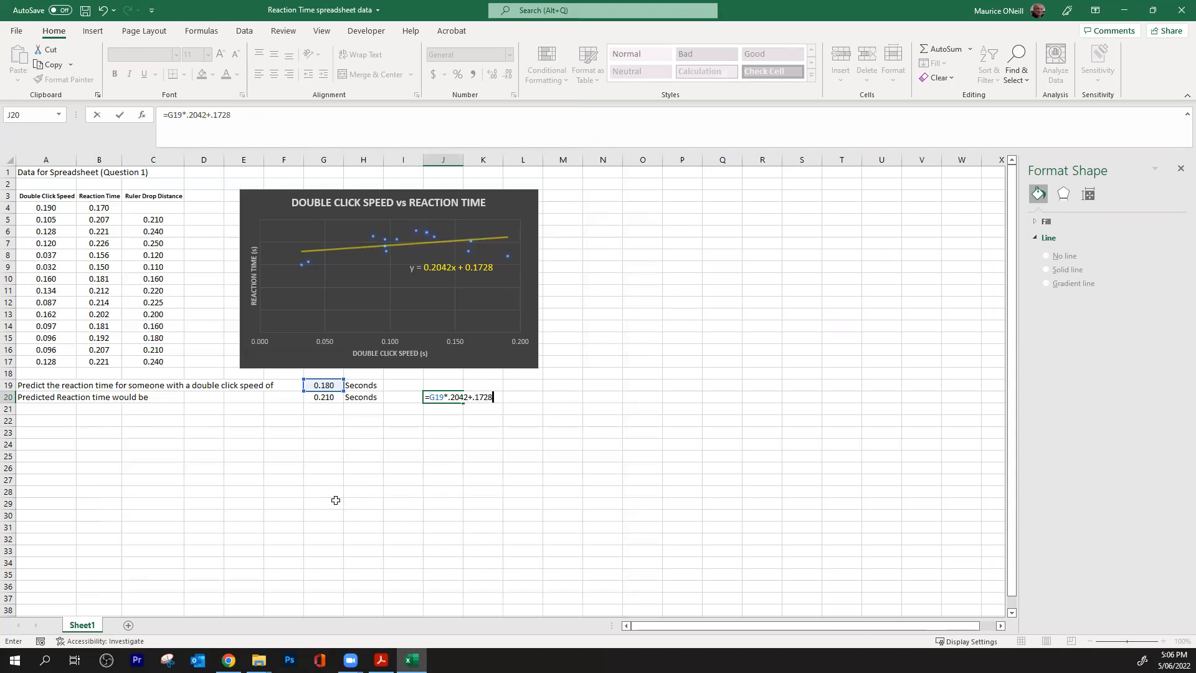
pyautogui.press('Return')
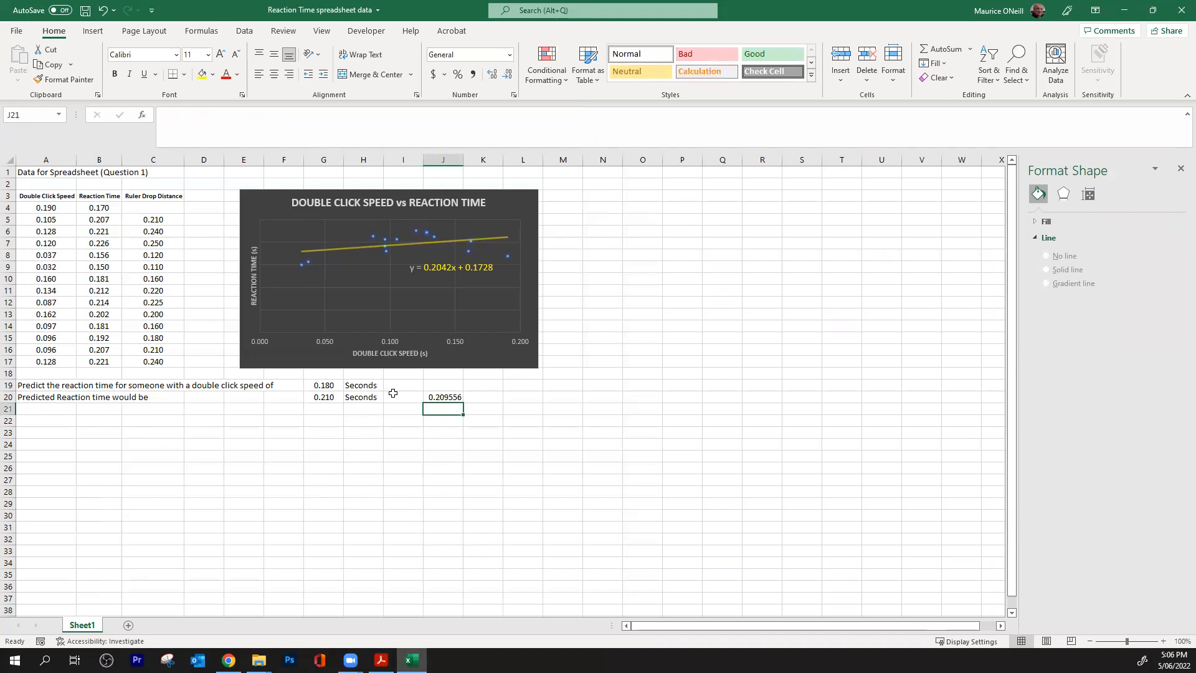
# - Format the trendline equation result in cell J20 to three decimal places
pyautogui.click(454, 397)
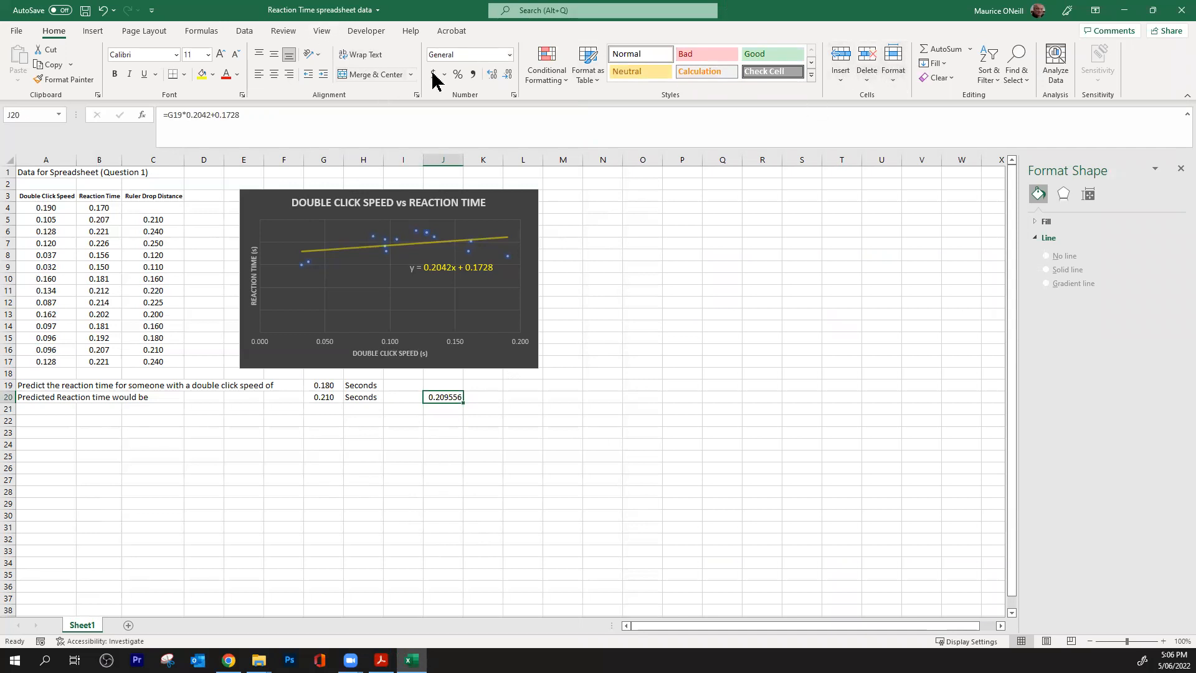
pyautogui.click(493, 78)
pyautogui.click(492, 80)
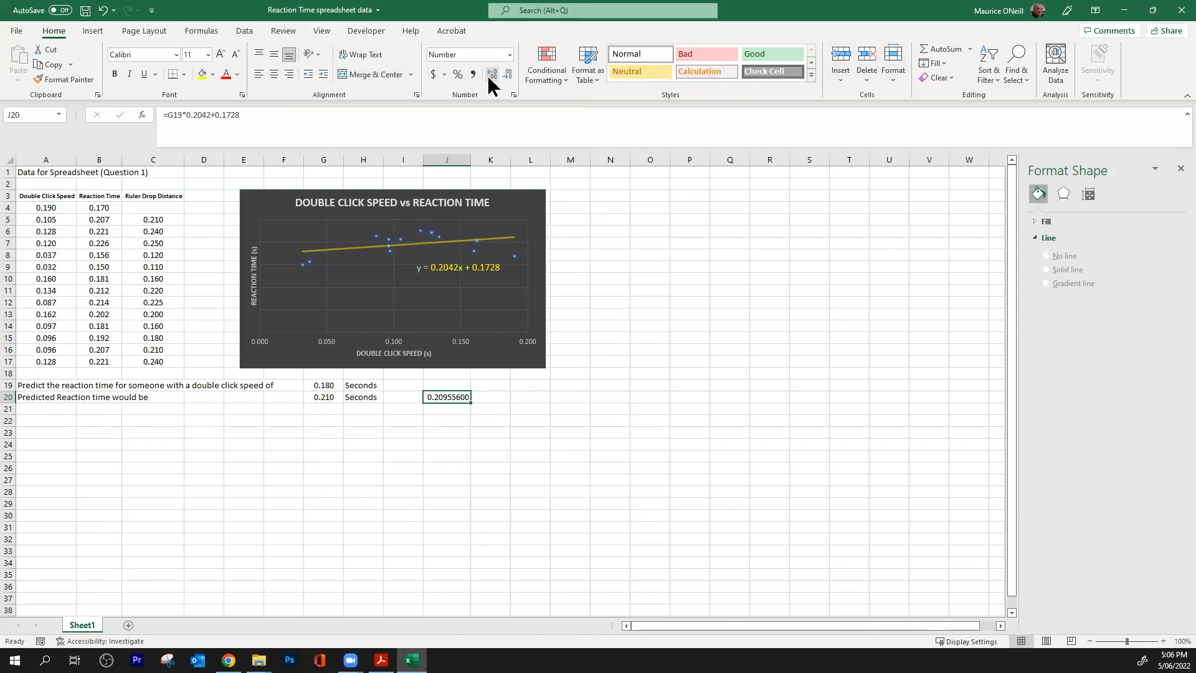
pyautogui.click(507, 77)
pyautogui.click(507, 77)
pyautogui.click(508, 76)
pyautogui.click(507, 77)
pyautogui.click(507, 76)
pyautogui.click(572, 396)
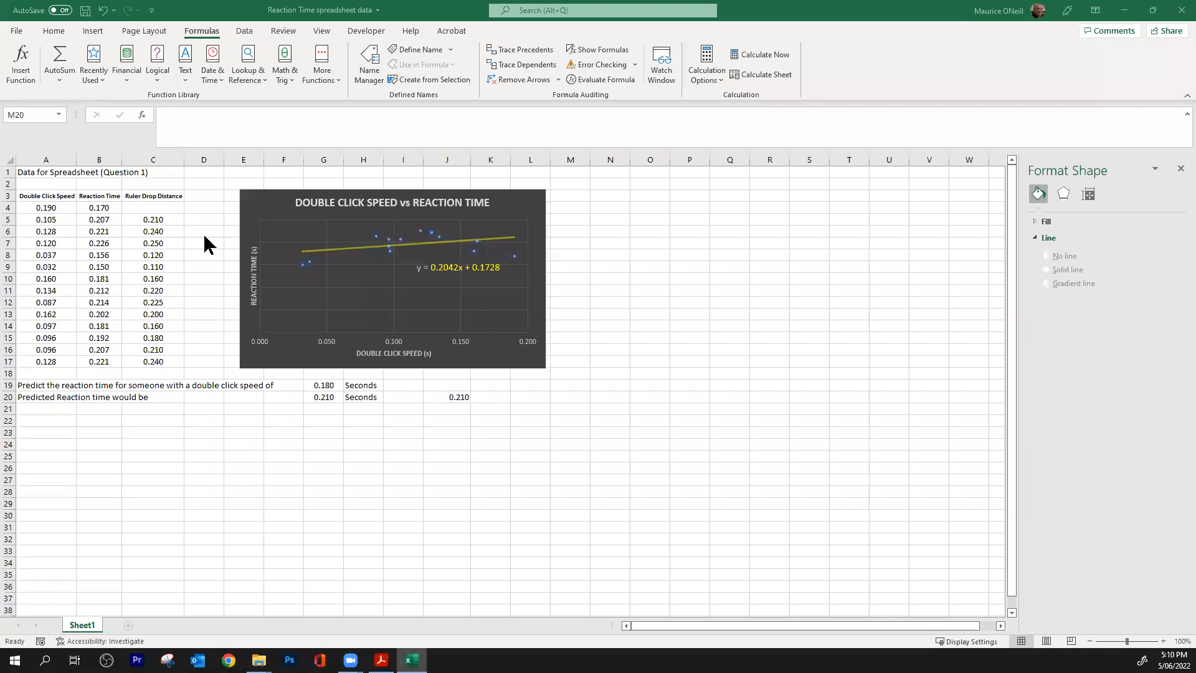
# - Consult Question 1c in the assignment PDF, and copy the two prediction labels from A19:A20 to A22:A23
pyautogui.click(39, 421)
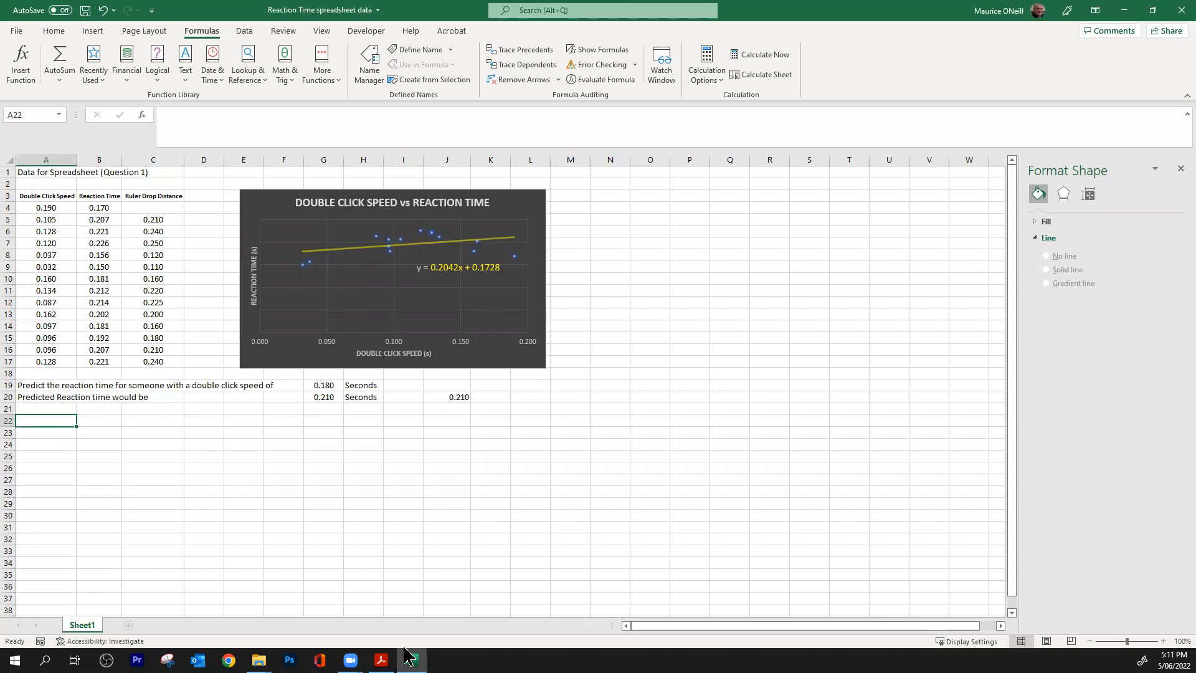
pyautogui.click(382, 660)
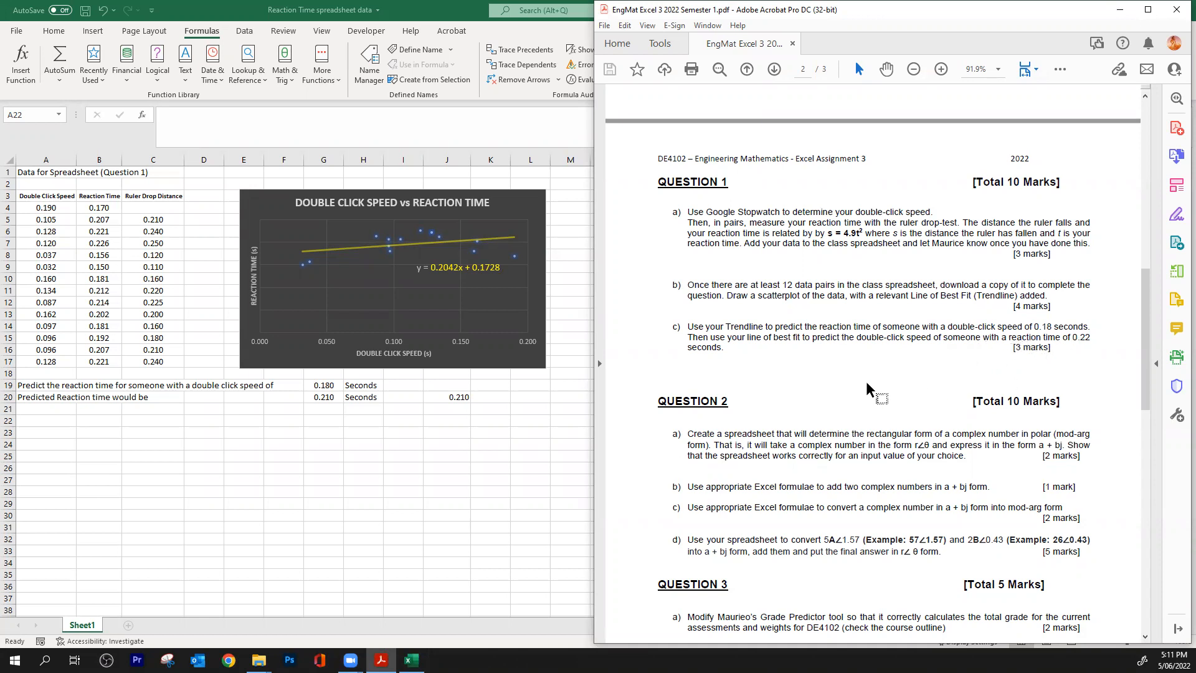
pyautogui.click(235, 496)
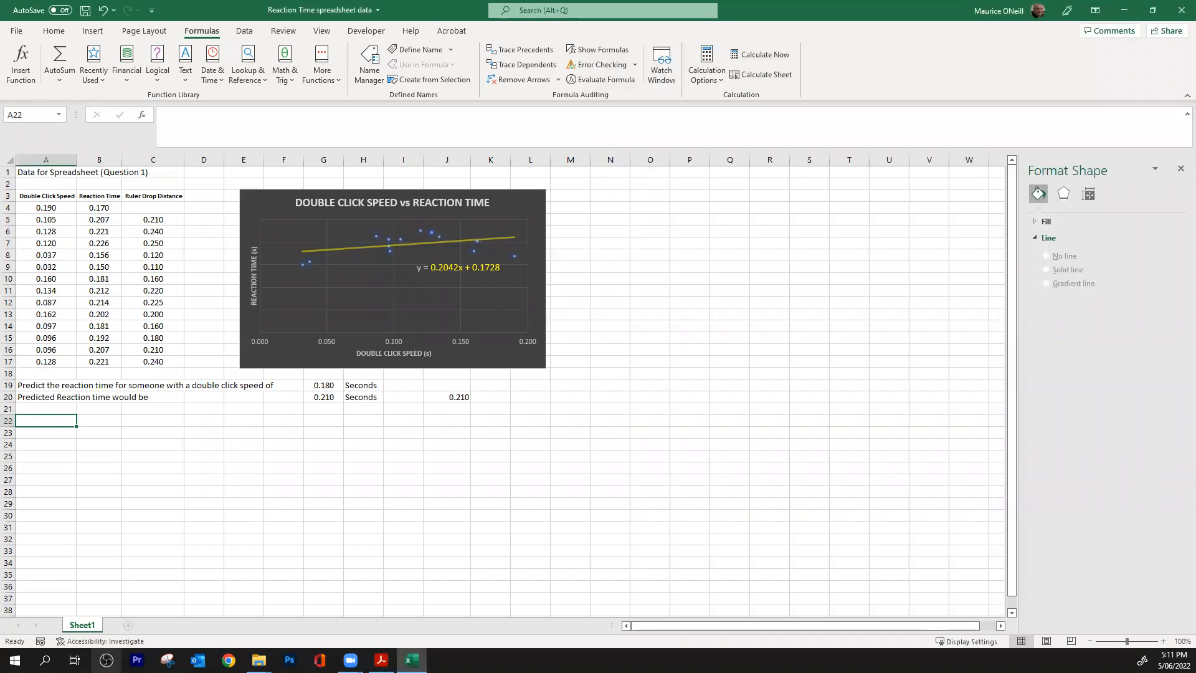
pyautogui.write('pre')
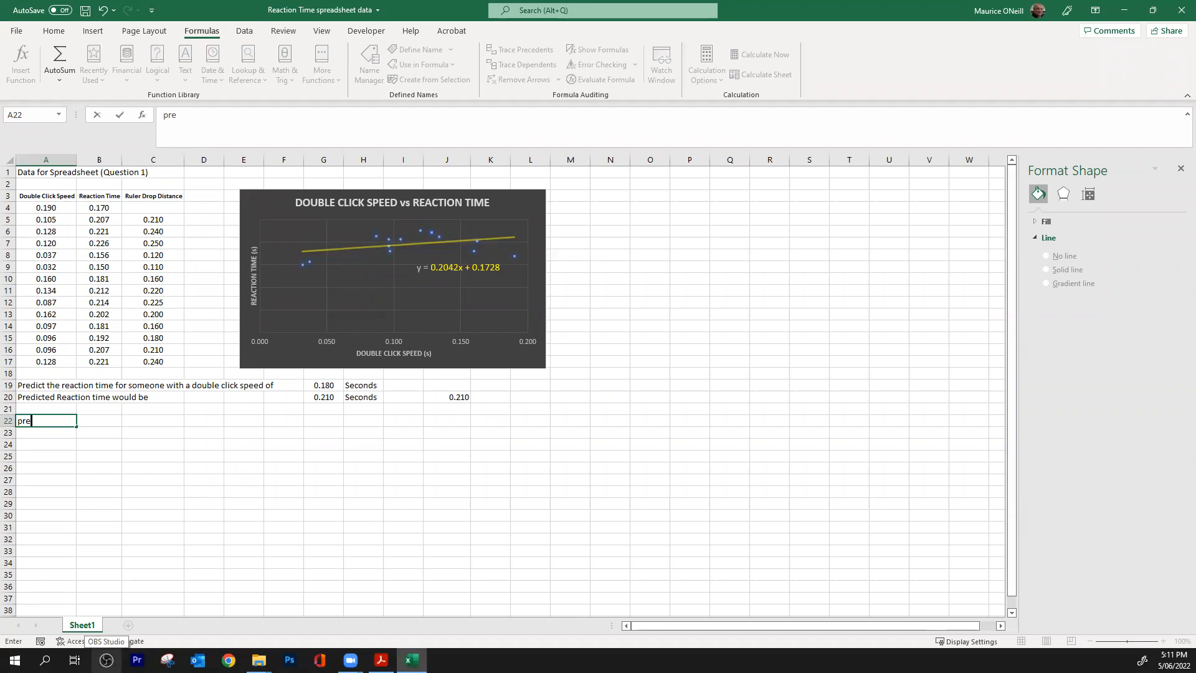
pyautogui.click(28, 386)
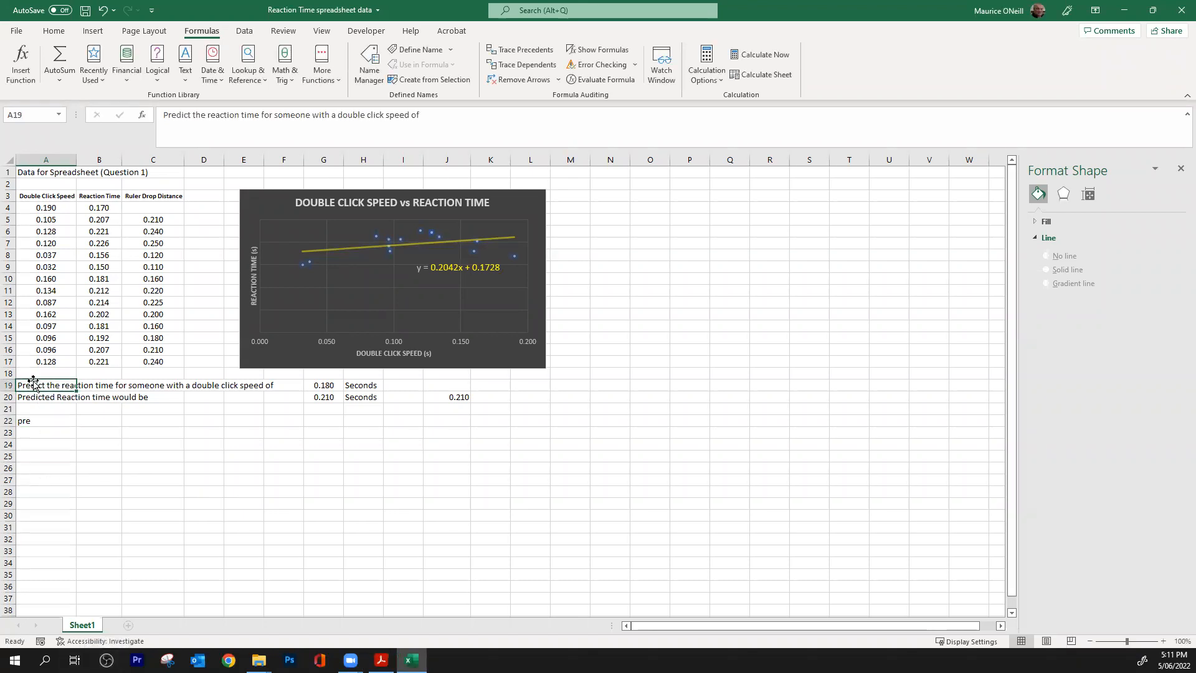
pyautogui.moveTo(33, 386); pyautogui.dragTo(33, 396)
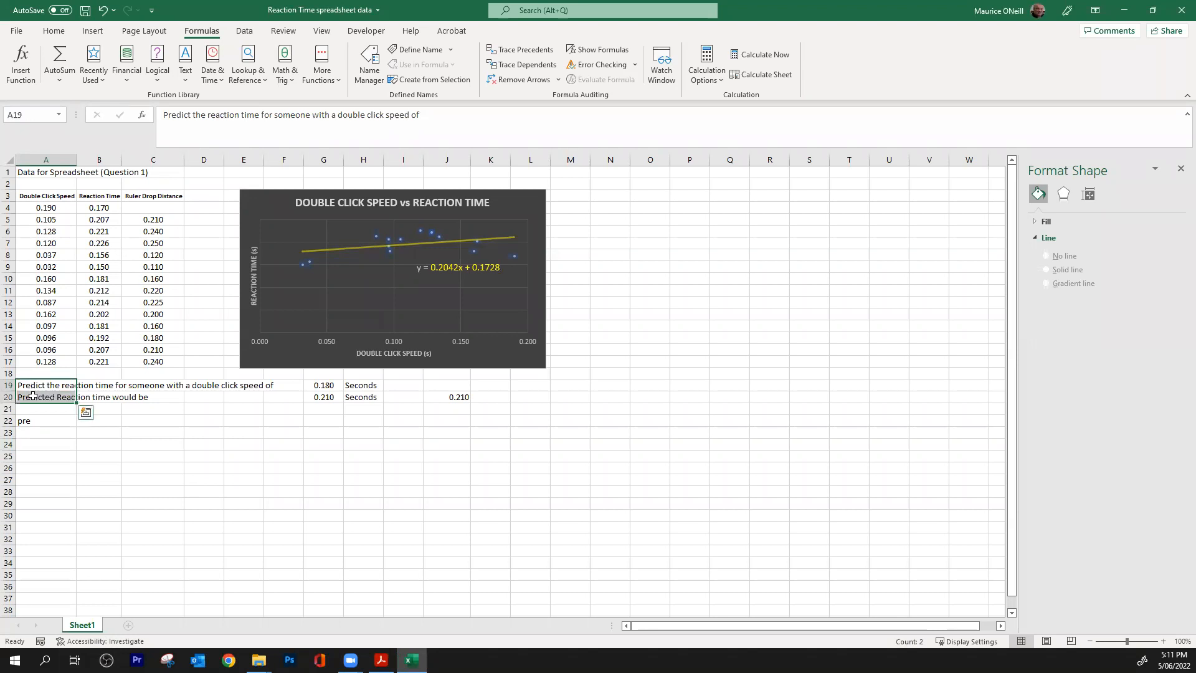
pyautogui.hotkey('ctrl', 'c')
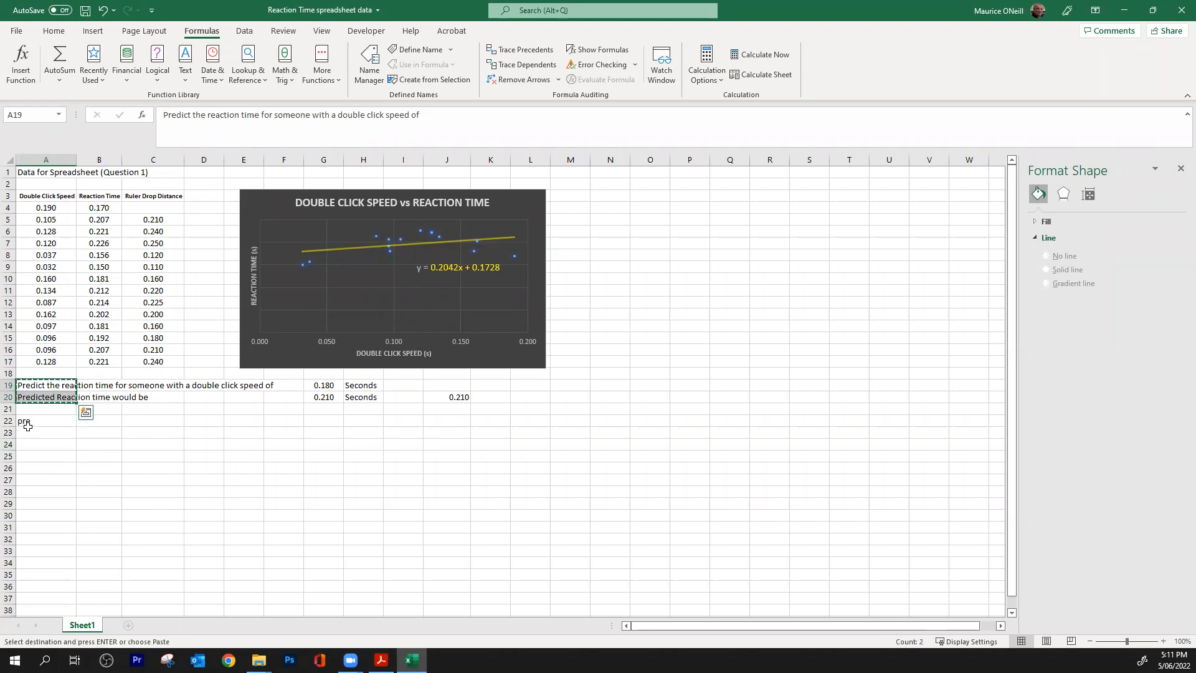
pyautogui.click(29, 422)
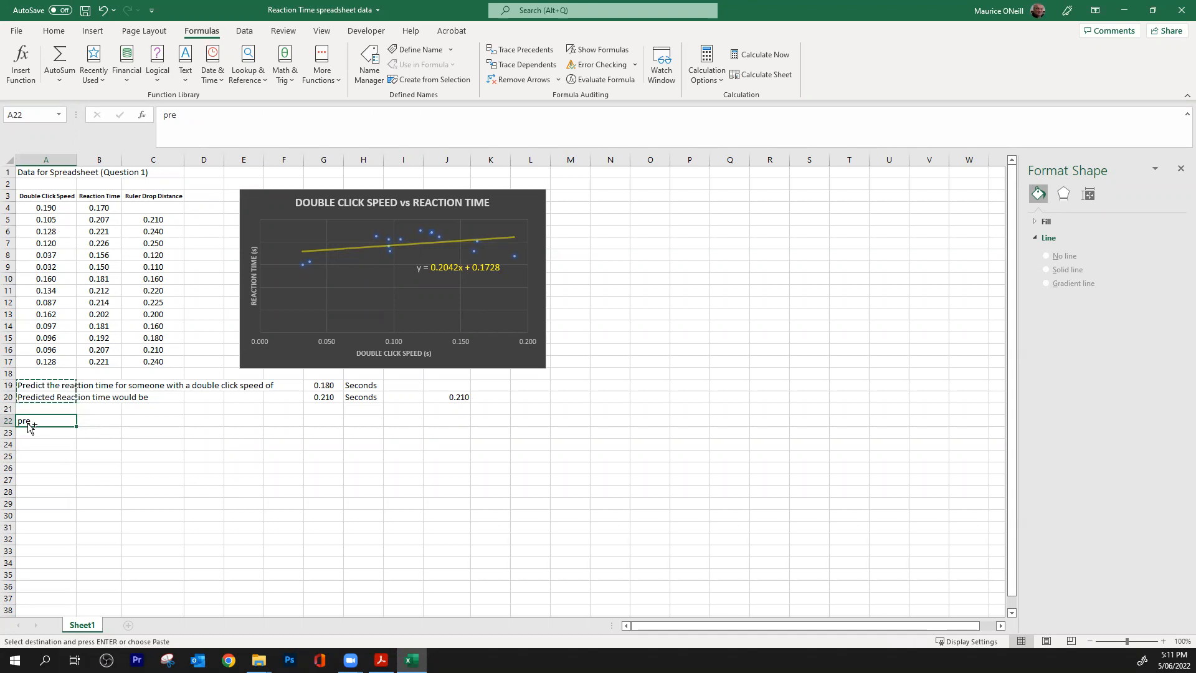
pyautogui.hotkey('ctrl', 'v')
# - Change the copied label in cell A22 to read "Predict the reaction time for someone with a reaction time of"
pyautogui.click(203, 431)
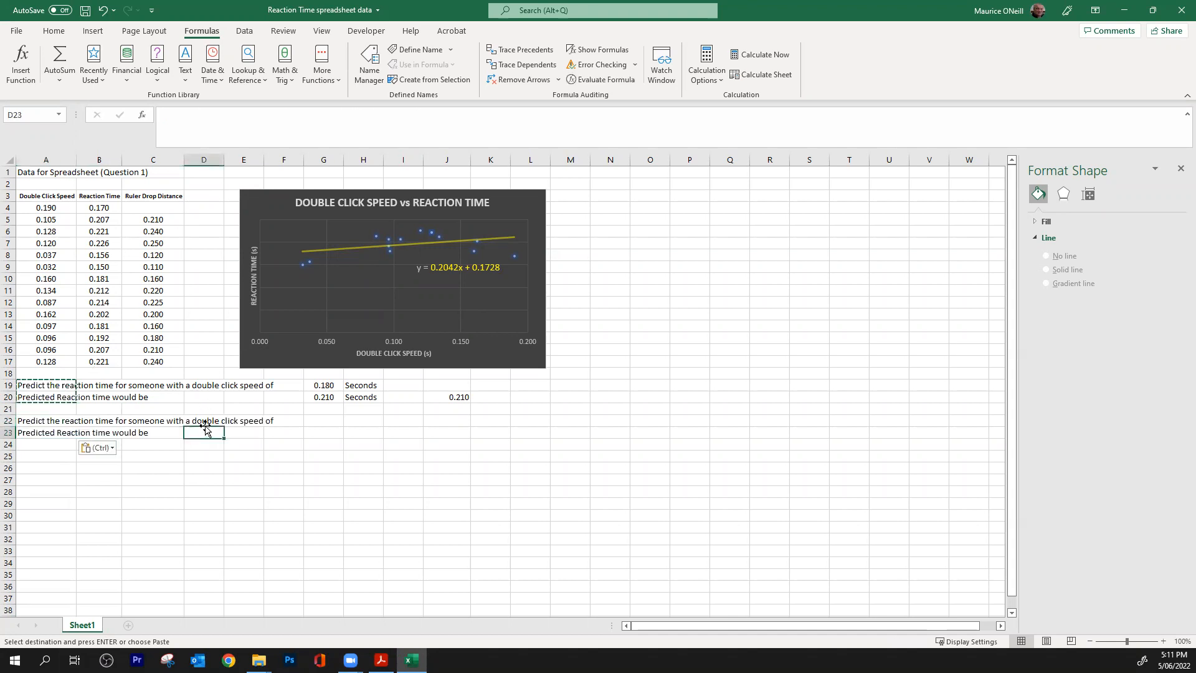
pyautogui.click(240, 422)
pyautogui.press('Escape')
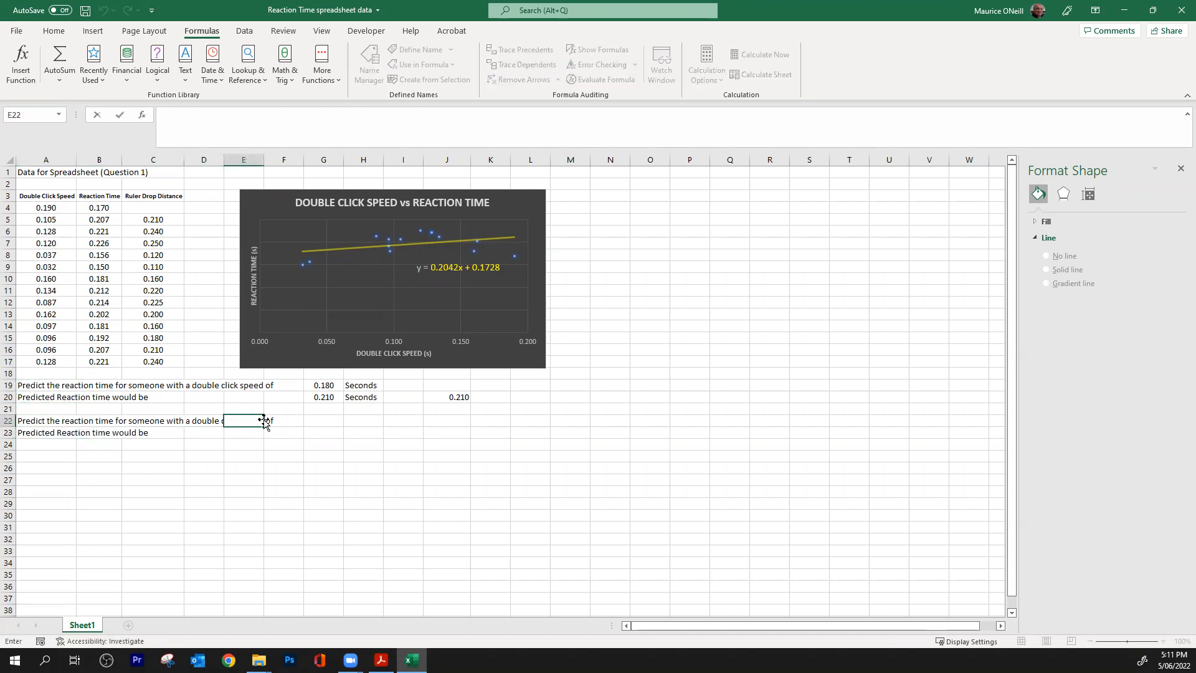
pyautogui.click(22, 421)
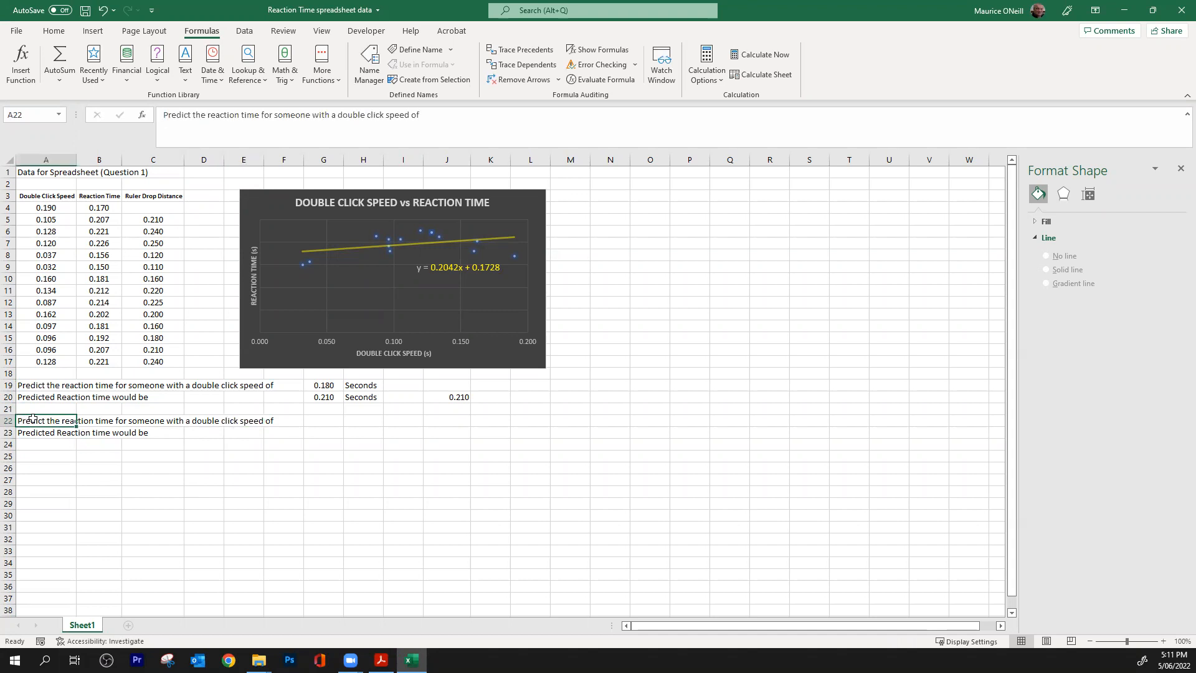
pyautogui.click(410, 114)
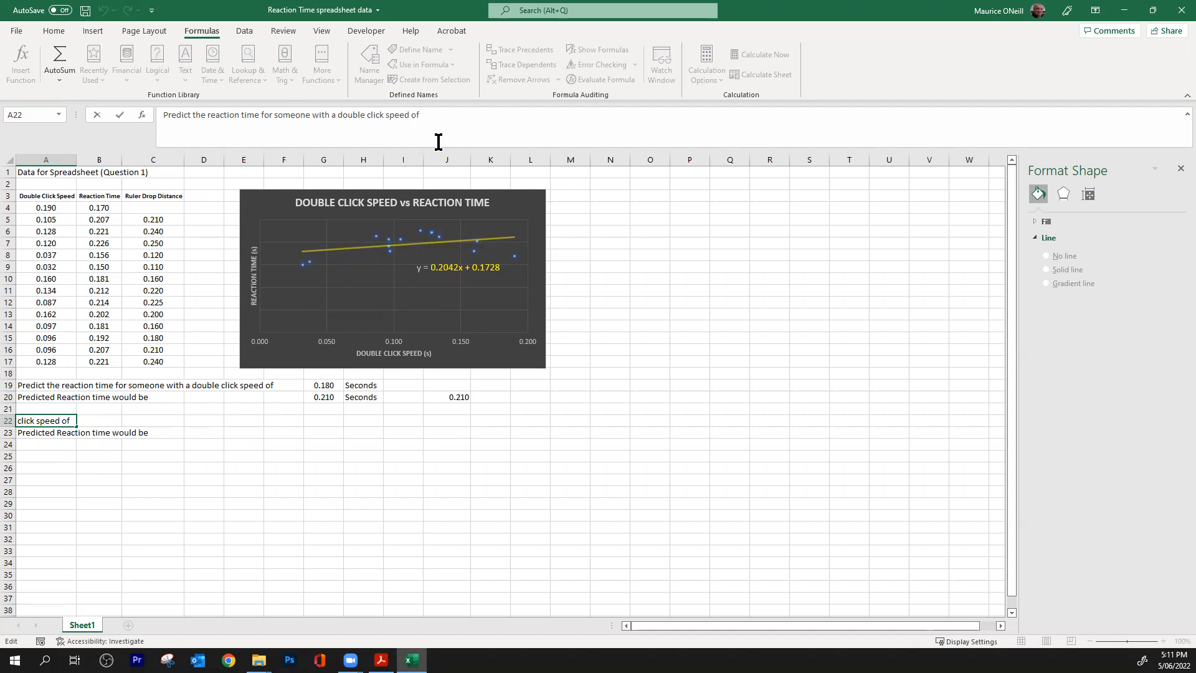
pyautogui.press('BackSpace')
pyautogui.press('BackSpace')
pyautogui.press('BackSpace')
pyautogui.press('BackSpace')
pyautogui.press('BackSpace')
pyautogui.press('BackSpace')
pyautogui.press('BackSpace')
pyautogui.press('BackSpace')
pyautogui.press('BackSpace')
pyautogui.press('BackSpace')
pyautogui.press('BackSpace')
pyautogui.press('BackSpace')
pyautogui.press('BackSpace')
pyautogui.press('BackSpace')
pyautogui.press('BackSpace')
pyautogui.press('BackSpace')
pyautogui.press('BackSpace')
pyautogui.press('BackSpace')
pyautogui.write('react')
pyautogui.write('iobn')
pyautogui.press('BackSpace')
pyautogui.press('BackSpace')
pyautogui.press('BackSpace')
pyautogui.write('n time')
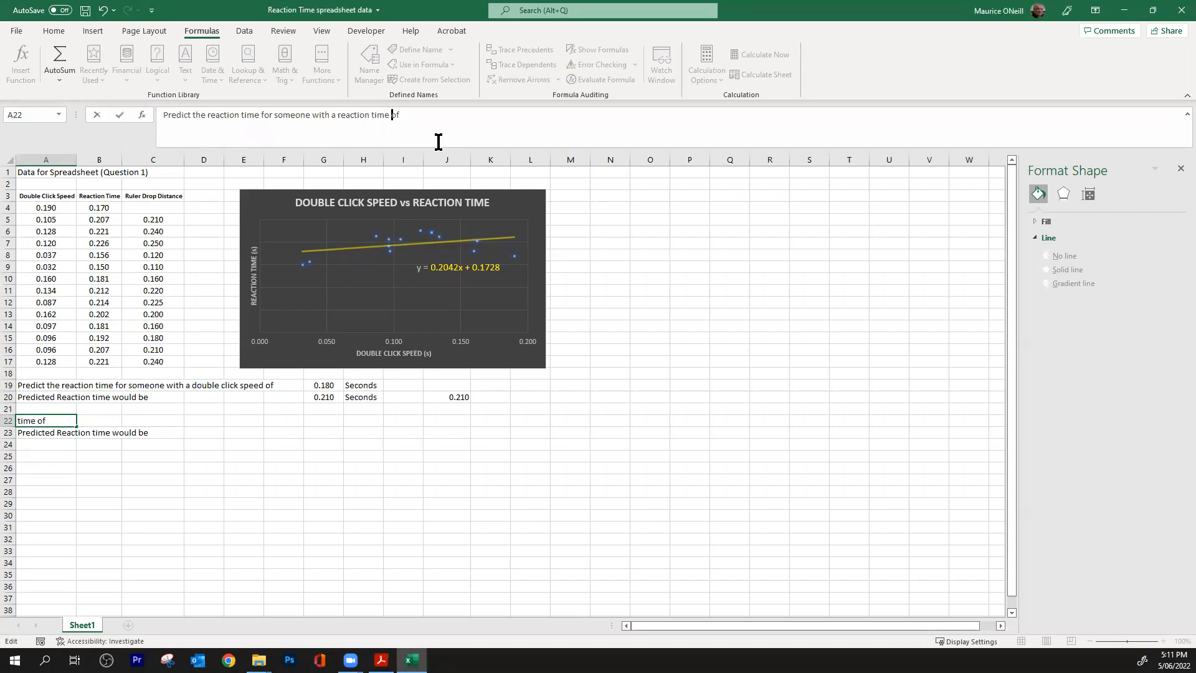
pyautogui.press('BackSpace')
pyautogui.press('Return')
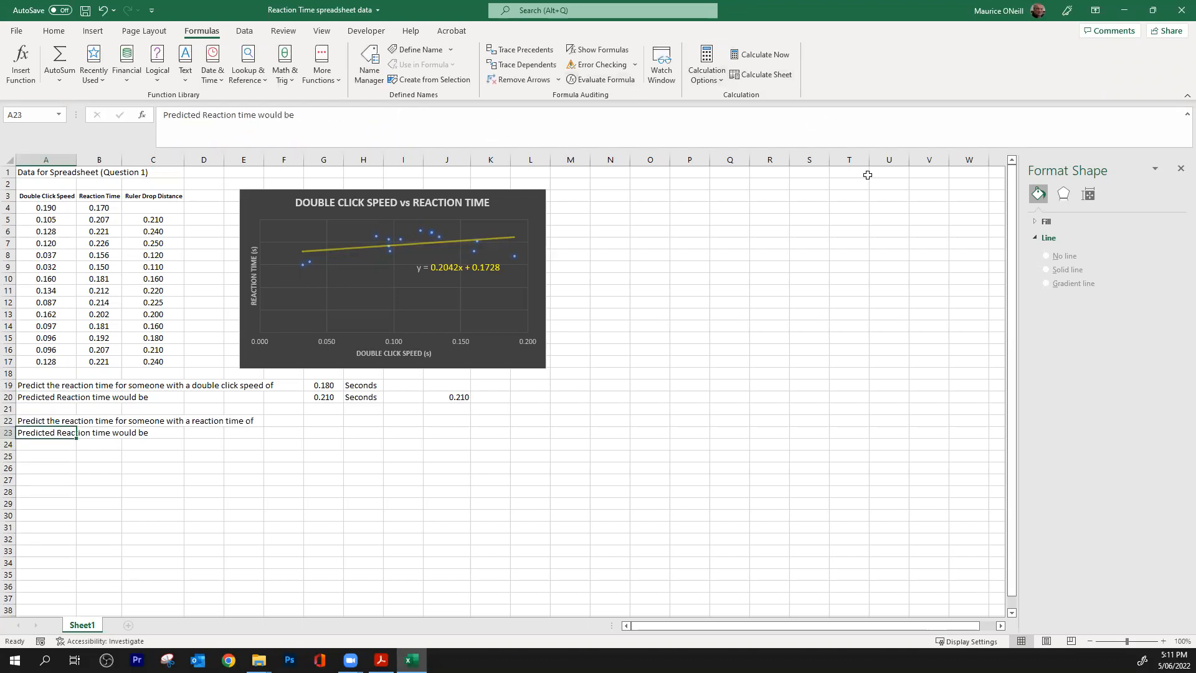
# - Consult Question 1c in the assignment PDF, and enter the given reaction time 0.22 in cell G22
pyautogui.click(331, 422)
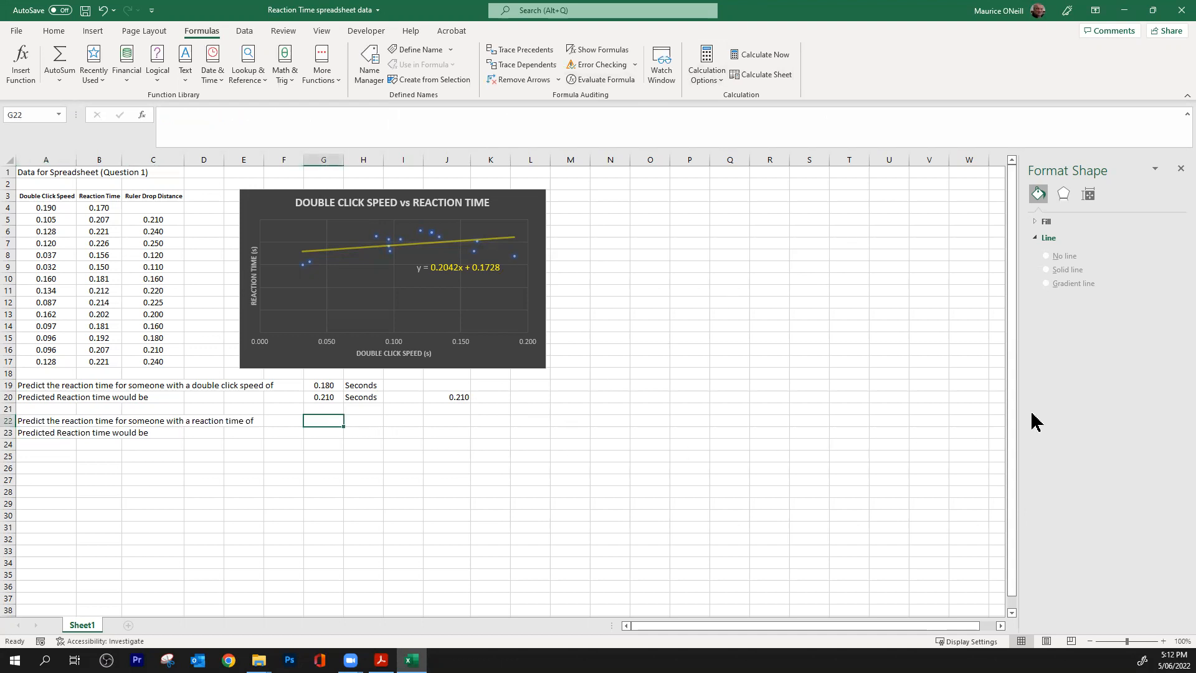
pyautogui.click(381, 661)
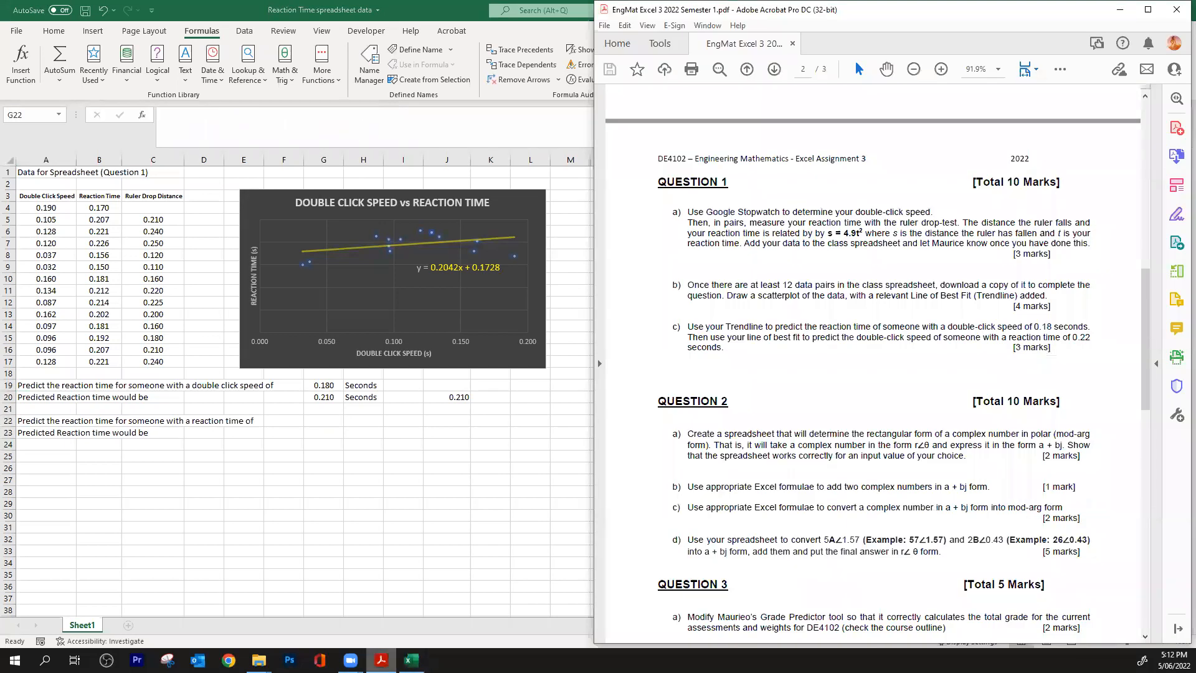
pyautogui.click(381, 661)
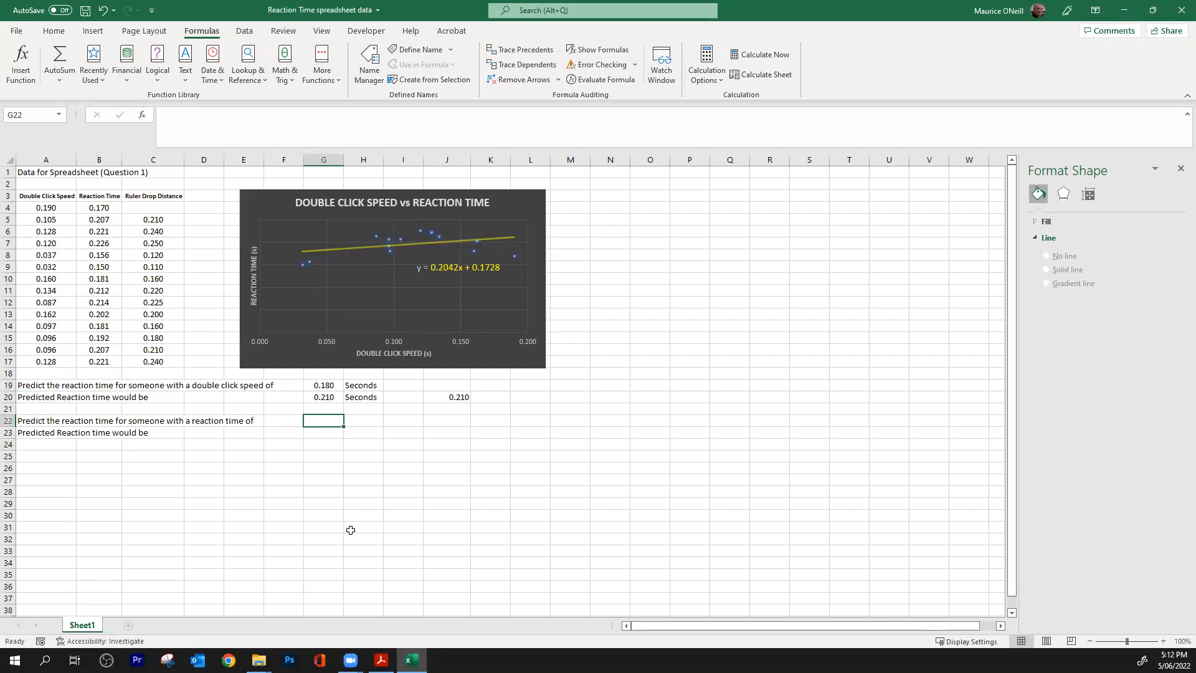
pyautogui.write('0.22')
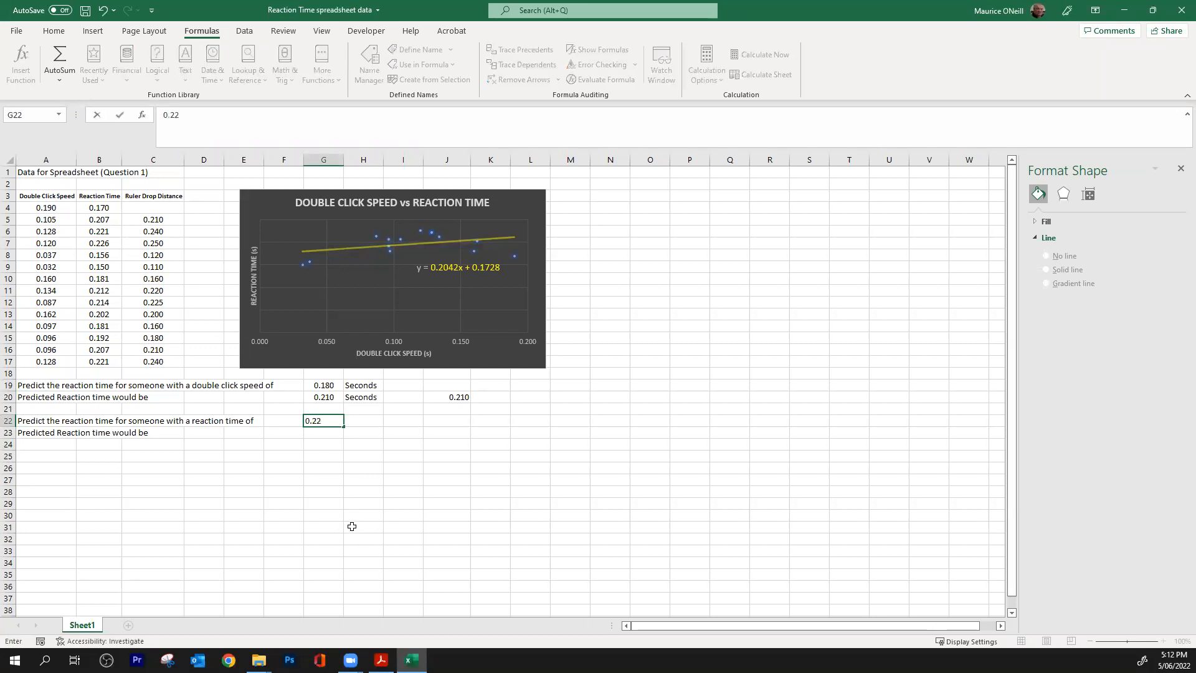
pyautogui.press('Return')
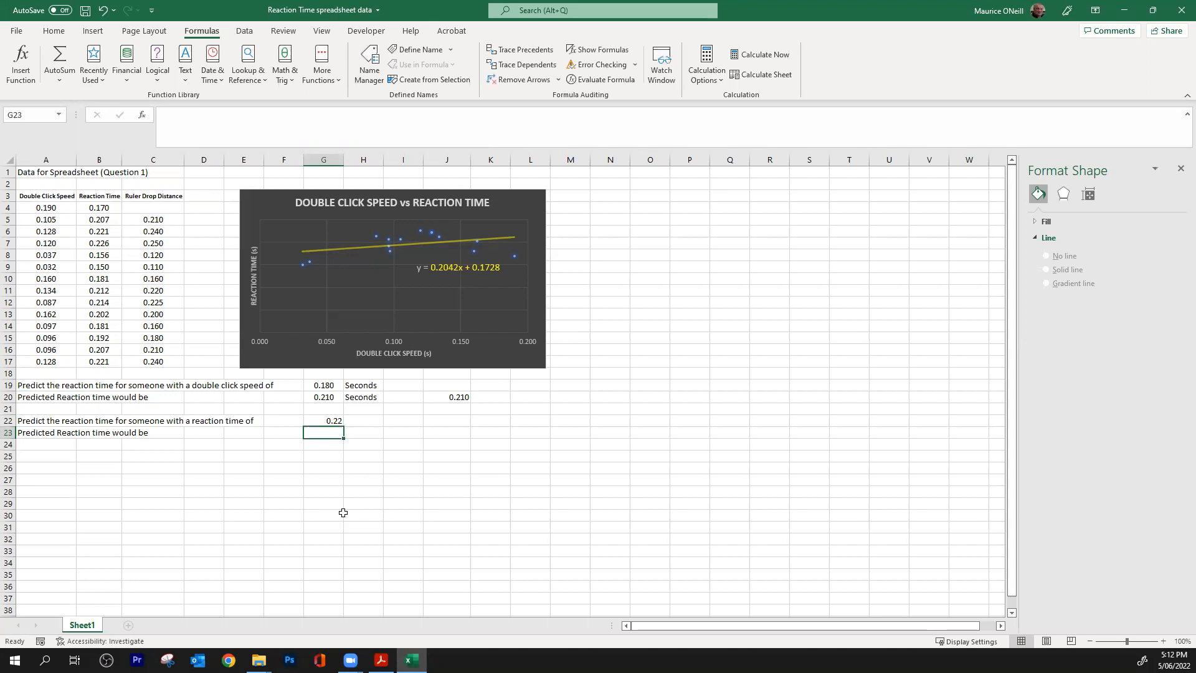
# - Format the reaction time in cell G22 to three decimal places
pyautogui.click(314, 415)
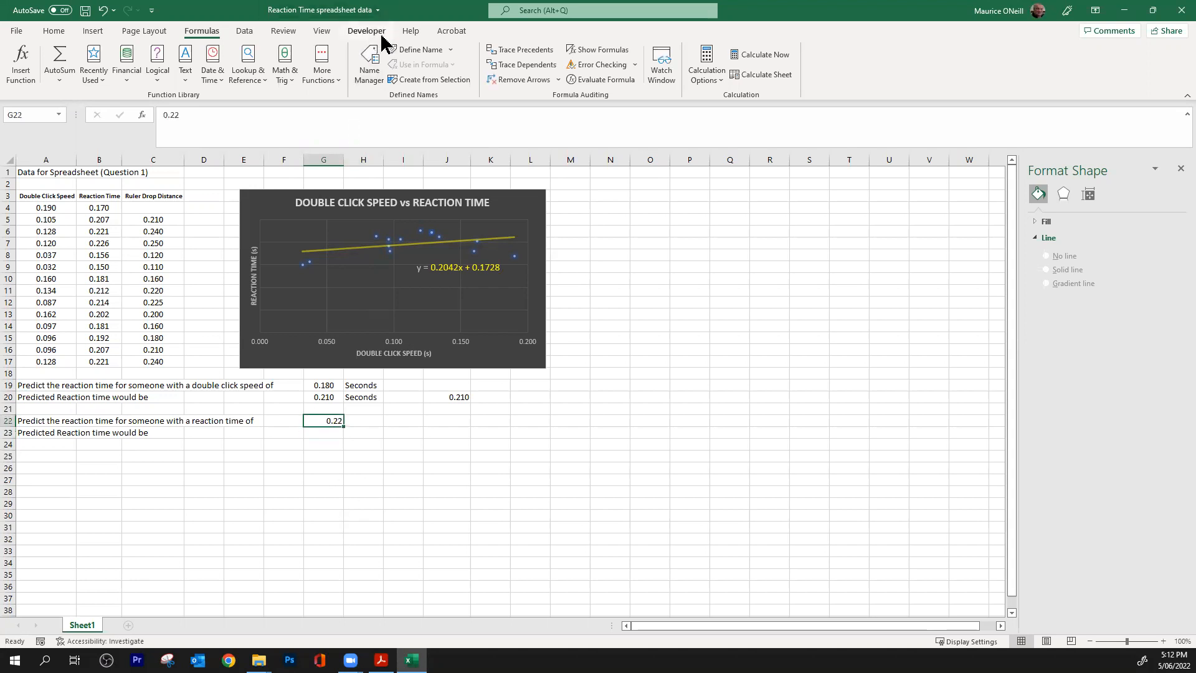
pyautogui.click(55, 33)
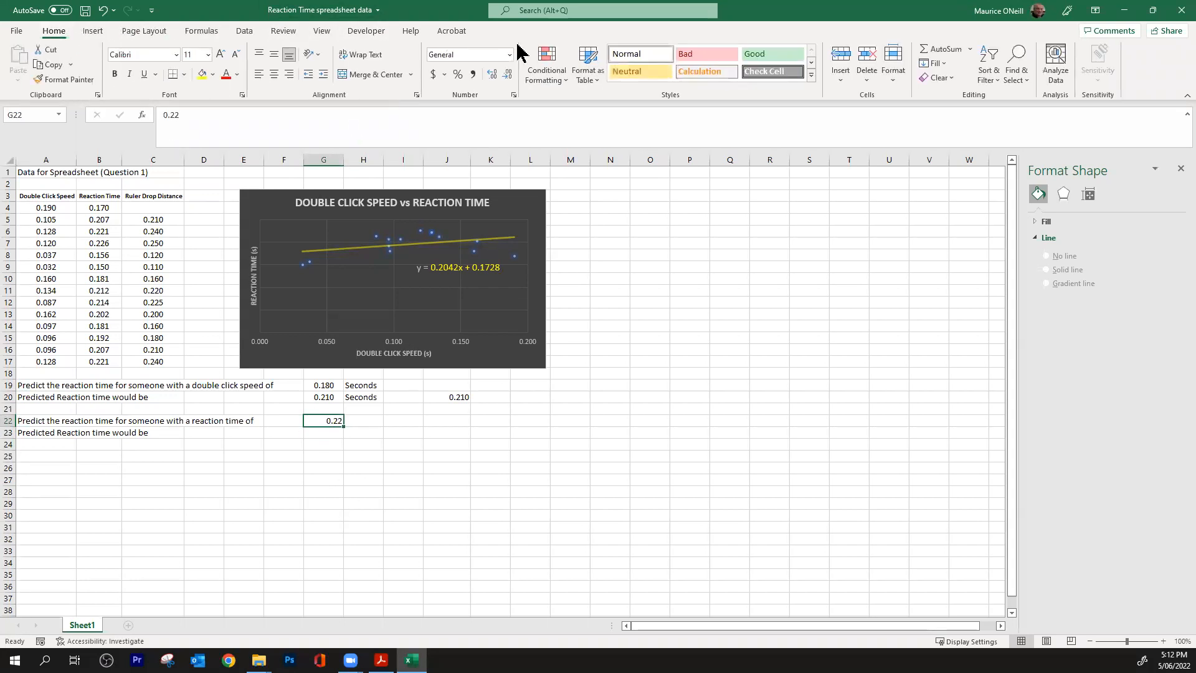
pyautogui.click(493, 75)
# - Change the label in cell A23 to read "Predicted Double Click Time would be"
pyautogui.click(28, 431)
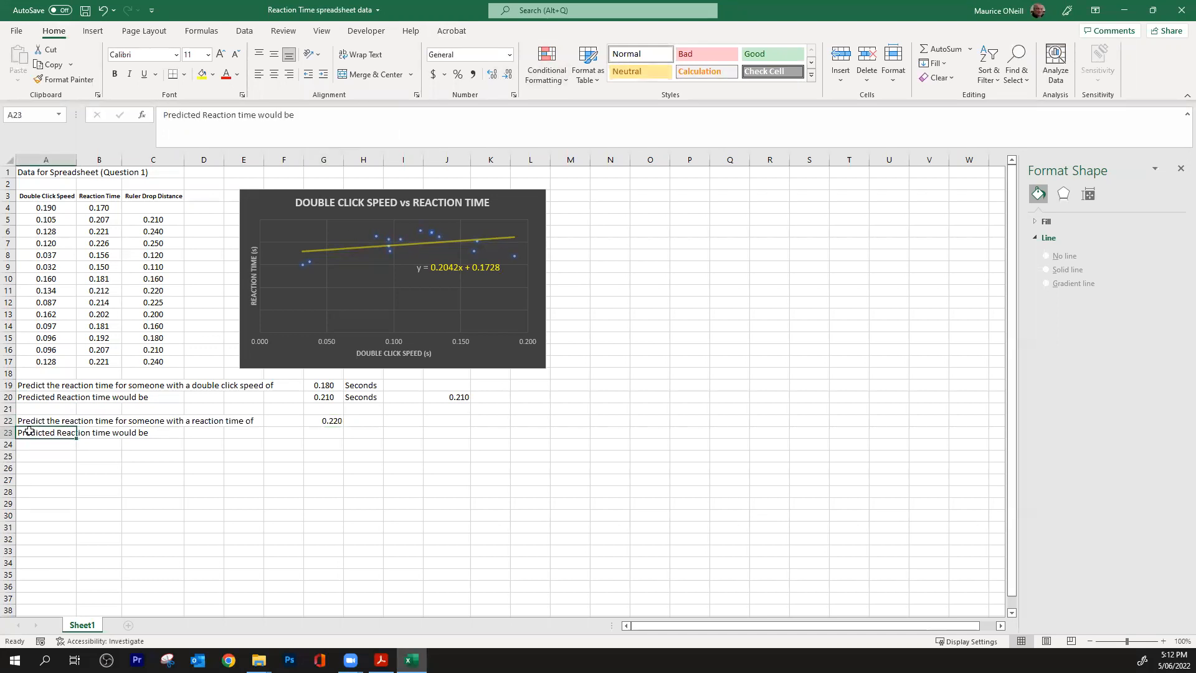
pyautogui.click(237, 118)
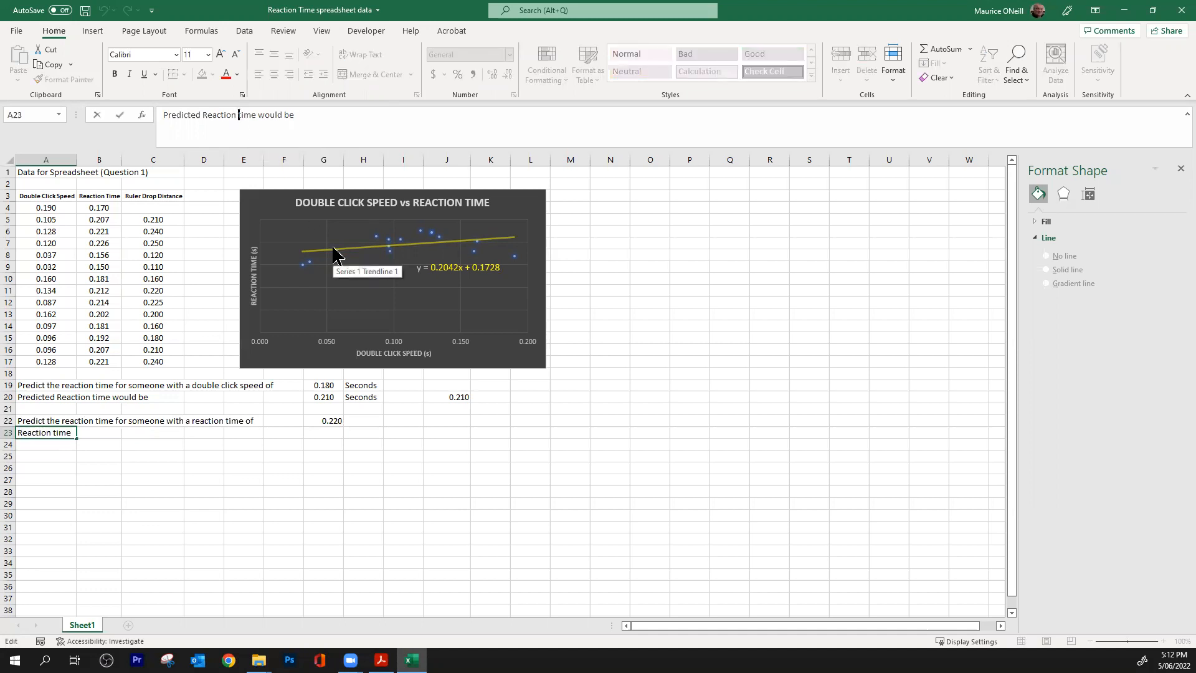
pyautogui.press('BackSpace')
pyautogui.press('BackSpace')
pyautogui.press('BackSpace')
pyautogui.press('BackSpace')
pyautogui.press('BackSpace')
pyautogui.press('BackSpace')
pyautogui.press('BackSpace')
pyautogui.press('BackSpace')
pyautogui.press('BackSpace')
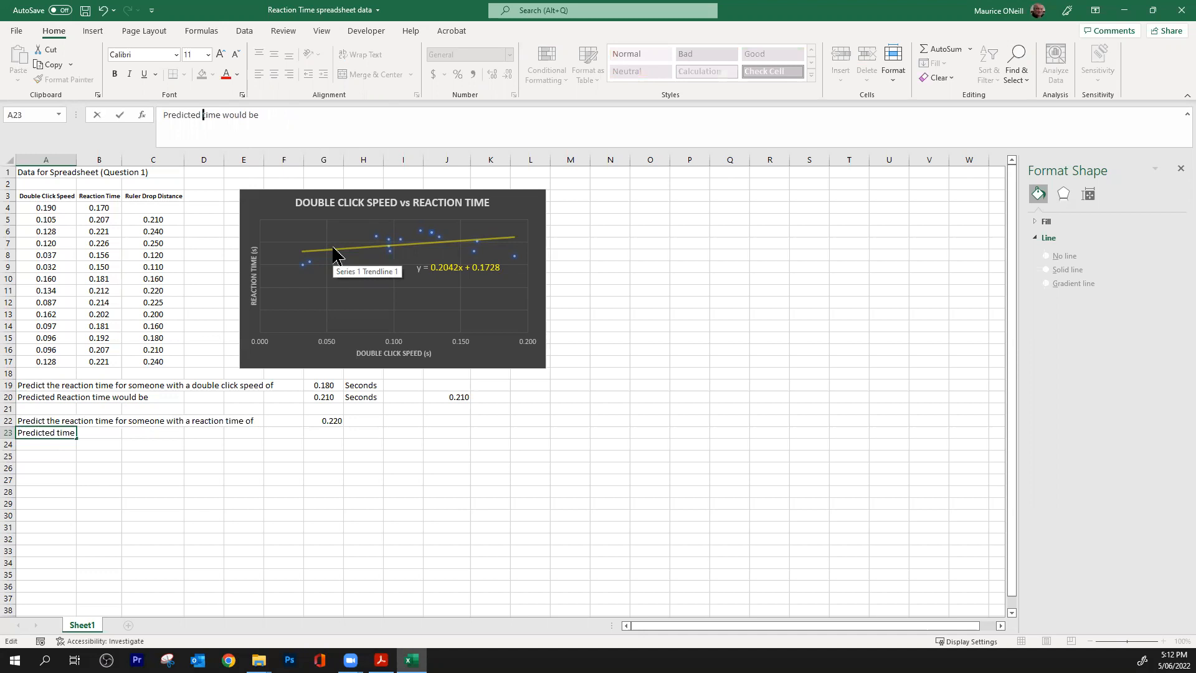
pyautogui.write('double')
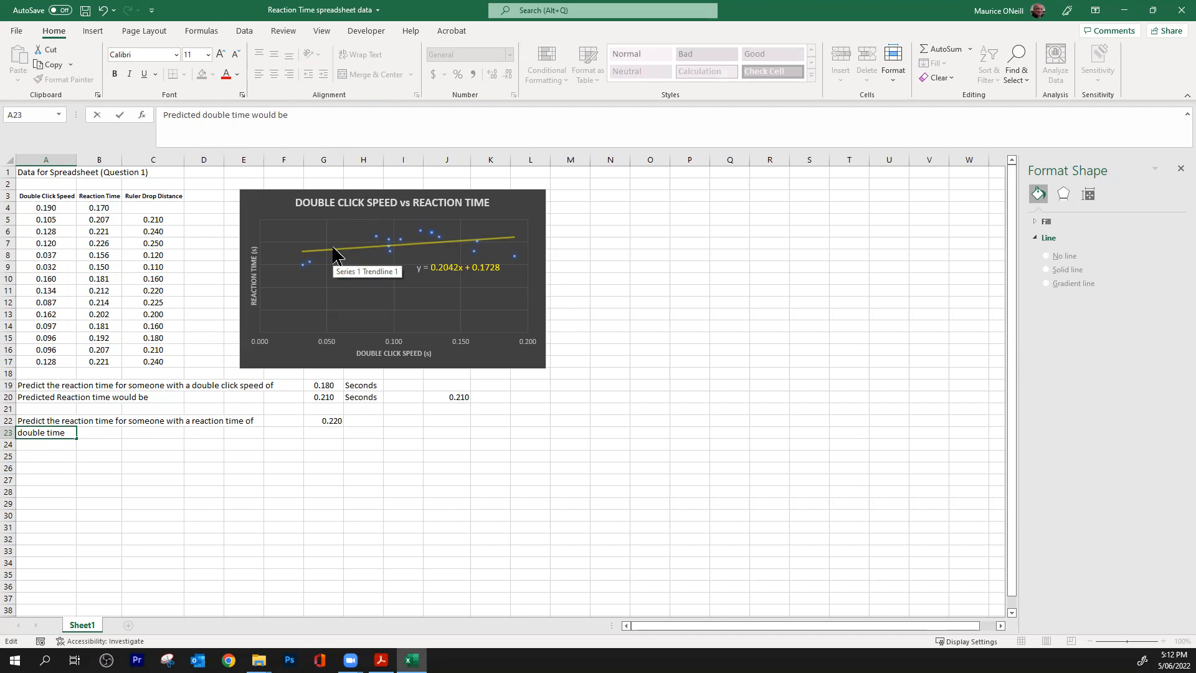
pyautogui.write('click')
pyautogui.press('Left')
pyautogui.press('Left')
pyautogui.press('Left')
pyautogui.press('Left')
pyautogui.press('BackSpace')
pyautogui.write('D')
pyautogui.press('Right')
pyautogui.press('BackSpace')
pyautogui.write('C')
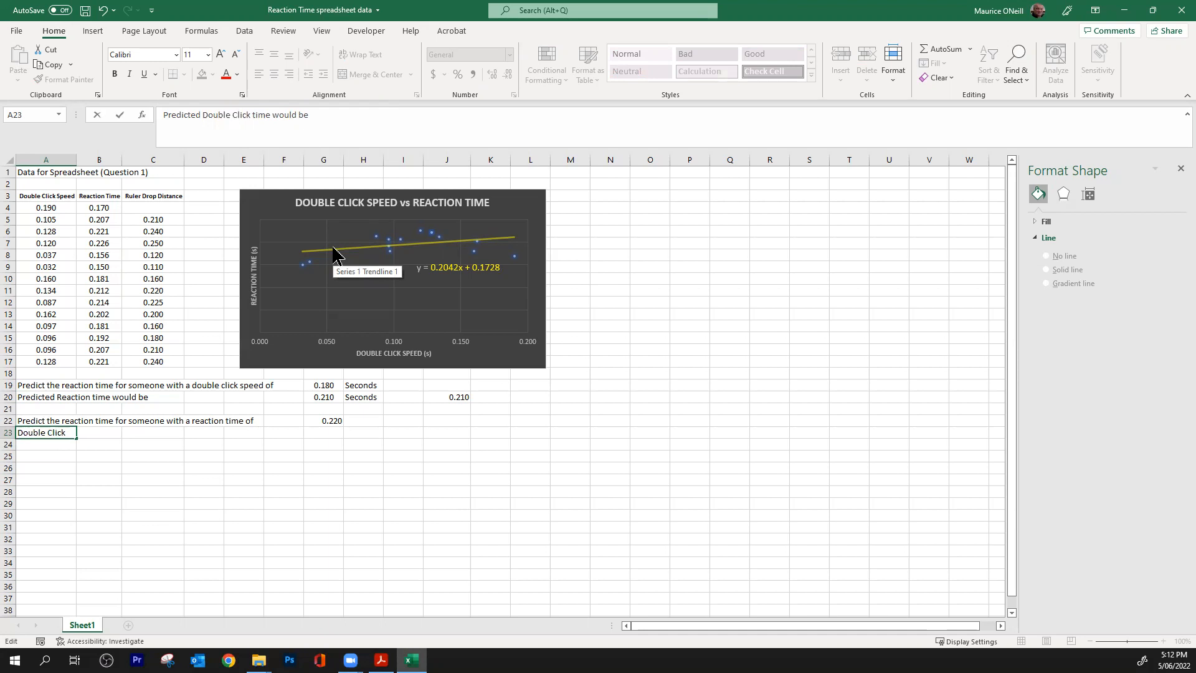
pyautogui.click(255, 115)
pyautogui.press('Delete')
pyautogui.write('T')
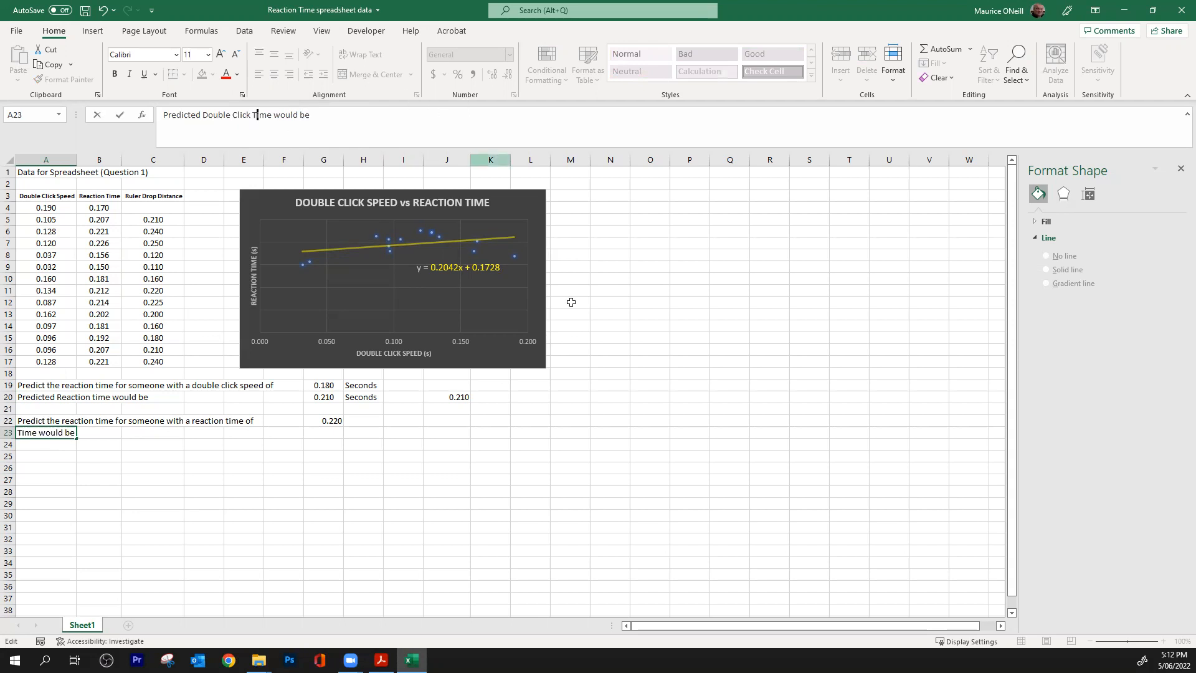
pyautogui.click(614, 409)
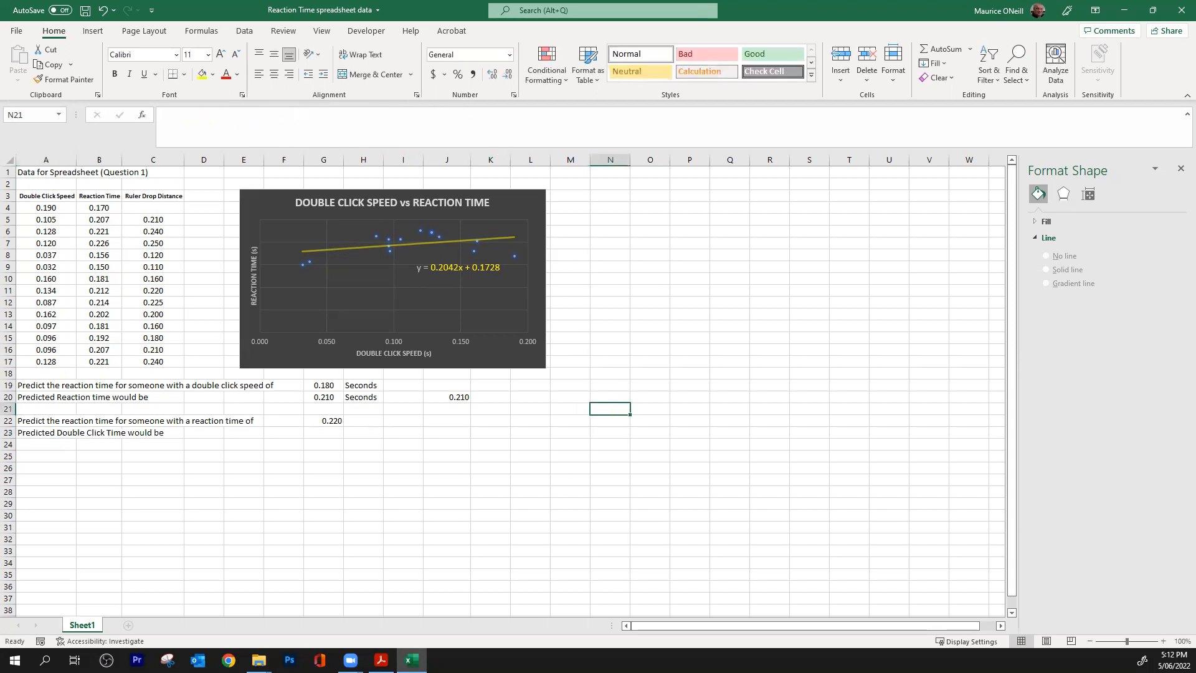
# - Check in the assignment PDF which quantity Question 1c asks to predict, and return to the label in cell A23
pyautogui.click(382, 660)
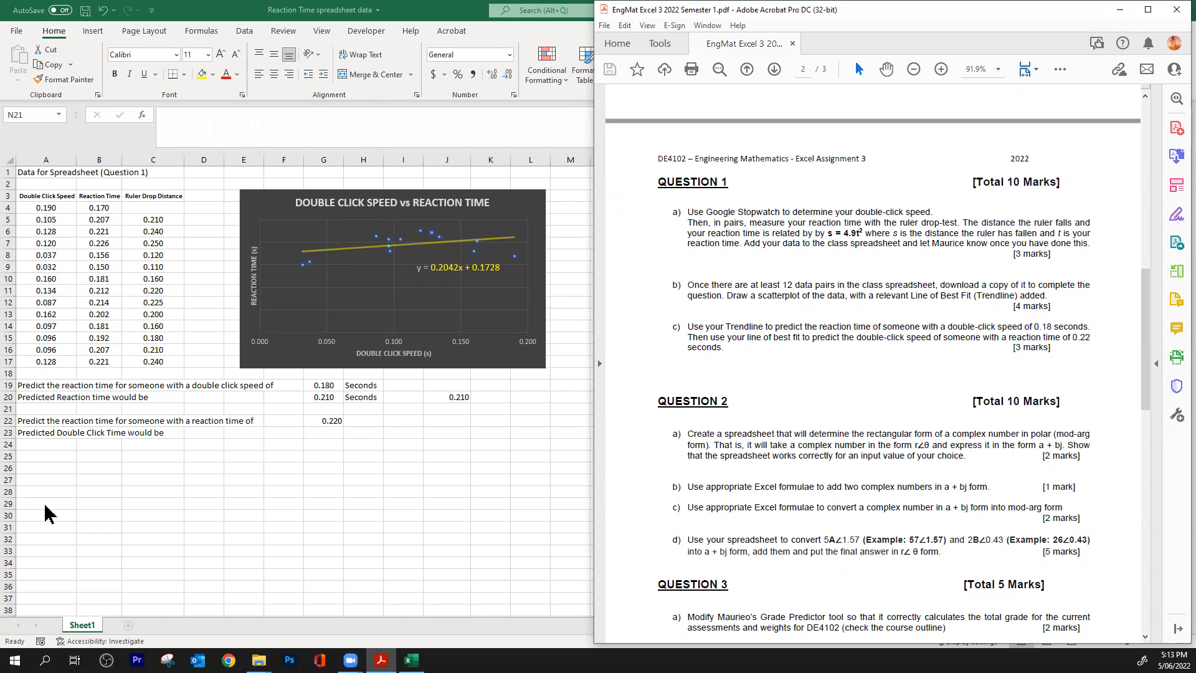
pyautogui.hotkey('alt', 'Tab')
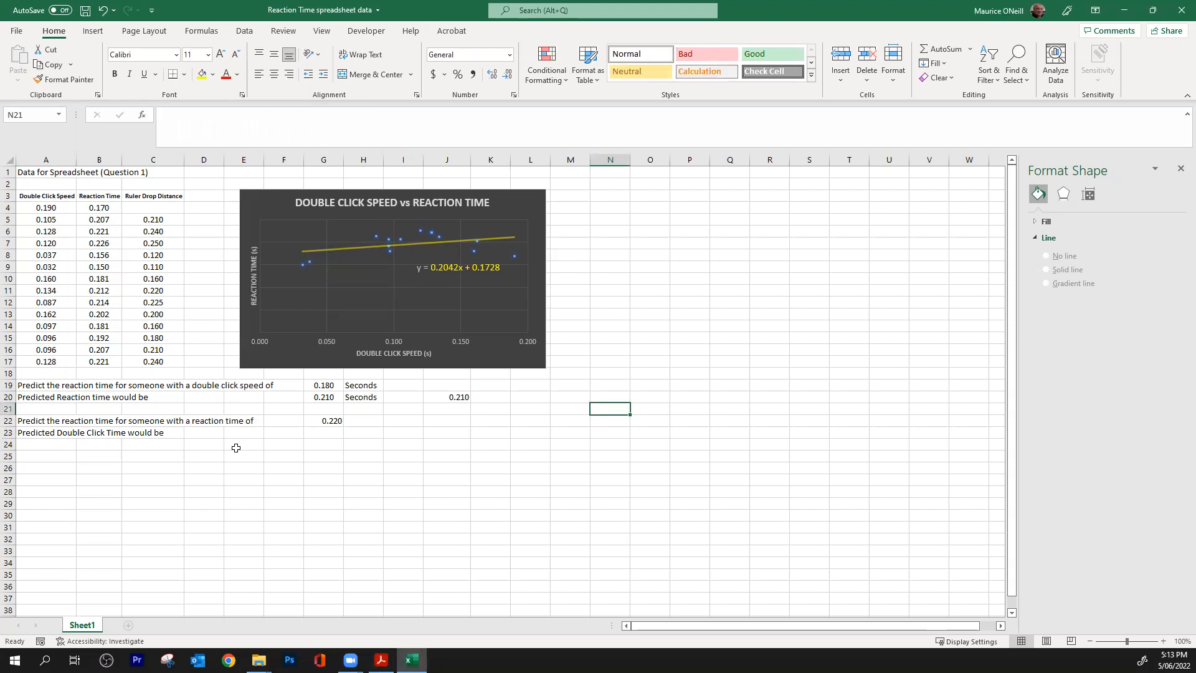
pyautogui.click(135, 433)
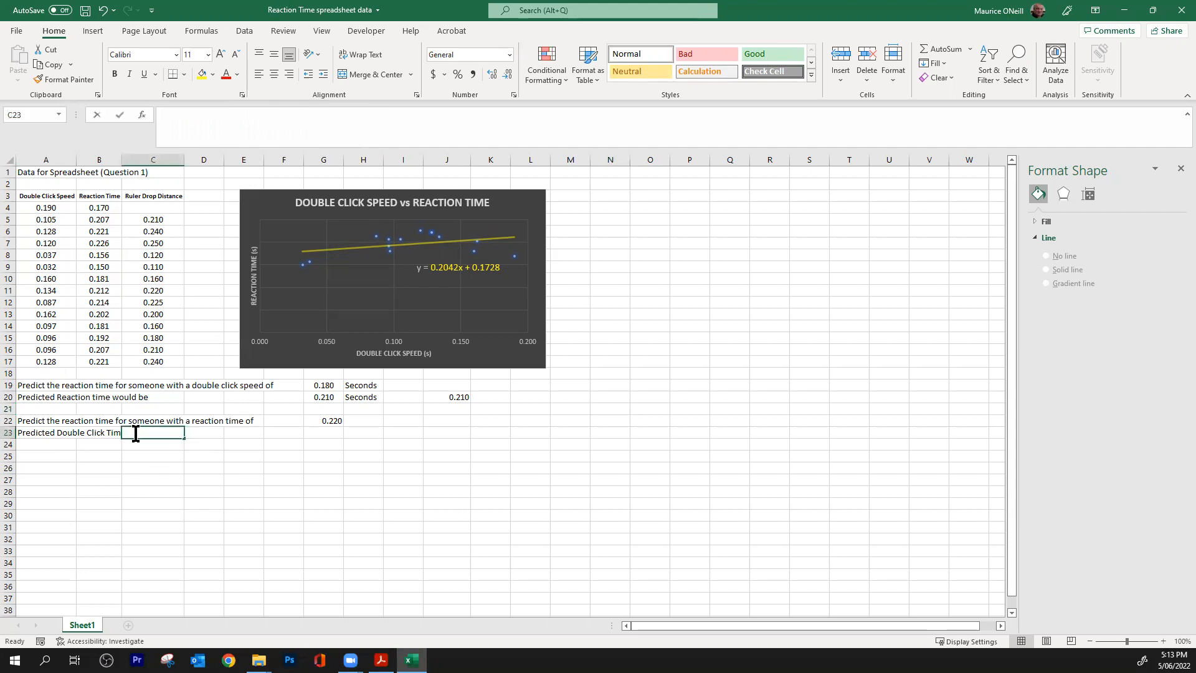
pyautogui.click(47, 436)
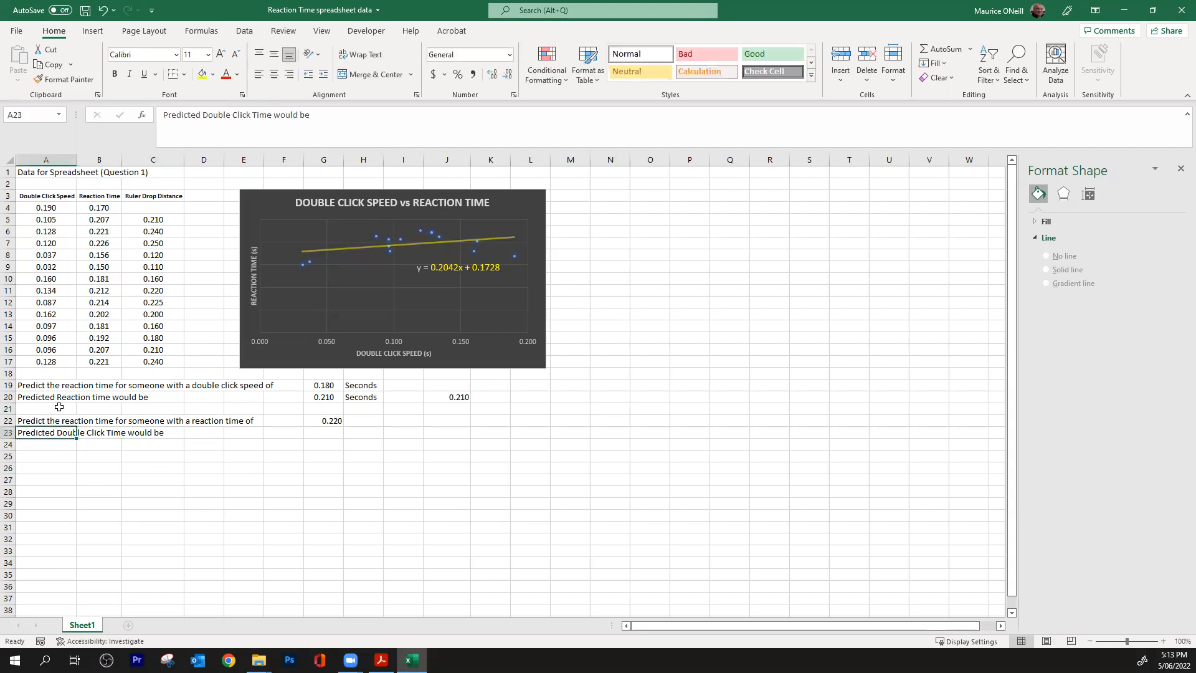
pyautogui.click(274, 115)
pyautogui.press('BackSpace')
pyautogui.press('BackSpace')
pyautogui.press('BackSpace')
pyautogui.press('BackSpace')
pyautogui.press('BackSpace')
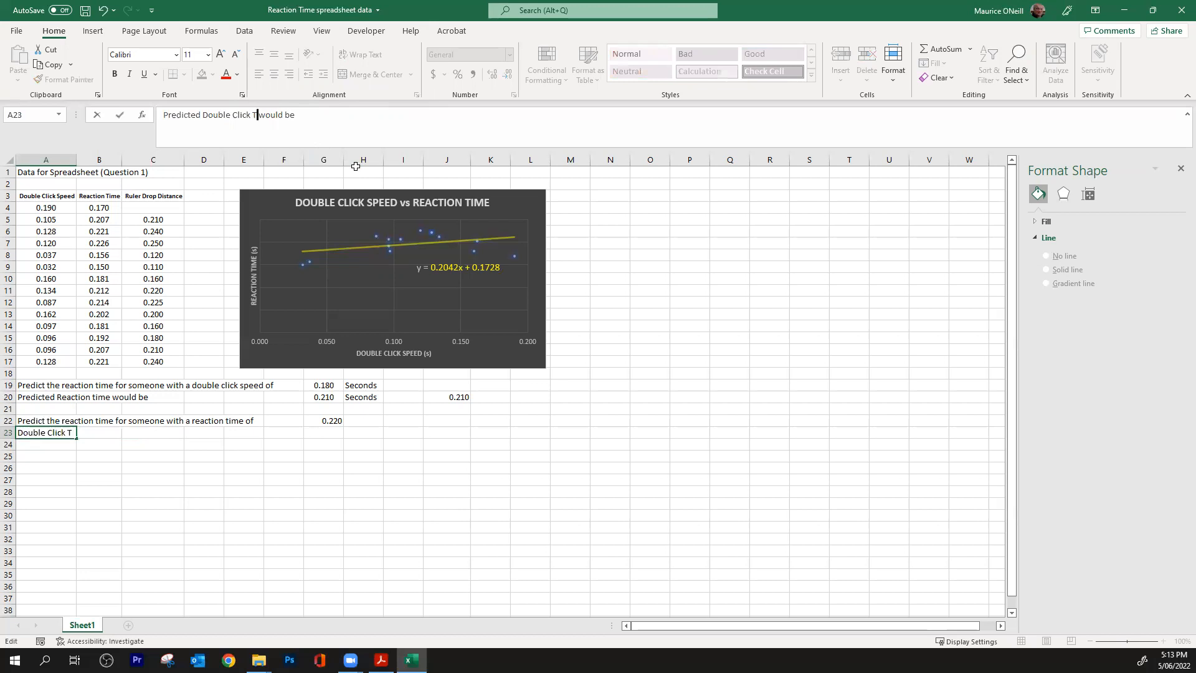
pyautogui.write('Speed')
pyautogui.click(454, 112)
pyautogui.hotkey('ctrl', 'z')
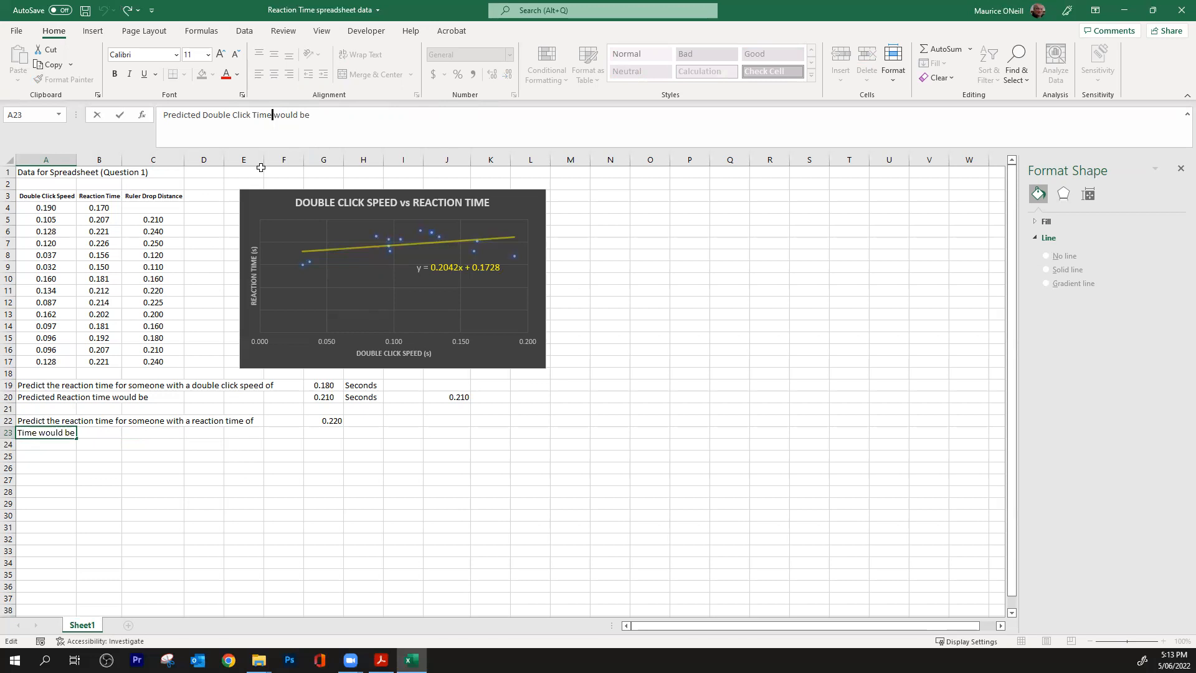
# - Replace "Time" with "Speed" in cell A23 so the label reads "Predicted Double Click Speed would be"
pyautogui.click(348, 111)
pyautogui.click(272, 114)
pyautogui.press('BackSpace')
pyautogui.press('BackSpace')
pyautogui.press('BackSpace')
pyautogui.press('BackSpace')
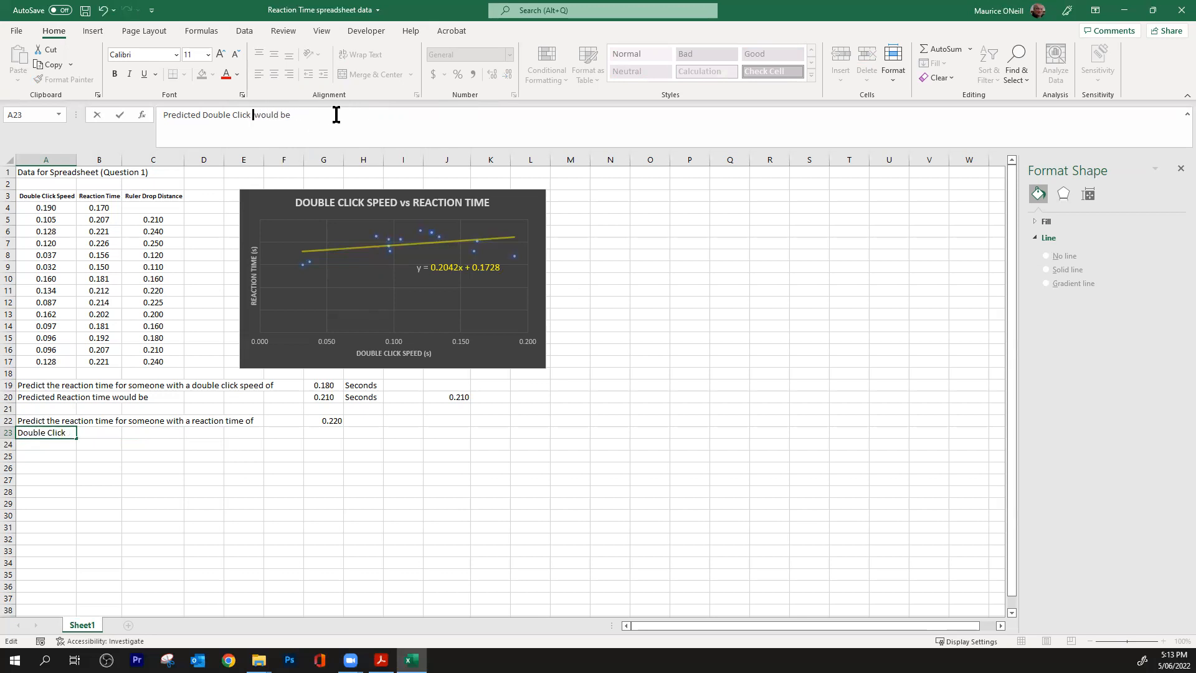
pyautogui.write('Speed')
pyautogui.click(442, 136)
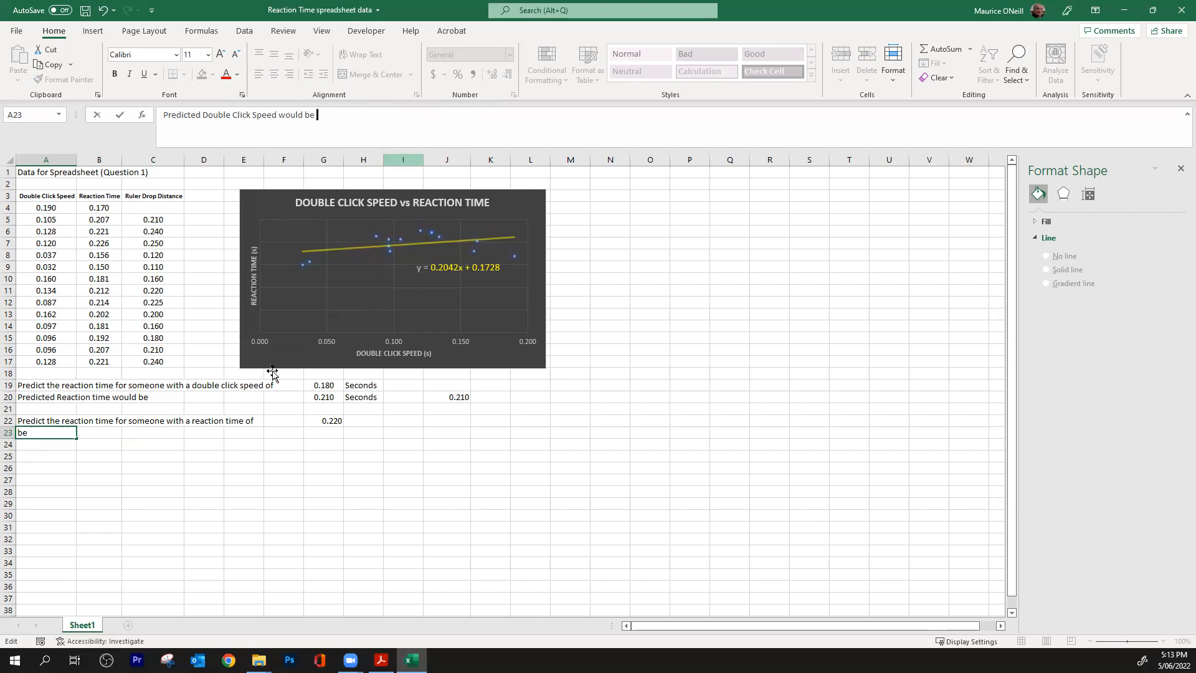
pyautogui.click(86, 491)
pyautogui.click(160, 492)
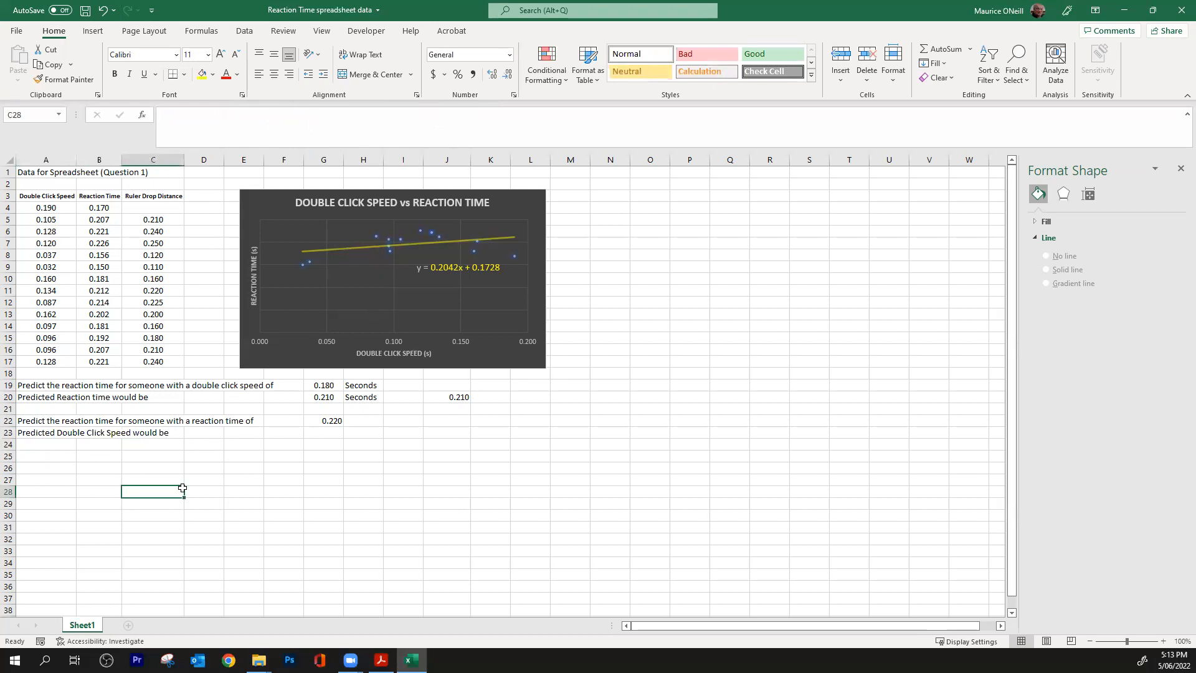
# - Copy the "Seconds" units from H19:H20 to H22:H23 beside the second prediction
pyautogui.click(329, 432)
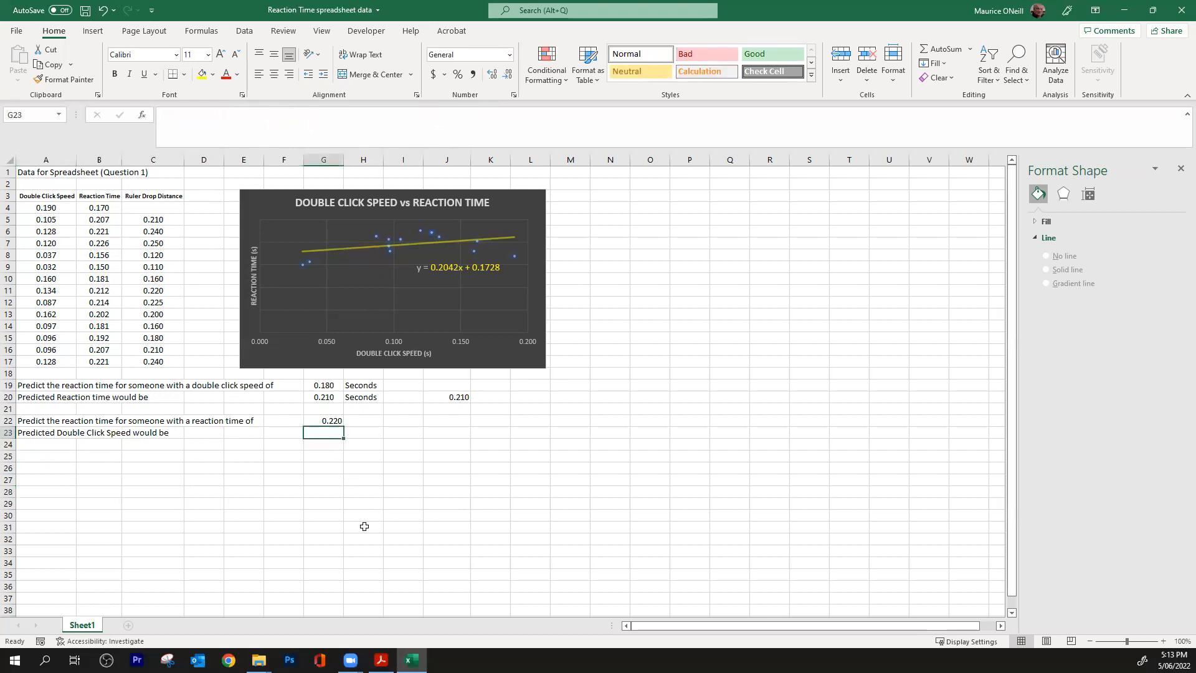
pyautogui.click(362, 388)
pyautogui.moveTo(362, 390); pyautogui.dragTo(357, 397)
pyautogui.hotkey('ctrl', 'c')
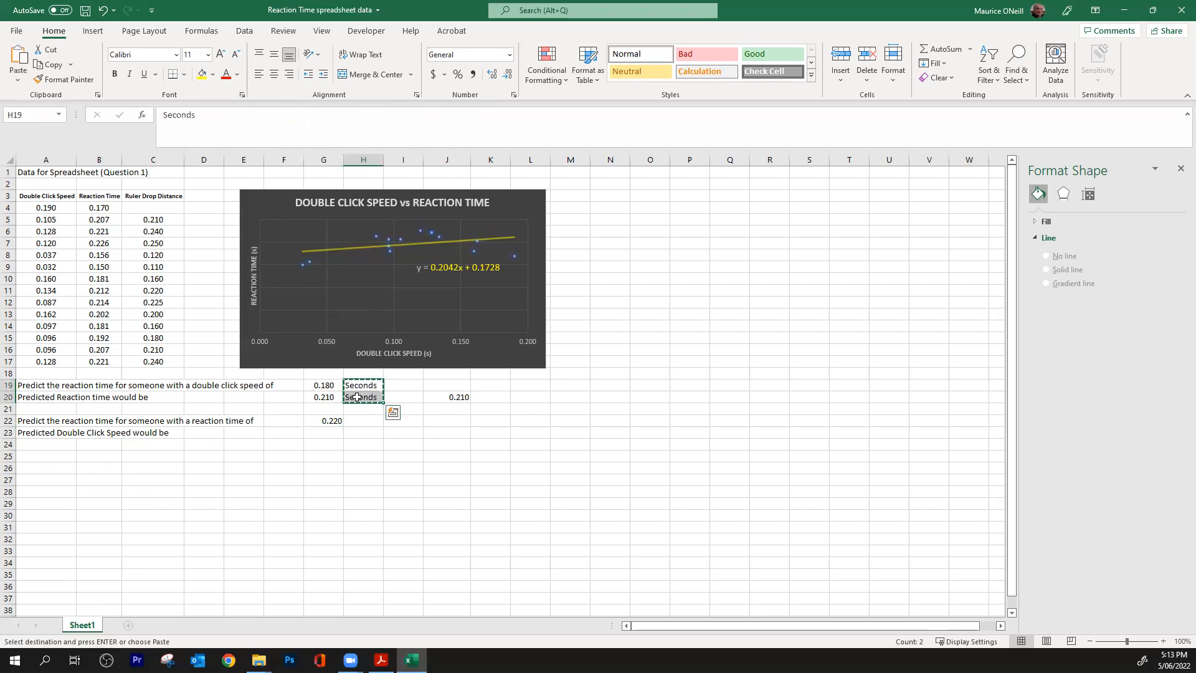
pyautogui.click(367, 421)
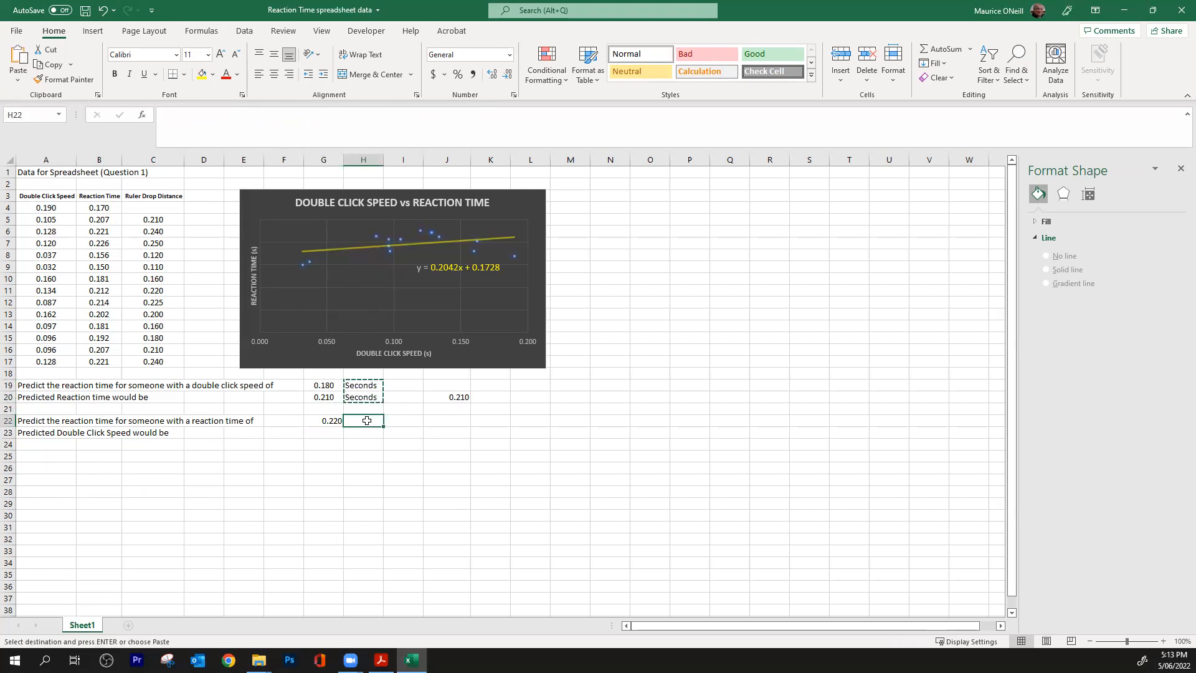
pyautogui.hotkey('ctrl', 'v')
pyautogui.click(458, 447)
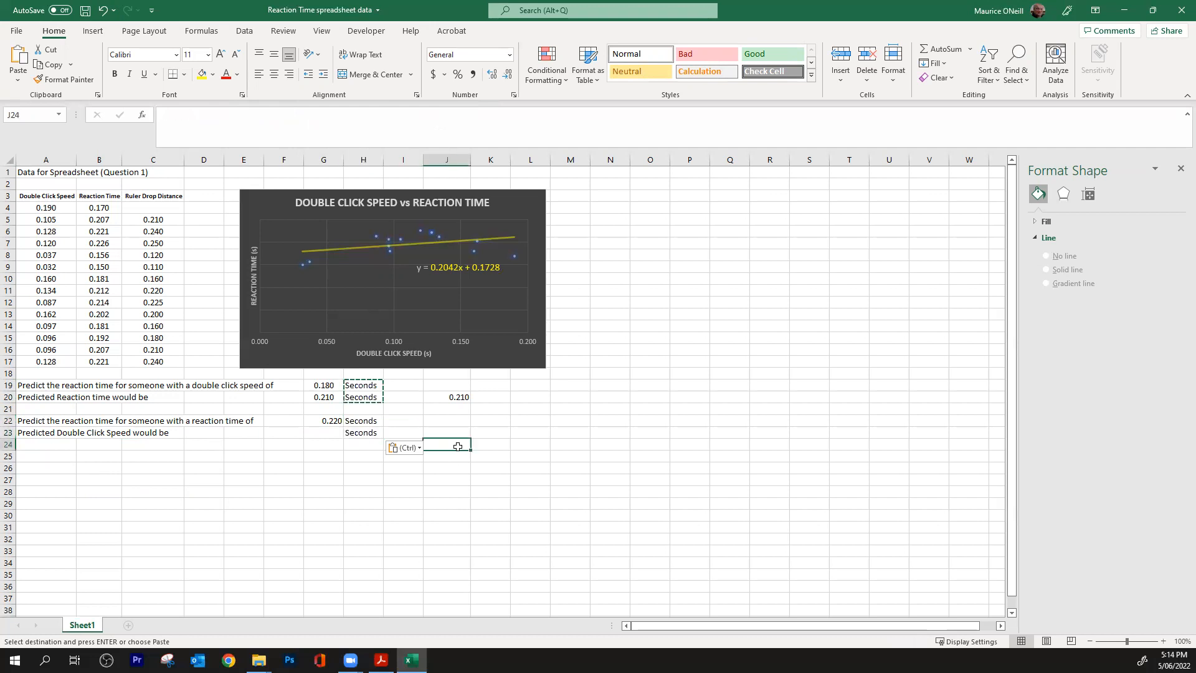
# - Replace "reaction time" after "Predict the" in cell A22 with "Double Click Speed"
pyautogui.click(319, 435)
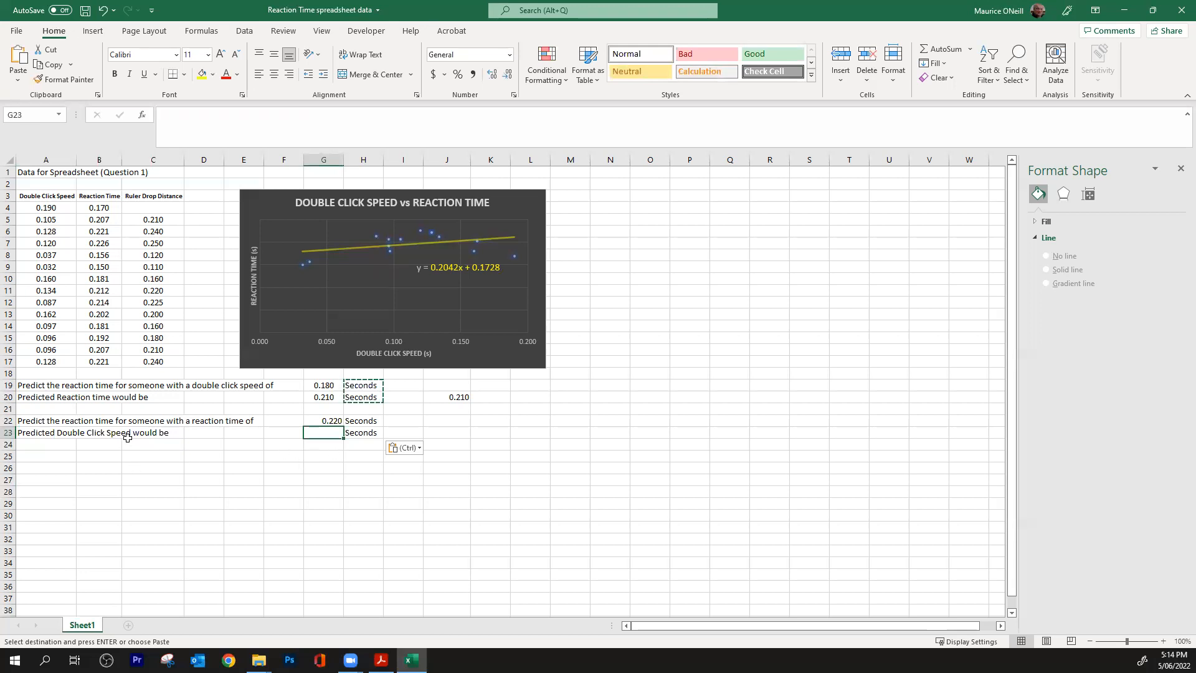
pyautogui.click(114, 421)
pyautogui.doubleClick(114, 422)
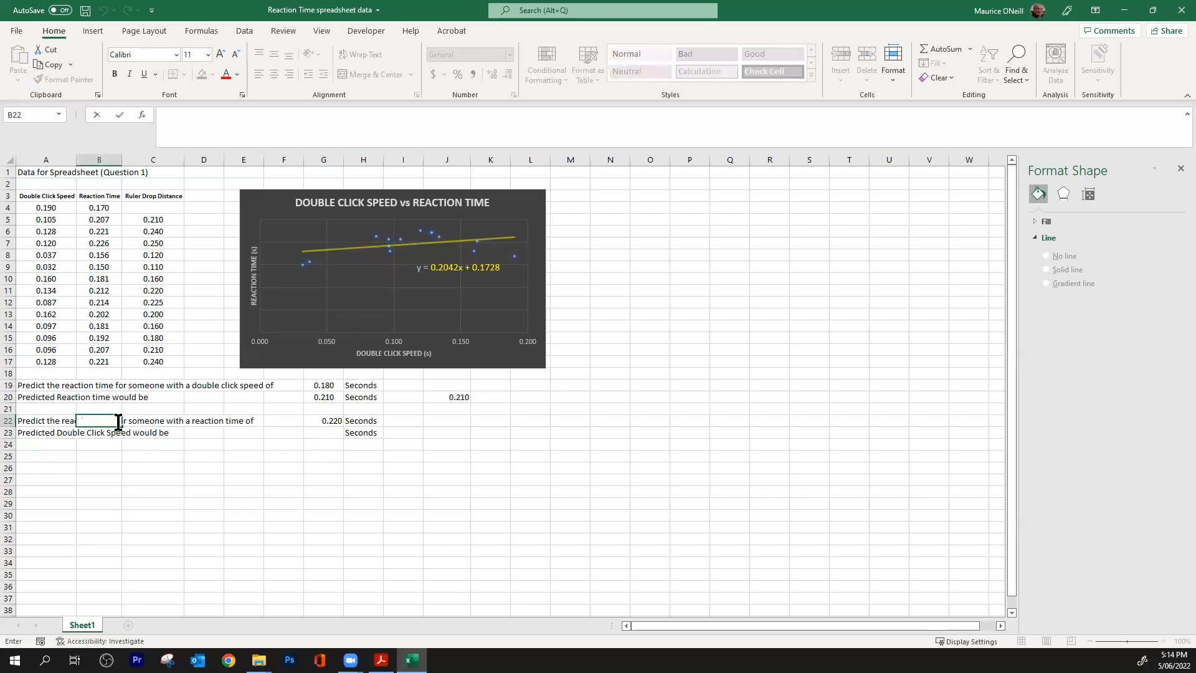
pyautogui.click(25, 418)
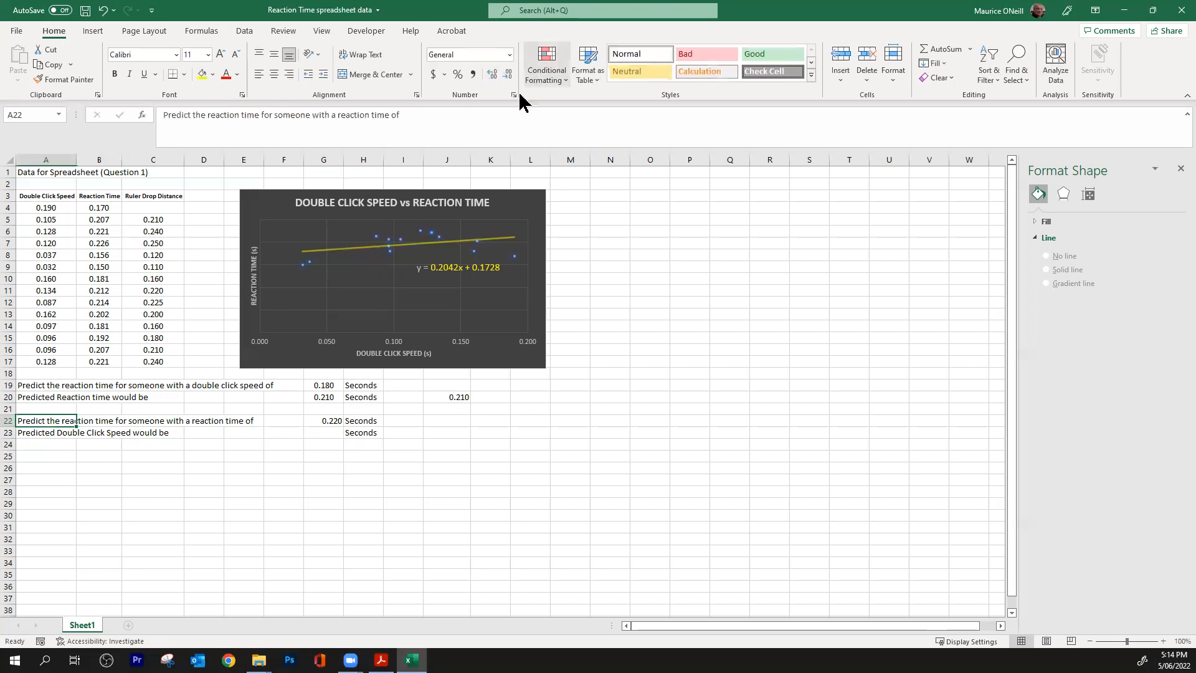
pyautogui.click(261, 120)
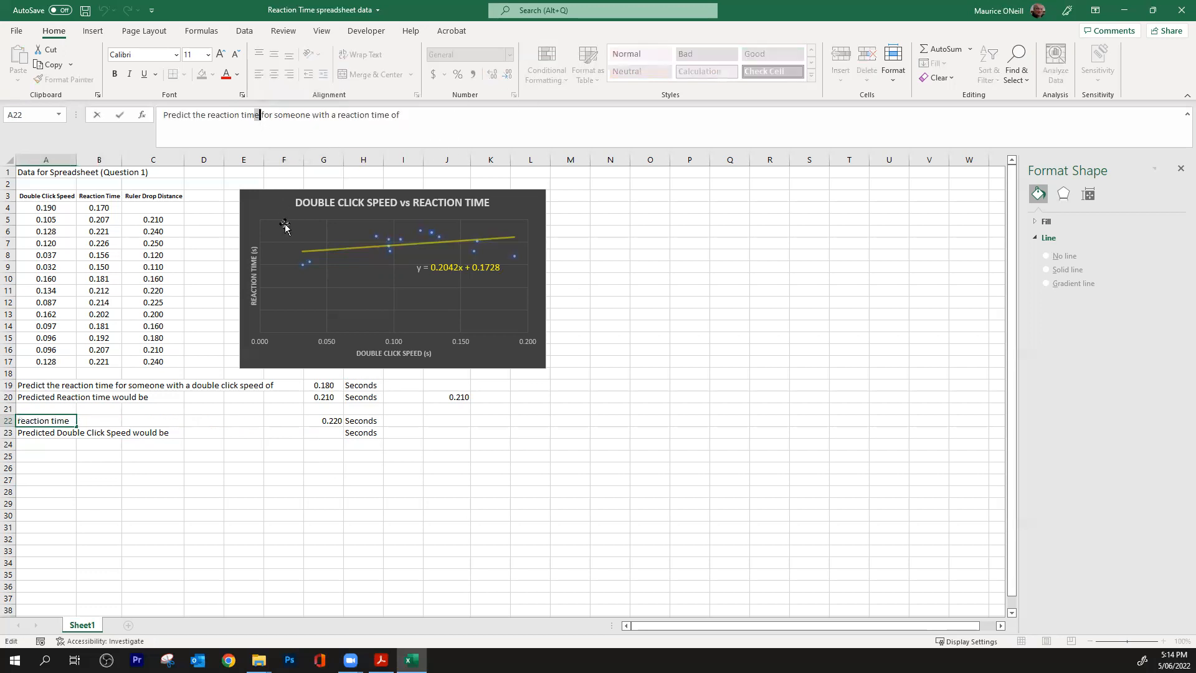
pyautogui.press('BackSpace')
pyautogui.press('BackSpace')
pyautogui.press('BackSpace')
pyautogui.press('BackSpace')
pyautogui.press('BackSpace')
pyautogui.press('BackSpace')
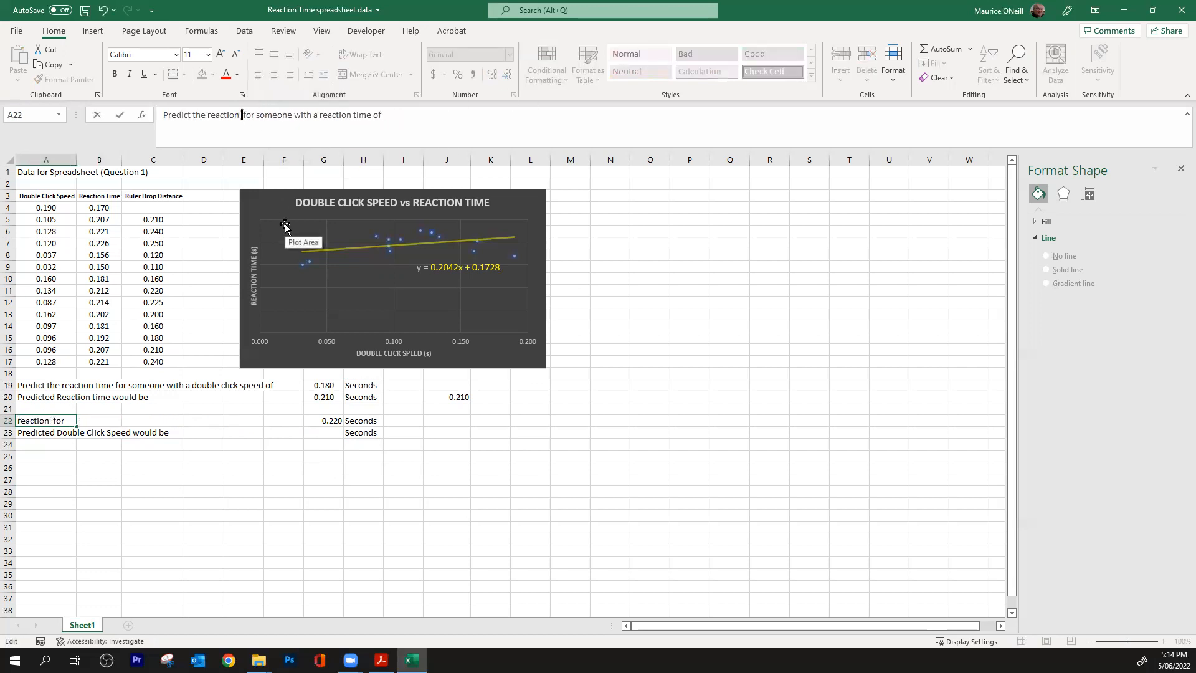
pyautogui.press('BackSpace')
pyautogui.press('BackSpace')
pyautogui.press('BackSpace')
pyautogui.press('BackSpace')
pyautogui.press('BackSpace')
pyautogui.press('BackSpace')
pyautogui.press('BackSpace')
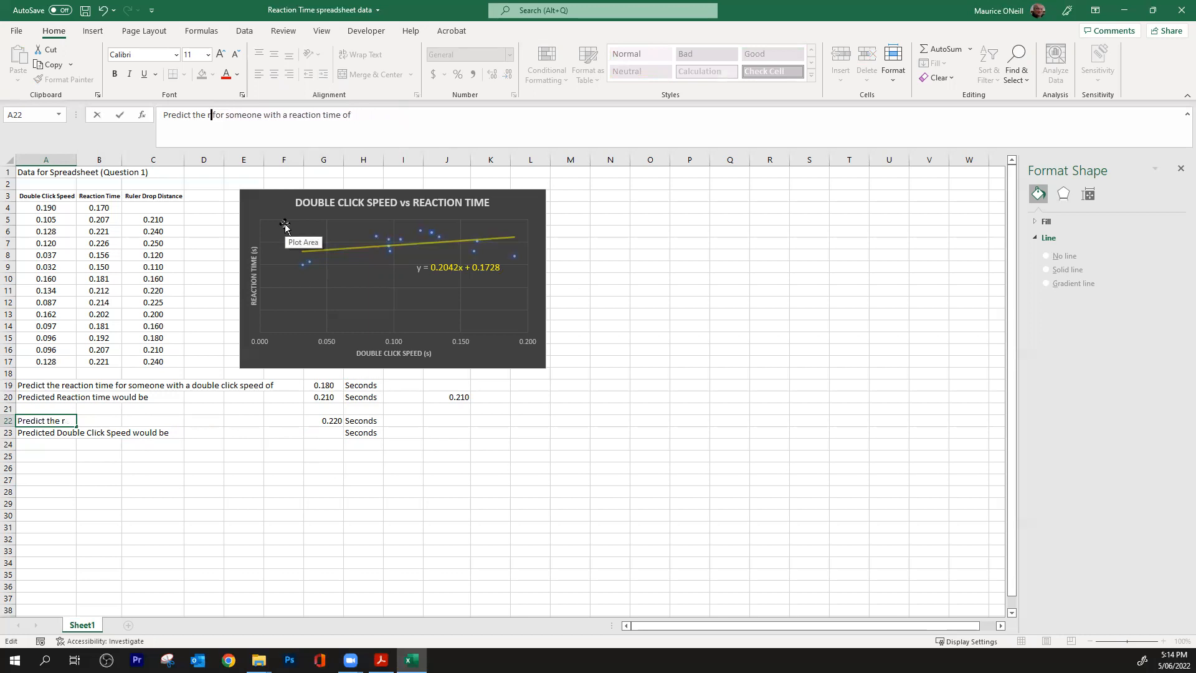
pyautogui.write('Double')
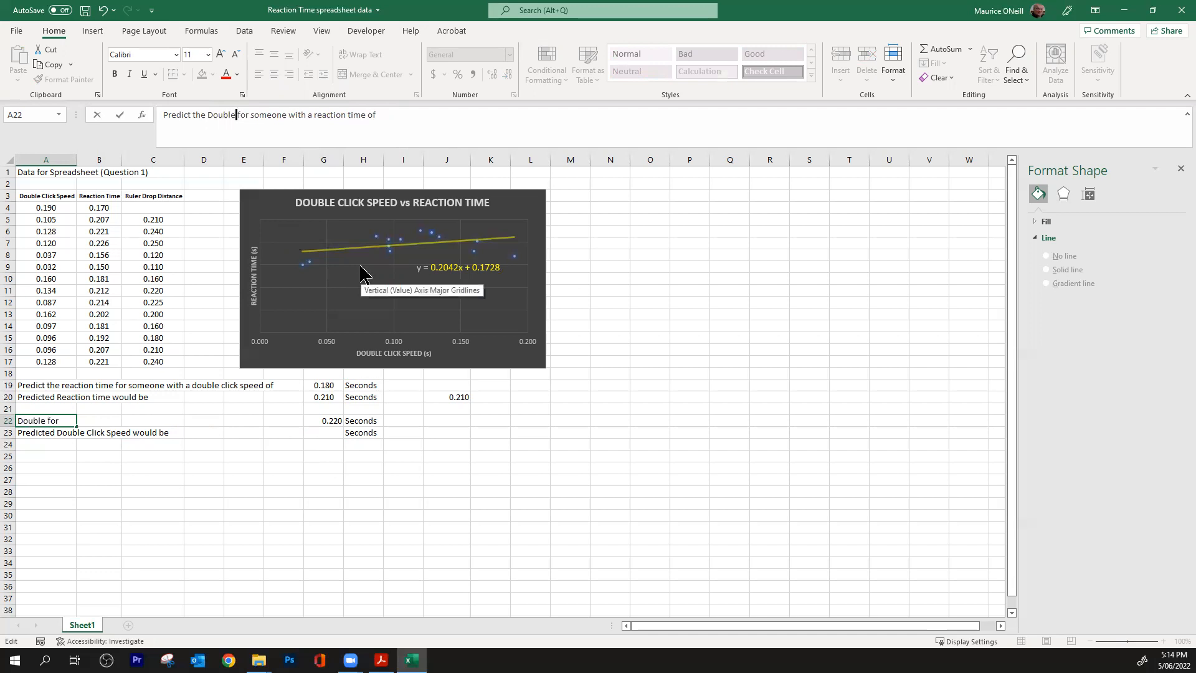
pyautogui.write(' Click')
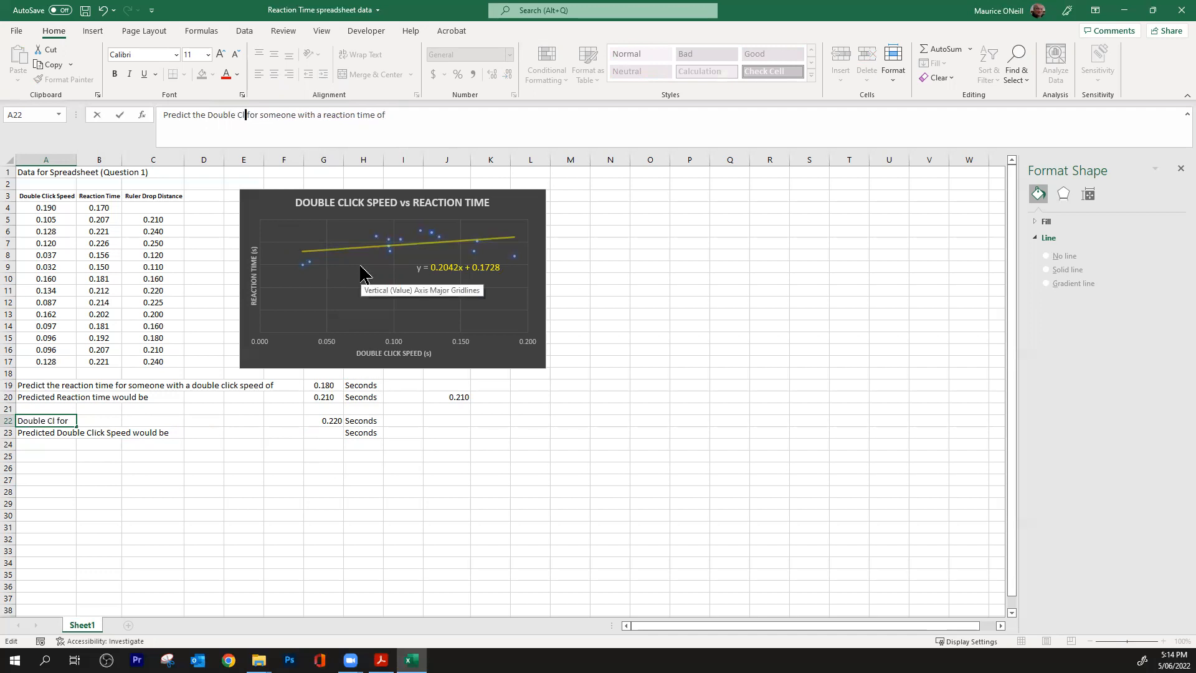
pyautogui.write(' Speed')
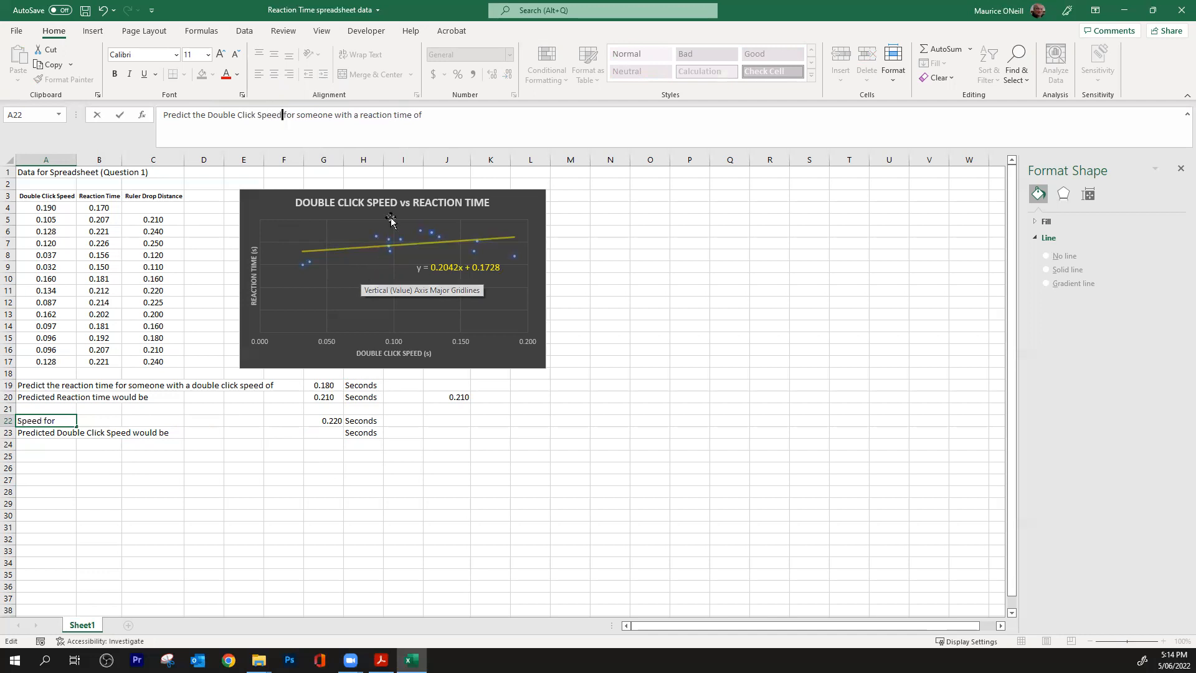
# - Capitalize "Reaction Time" in cell A22 so the label ends "for someone with a Reaction Time of"
pyautogui.click(364, 116)
pyautogui.write('R')
pyautogui.press('Delete')
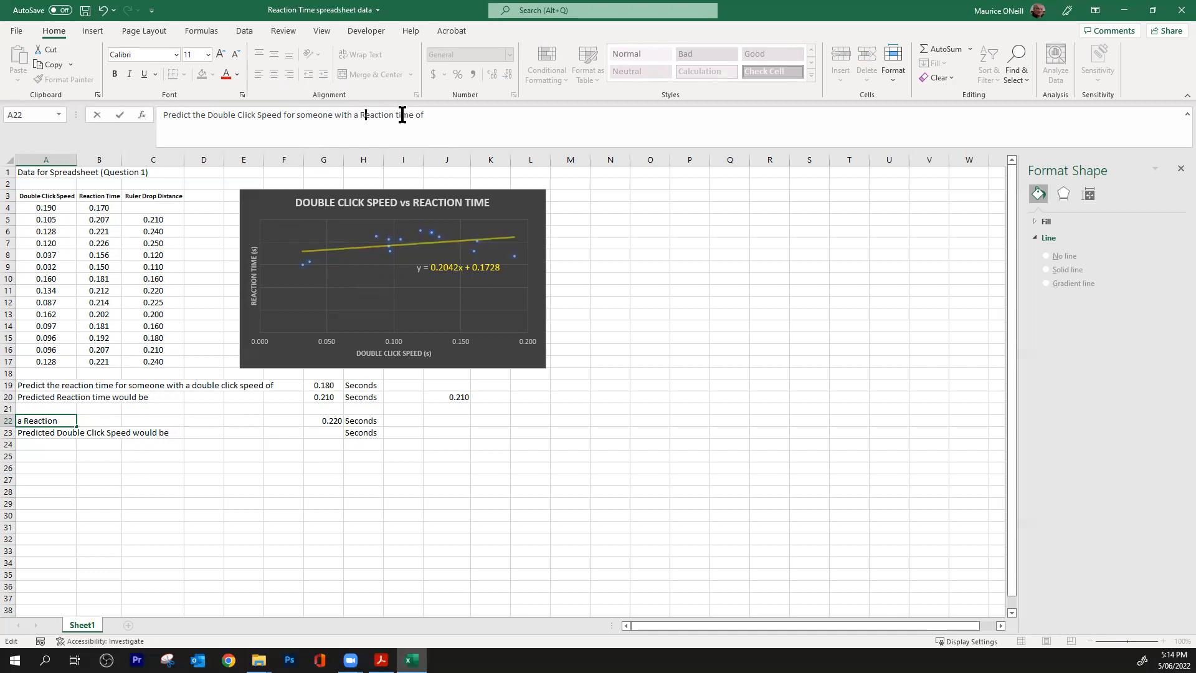
pyautogui.click(400, 116)
pyautogui.write('T')
pyautogui.press('Delete')
pyautogui.click(595, 213)
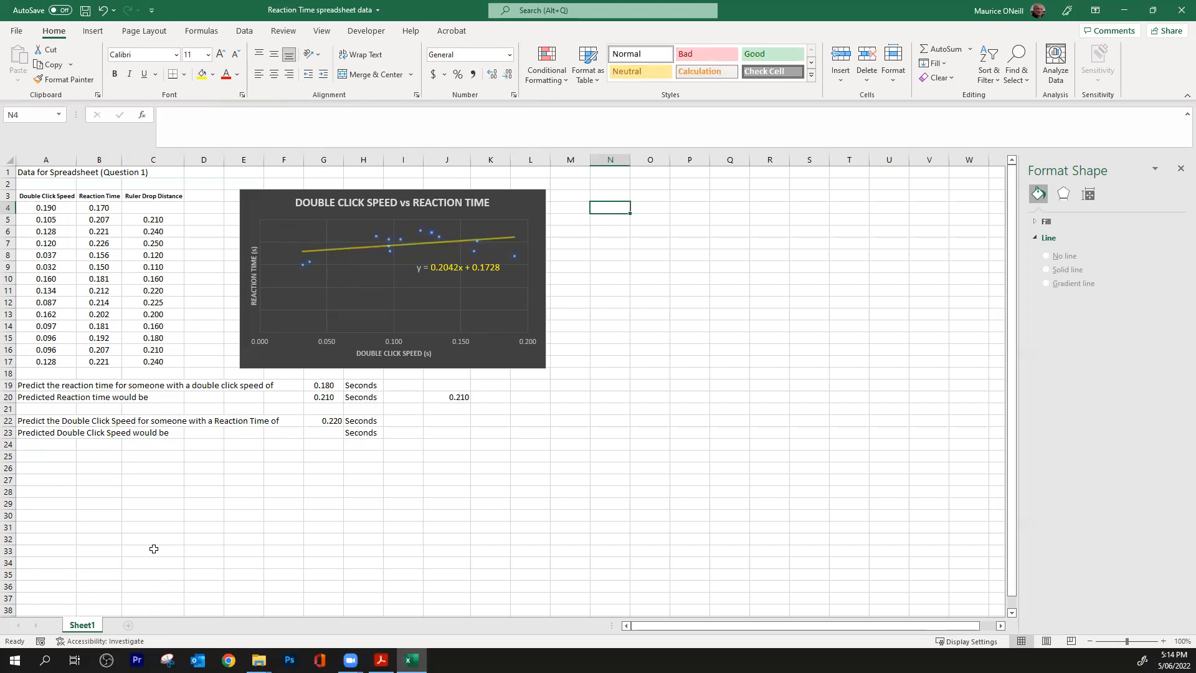
# - Capitalize "Reaction Time" in the first prediction's label in cell A19
pyautogui.click(49, 387)
pyautogui.click(212, 116)
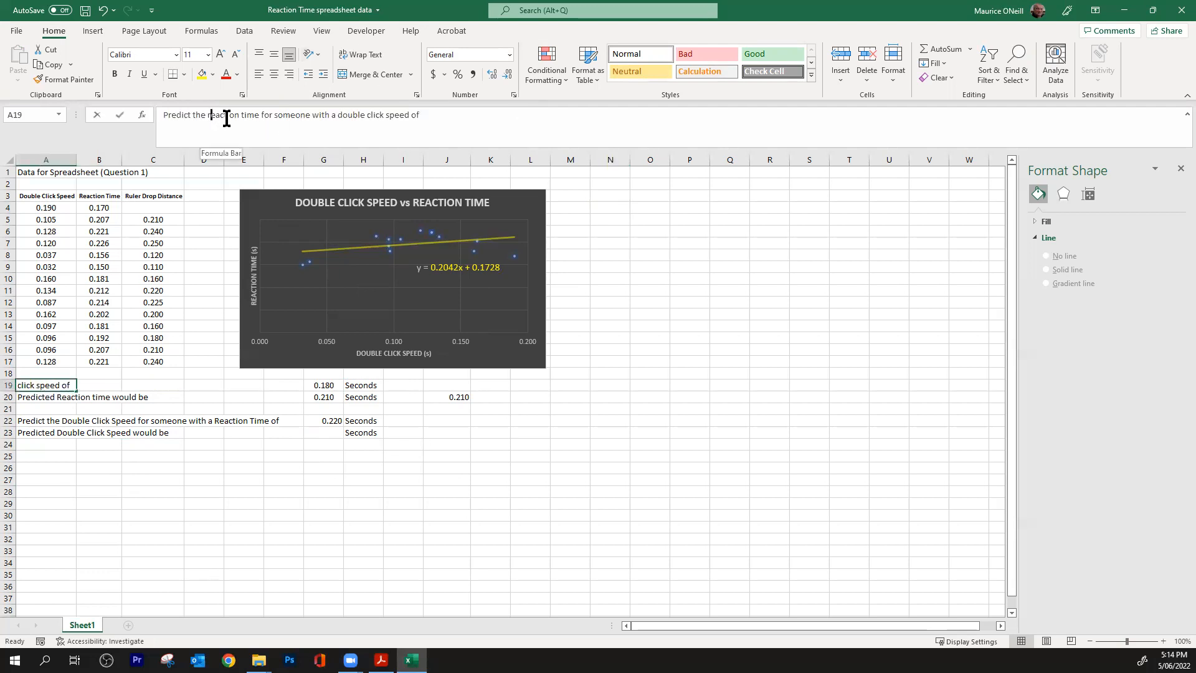
pyautogui.press('Delete')
pyautogui.write('R')
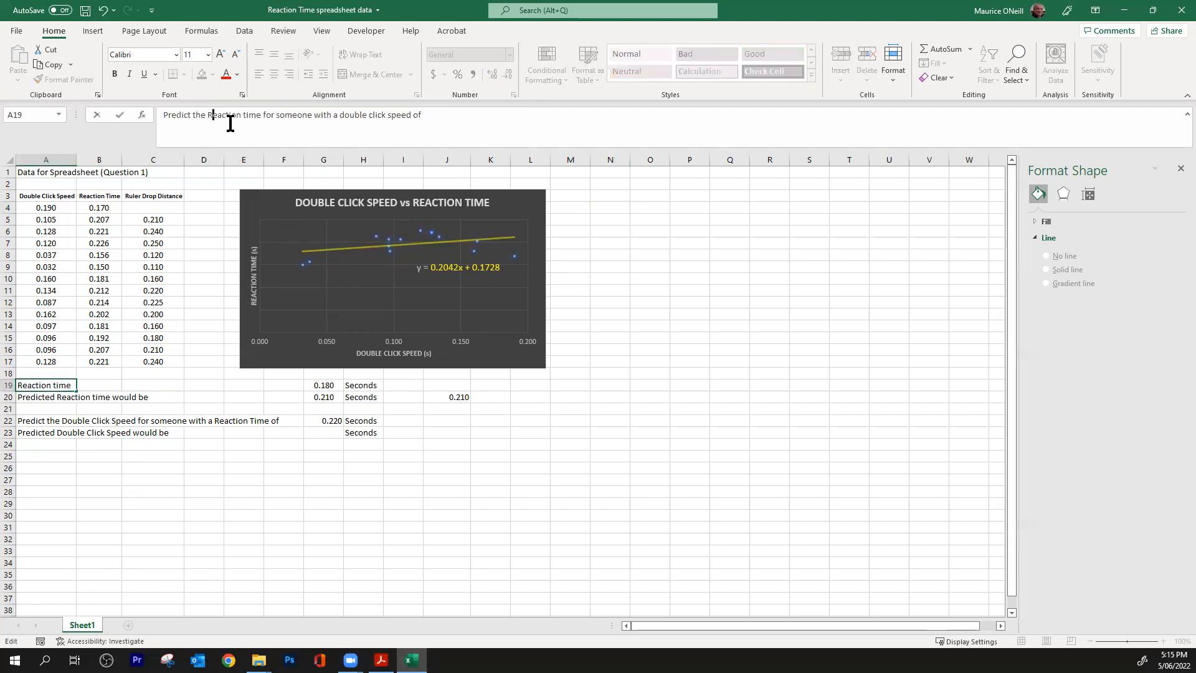
pyautogui.click(246, 114)
pyautogui.press('Delete')
pyautogui.write('T')
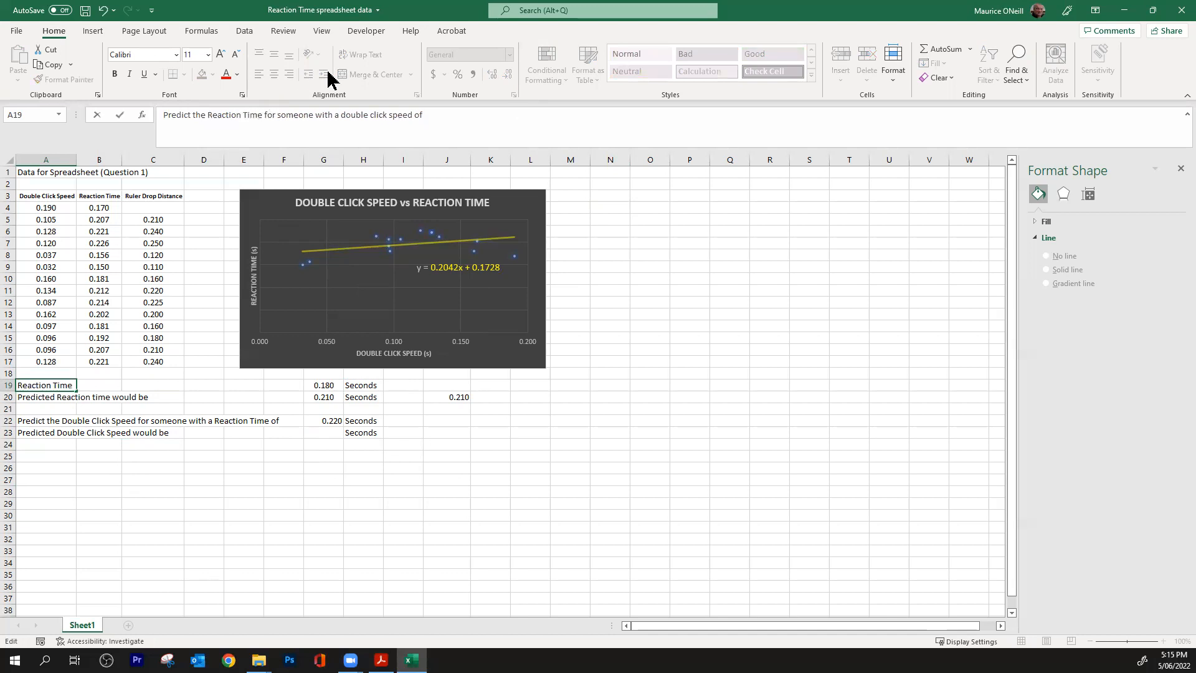
# - Capitalize "Double Click Speed" in cell A19 so the label ends "for someone with a Double Click Speed of"
pyautogui.click(347, 115)
pyautogui.press('Delete')
pyautogui.write('D')
pyautogui.click(372, 114)
pyautogui.press('Delete')
pyautogui.write('C')
pyautogui.click(397, 115)
pyautogui.press('BackSpace')
pyautogui.write('S')
pyautogui.click(507, 134)
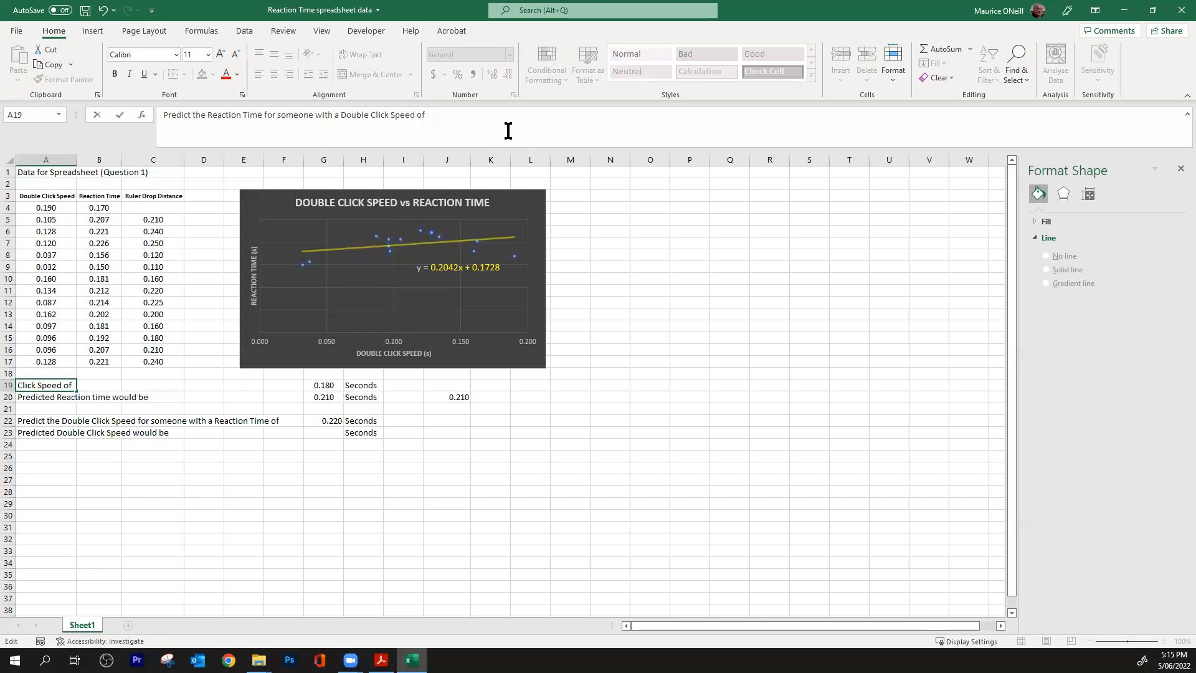
pyautogui.press('Return')
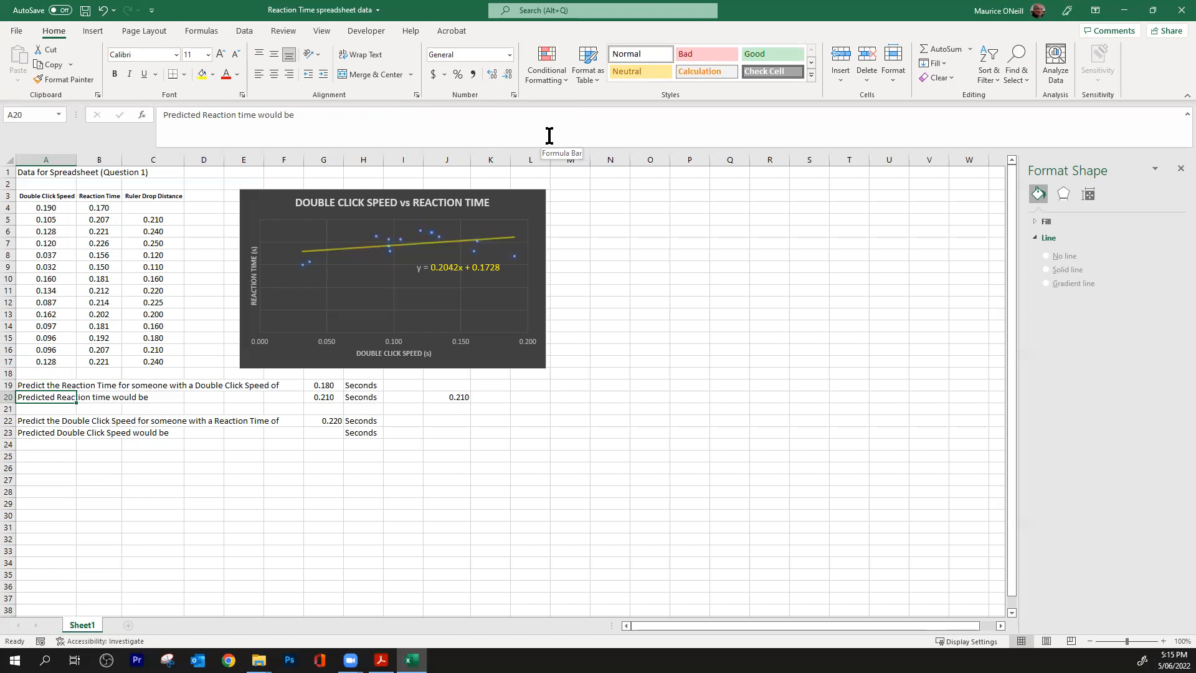
# - Calculate the predicted double-click speed in cell G23 with the rearranged trendline formula =(G22-0.1728)/0.2042
pyautogui.click(329, 435)
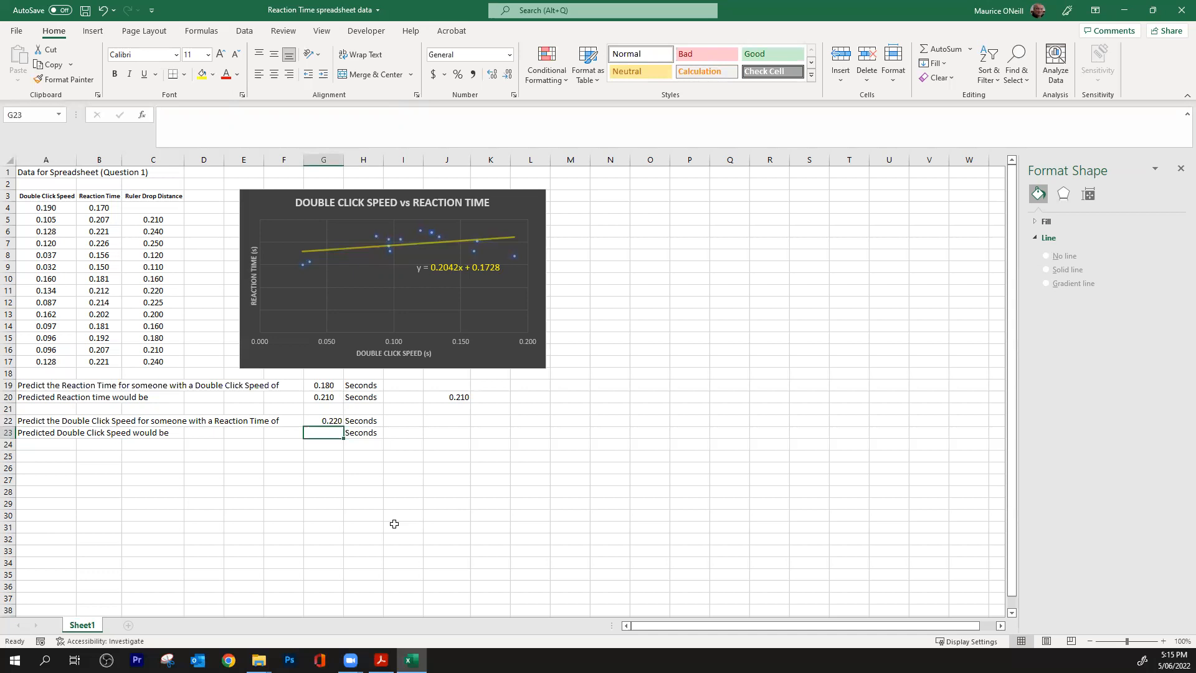
pyautogui.write('=')
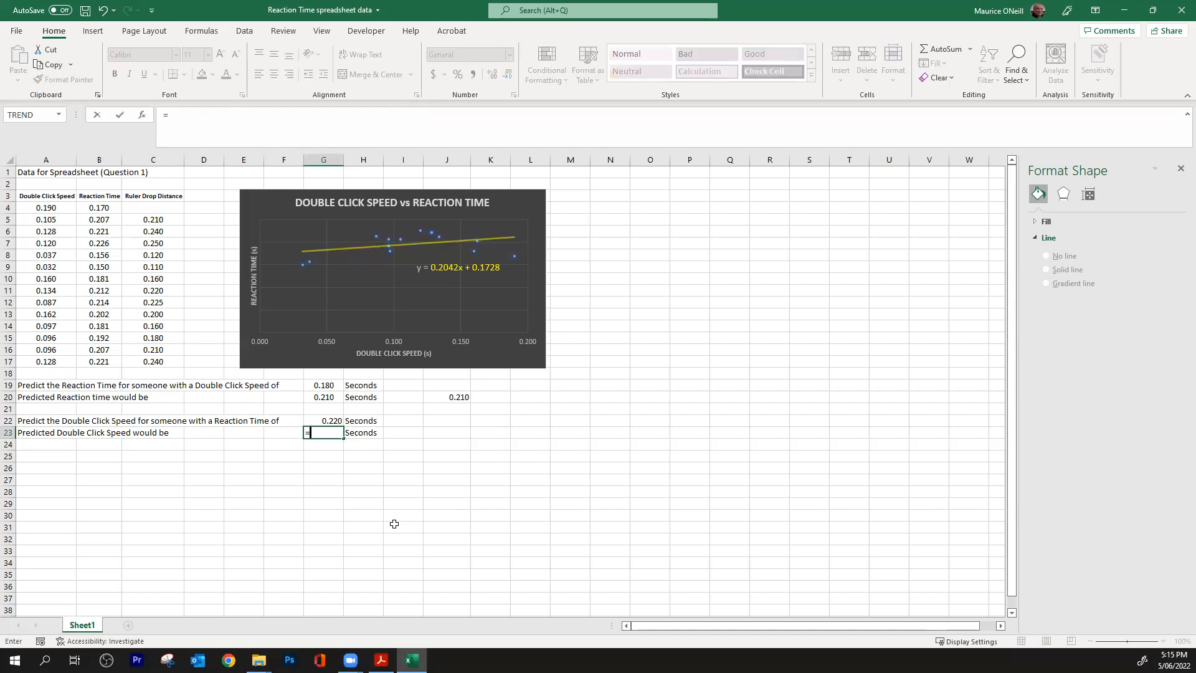
pyautogui.write('(')
pyautogui.click(336, 420)
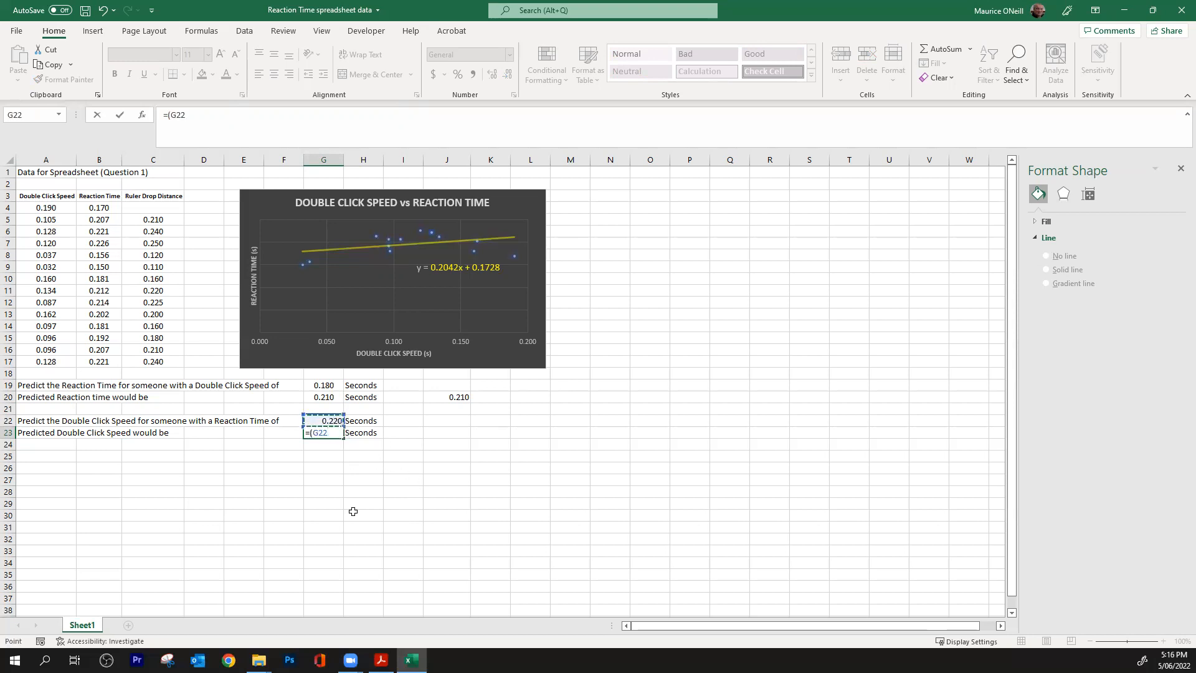
pyautogui.write('-0.1728')
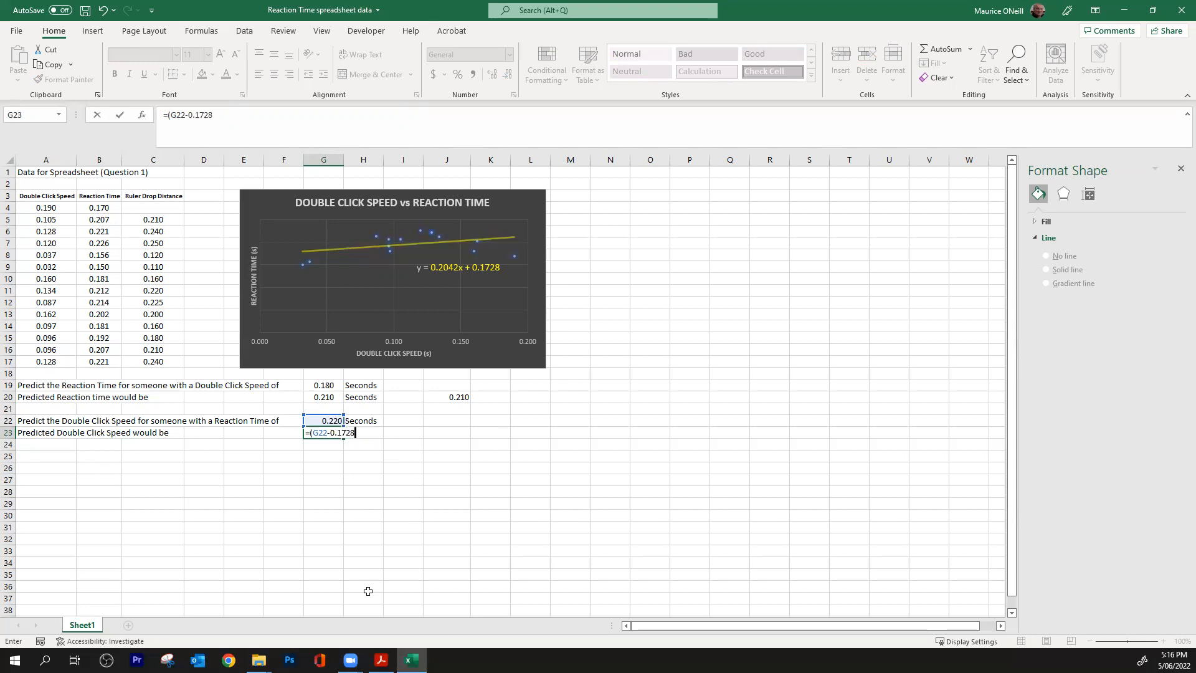
pyautogui.write(' )/.2042')
pyautogui.press('Return')
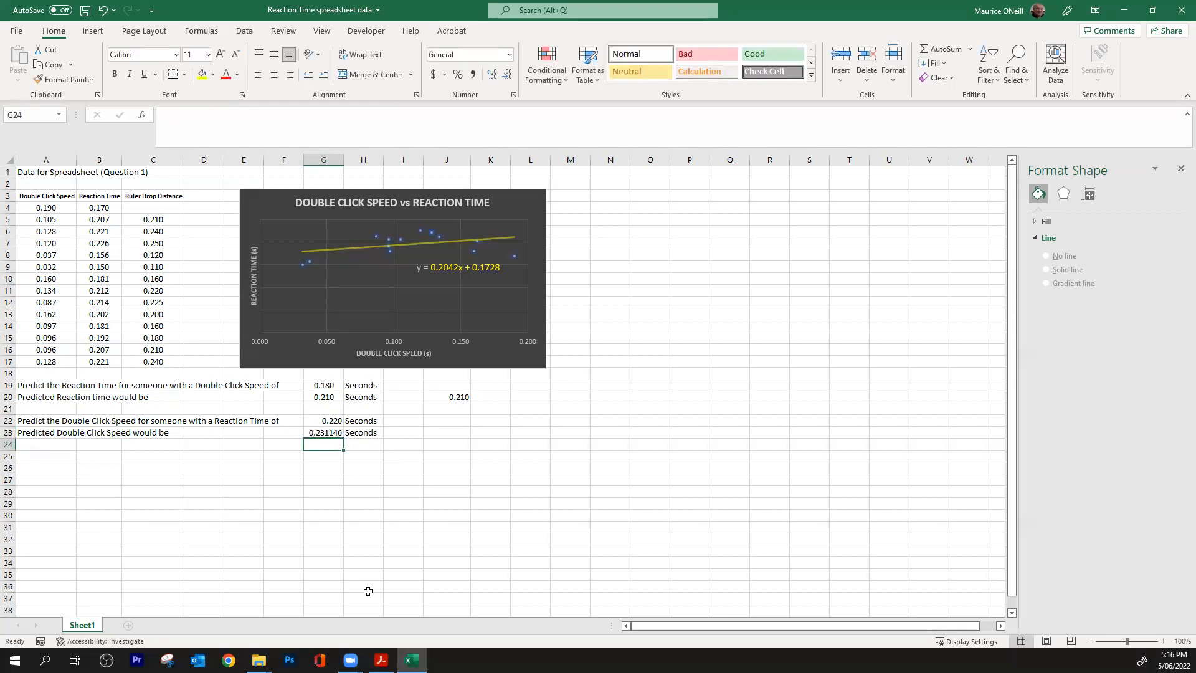
# - Format the predicted double-click speed in cell G23 to show three decimal places
pyautogui.click(335, 428)
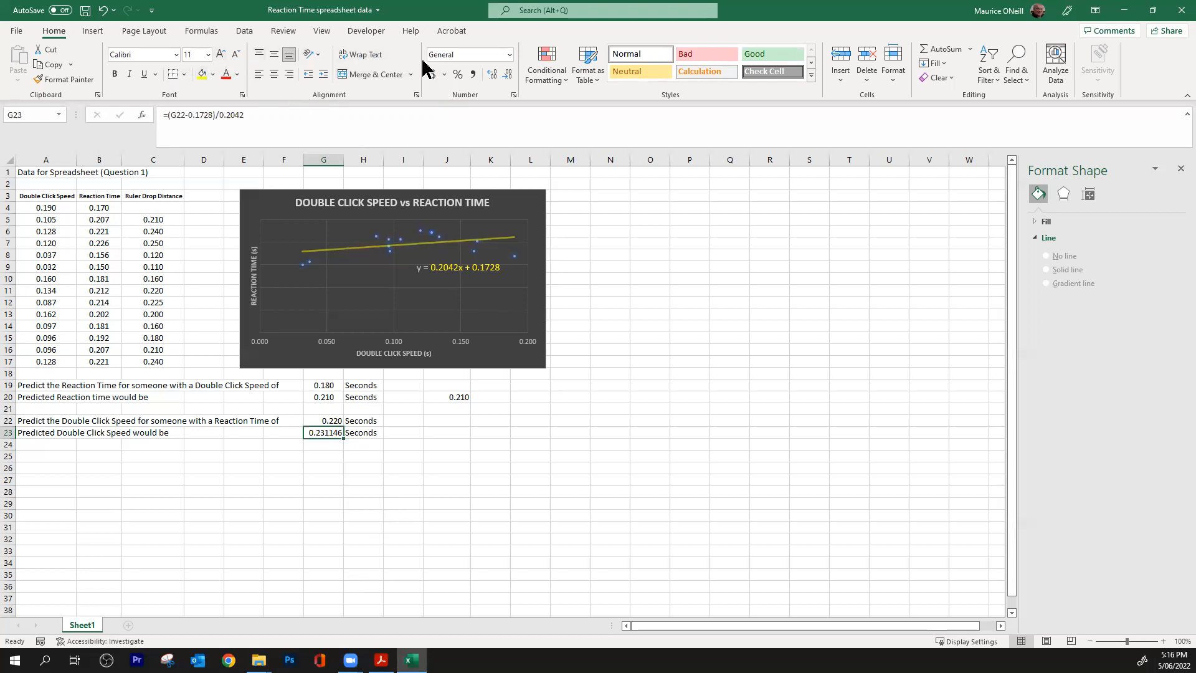
pyautogui.click(494, 75)
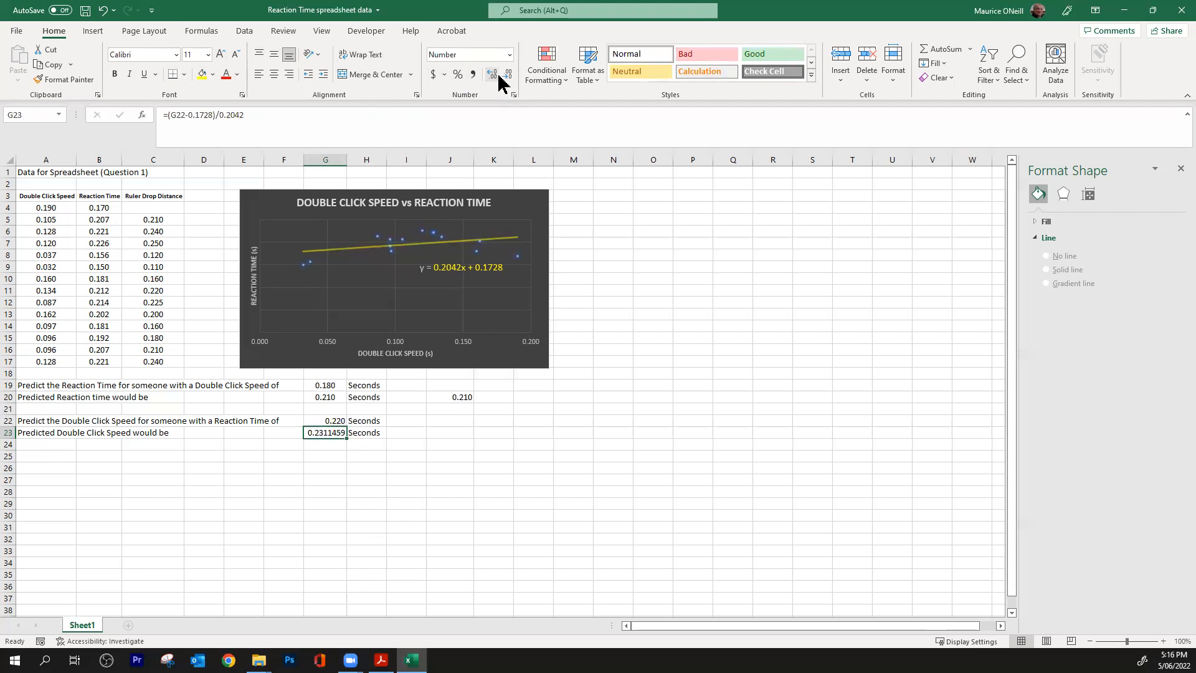
pyautogui.click(507, 75)
pyautogui.click(508, 74)
pyautogui.click(508, 75)
pyautogui.click(507, 75)
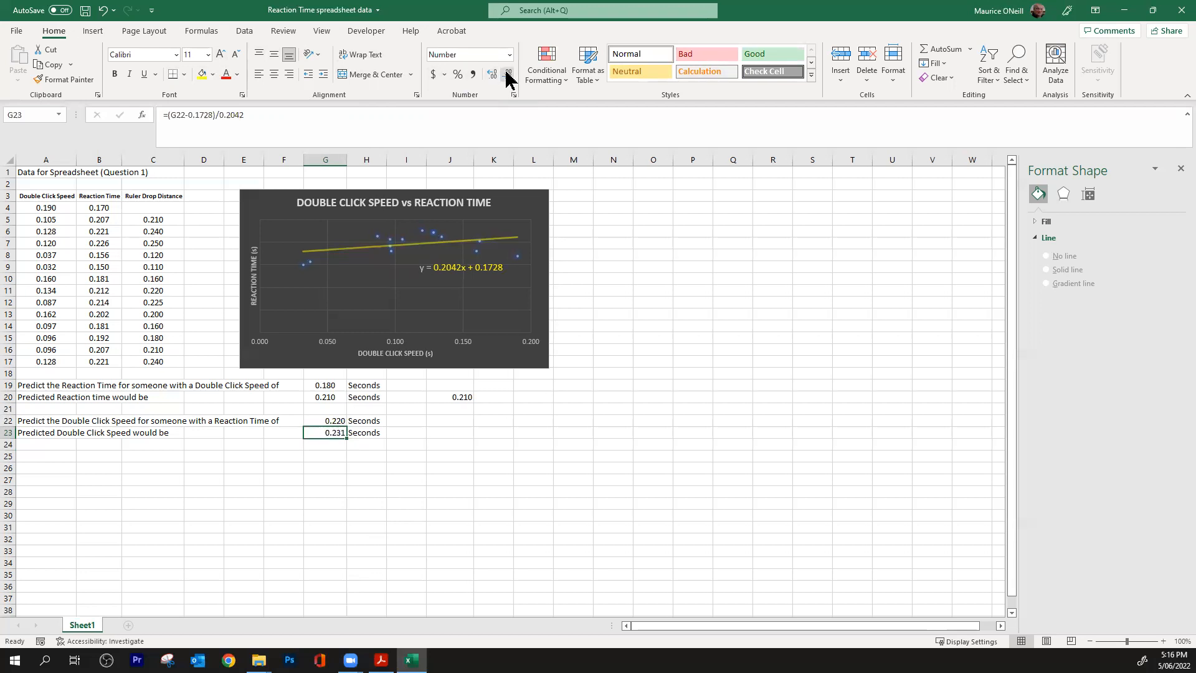
pyautogui.click(466, 542)
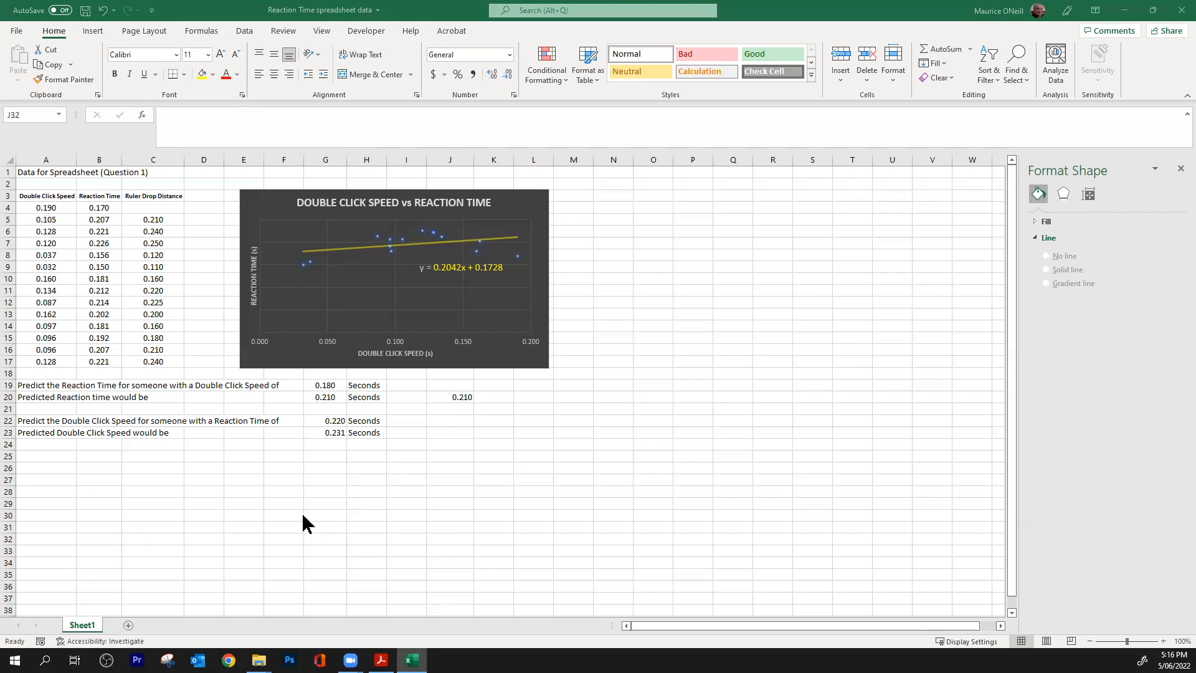
# - Center the second prediction's values in cells G22:G23 horizontally
pyautogui.moveTo(322, 421); pyautogui.dragTo(323, 430)
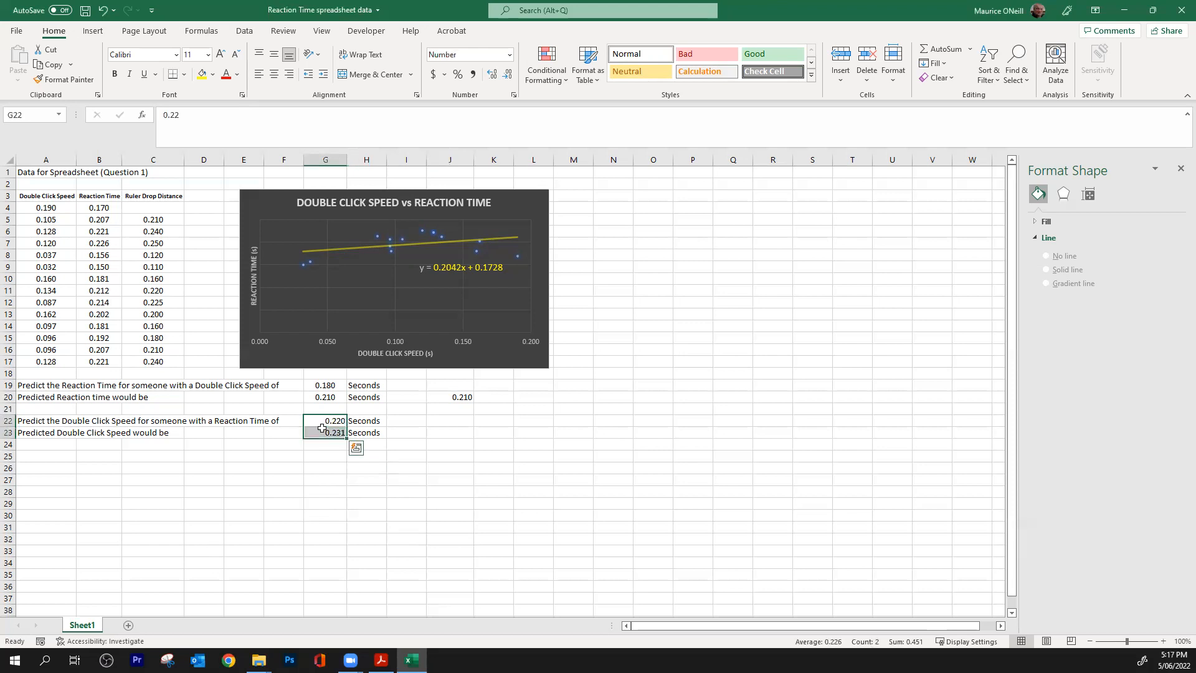
pyautogui.click(274, 75)
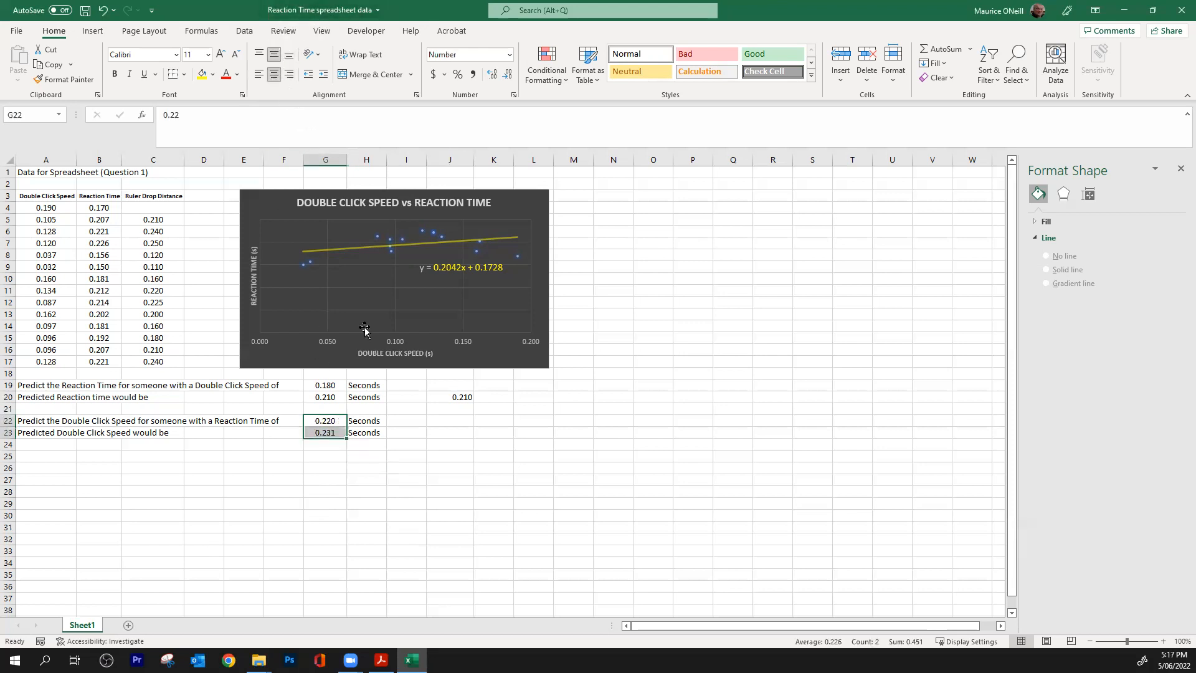
pyautogui.click(295, 515)
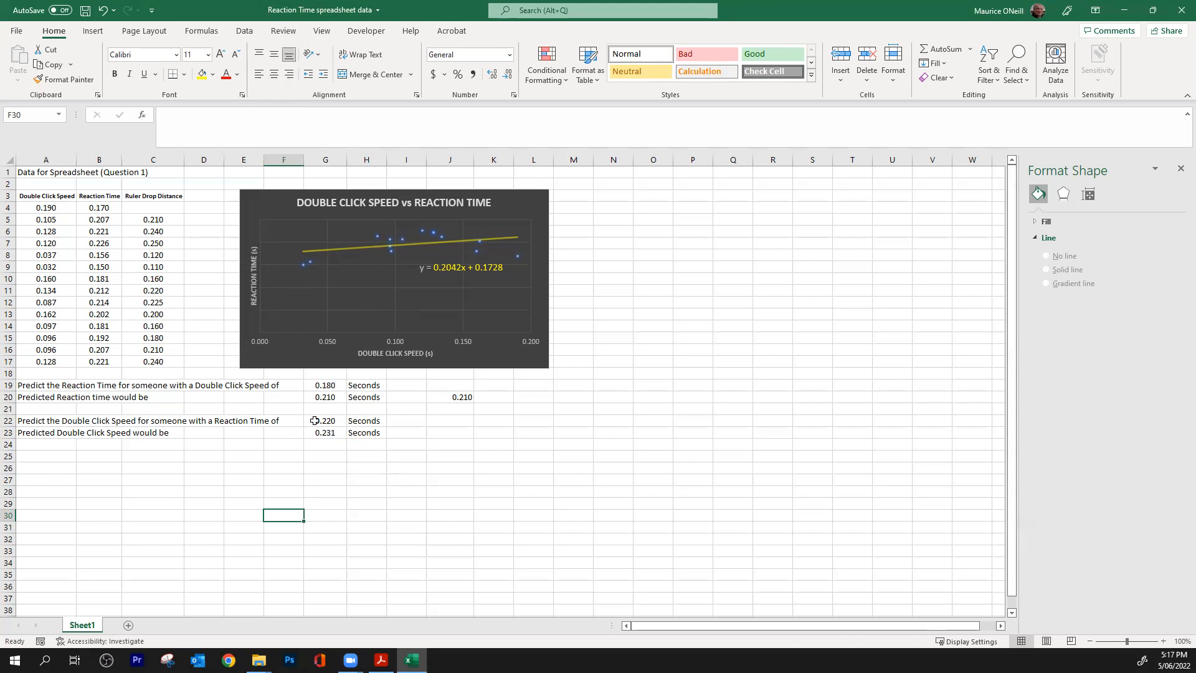
# - Add the primary vertical axis to the Double Click Speed vs Reaction Time chart
pyautogui.click(261, 301)
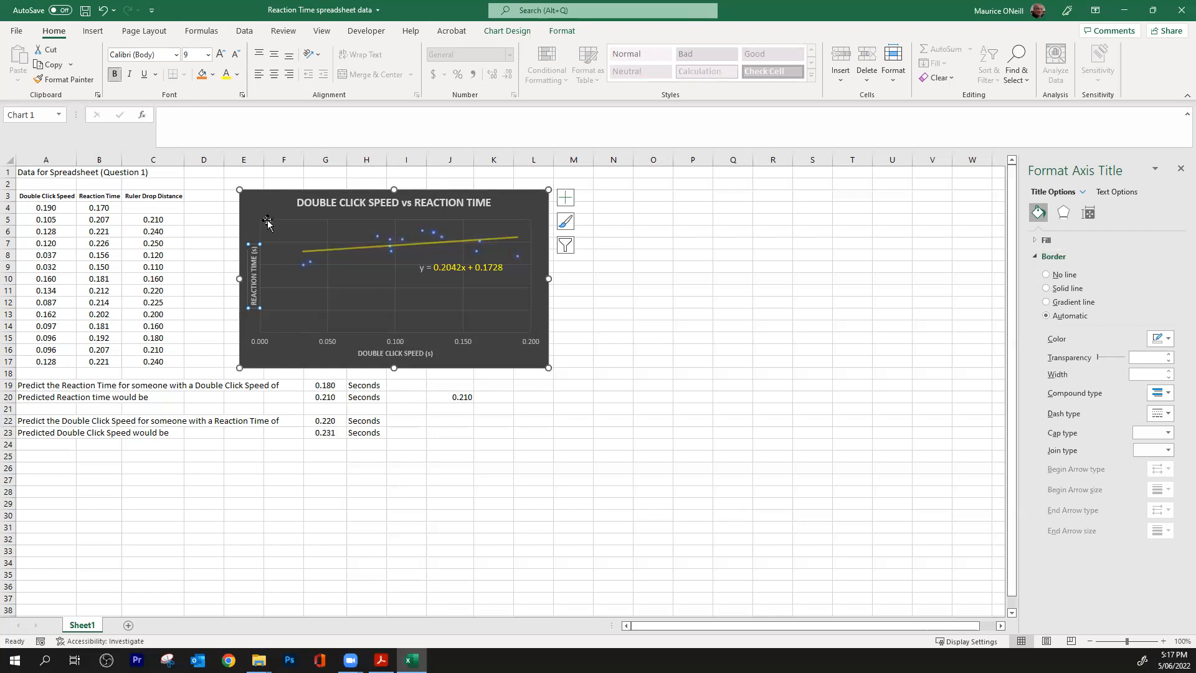
pyautogui.click(517, 31)
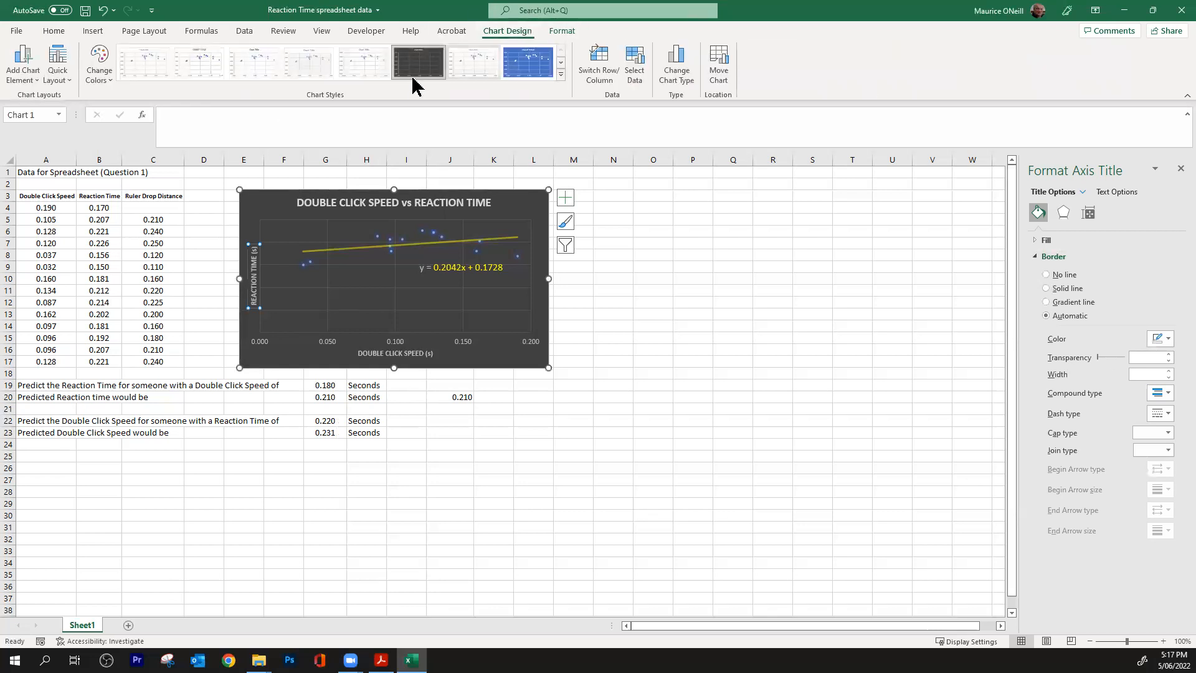
pyautogui.click(24, 74)
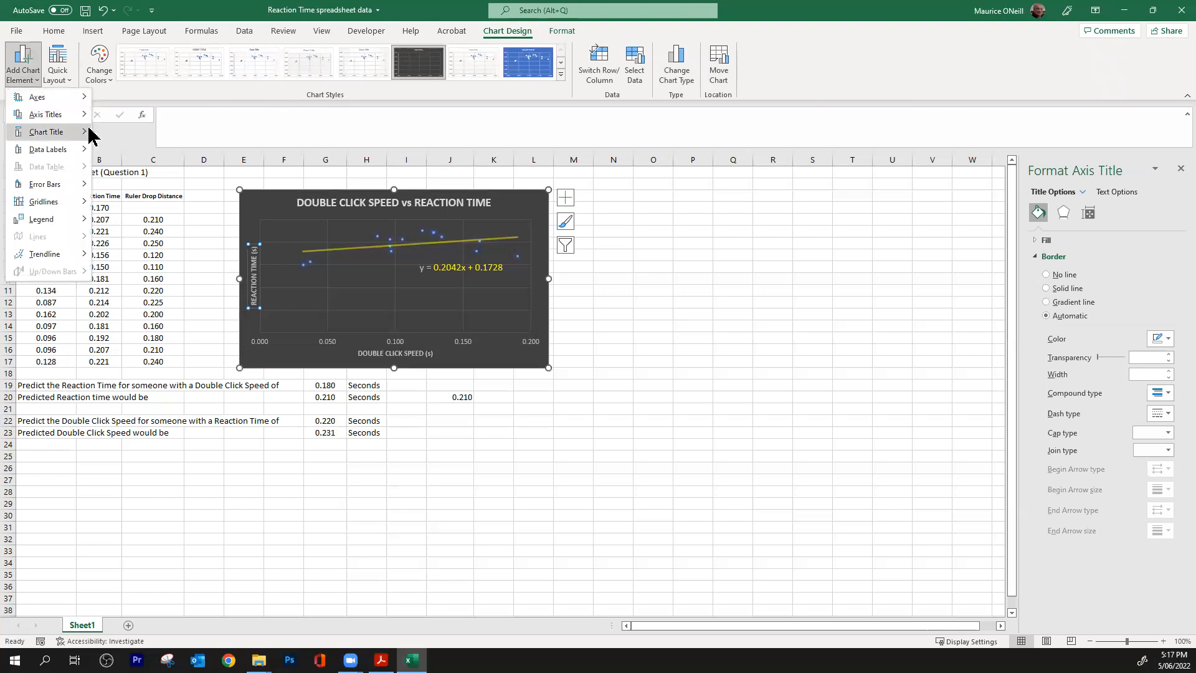
pyautogui.moveTo(84, 117)
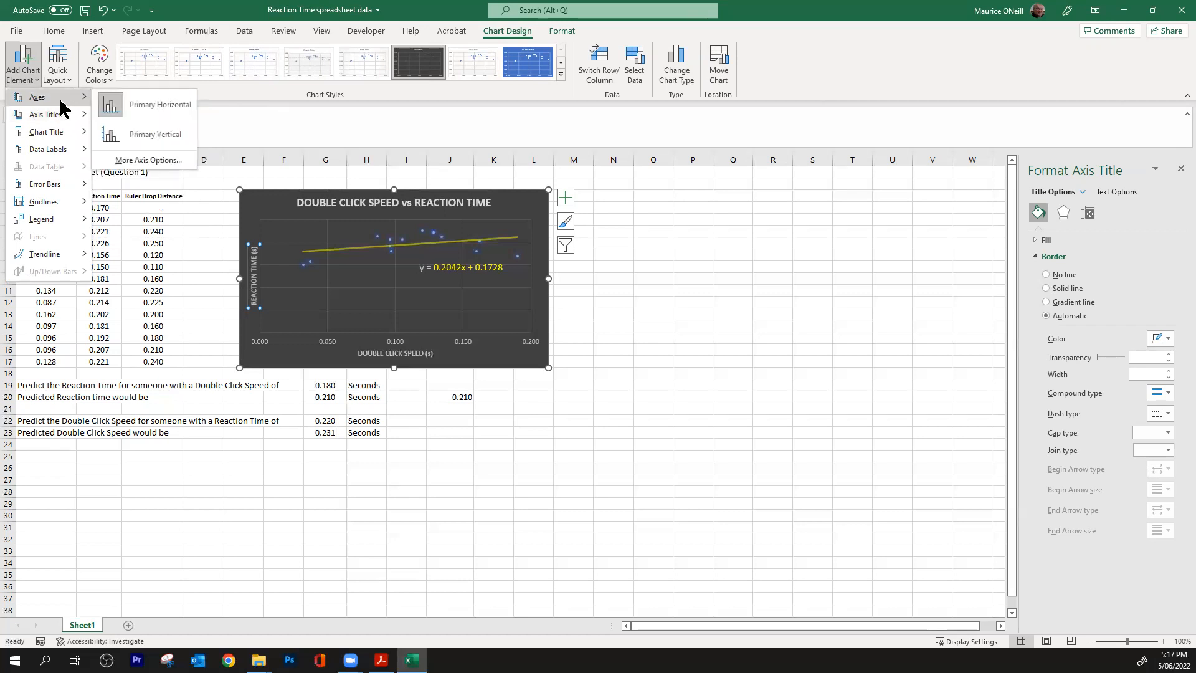
pyautogui.click(139, 138)
pyautogui.click(583, 396)
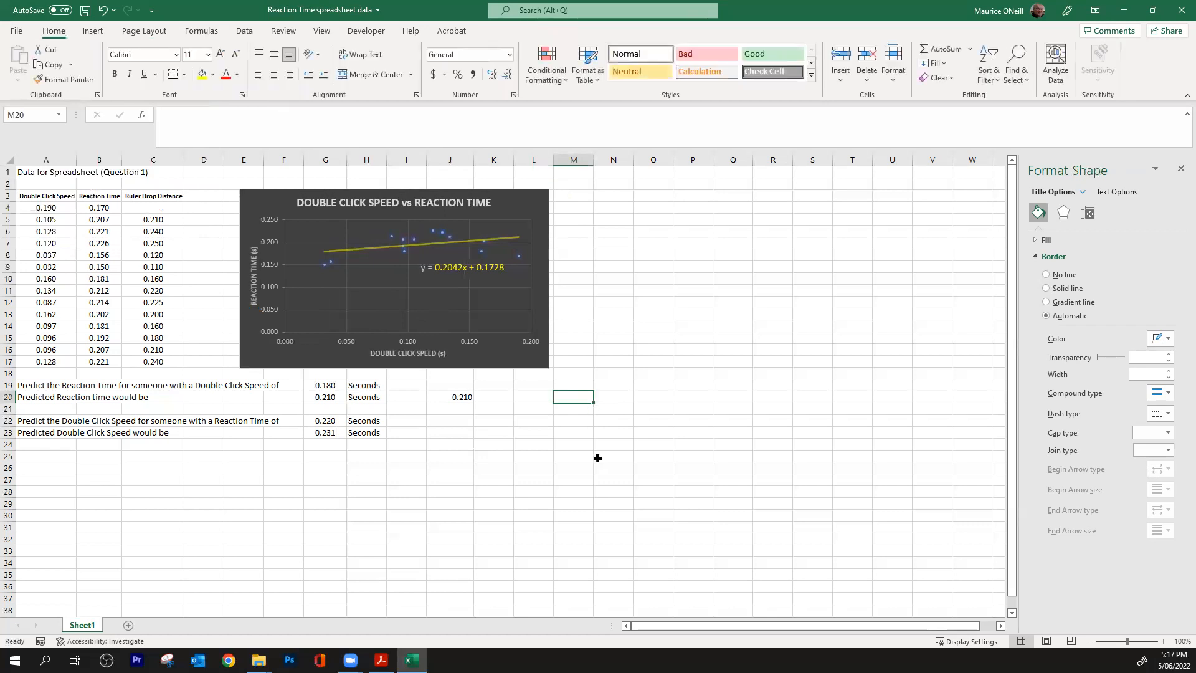
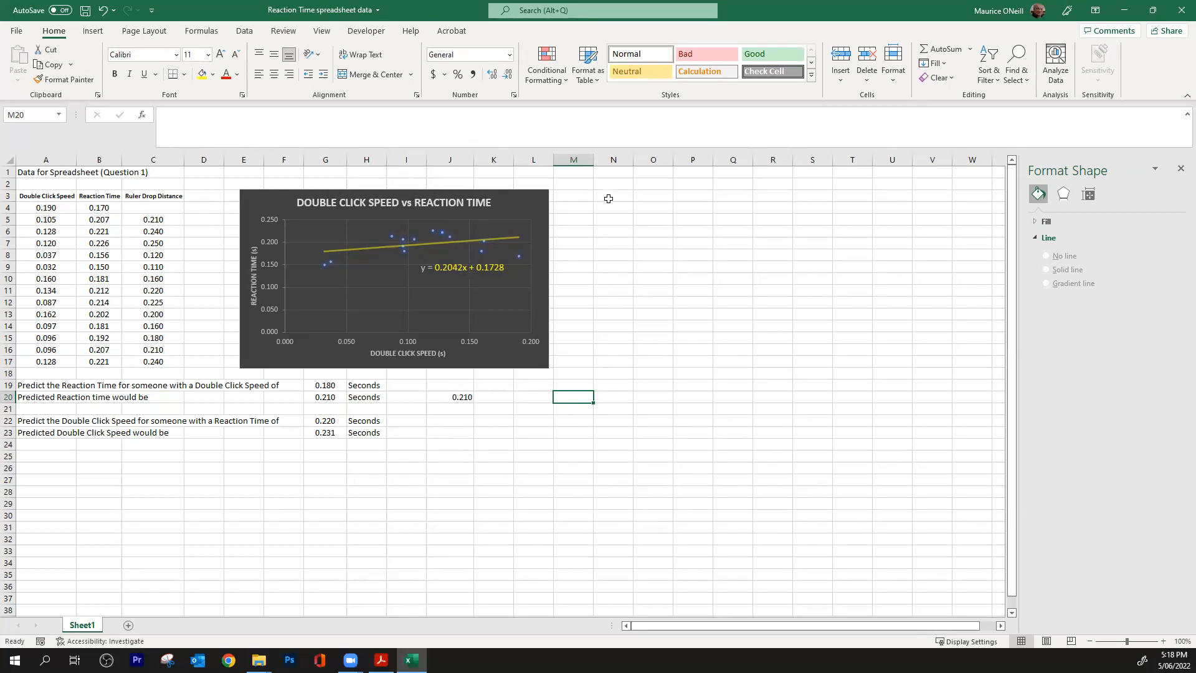
# - Extend the linear trendline on the scatter chart with a forward forecast of 0.05 periods
pyautogui.click(508, 238)
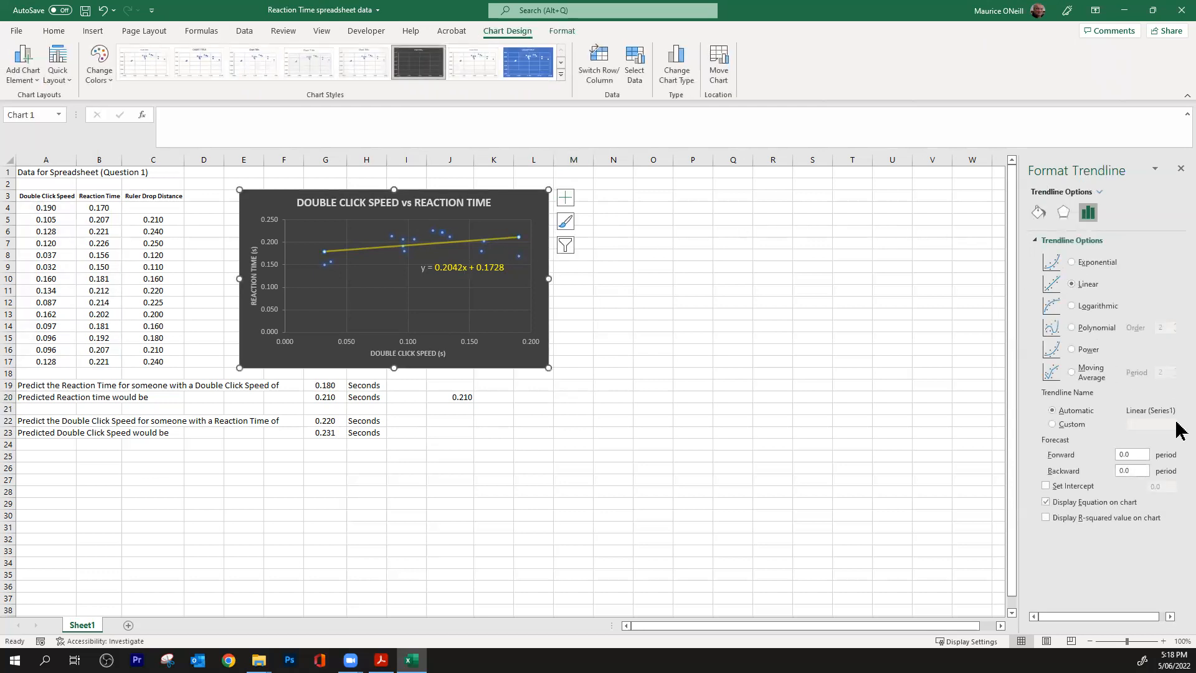
pyautogui.click(1139, 455)
pyautogui.write('2')
pyautogui.press('Return')
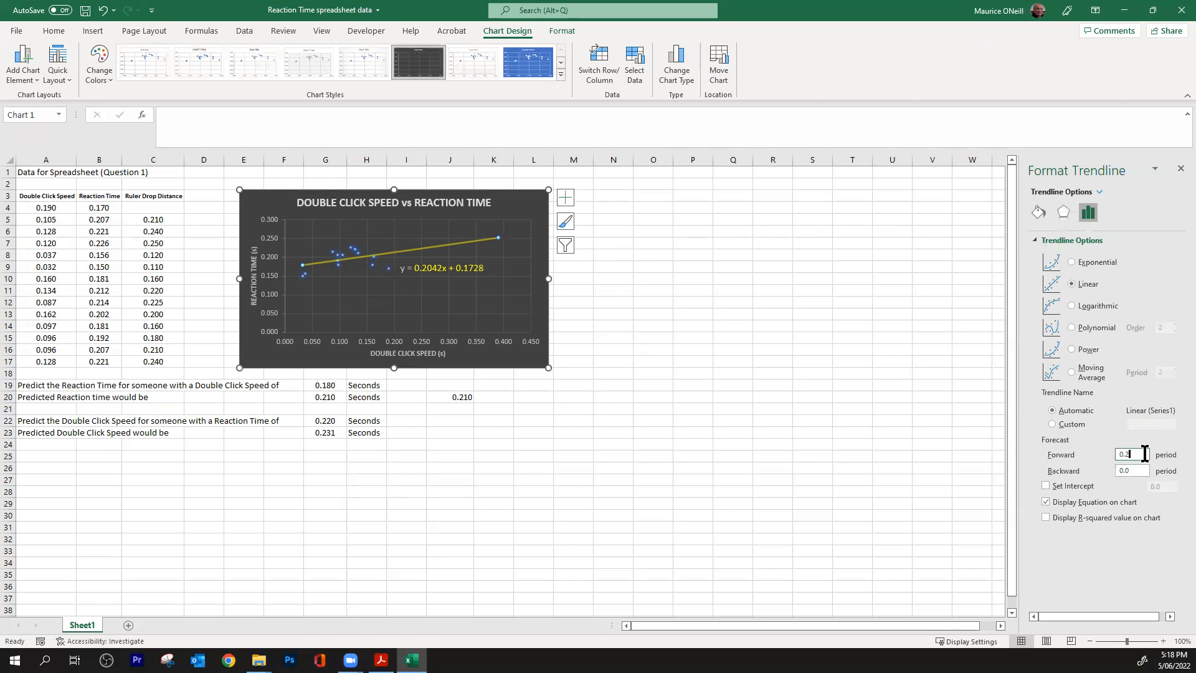
pyautogui.press('BackSpace')
pyautogui.write('05')
pyautogui.press('Return')
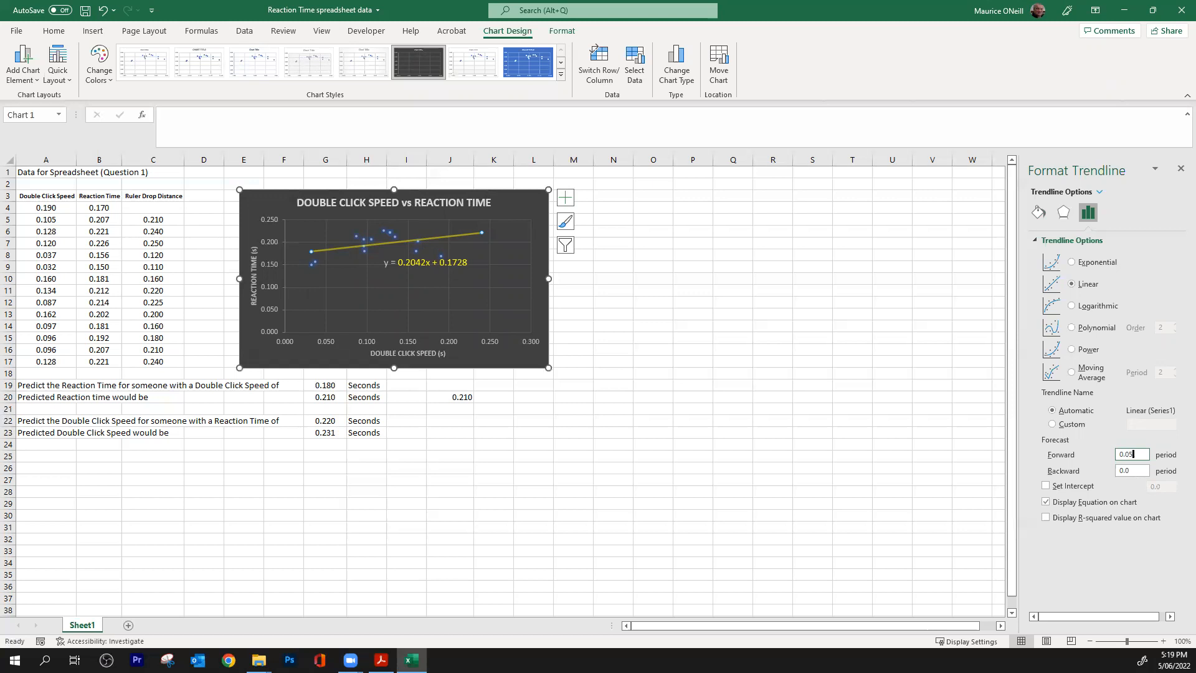
# - Move the trendline equation label to the empty area below the trendline, near the chart's 0.100 reaction-time gridline
pyautogui.click(426, 268)
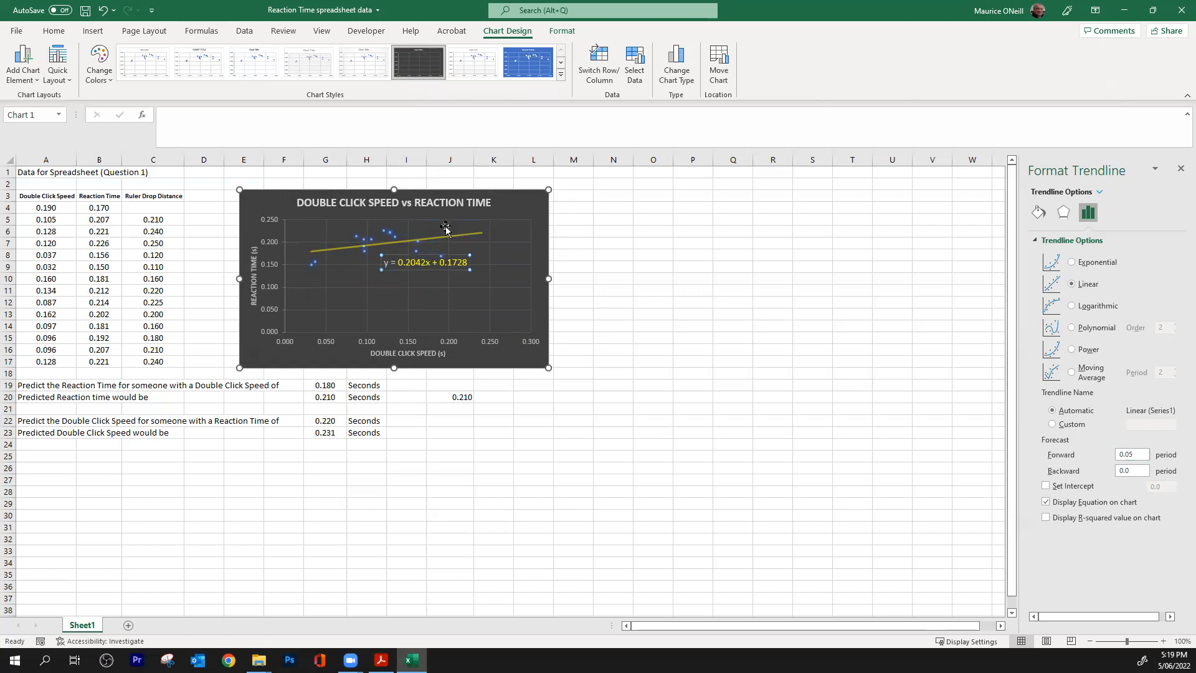
pyautogui.moveTo(446, 229); pyautogui.dragTo(446, 230)
pyautogui.click(514, 287)
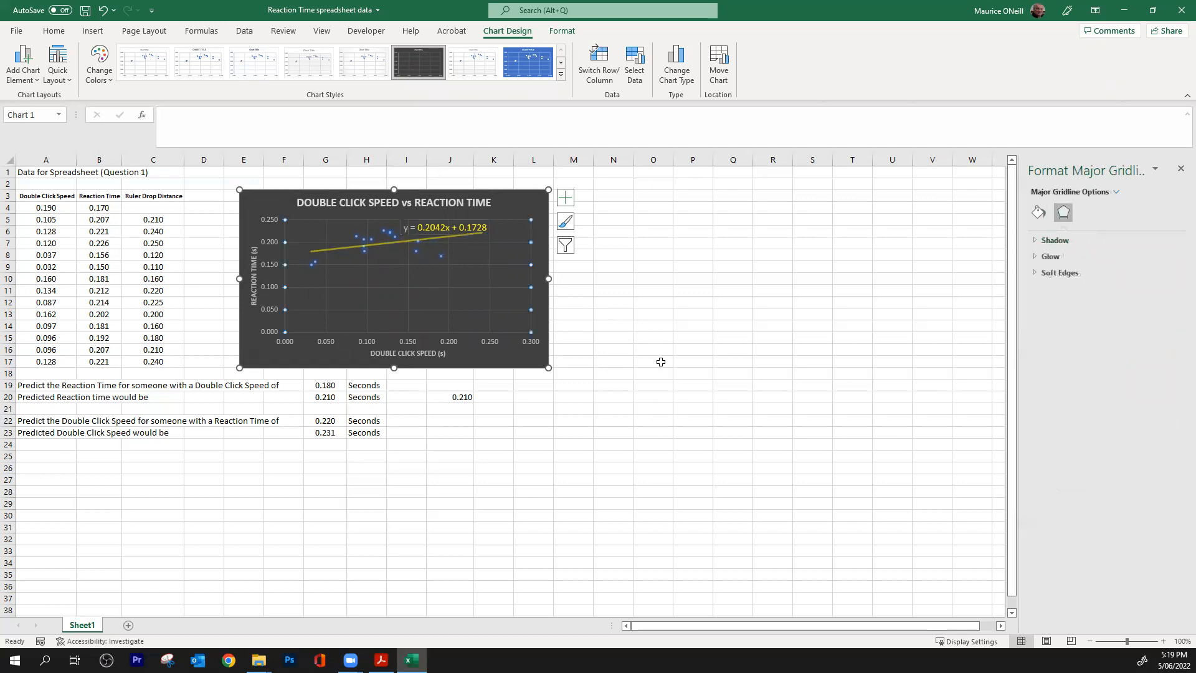
pyautogui.moveTo(444, 230); pyautogui.dragTo(457, 287)
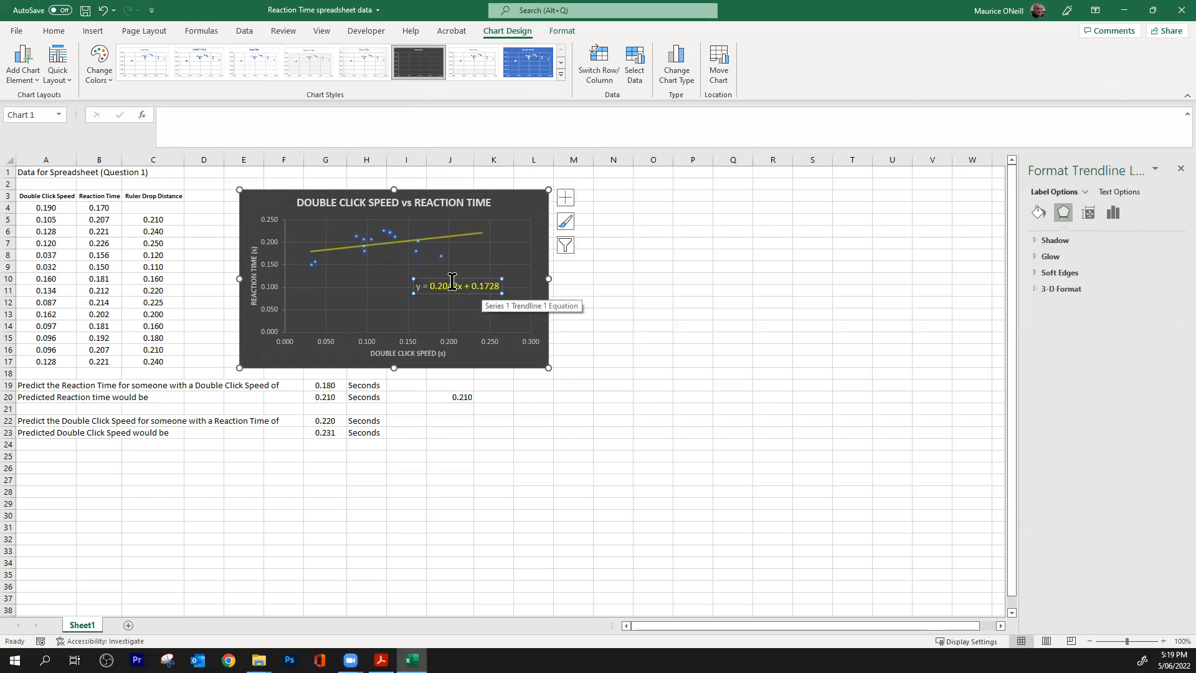
pyautogui.moveTo(454, 281); pyautogui.dragTo(355, 274)
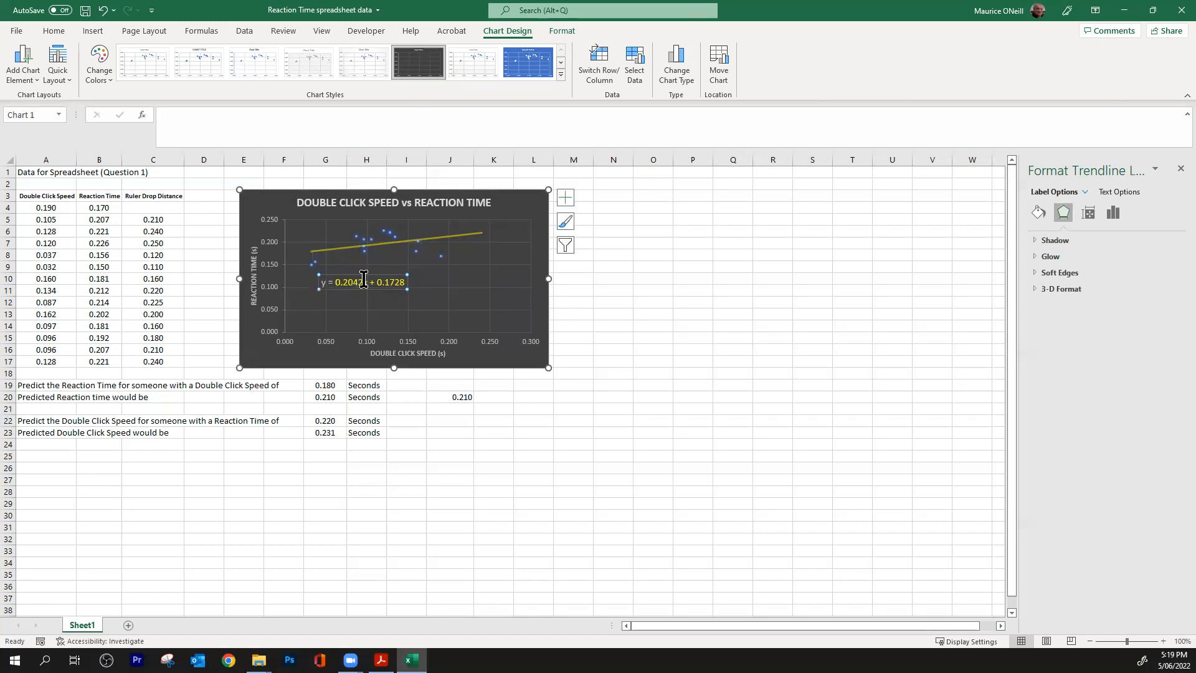
pyautogui.click(472, 301)
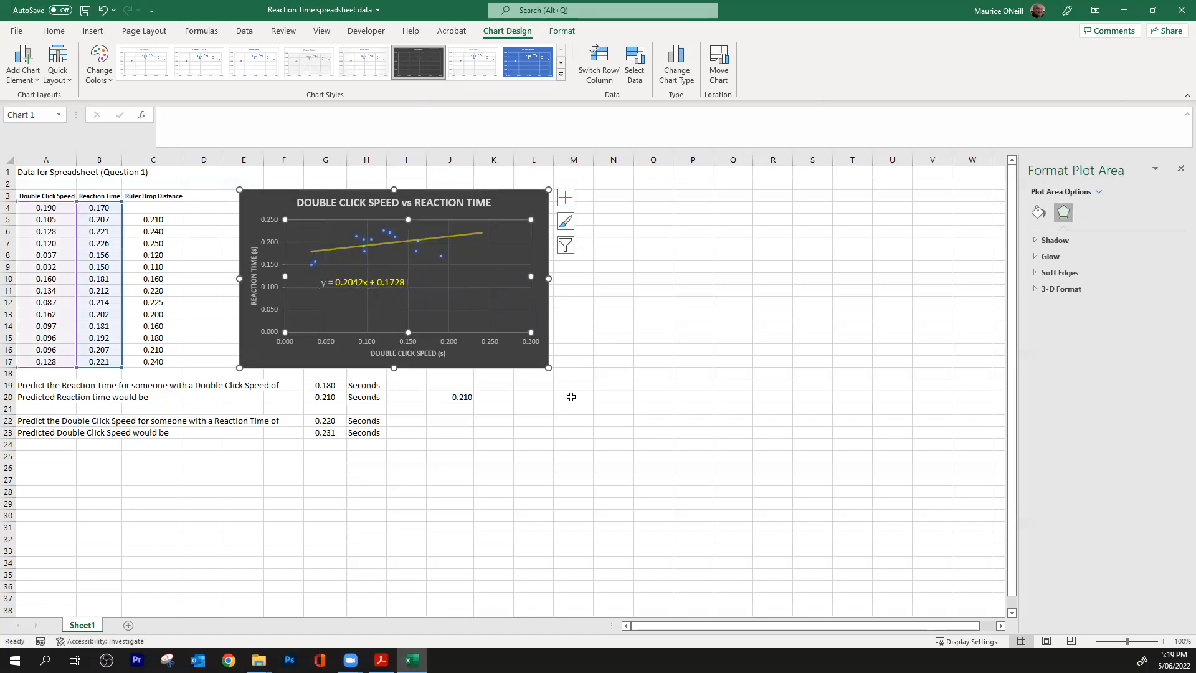
# - Apply a golden-yellow font color to the entire trendline equation, including the y
pyautogui.click(402, 284)
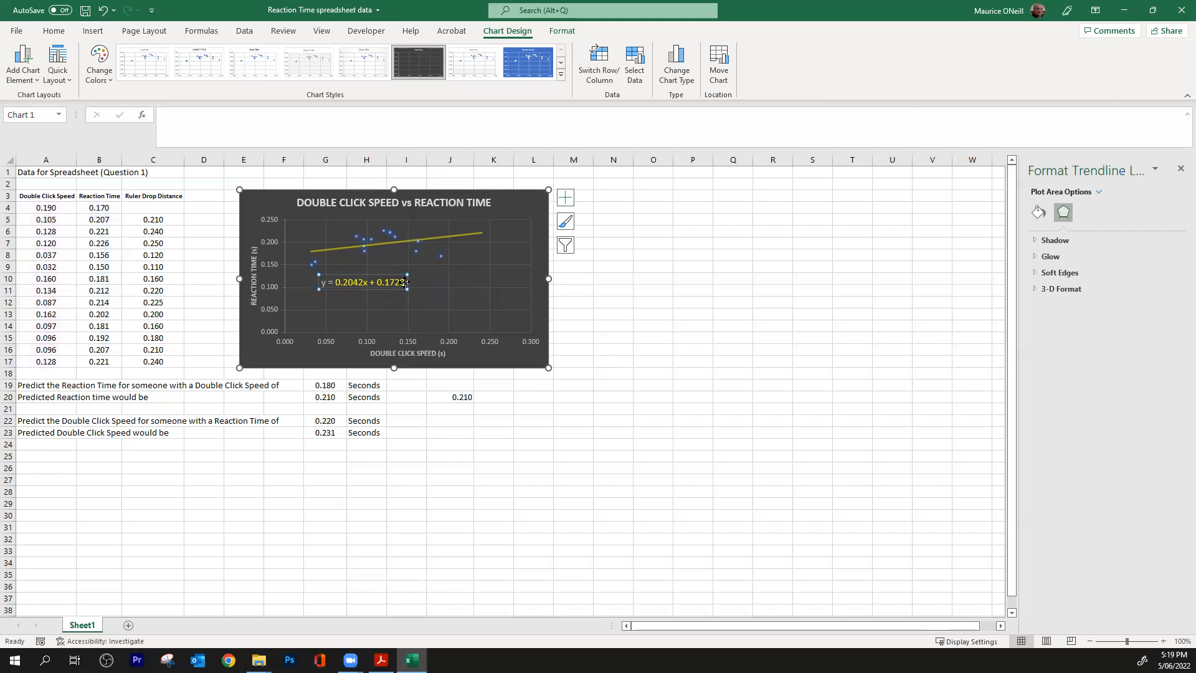
pyautogui.moveTo(322, 284); pyautogui.dragTo(409, 283)
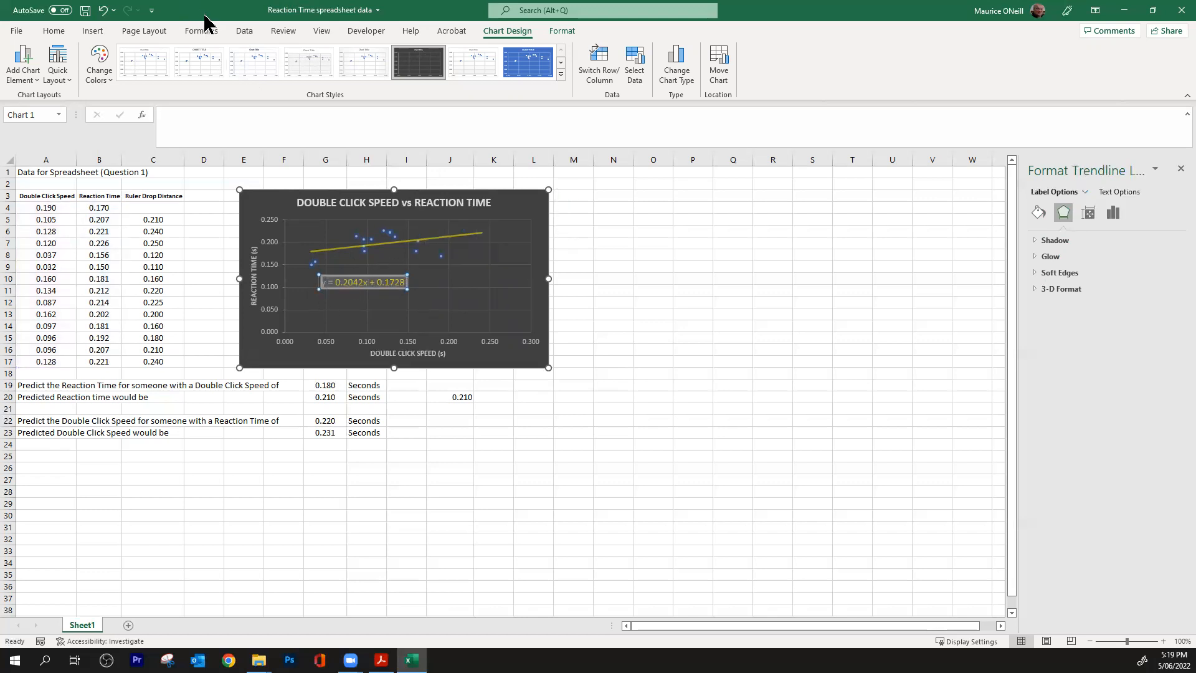
pyautogui.click(53, 32)
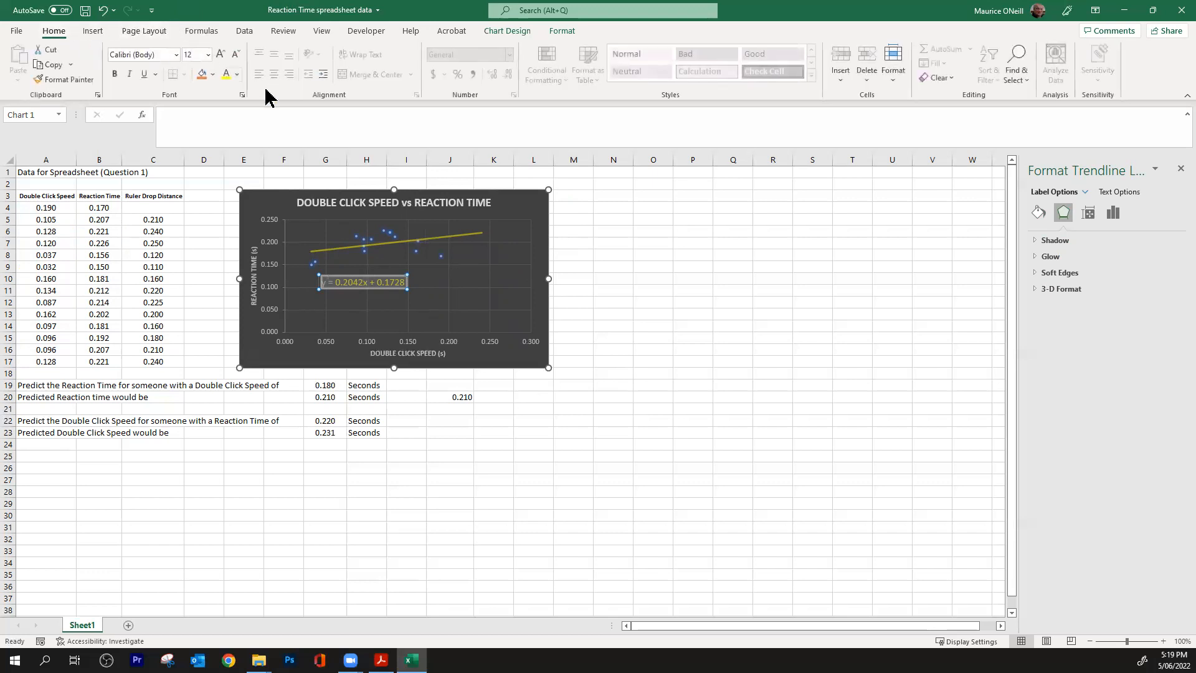
pyautogui.click(237, 74)
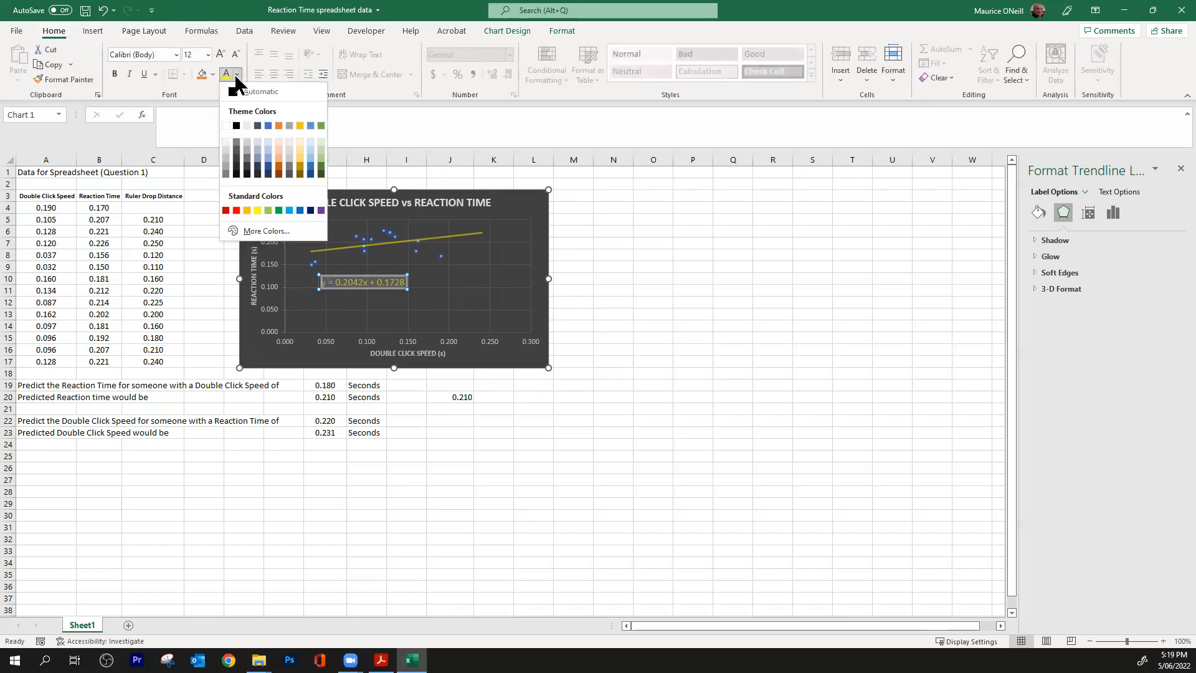
pyautogui.click(247, 210)
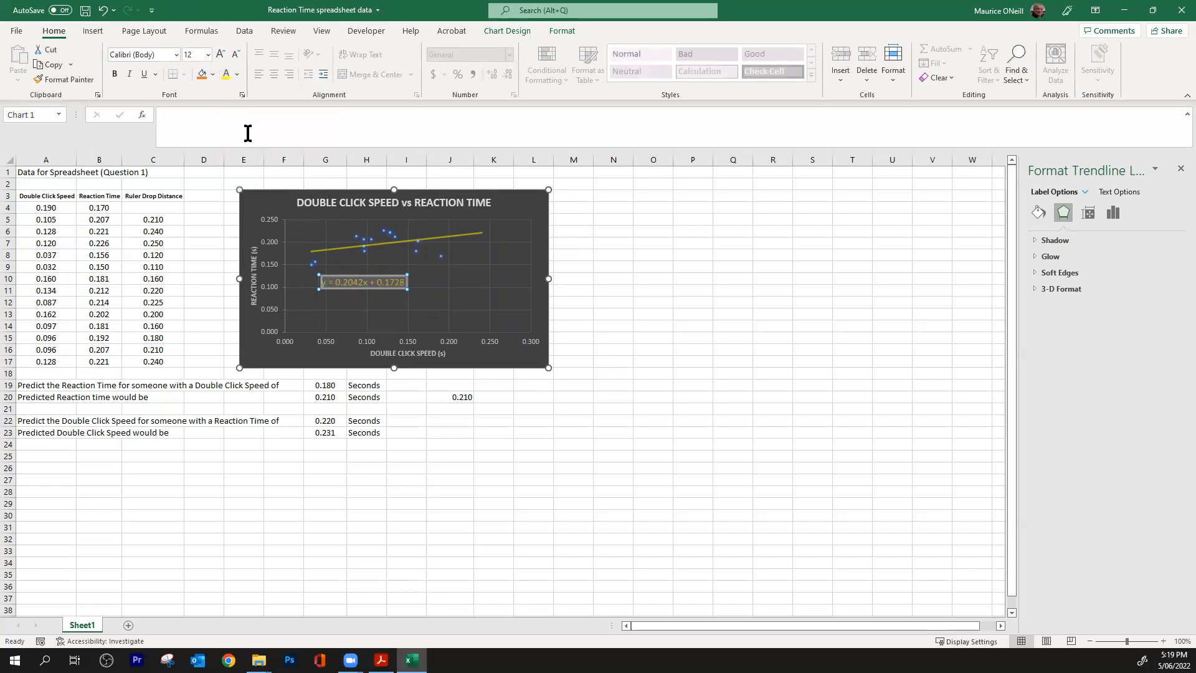
pyautogui.click(677, 289)
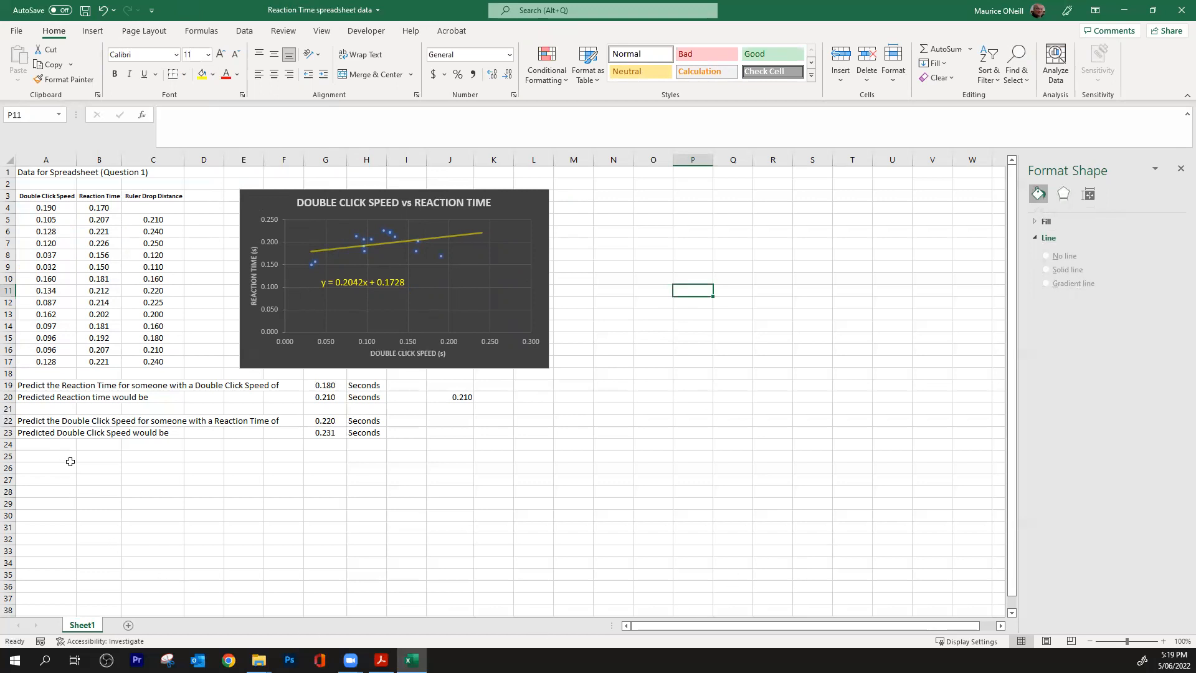
# - Enter the column headings x in cell D25 and y in cell E25
pyautogui.click(206, 457)
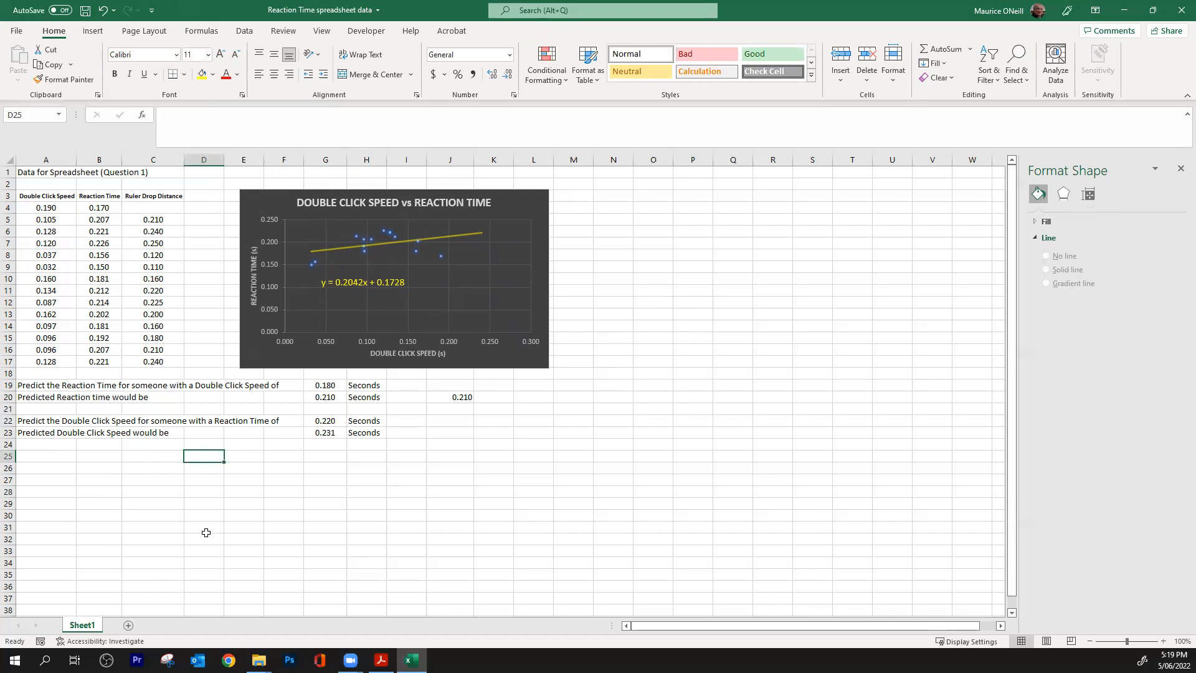
pyautogui.write('x')
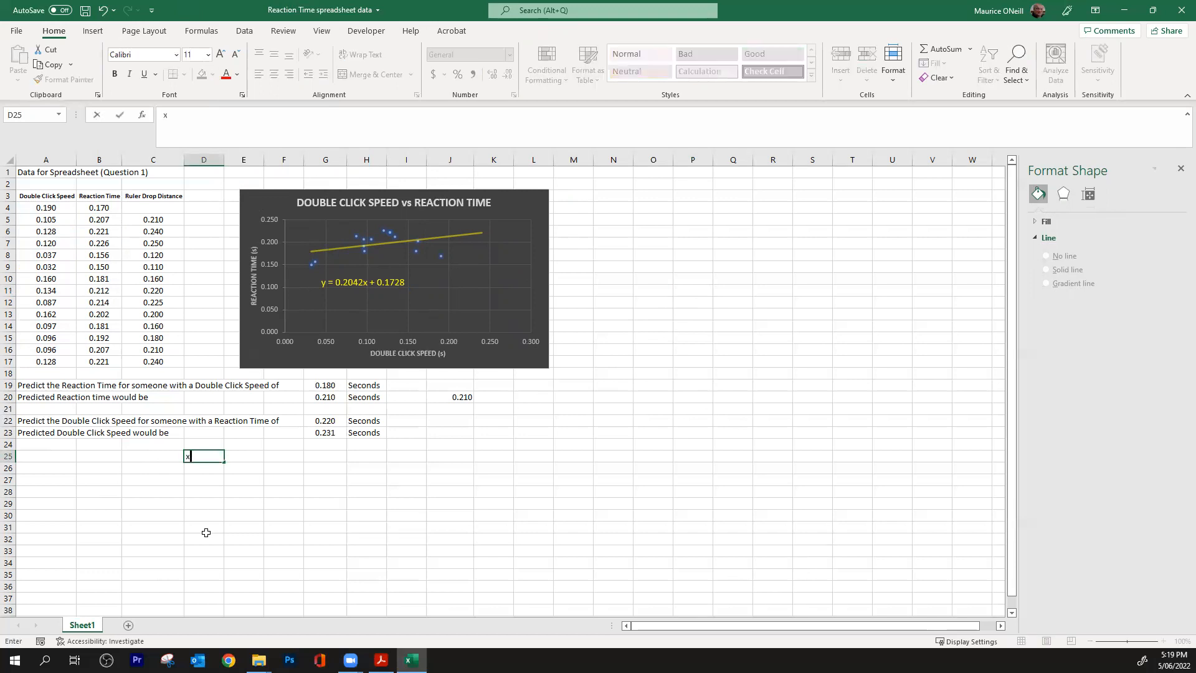
pyautogui.press('Tab')
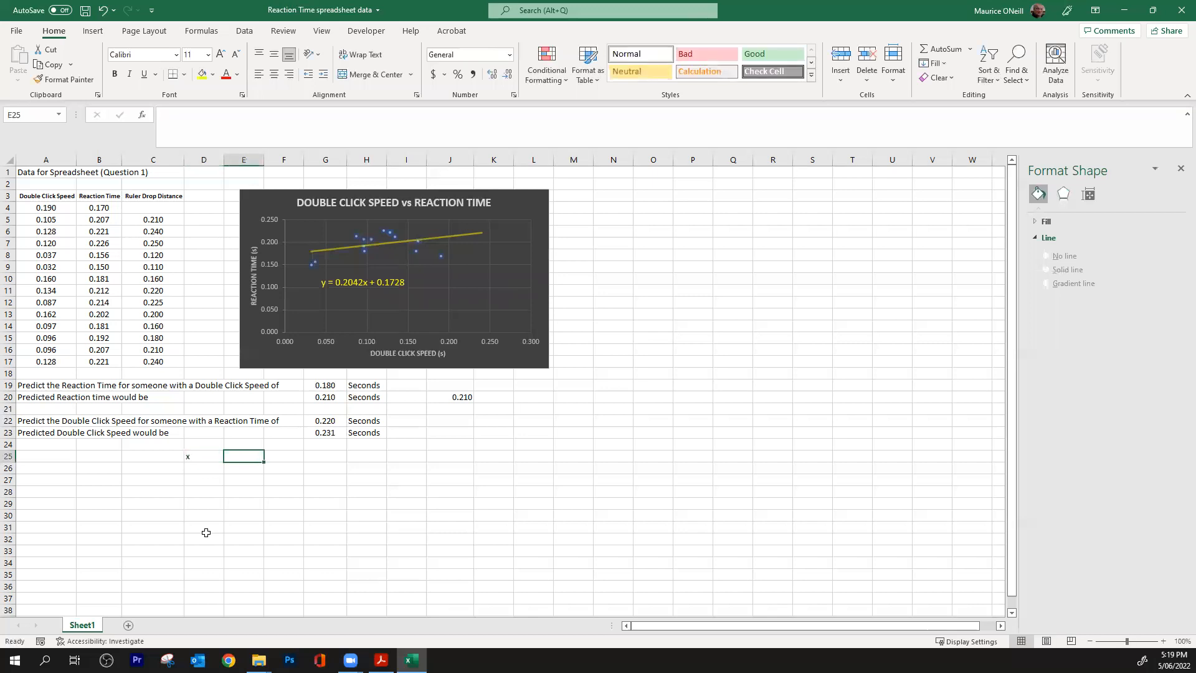
pyautogui.click(214, 454)
pyautogui.write('y')
# - Center the range D25:E36 both vertically and horizontally
pyautogui.moveTo(214, 454); pyautogui.dragTo(237, 589)
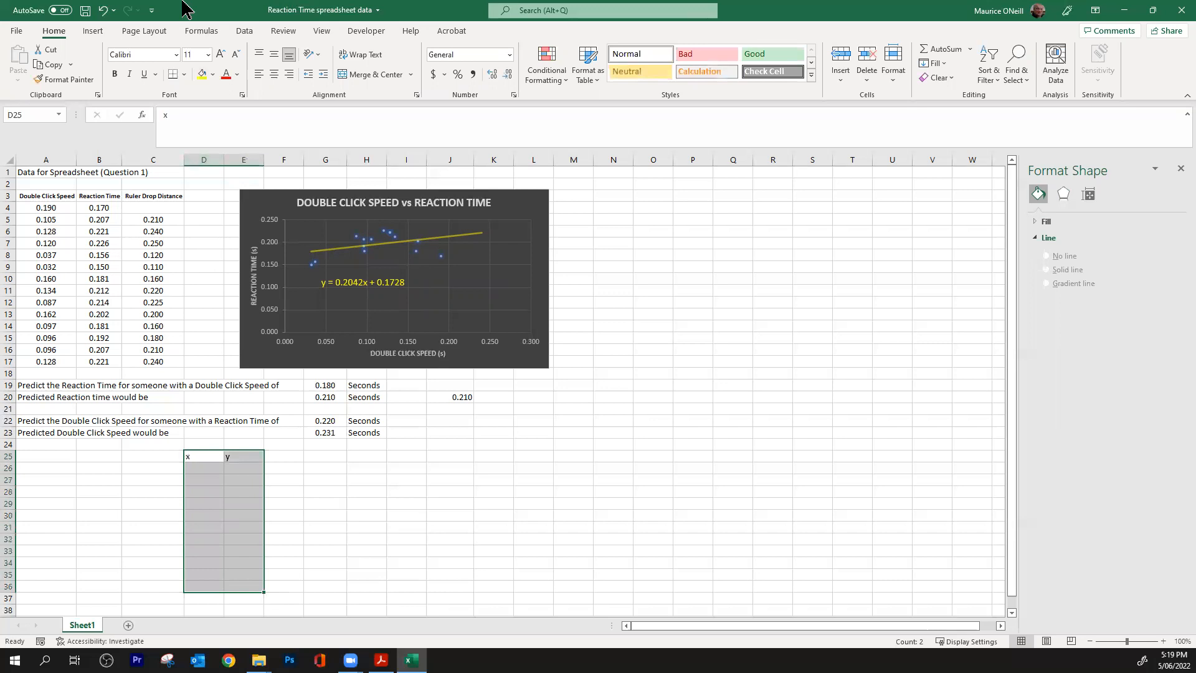
pyautogui.click(274, 55)
pyautogui.click(274, 74)
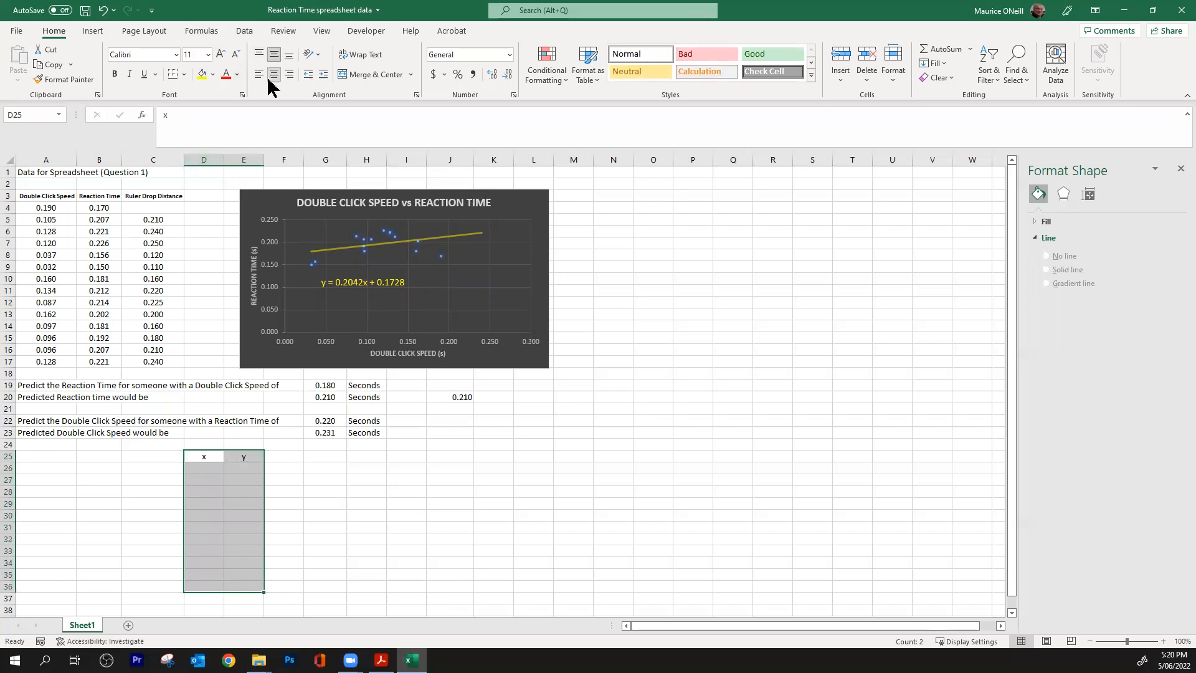
pyautogui.click(294, 465)
# - Enter the first point's coordinates: 0 as x in D26 and the formula =G19 as y in E26
pyautogui.click(214, 471)
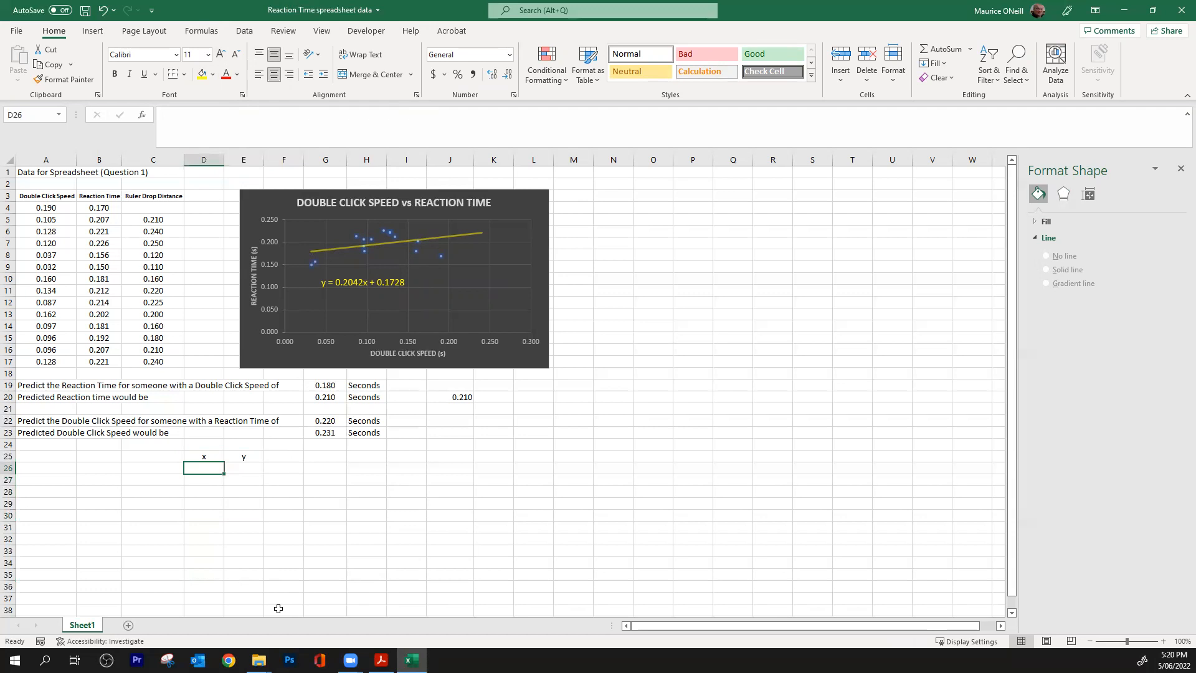
pyautogui.write('0')
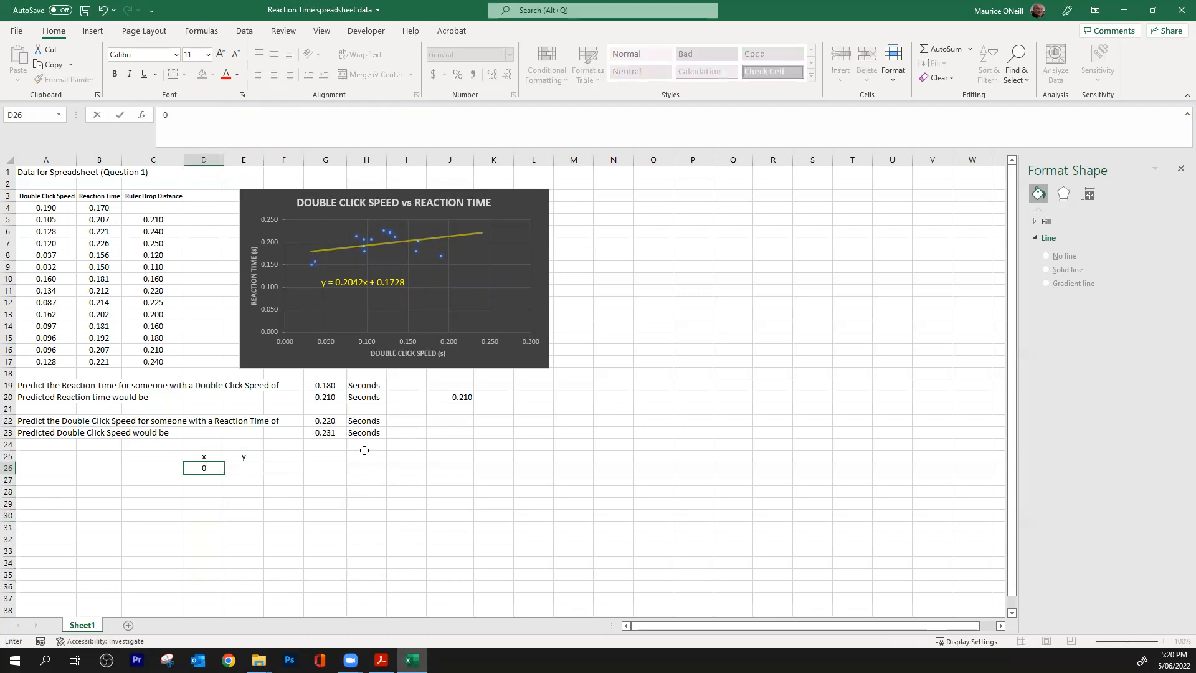
pyautogui.click(328, 385)
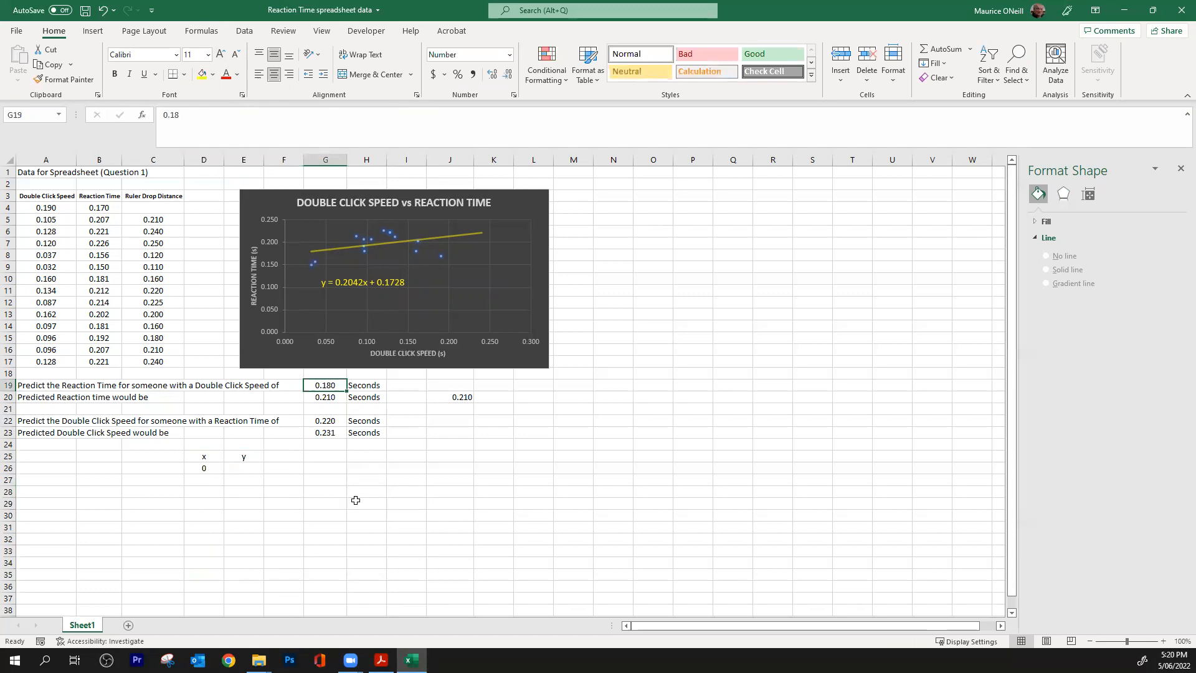
pyautogui.press('Down')
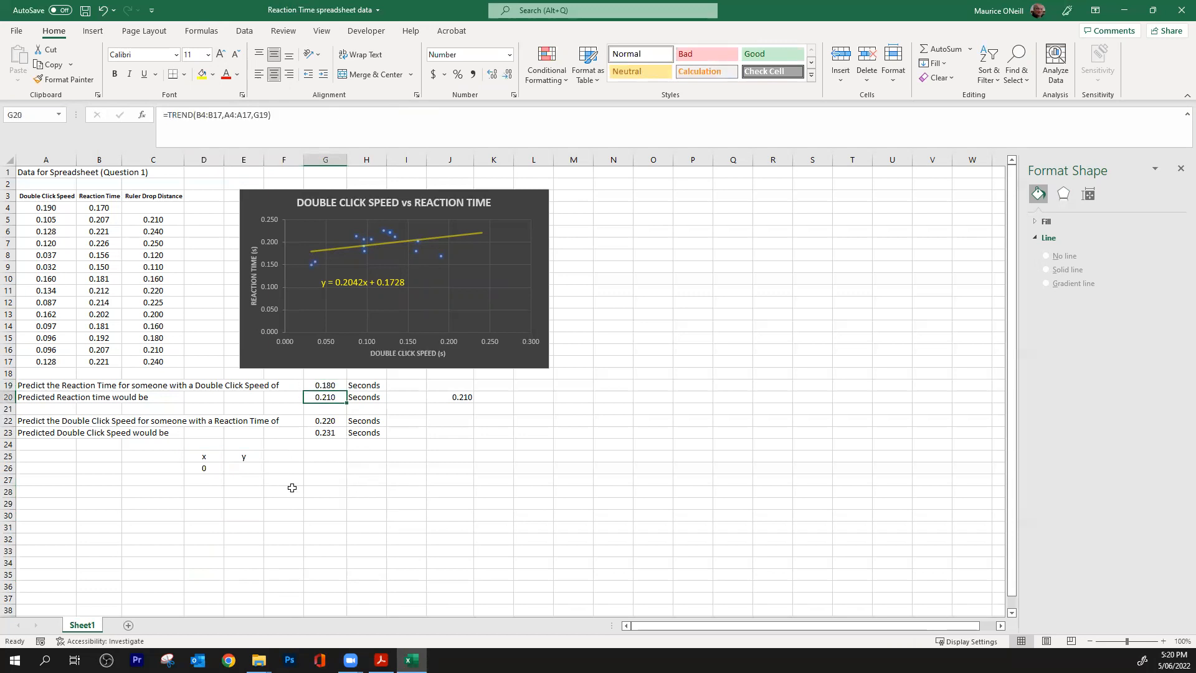
pyautogui.click(246, 473)
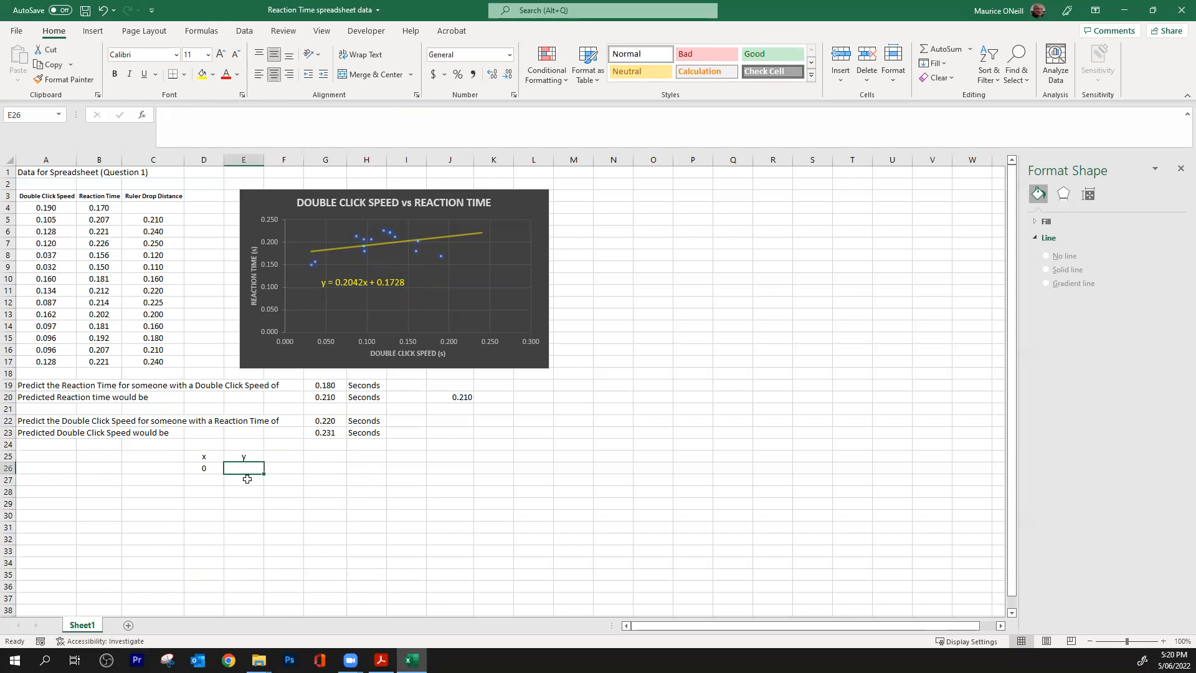
pyautogui.write('=')
pyautogui.click(331, 385)
pyautogui.press('Return')
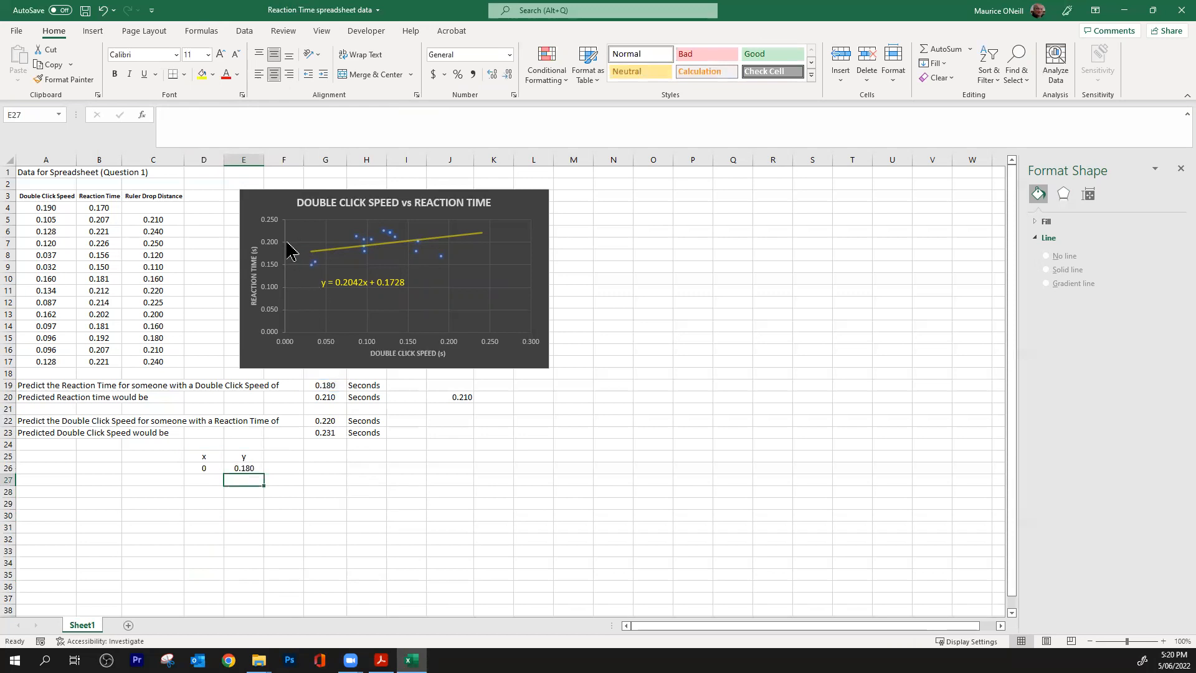
# - Set the second point's y value in E27 with the formula =G19
pyautogui.click(210, 481)
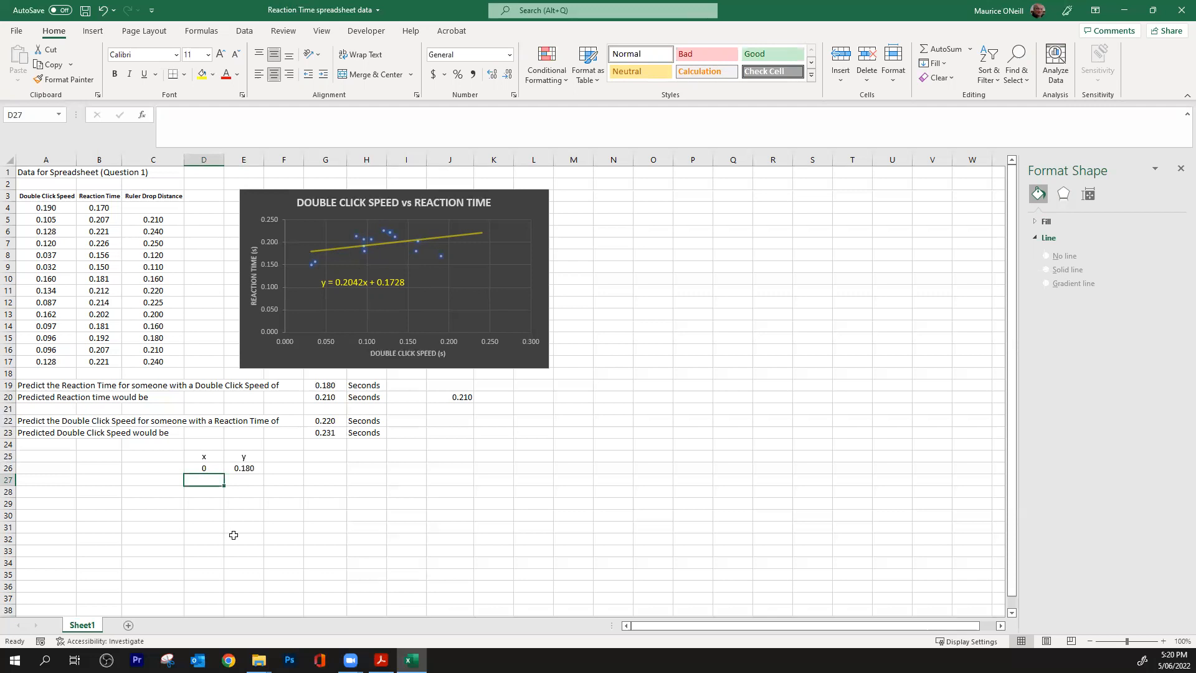
pyautogui.press('Right')
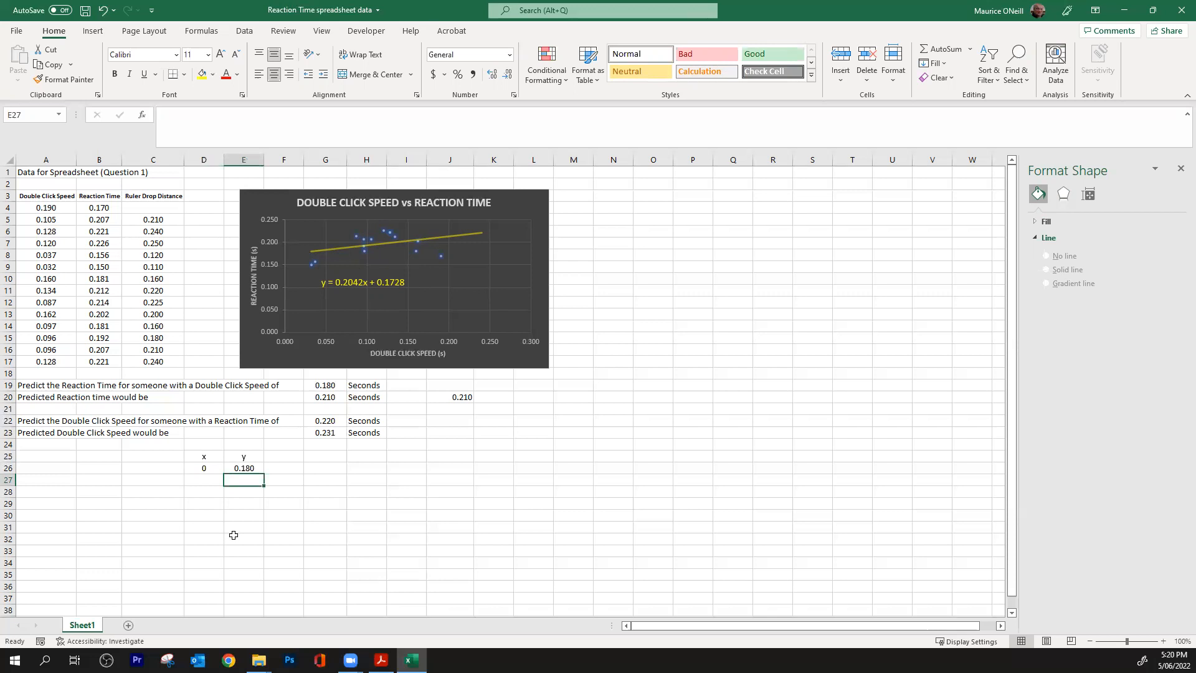
pyautogui.write('.')
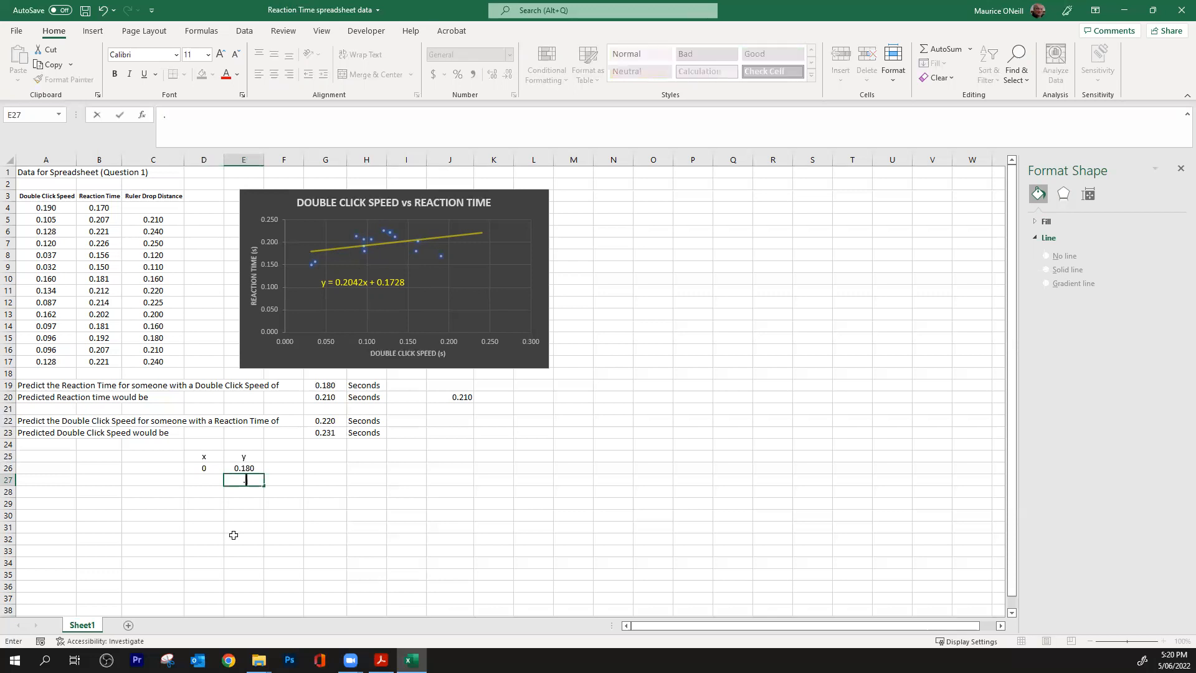
pyautogui.press('BackSpace')
pyautogui.write('=')
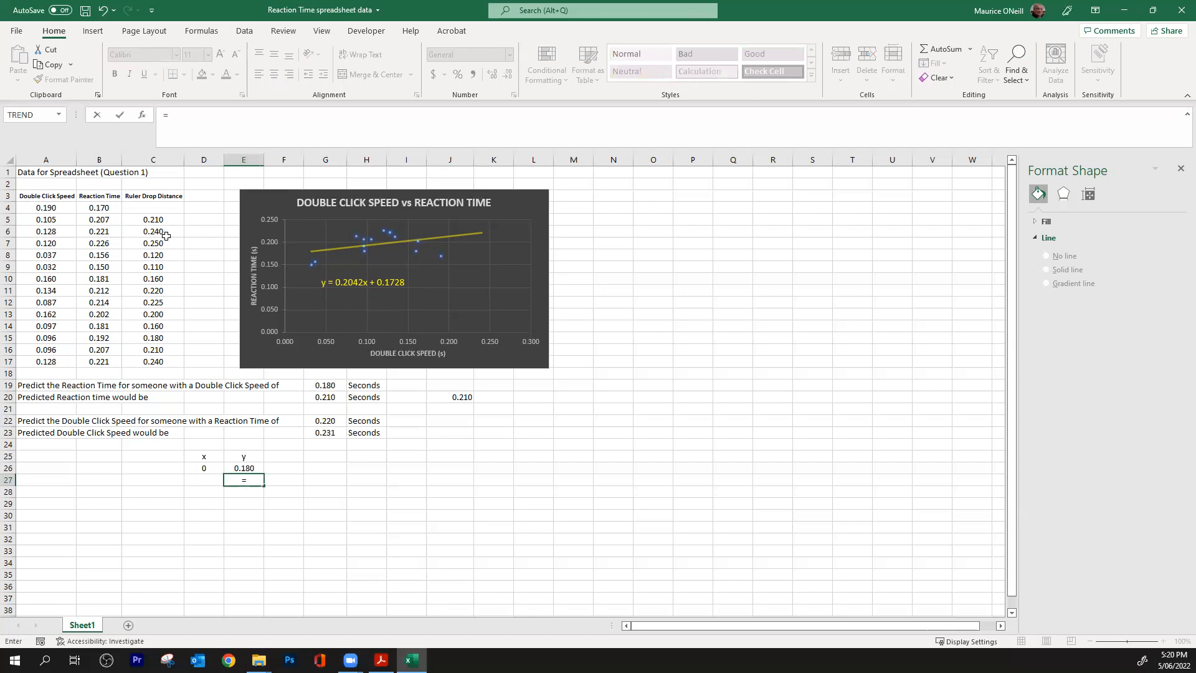
pyautogui.click(329, 387)
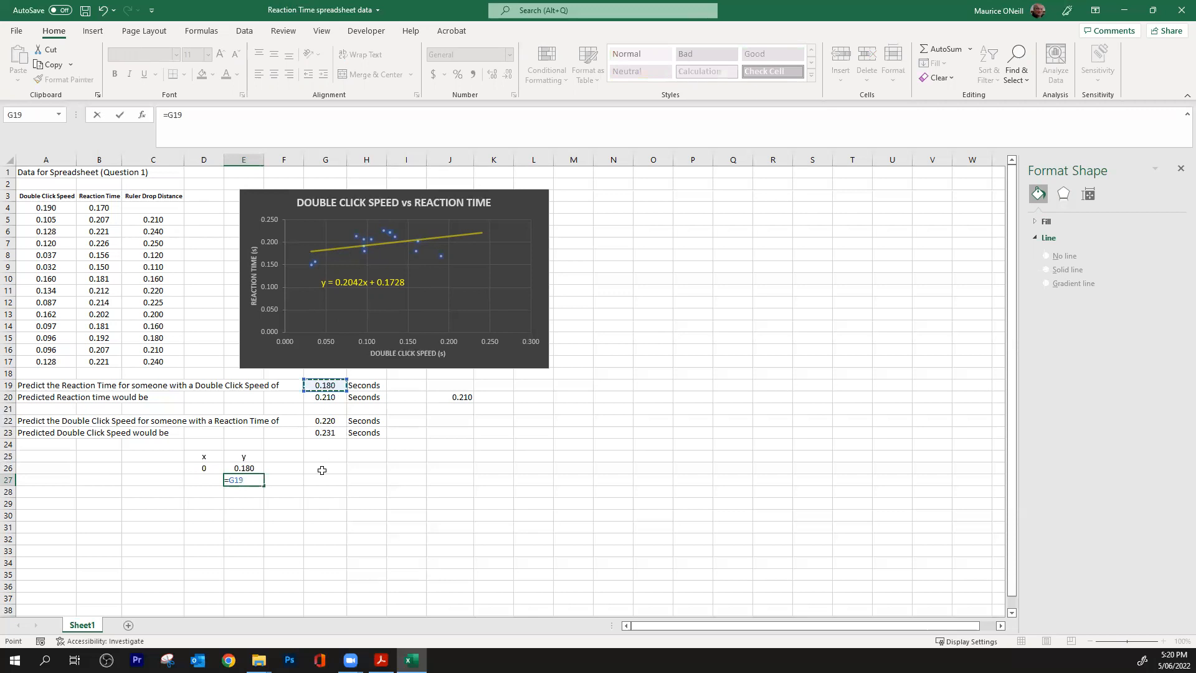
pyautogui.press('Return')
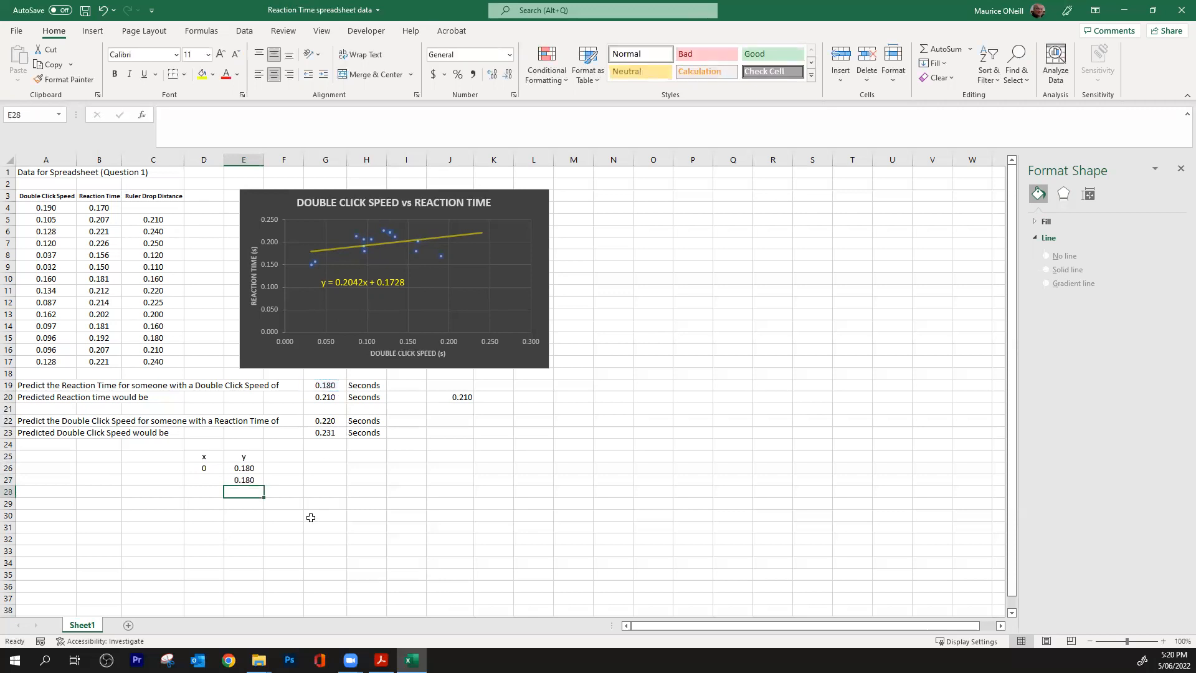
# - Set the second point's x value in D27 with a formula referencing the predicted reaction time in G20
pyautogui.click(206, 479)
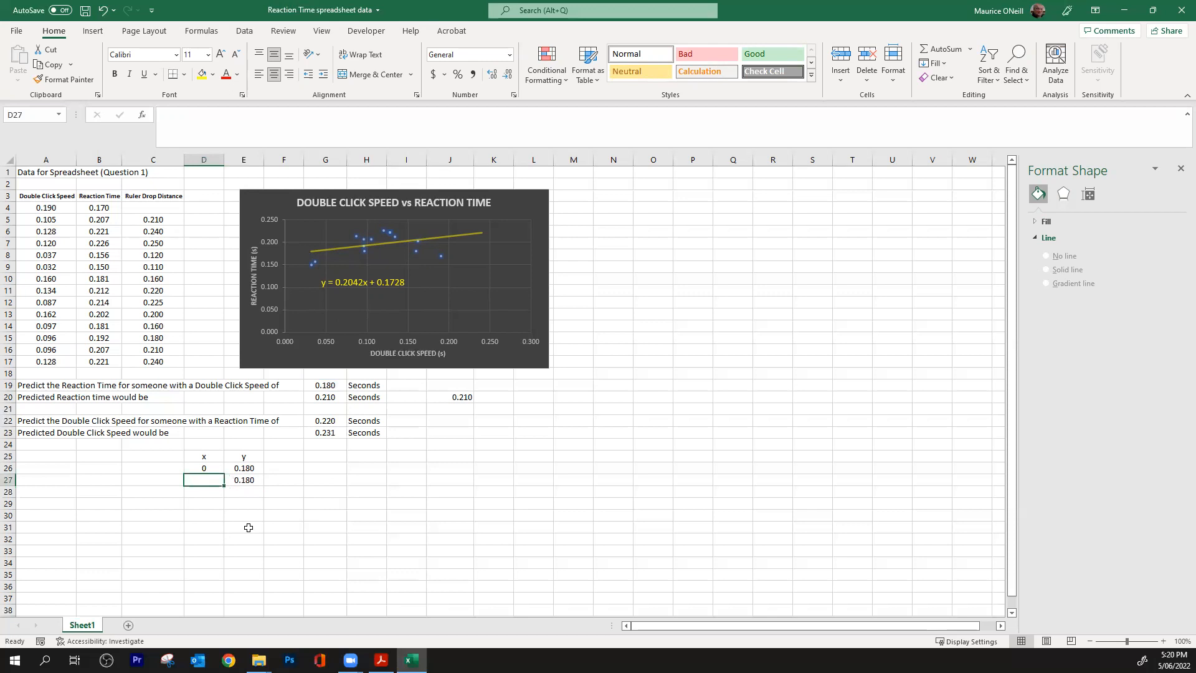
pyautogui.write('=')
pyautogui.click(319, 397)
pyautogui.press('Return')
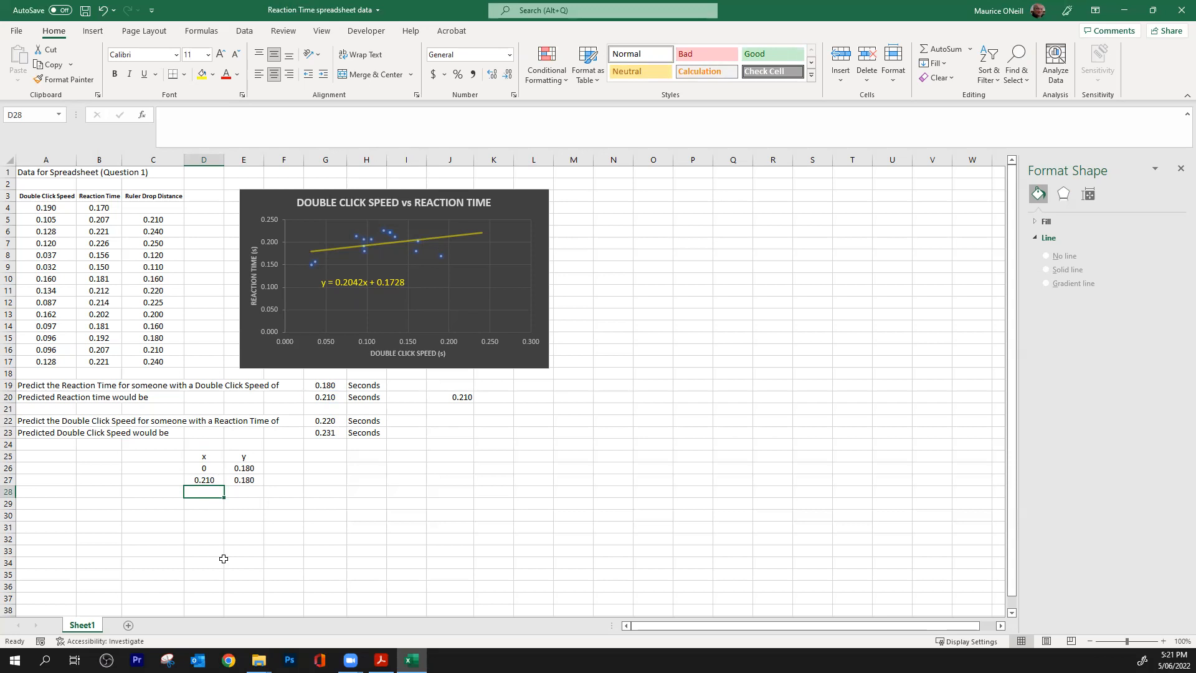
# - Enter a formula in D28 for the third point's x value that references the neighboring cell E28
pyautogui.write('=')
pyautogui.click(325, 400)
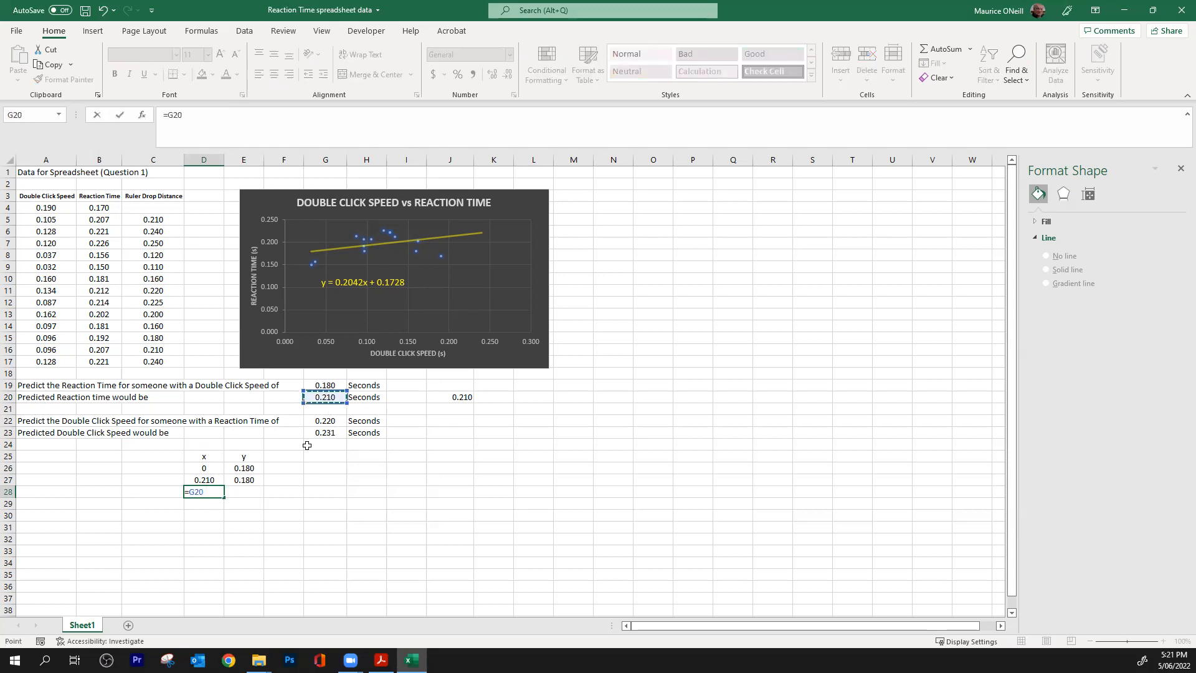
pyautogui.click(246, 494)
pyautogui.press('Return')
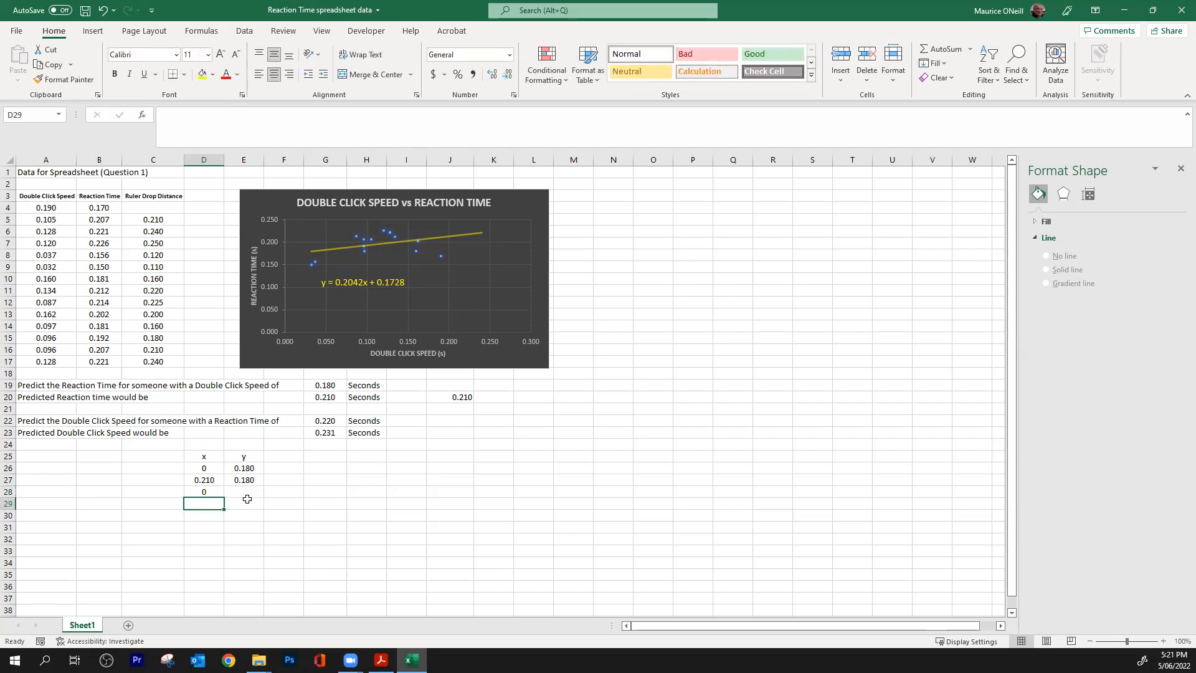
# - Set the third point's x value in D28 to the formula =G20 and its y value in E28 to 0
pyautogui.click(218, 492)
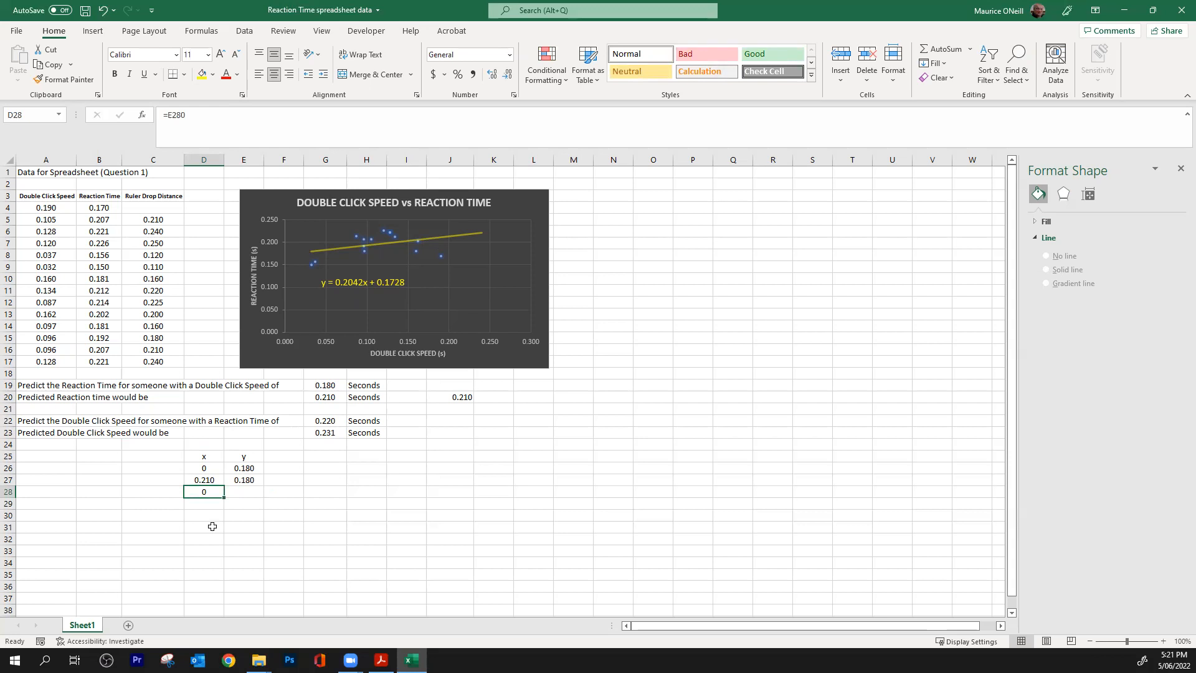
pyautogui.write('=')
pyautogui.click(325, 399)
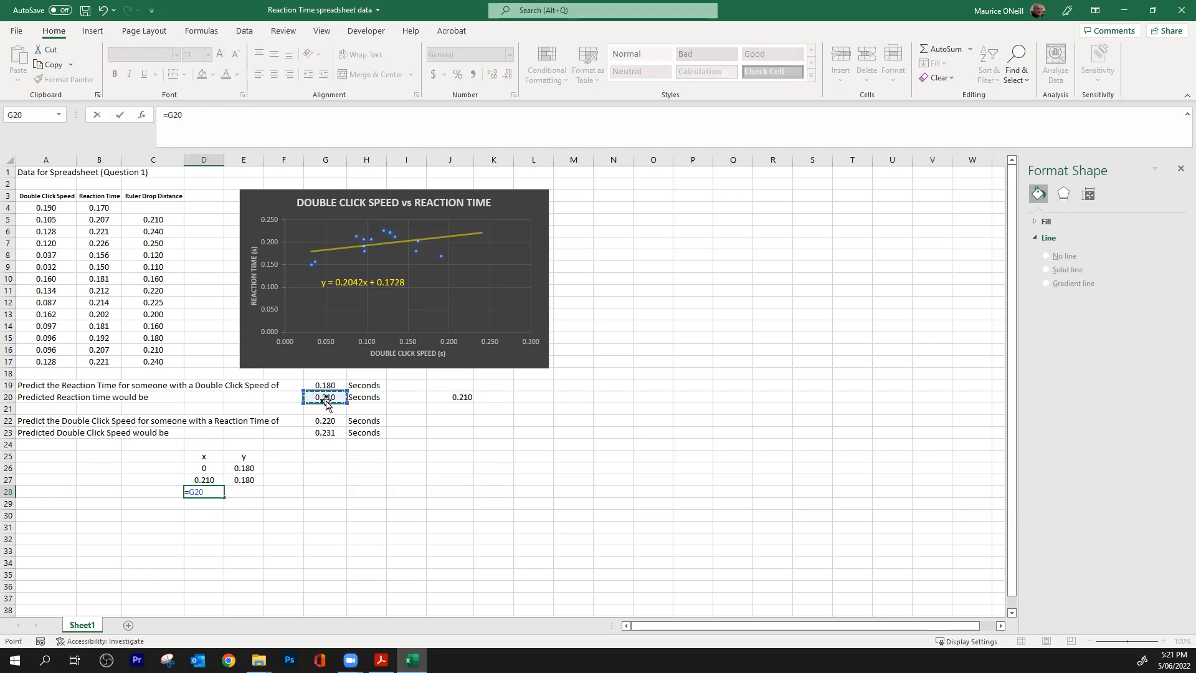
pyautogui.press('Return')
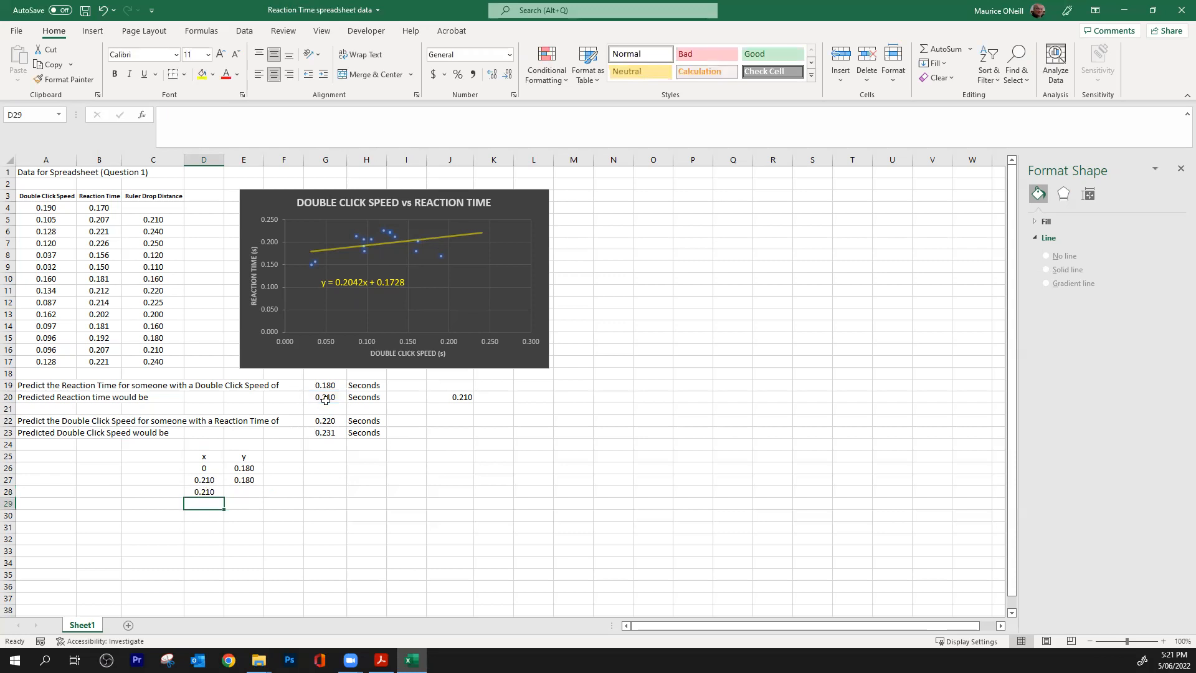
pyautogui.click(245, 493)
pyautogui.write('0')
pyautogui.press('Return')
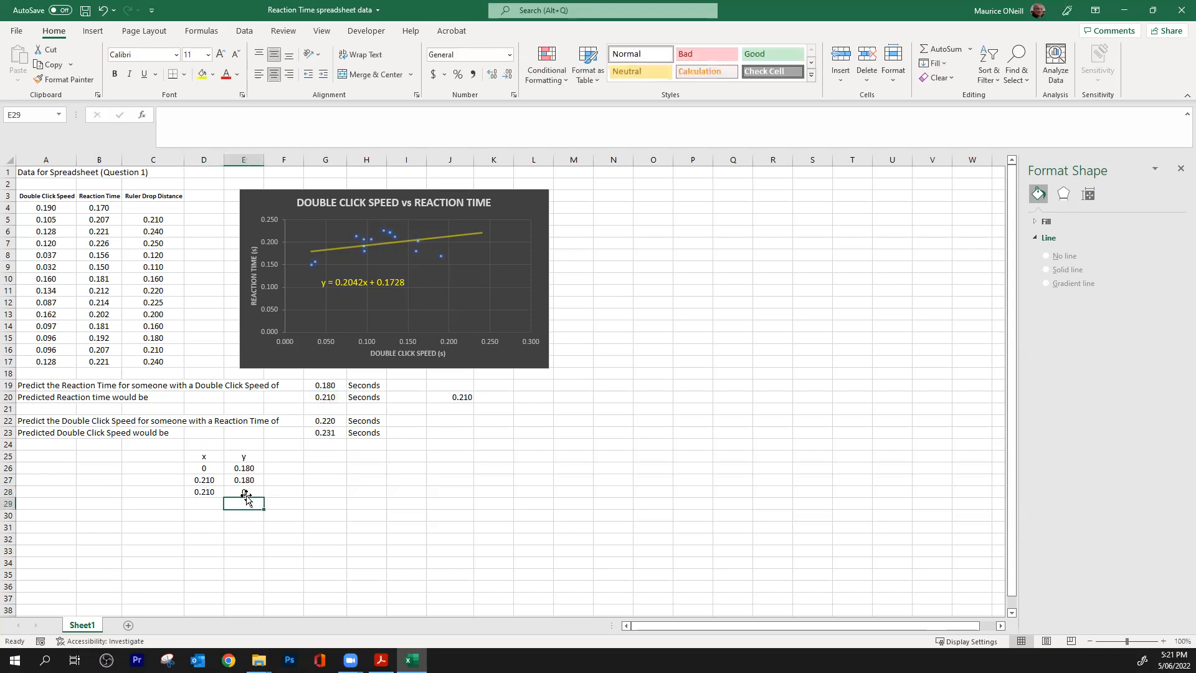
pyautogui.click(302, 529)
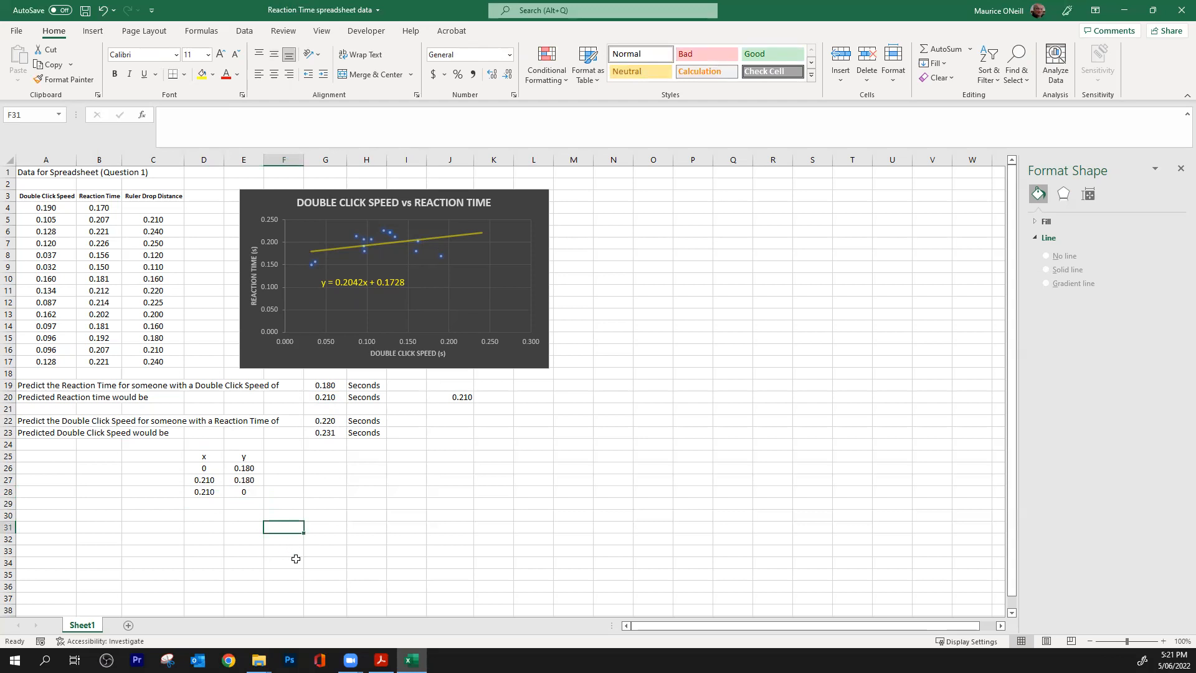
# - Test the double click speed prediction with a reaction time of 0.21 in G22, and inspect the prediction formula in G23
pyautogui.click(332, 420)
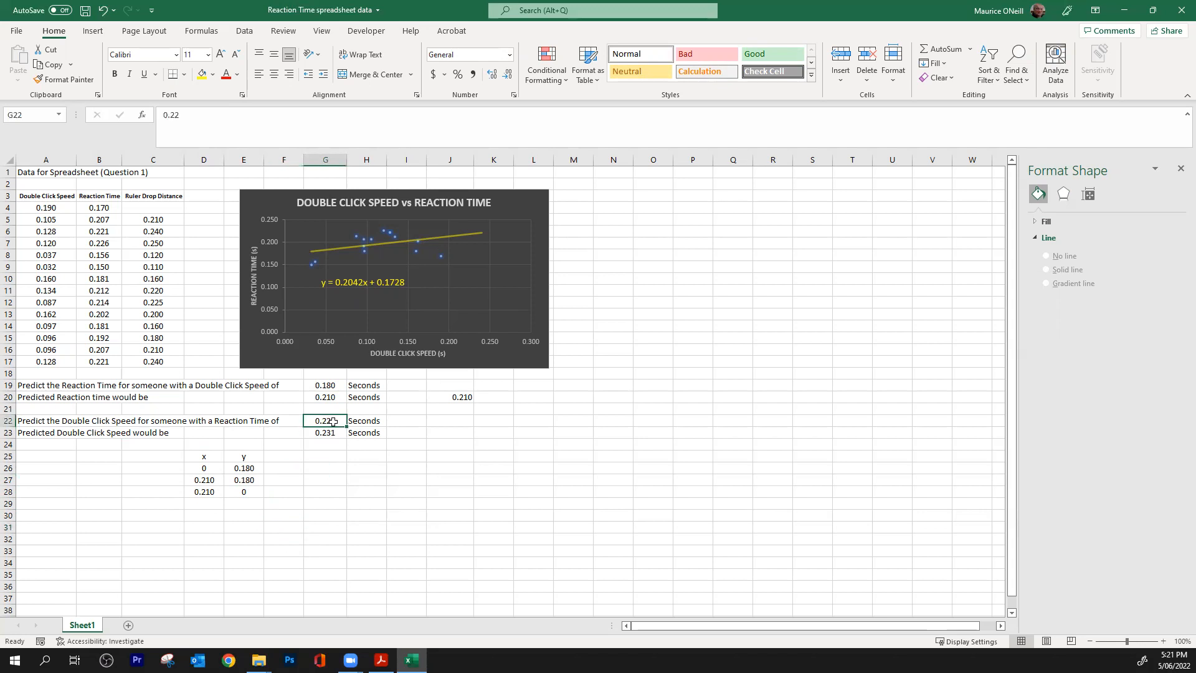
pyautogui.write('.21')
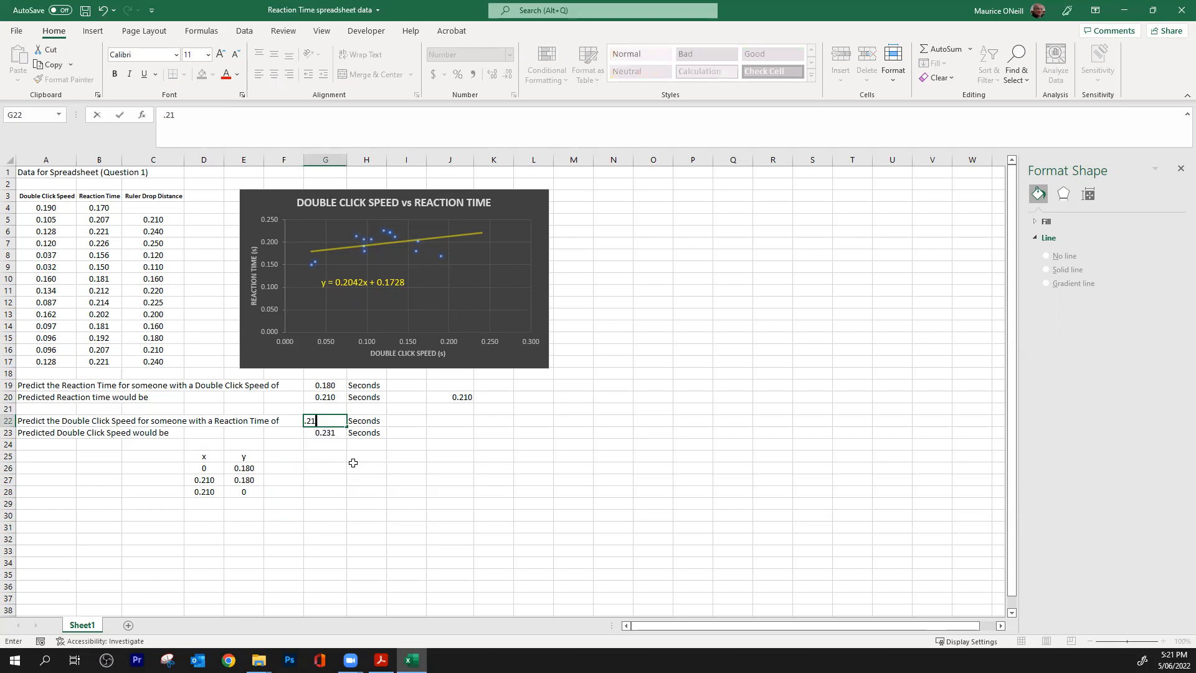
pyautogui.press('Return')
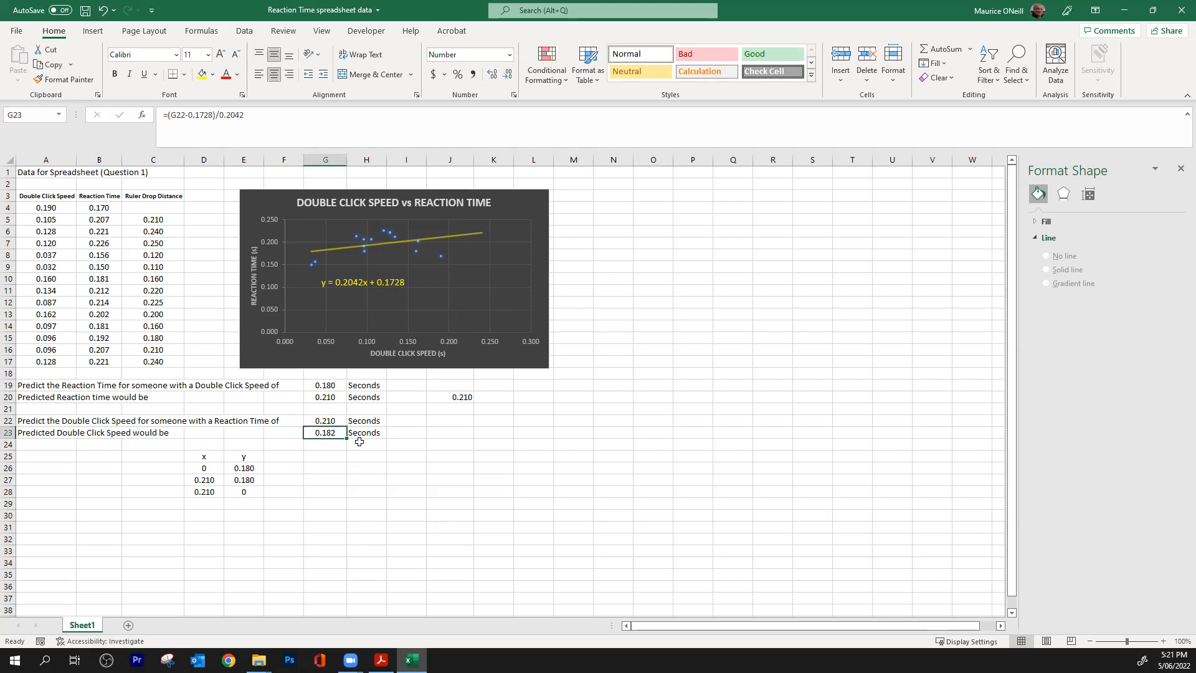
pyautogui.click(340, 421)
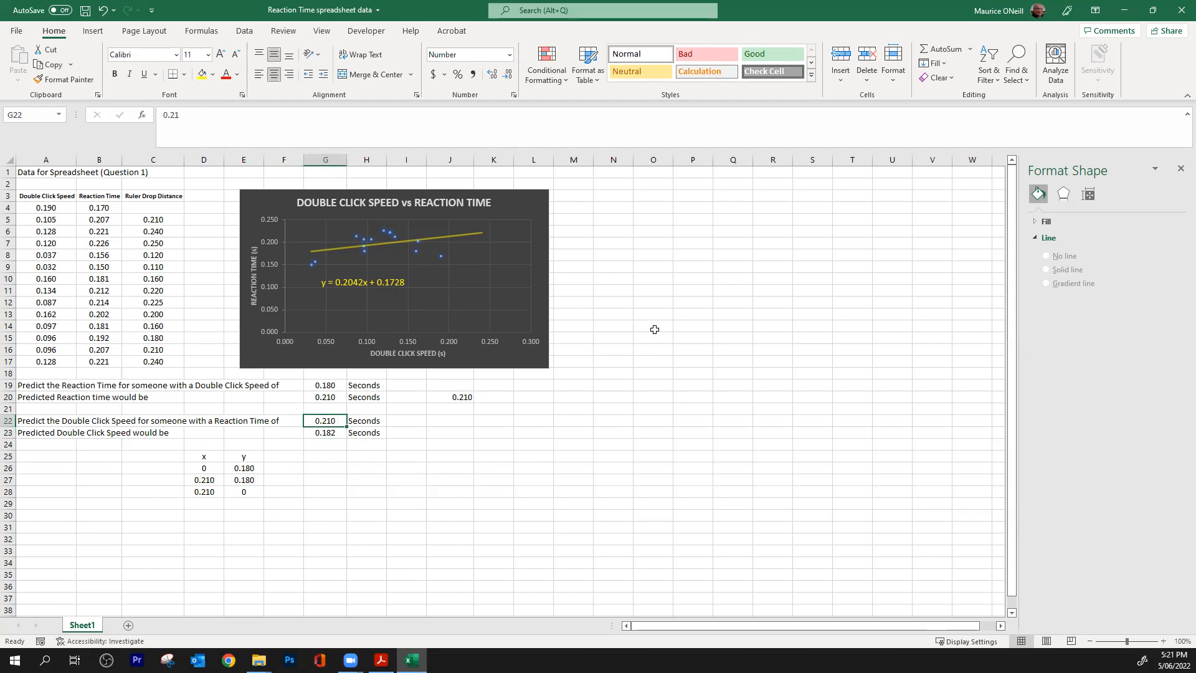
pyautogui.click(340, 435)
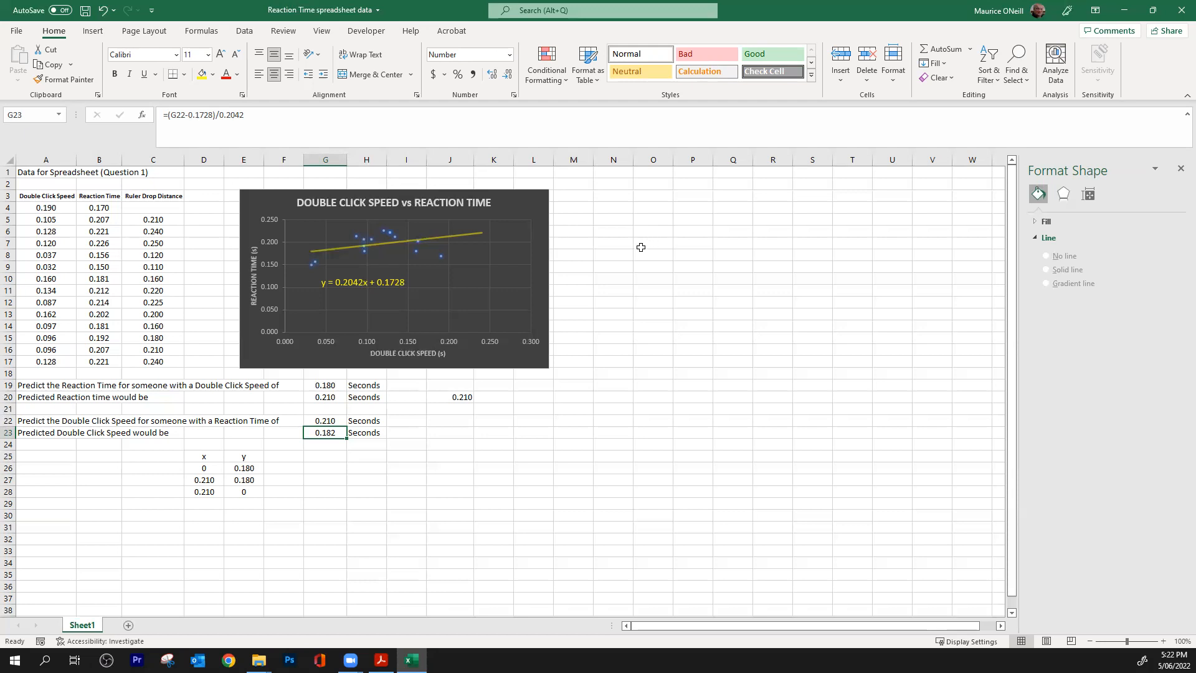
pyautogui.click(306, 478)
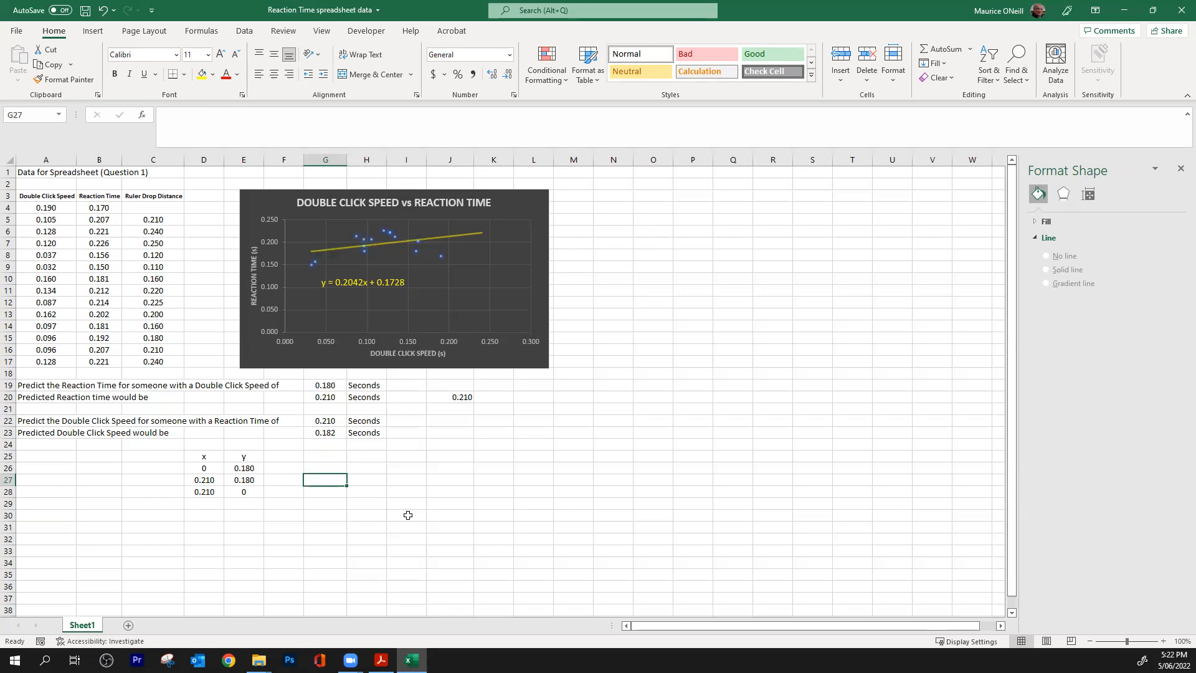
# - Test the double click speed prediction with a reaction time of 0.211 in G22
pyautogui.click(333, 418)
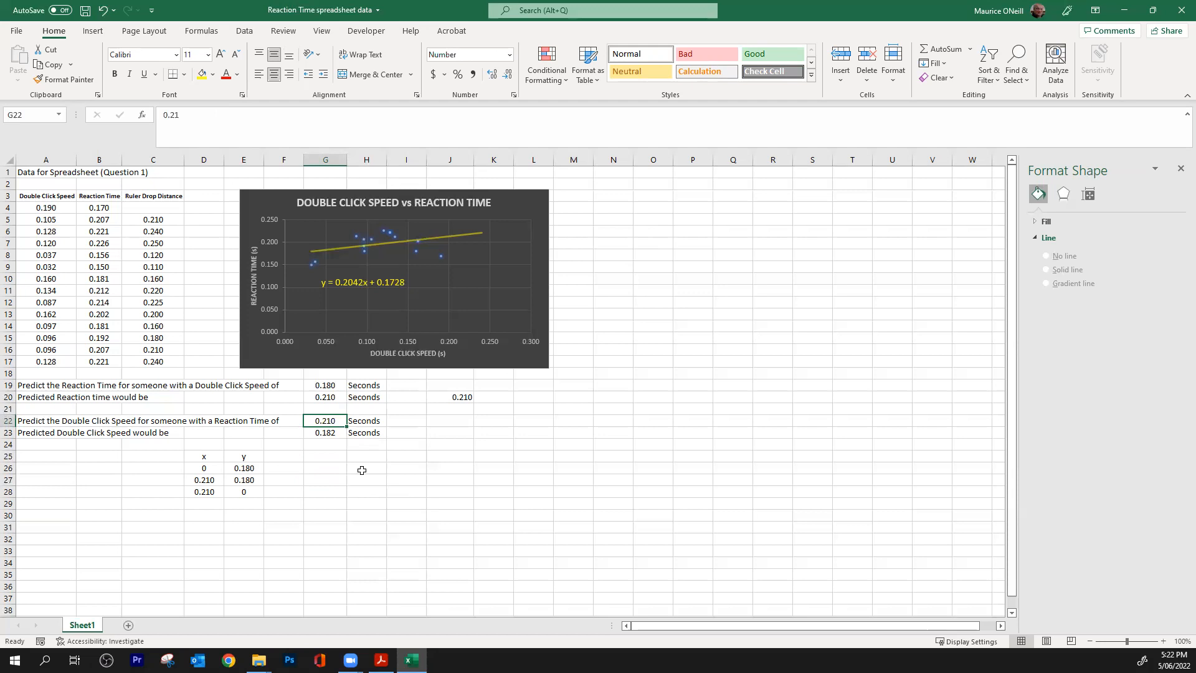
pyautogui.write('0.211')
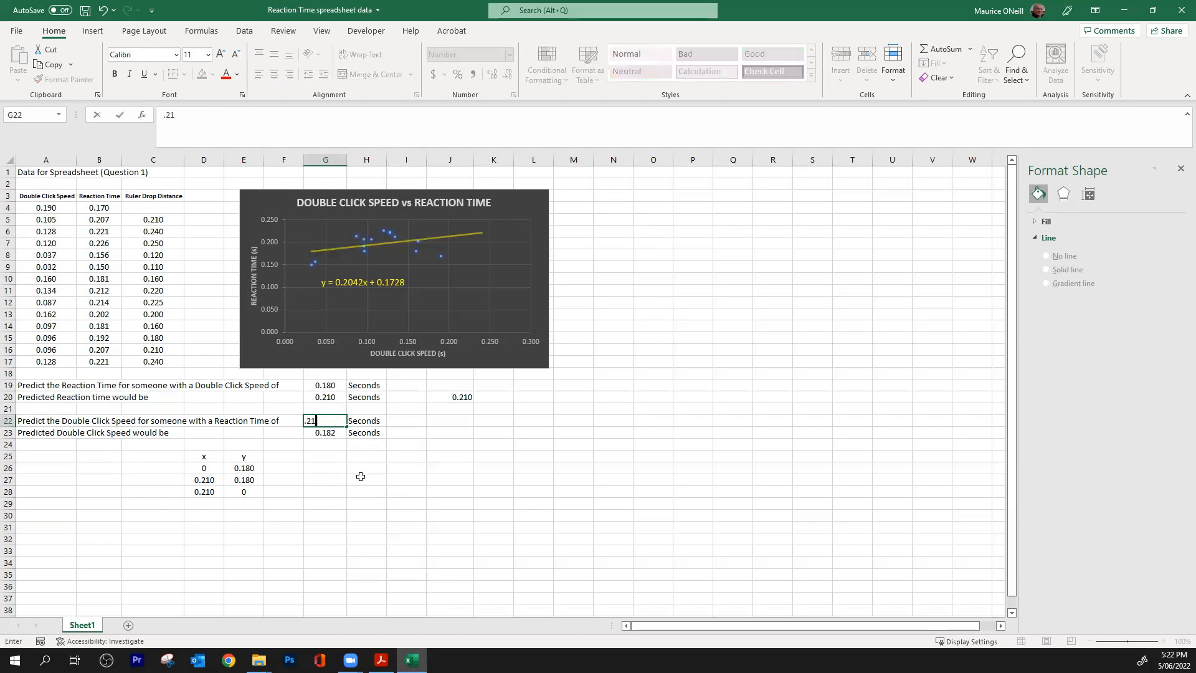
pyautogui.press('Return')
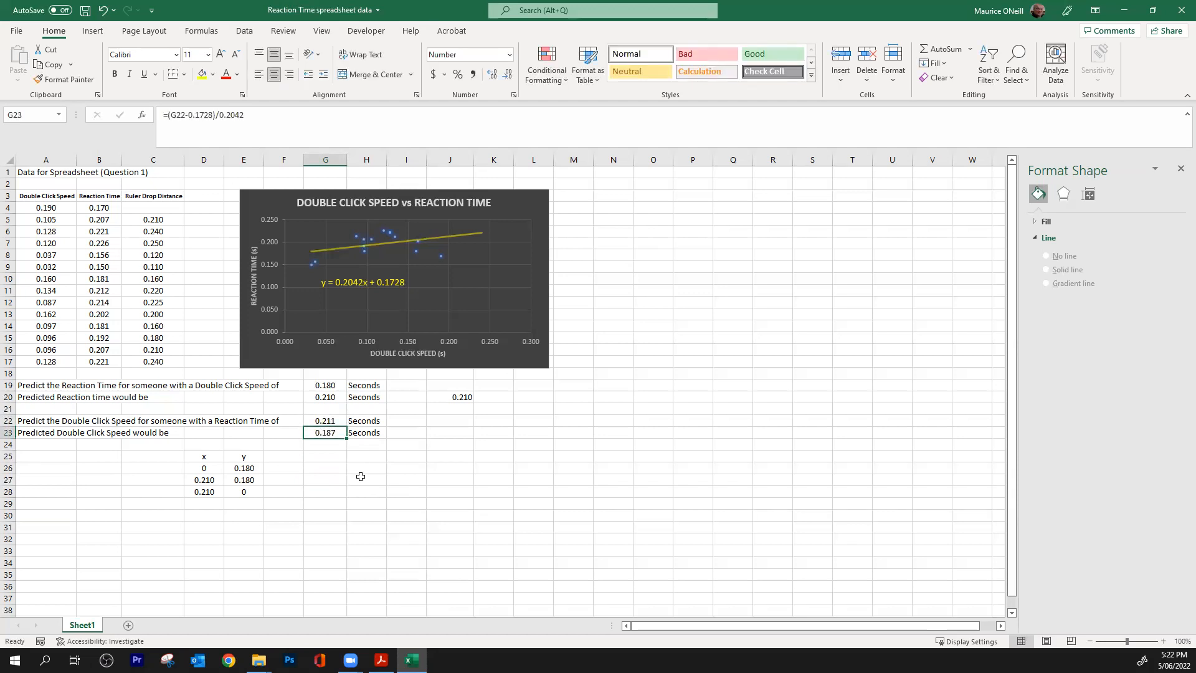
# - Set the reaction time in G22 back to 0.22
pyautogui.press('Up')
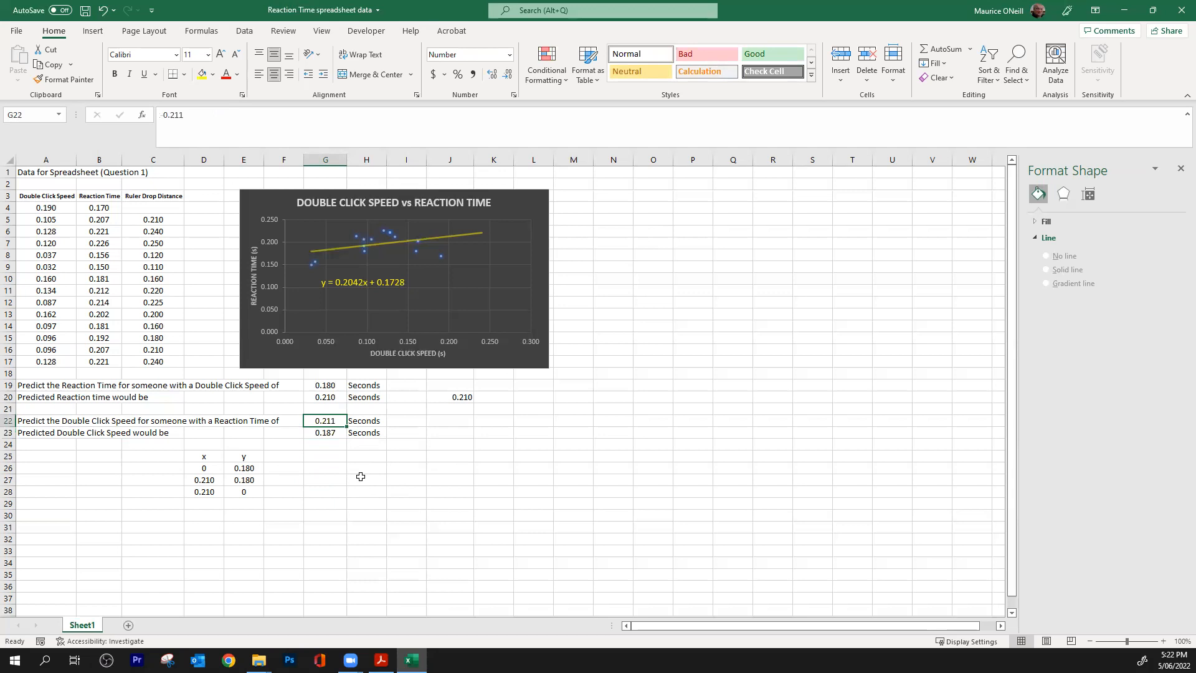
pyautogui.write('.')
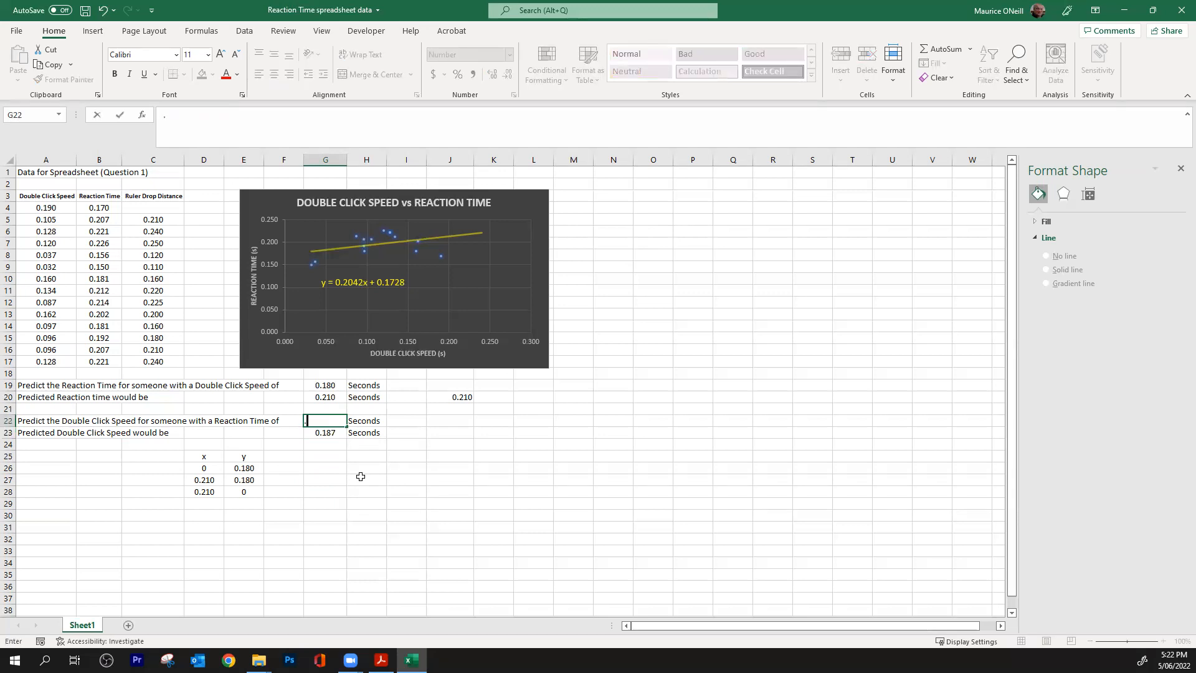
pyautogui.write('22')
pyautogui.press('Return')
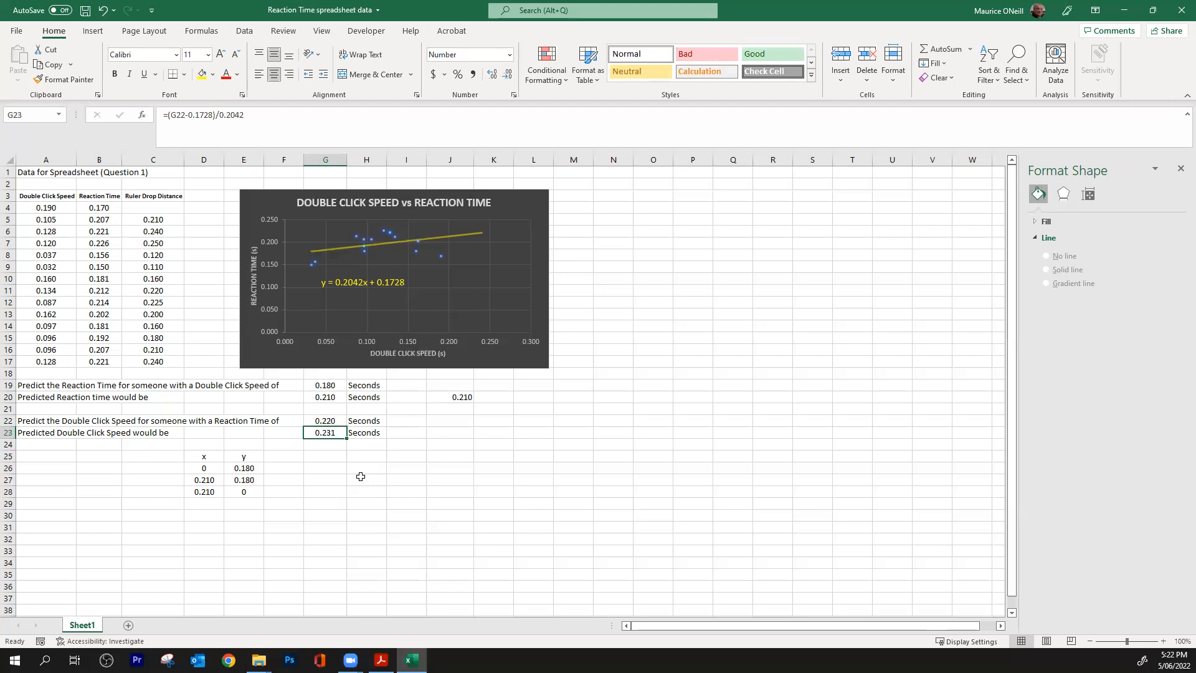
# - Test the reaction time prediction with a double click speed of 0.231 in G19
pyautogui.click(328, 384)
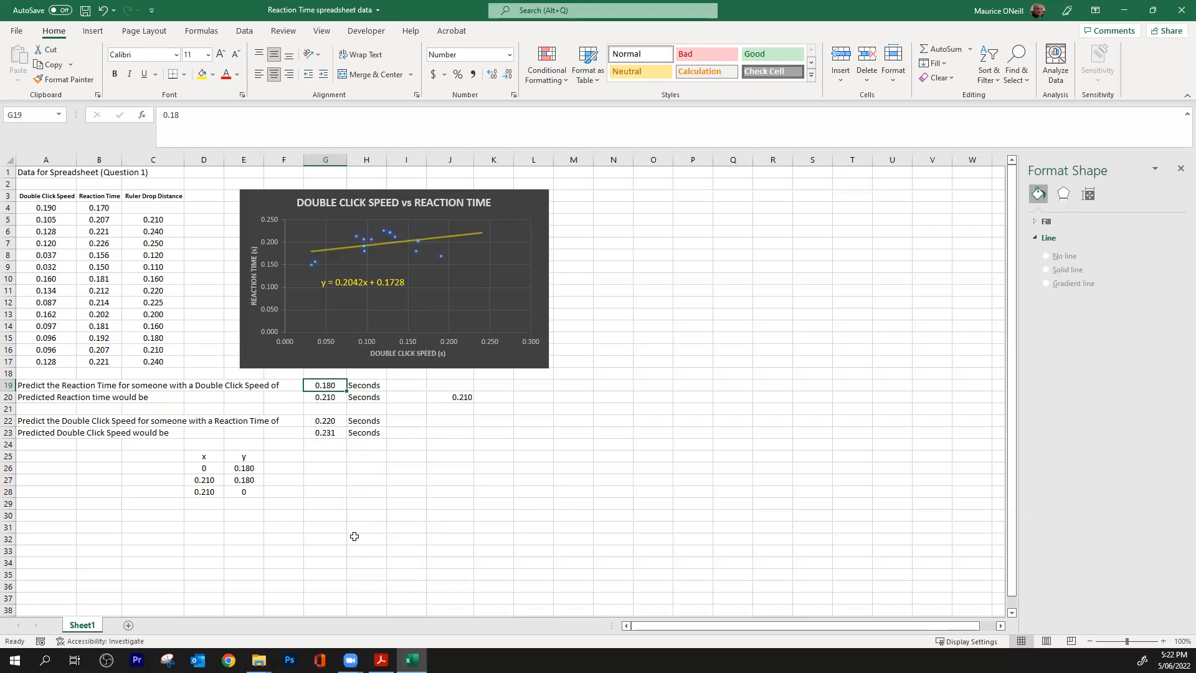
pyautogui.write('.23')
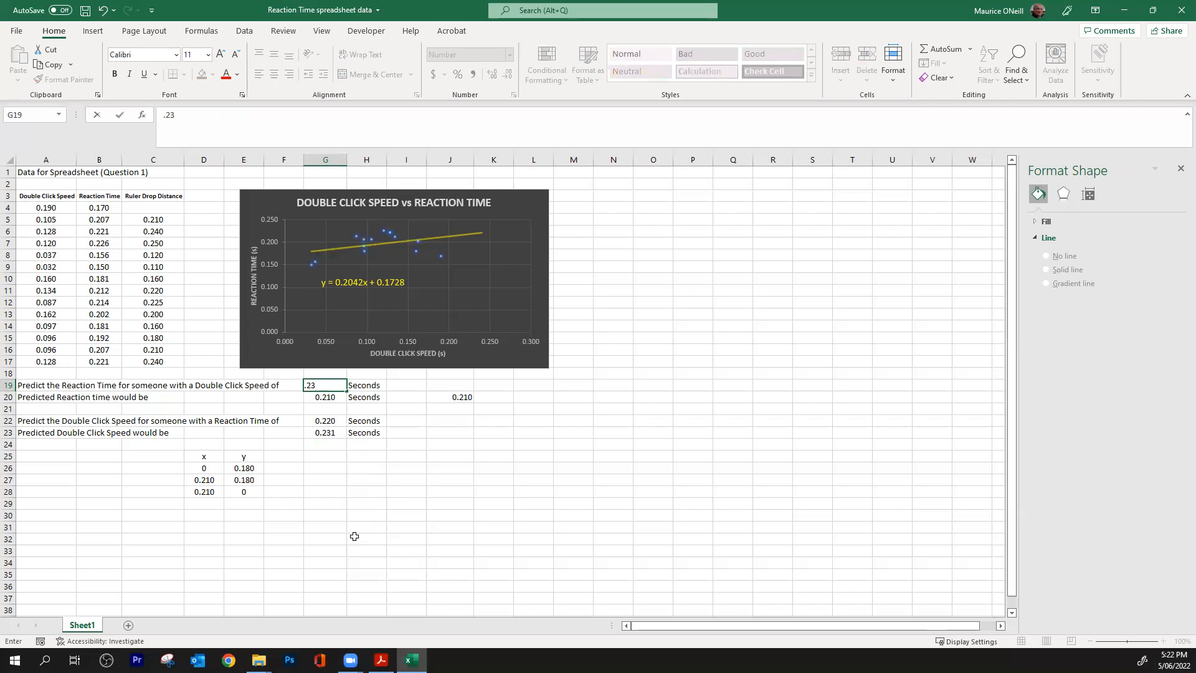
pyautogui.write('1')
pyautogui.press('Return')
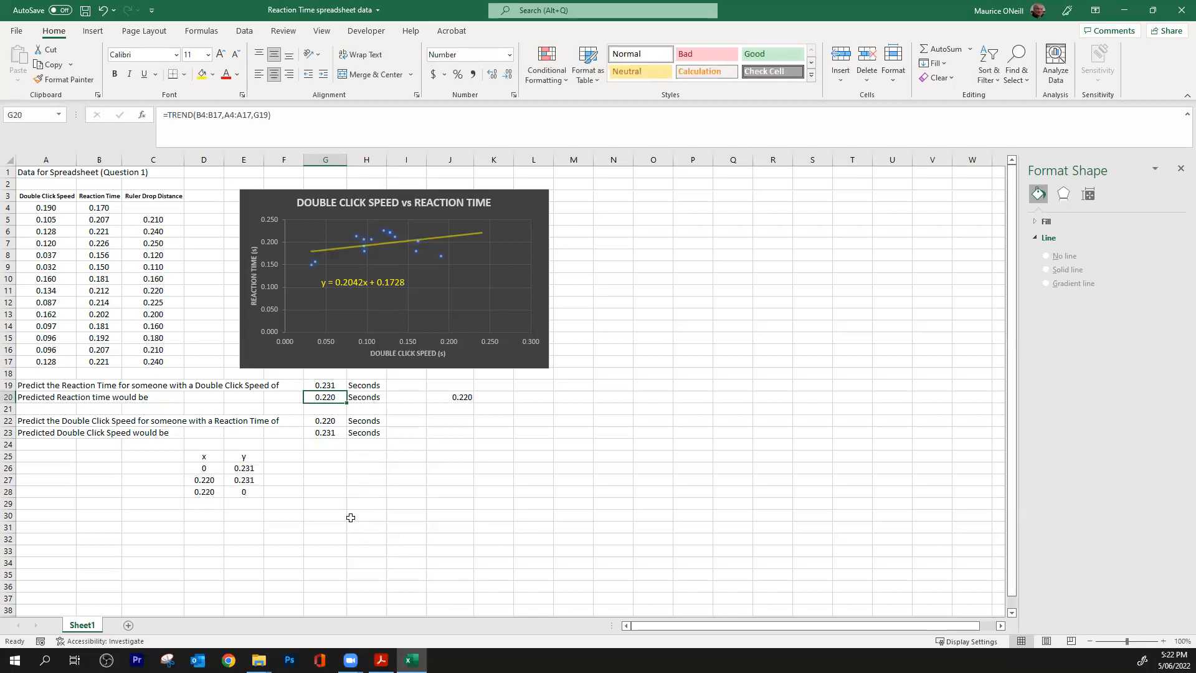
# - Set the double click speed in G19 back to 0.18
pyautogui.click(327, 385)
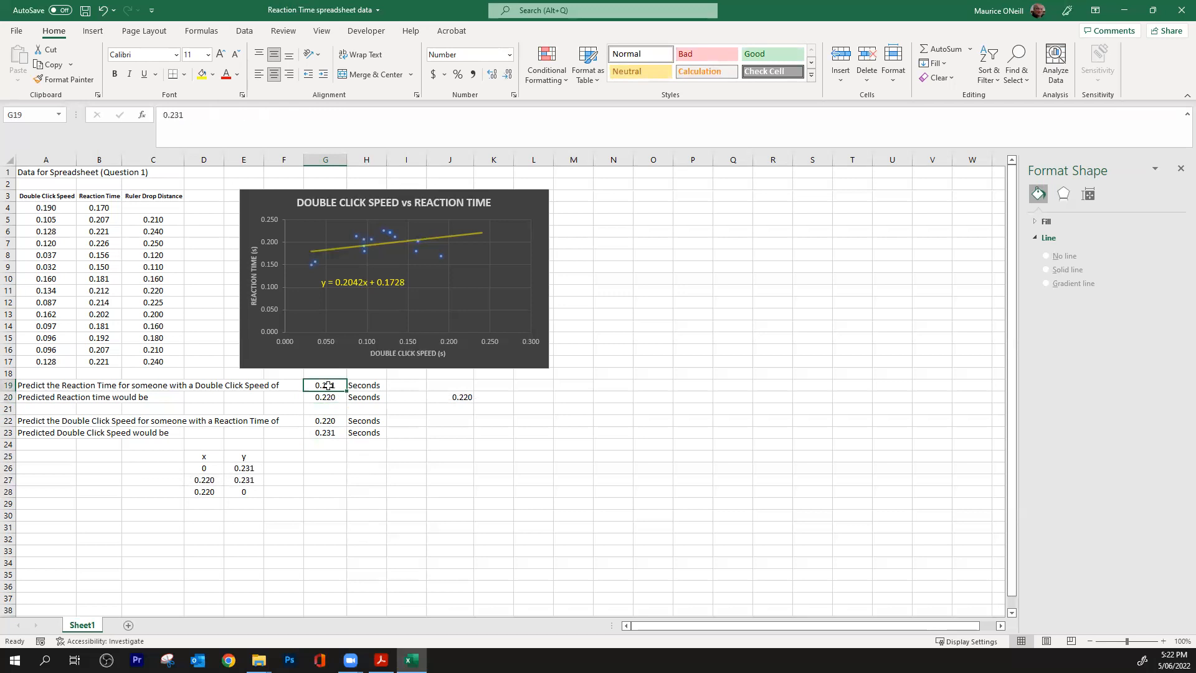
pyautogui.write('.18')
pyautogui.press('Return')
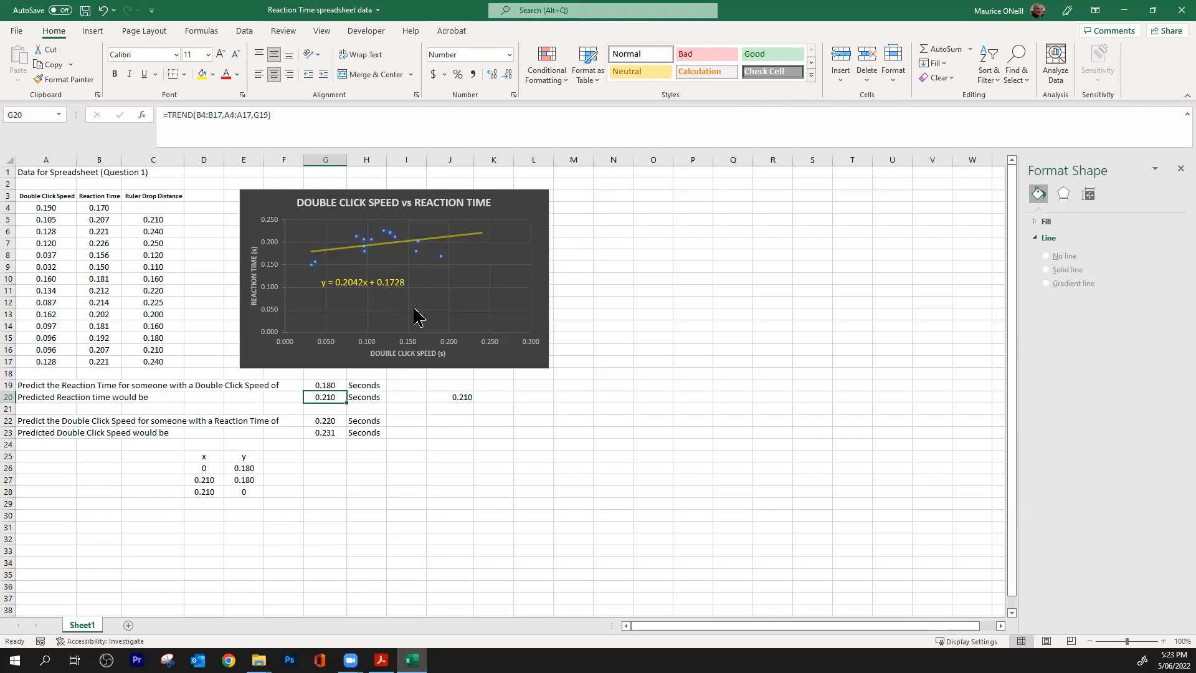
# - Add a new data series to the scatter chart, using D26:D28 as its X values
pyautogui.click(469, 265)
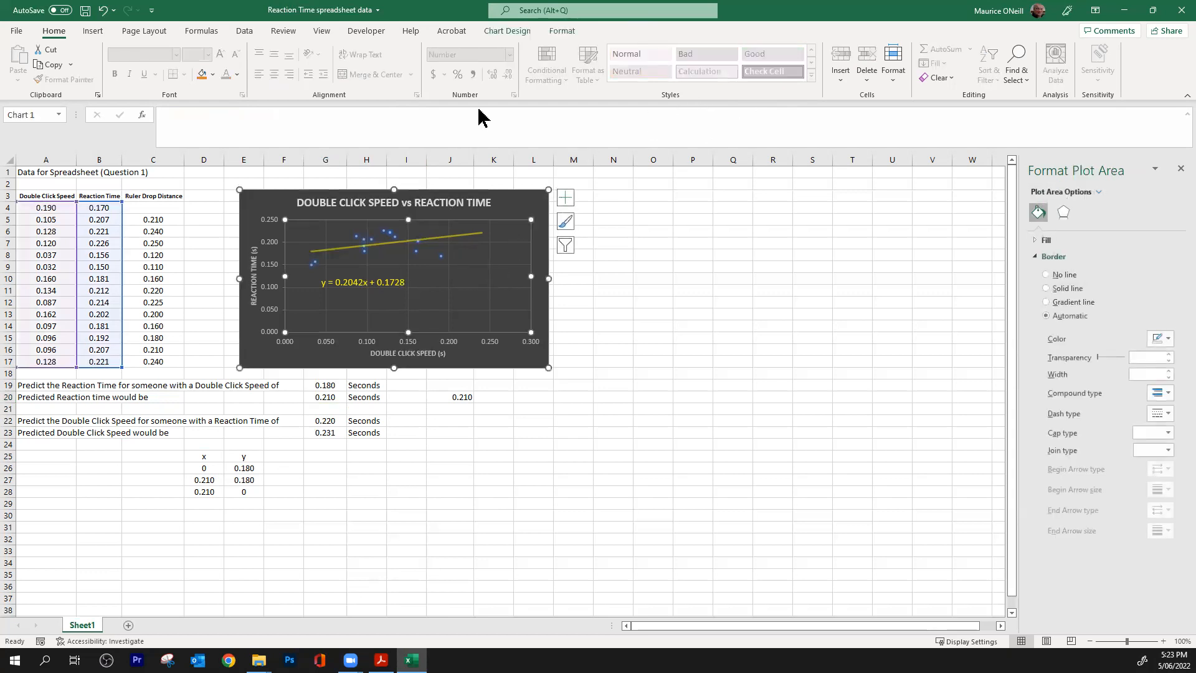
pyautogui.click(509, 31)
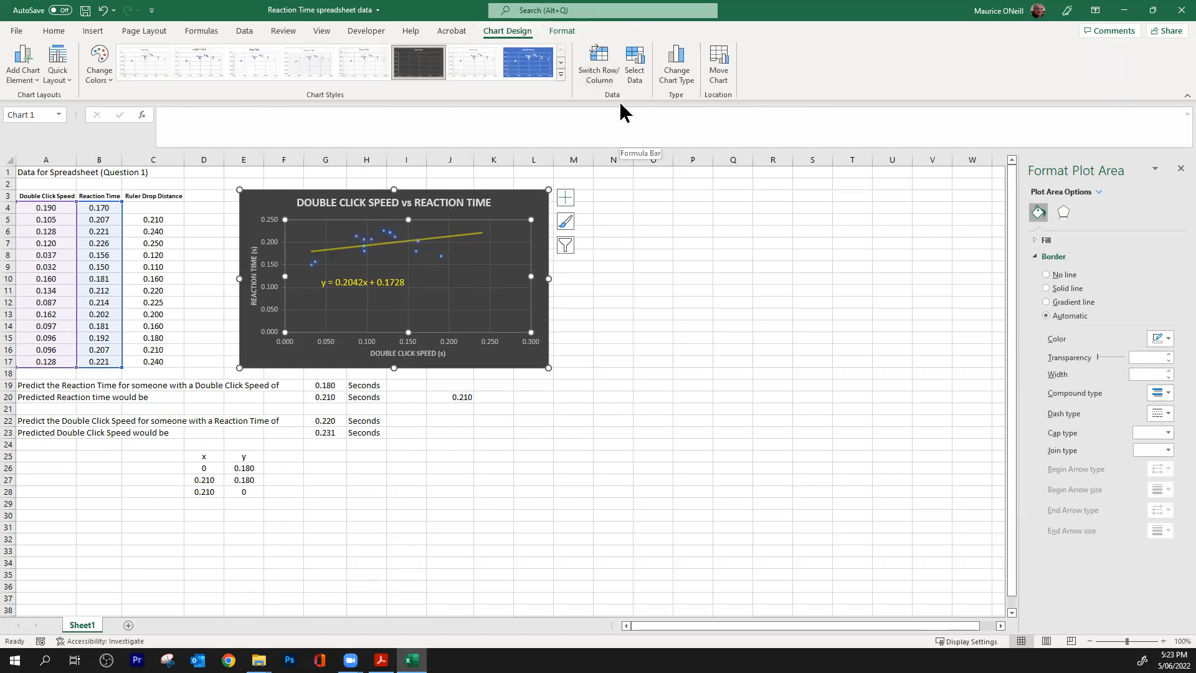
pyautogui.click(636, 69)
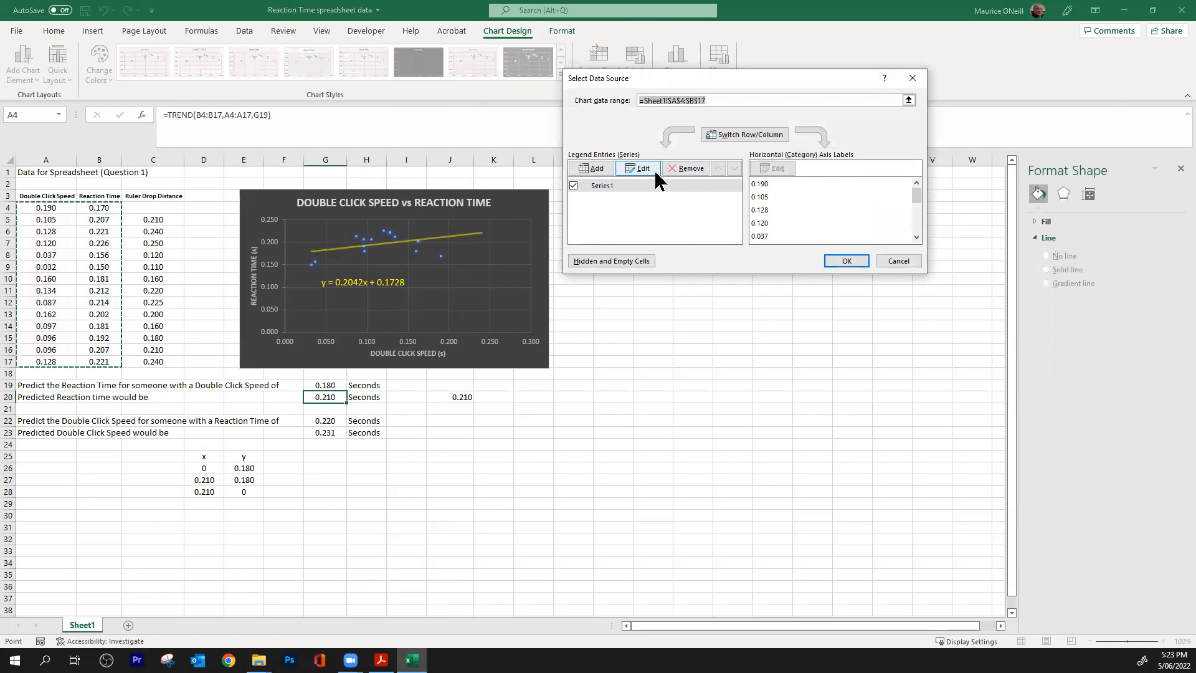
pyautogui.click(591, 168)
pyautogui.click(669, 177)
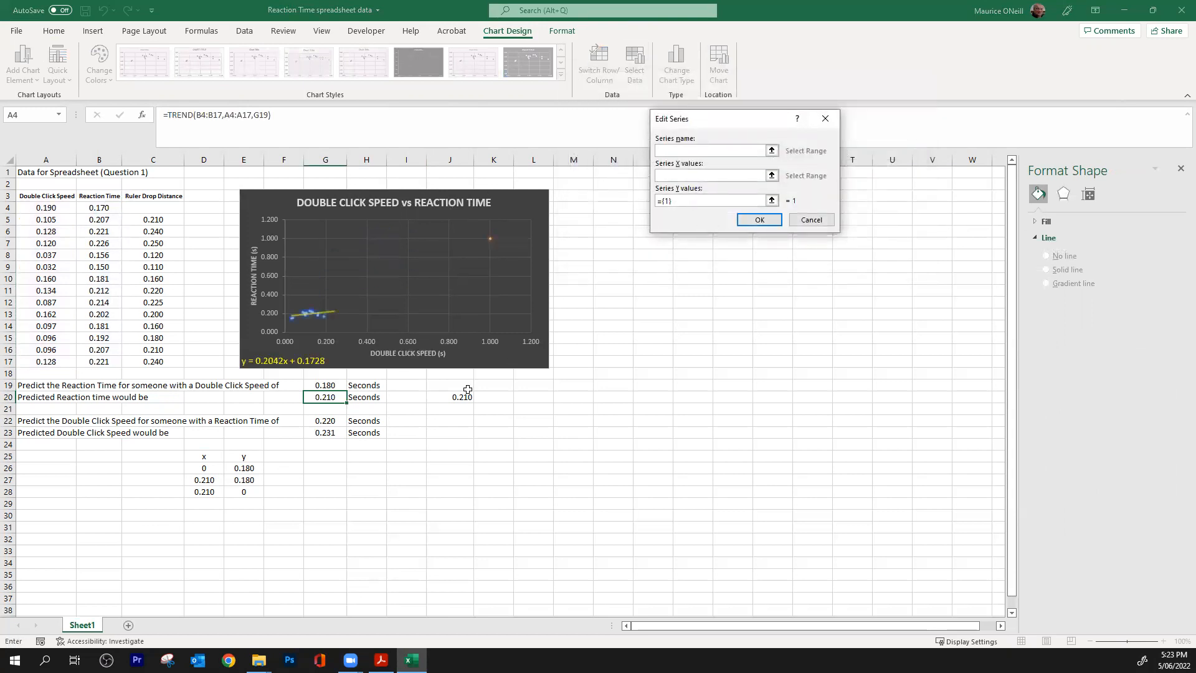
pyautogui.moveTo(200, 468); pyautogui.dragTo(211, 496)
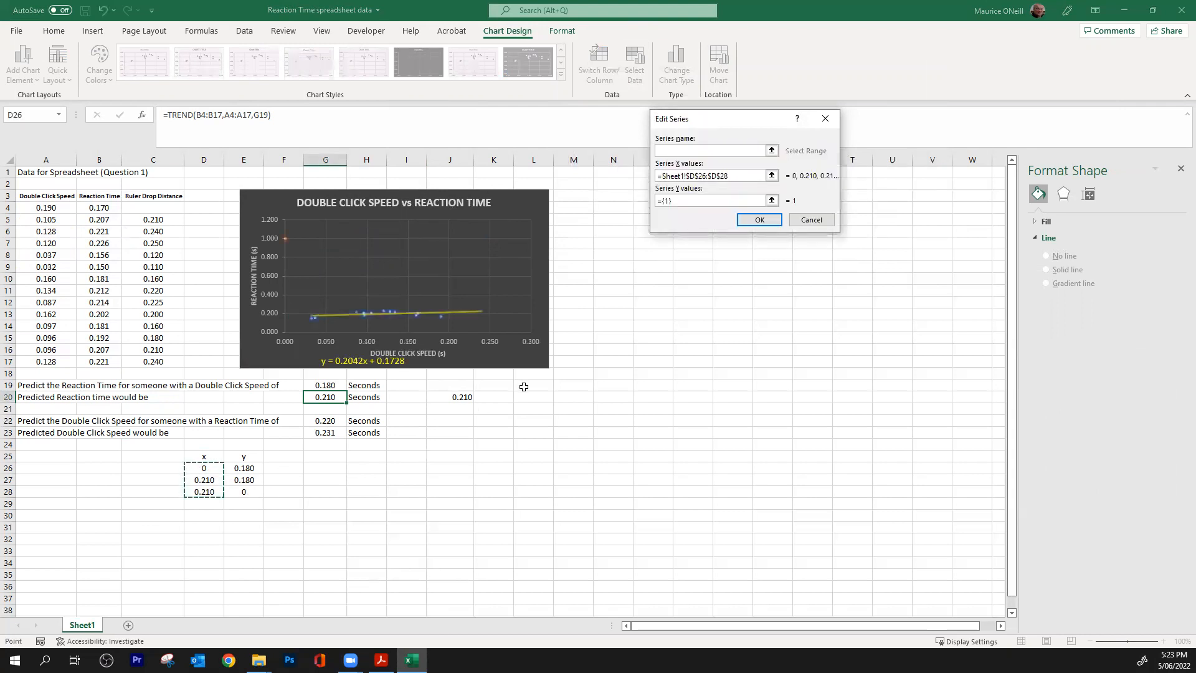
pyautogui.press('Return')
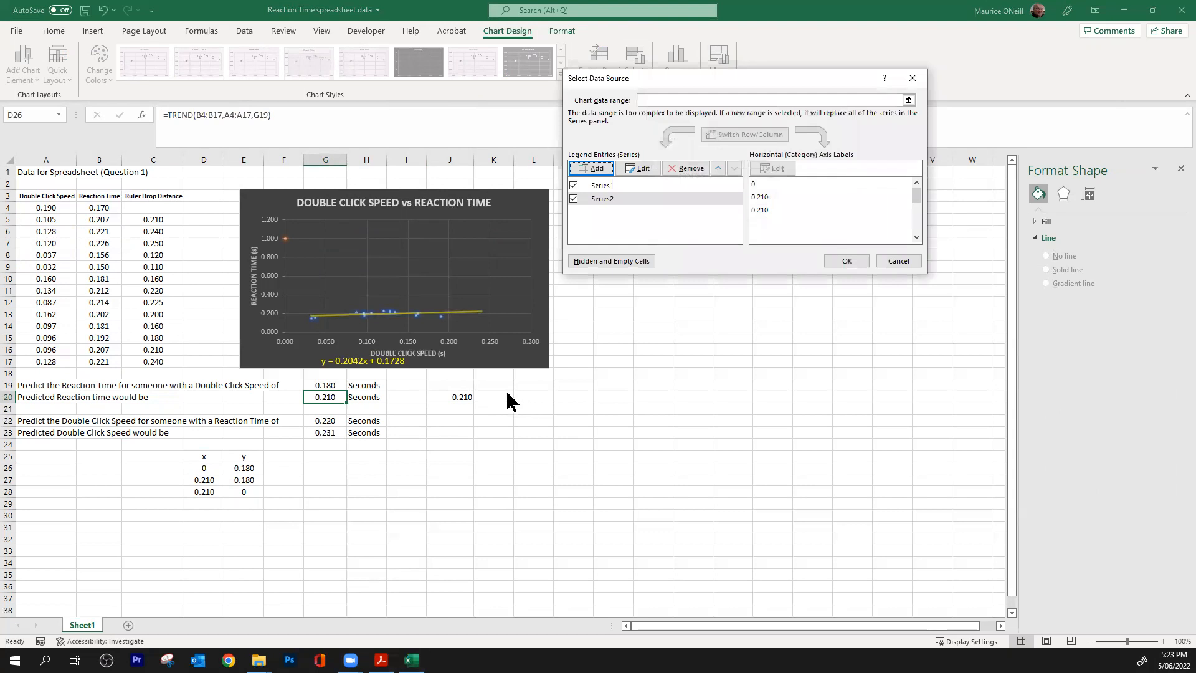
# - Edit the new chart series to use E26:E28 as its Y values and apply the data source changes
pyautogui.click(640, 169)
pyautogui.moveTo(683, 198); pyautogui.dragTo(650, 204)
pyautogui.press('BackSpace')
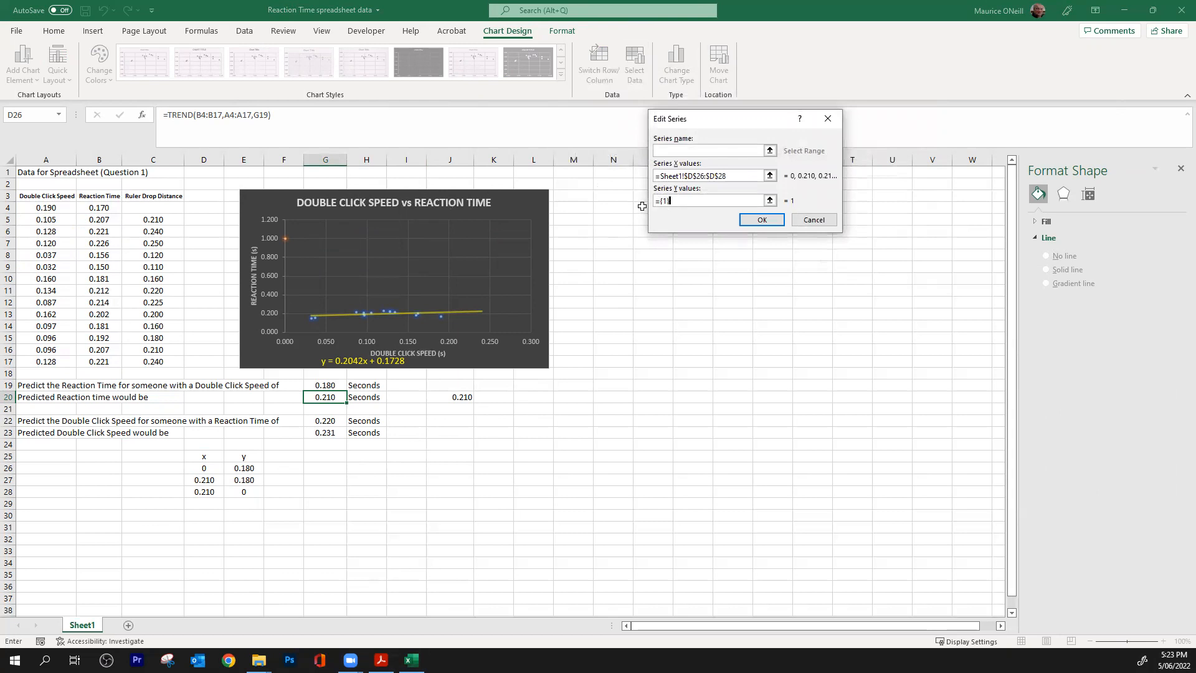
pyautogui.press('BackSpace')
pyautogui.press('BackSpace')
pyautogui.press('BackSpace')
pyautogui.moveTo(252, 468); pyautogui.dragTo(256, 493)
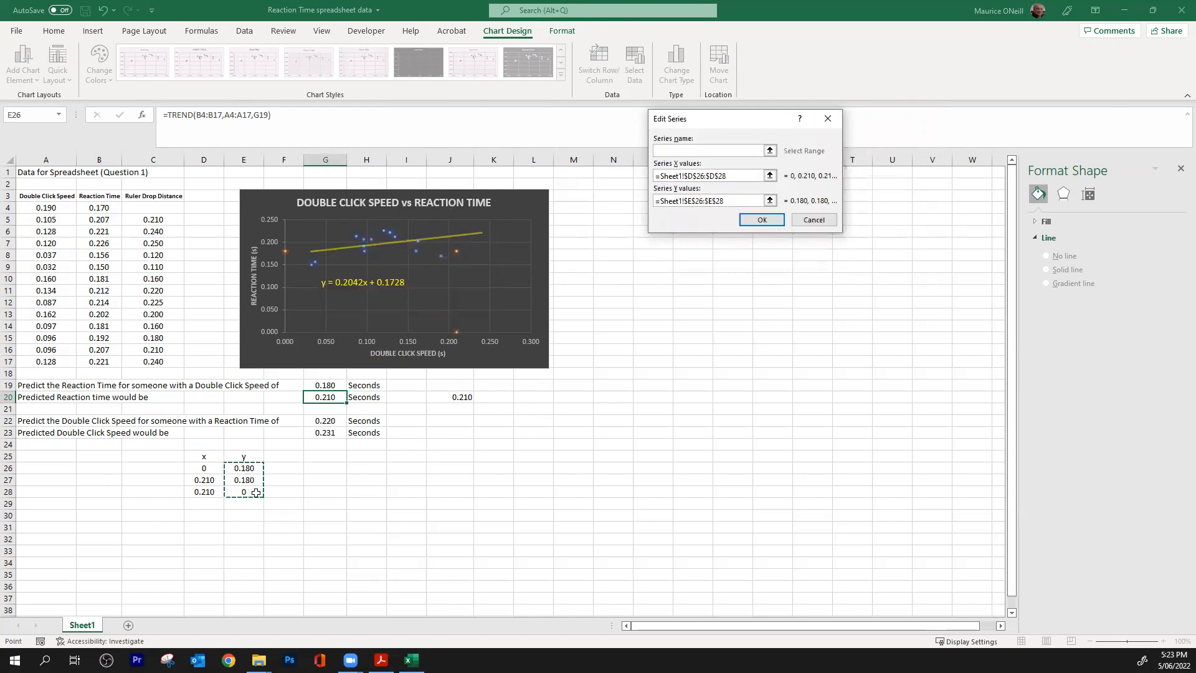
pyautogui.press('Return')
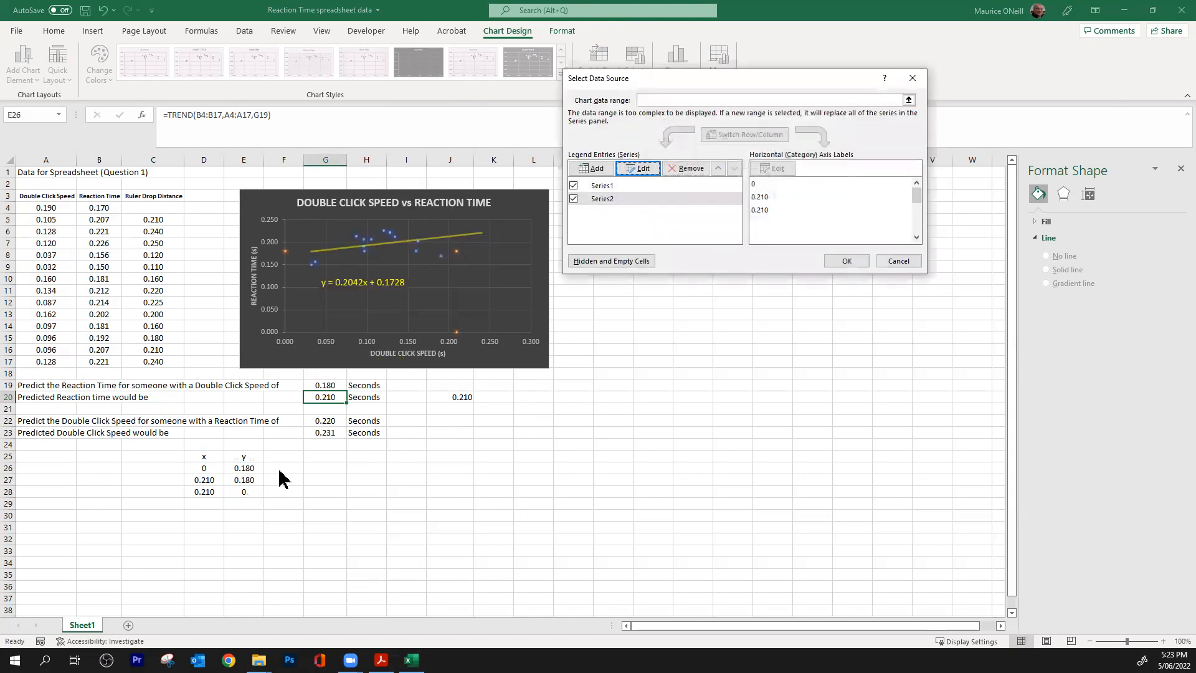
pyautogui.click(858, 264)
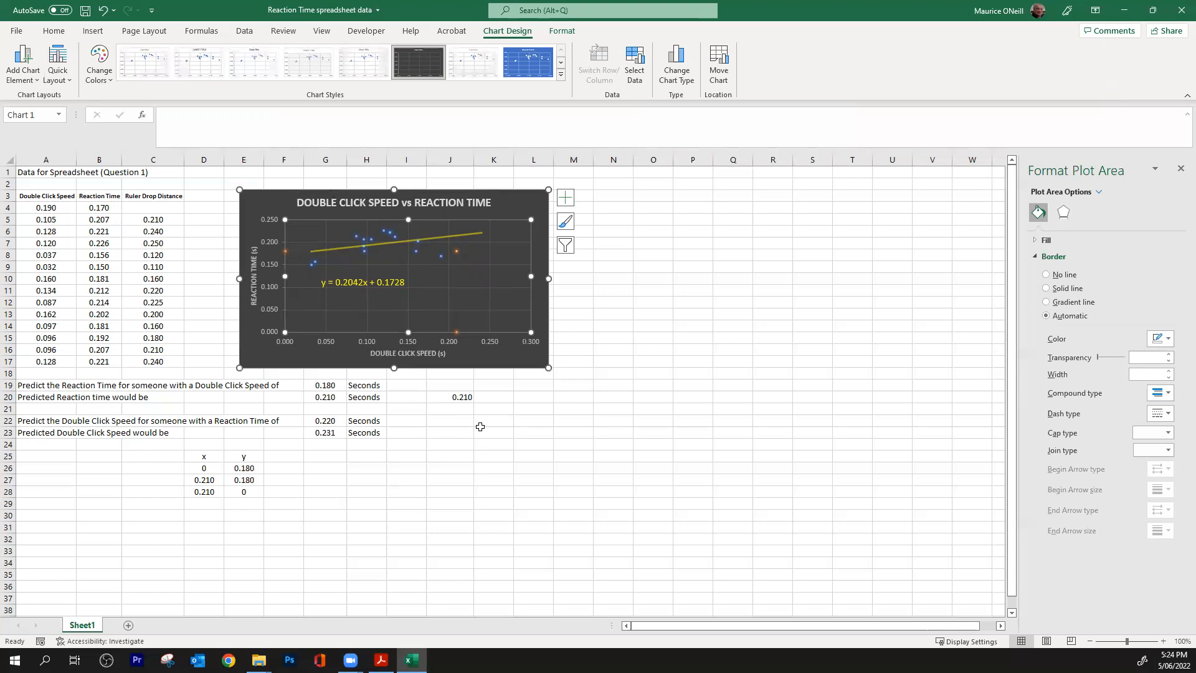
# - Change the first point's y value in E26 to the formula =G20
pyautogui.click(240, 468)
pyautogui.write('=')
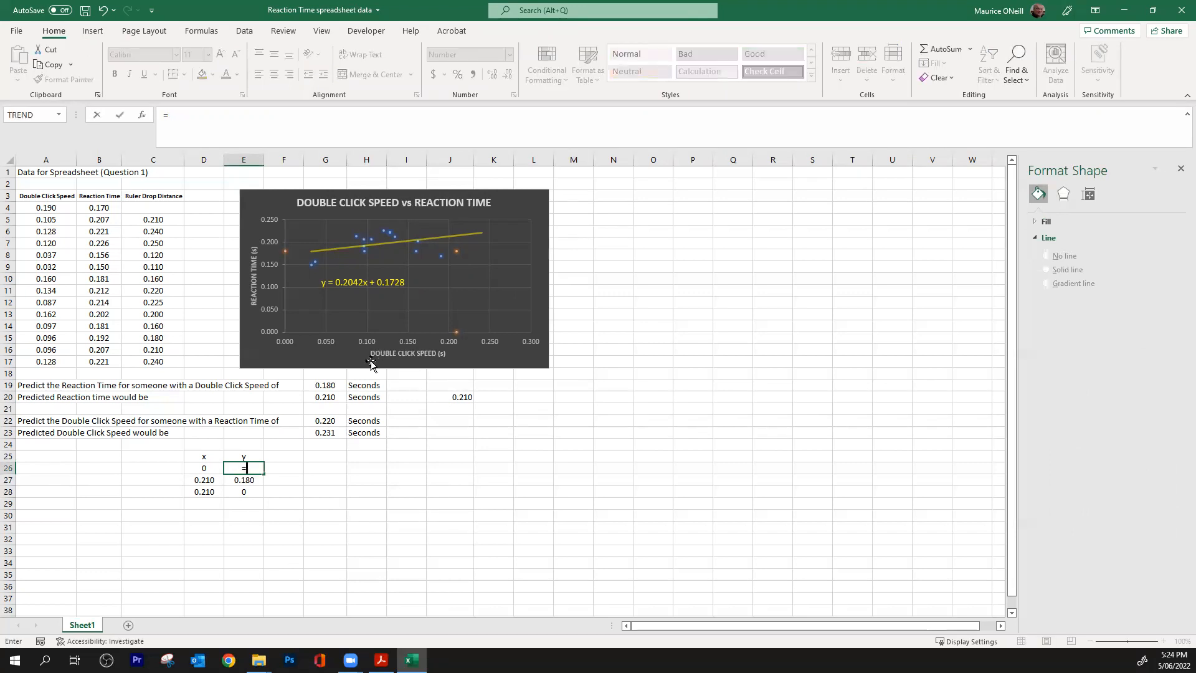
pyautogui.click(325, 398)
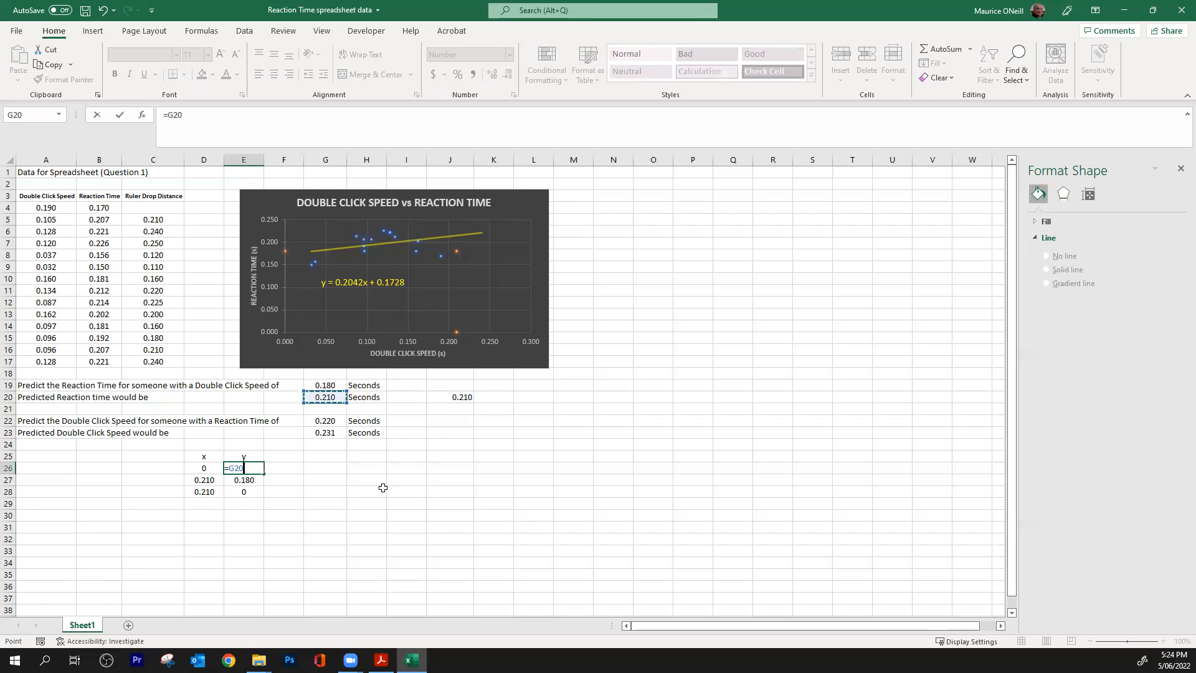
pyautogui.press('Return')
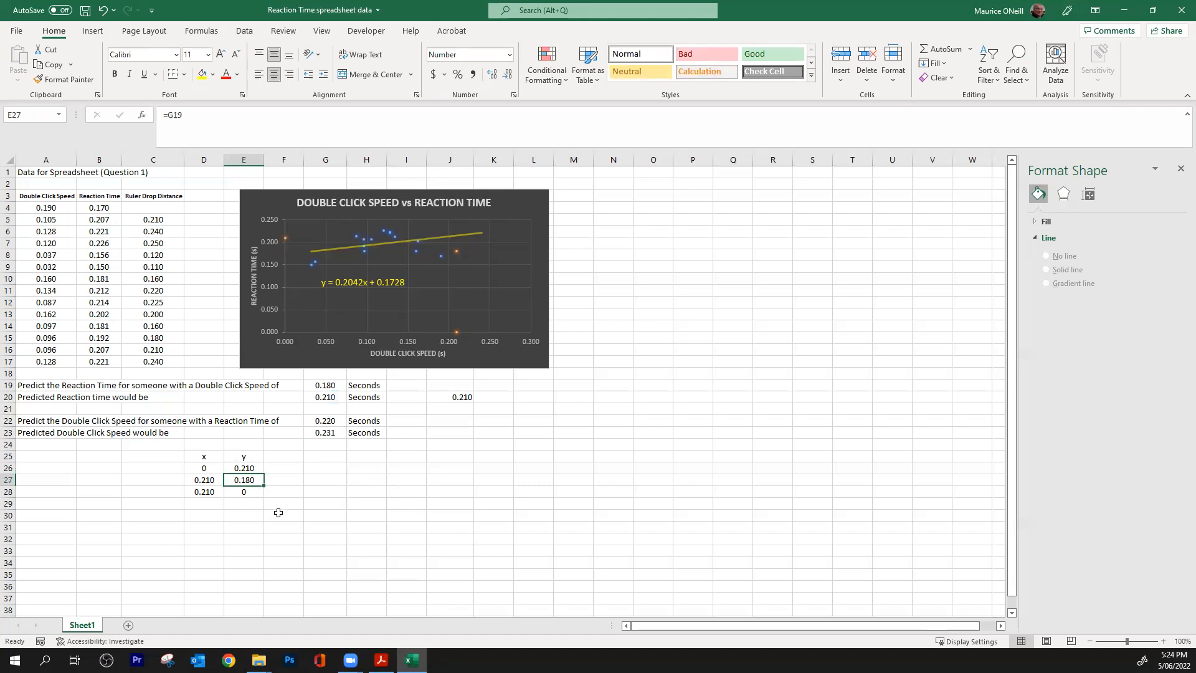
# - Change the second point's y value in E27 to the formula =G20
pyautogui.write('=')
pyautogui.click(337, 399)
pyautogui.press('Return')
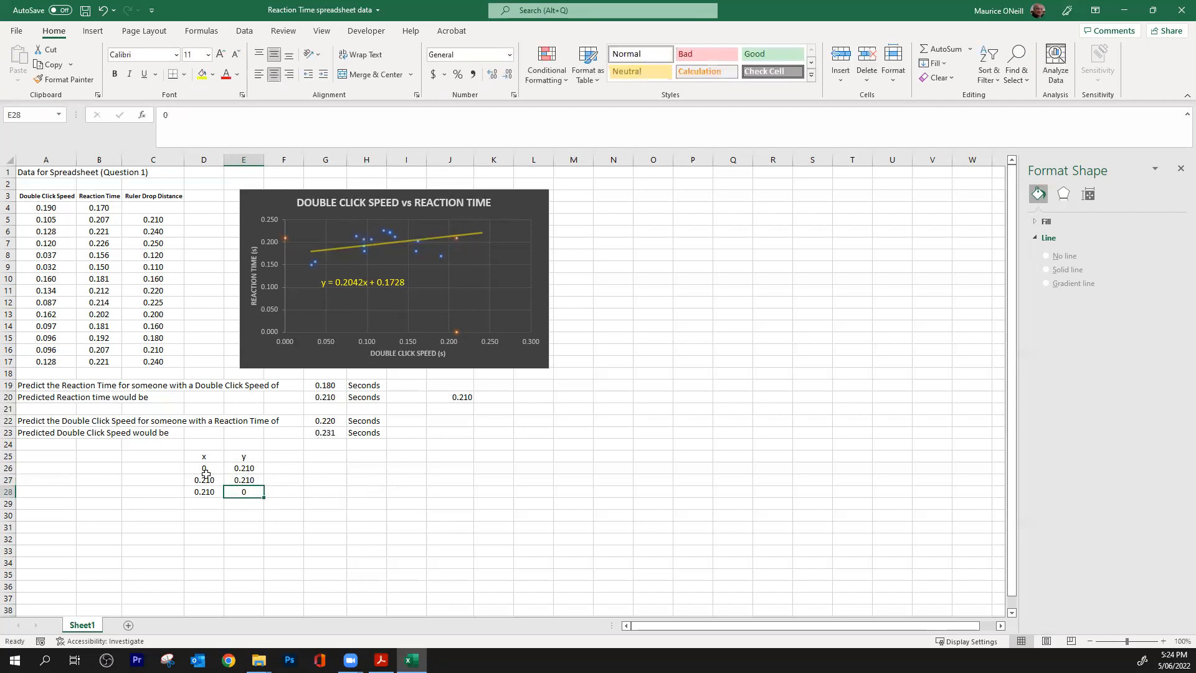
# - Change the x values of the second and third points in D27 and D28 to the formula =G19
pyautogui.click(209, 480)
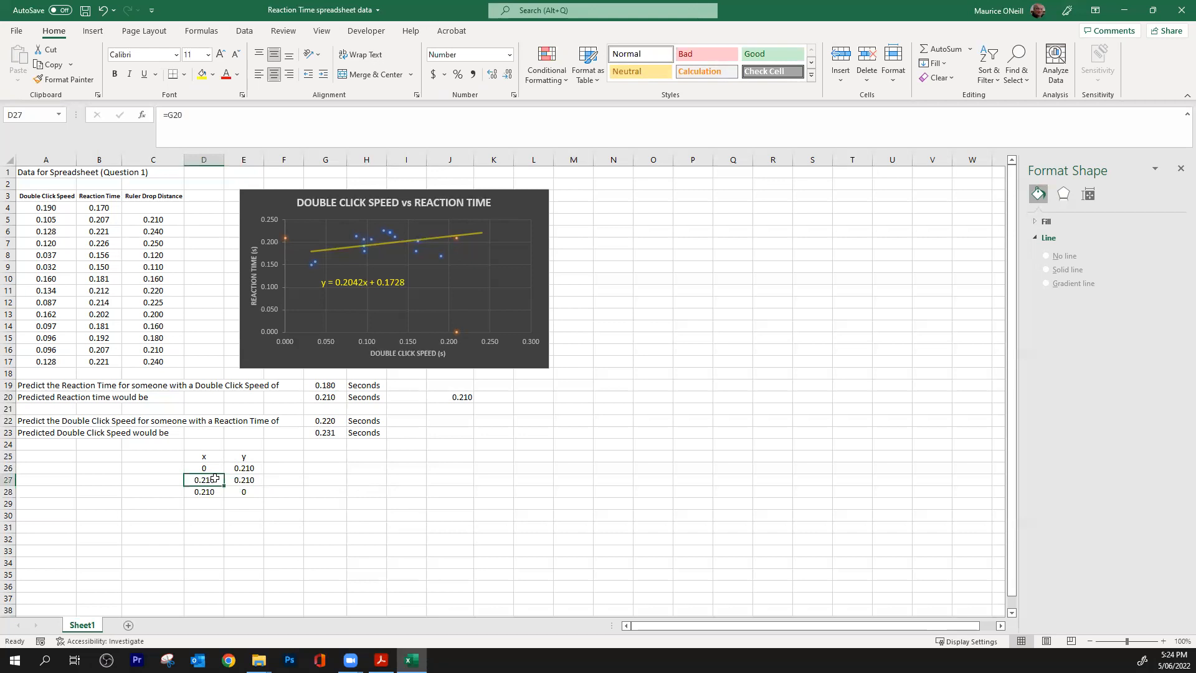
pyautogui.write('=')
pyautogui.click(320, 386)
pyautogui.press('Return')
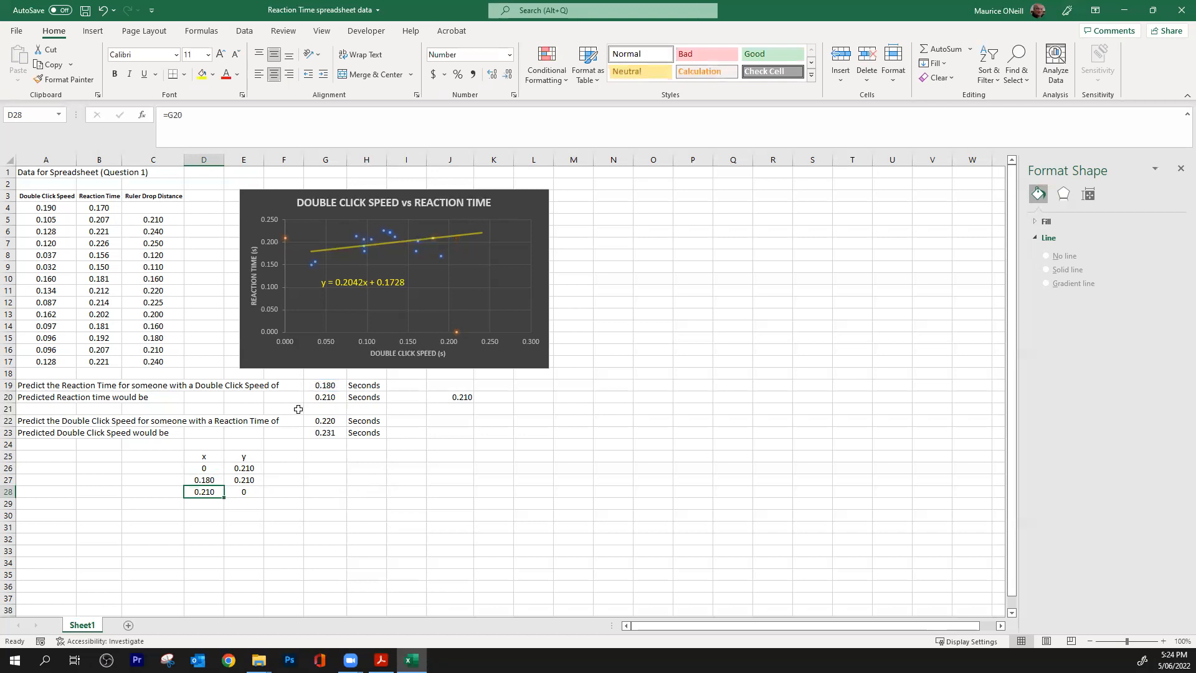
pyautogui.write('=')
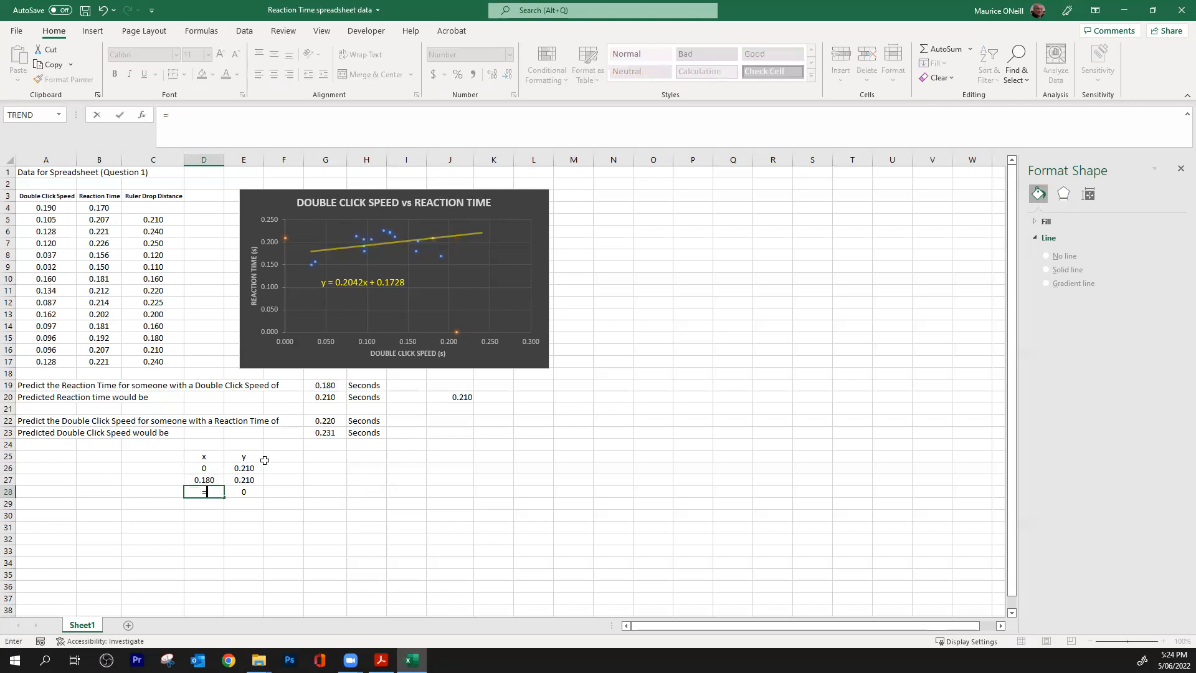
pyautogui.click(334, 386)
pyautogui.press('Return')
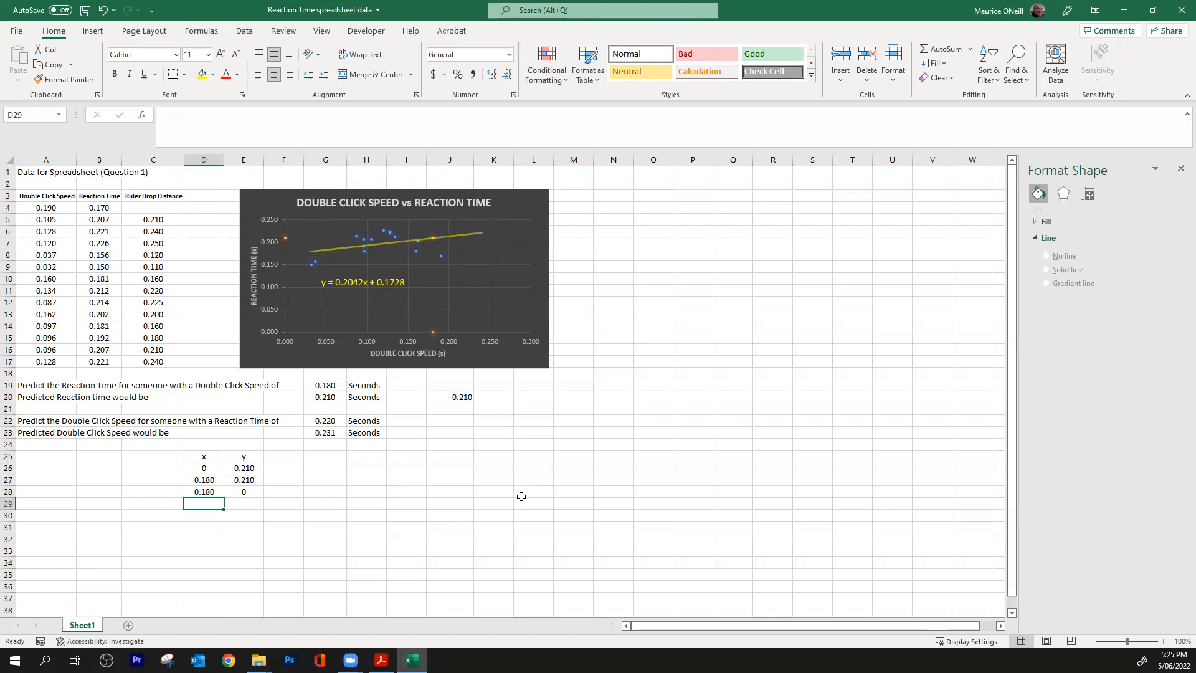
# - Copy the x and y headings from D25:E25 into G25:H25 for a second coordinate table
pyautogui.click(329, 463)
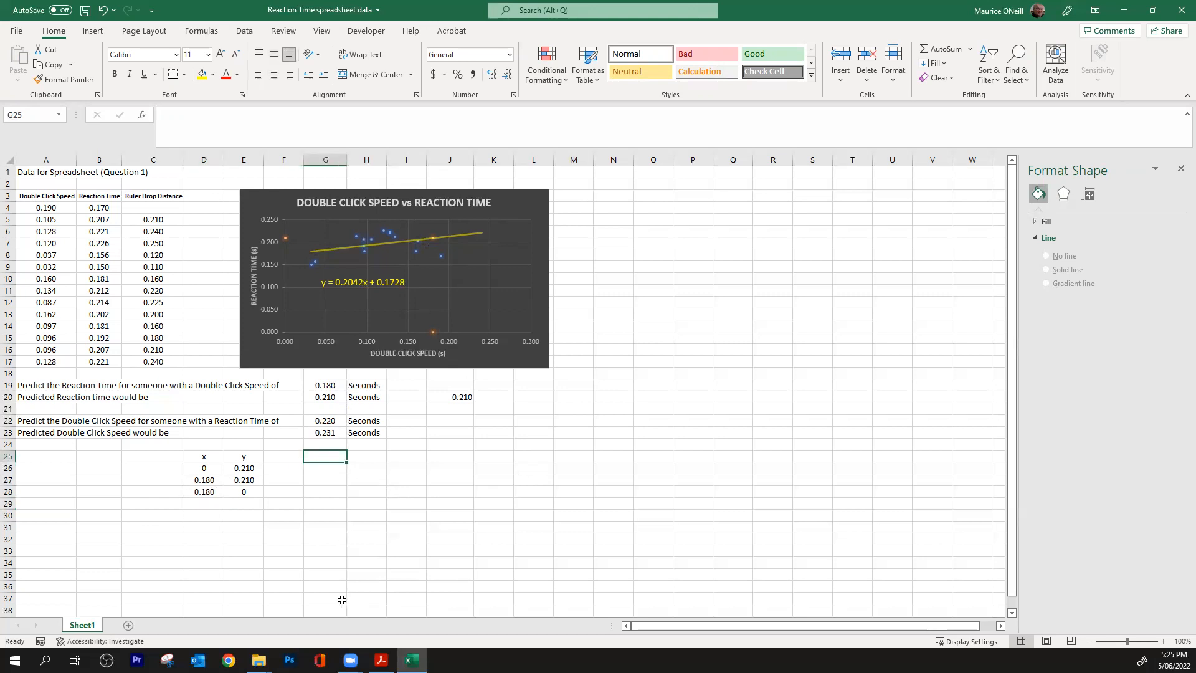
pyautogui.write('x')
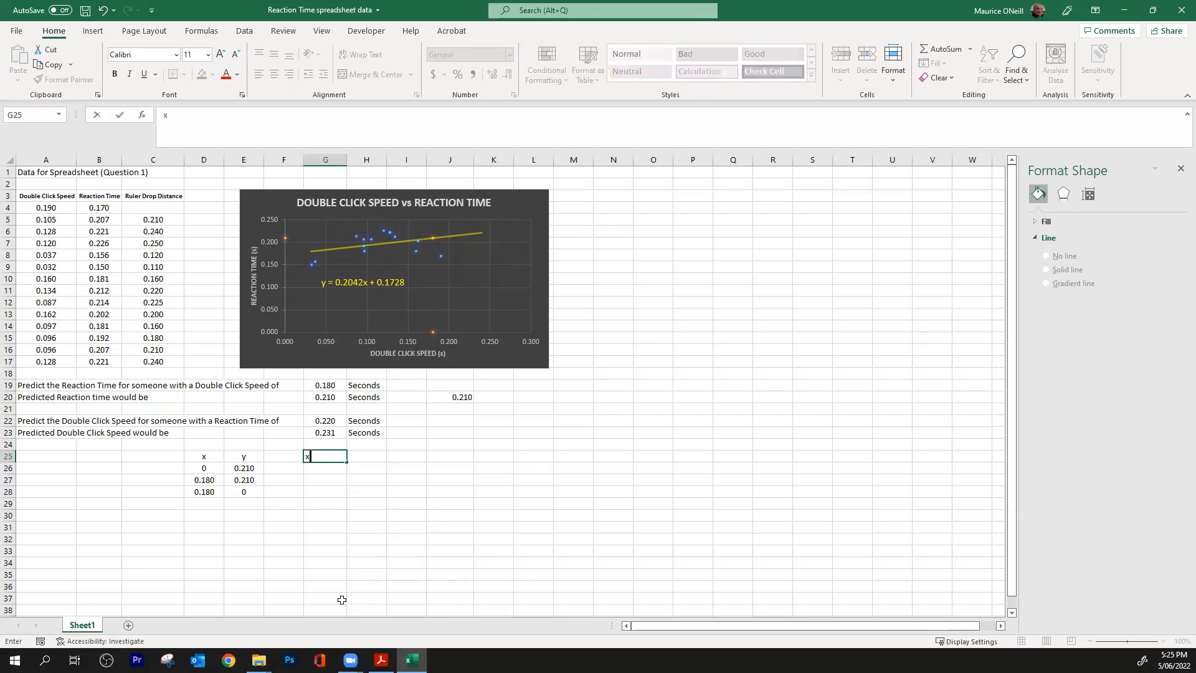
pyautogui.moveTo(209, 455); pyautogui.dragTo(240, 457)
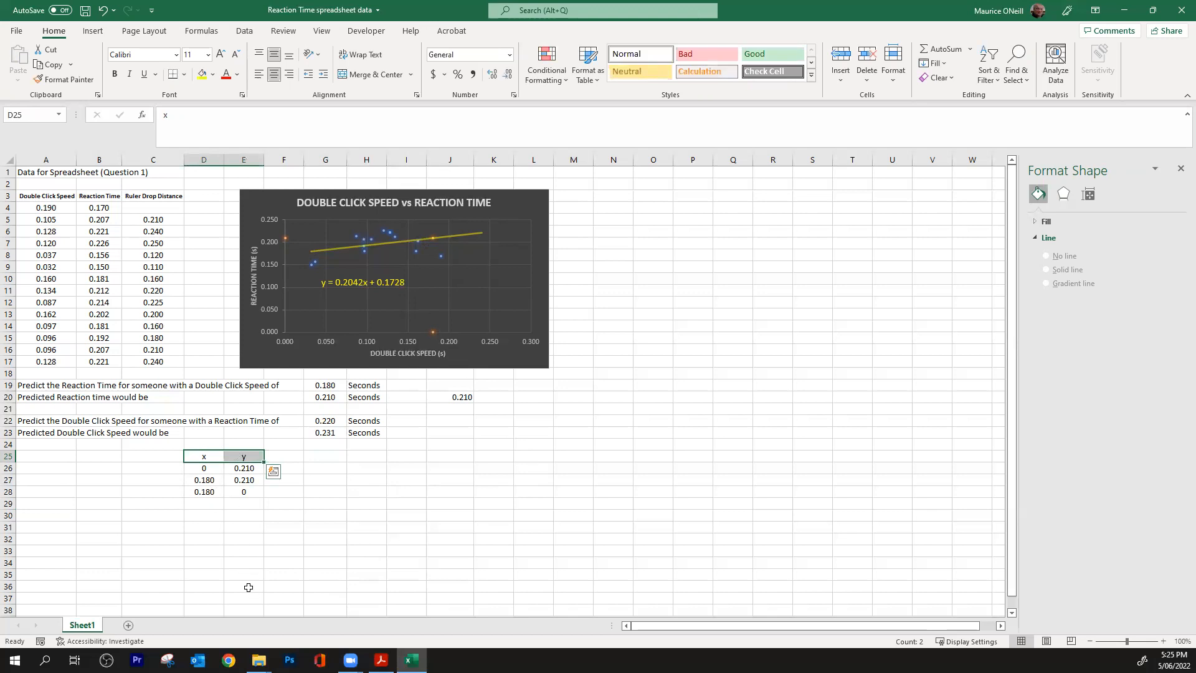
pyautogui.hotkey('ctrl', 'c')
pyautogui.press('Right')
pyautogui.press('Right')
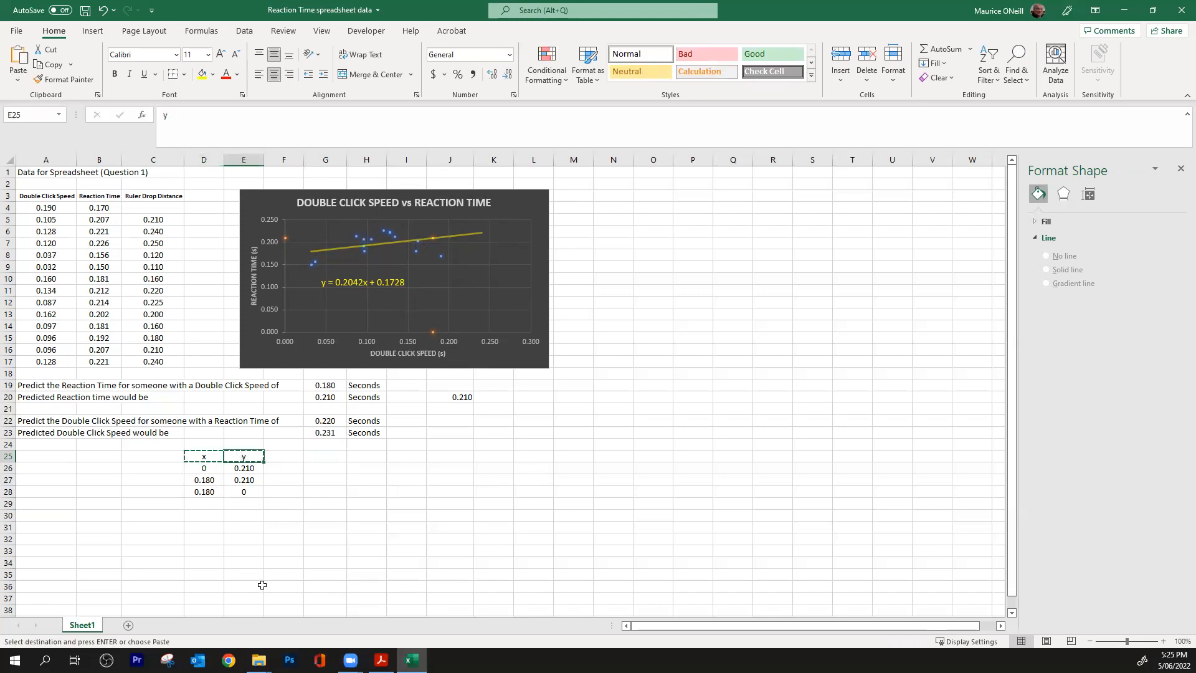
pyautogui.press('Right')
pyautogui.hotkey('ctrl', 'v')
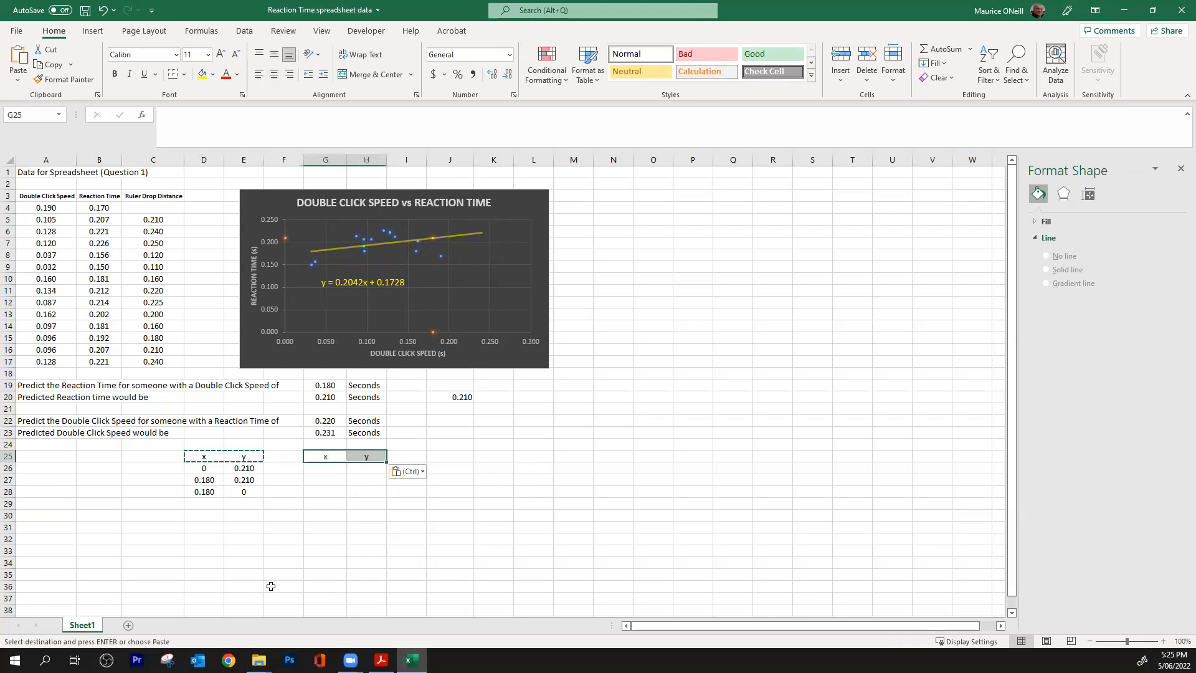
pyautogui.press('ctrl')
pyautogui.press('Escape')
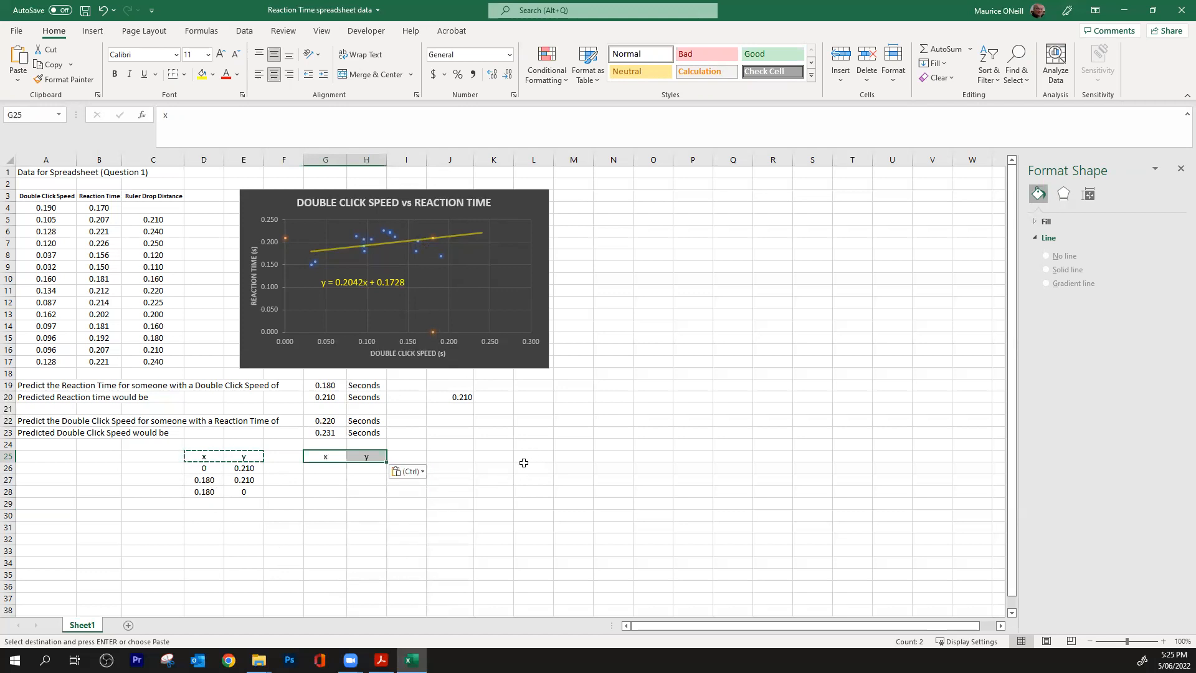
# - Enter 0 as the first x value in G26 and centre the contents of G25:H28
pyautogui.click(327, 471)
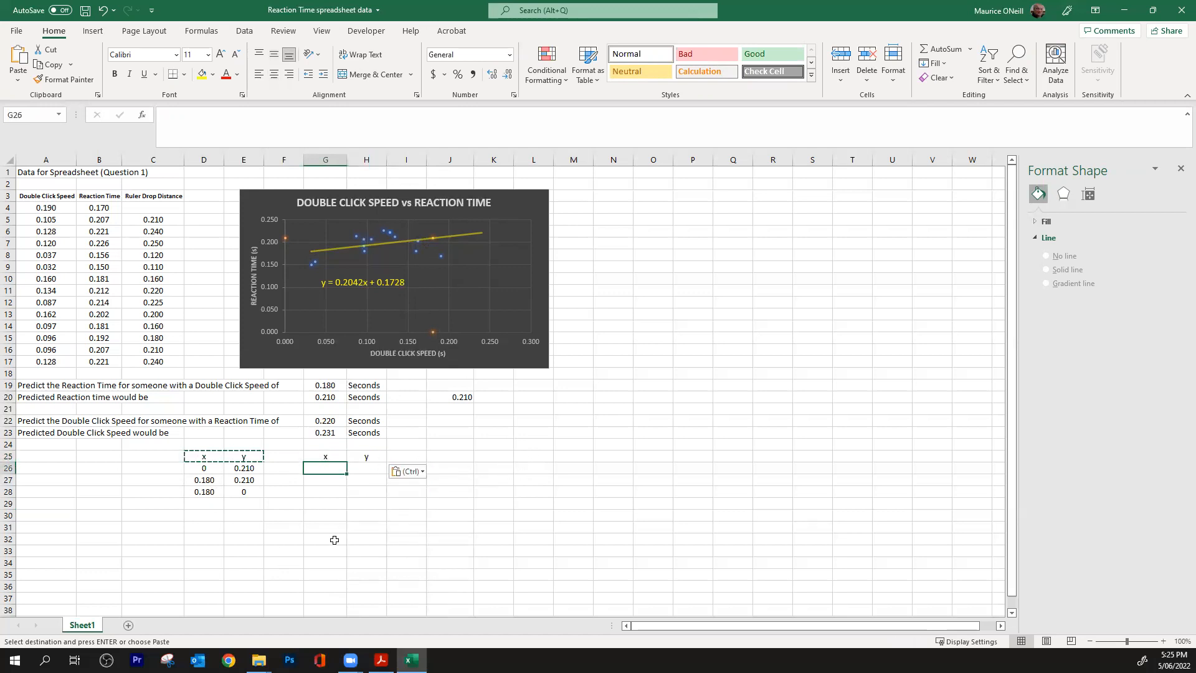
pyautogui.write('0')
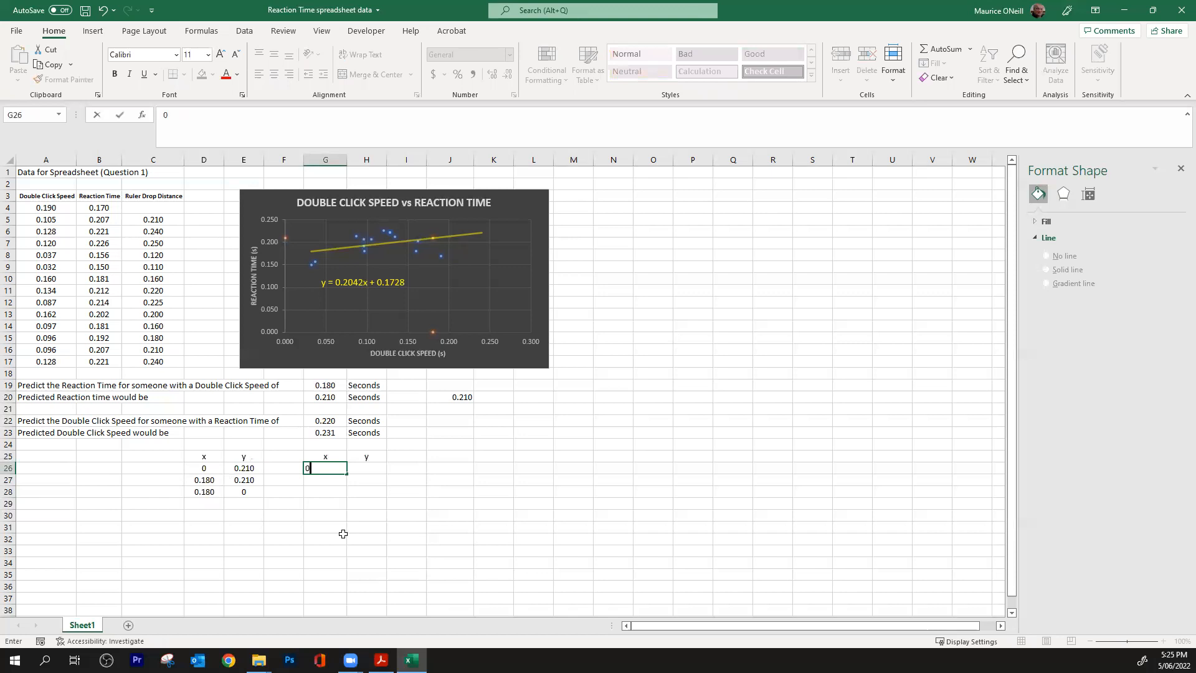
pyautogui.press('Return')
pyautogui.moveTo(338, 468); pyautogui.dragTo(374, 494)
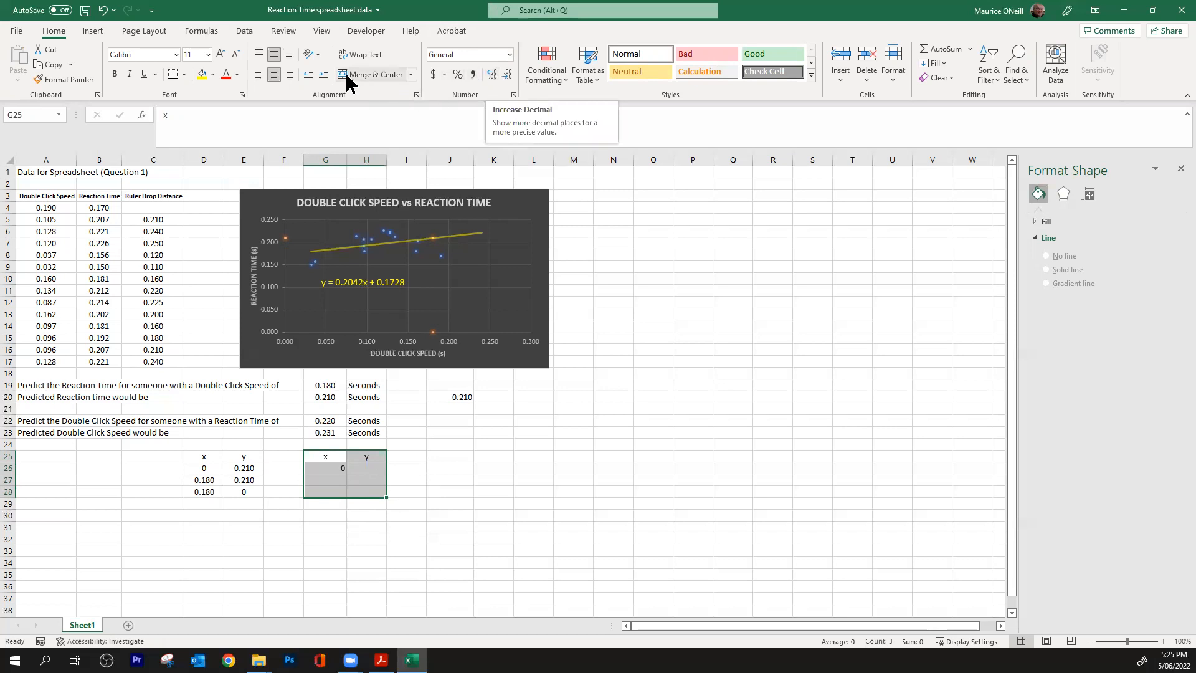
pyautogui.click(275, 75)
pyautogui.click(275, 55)
pyautogui.click(274, 74)
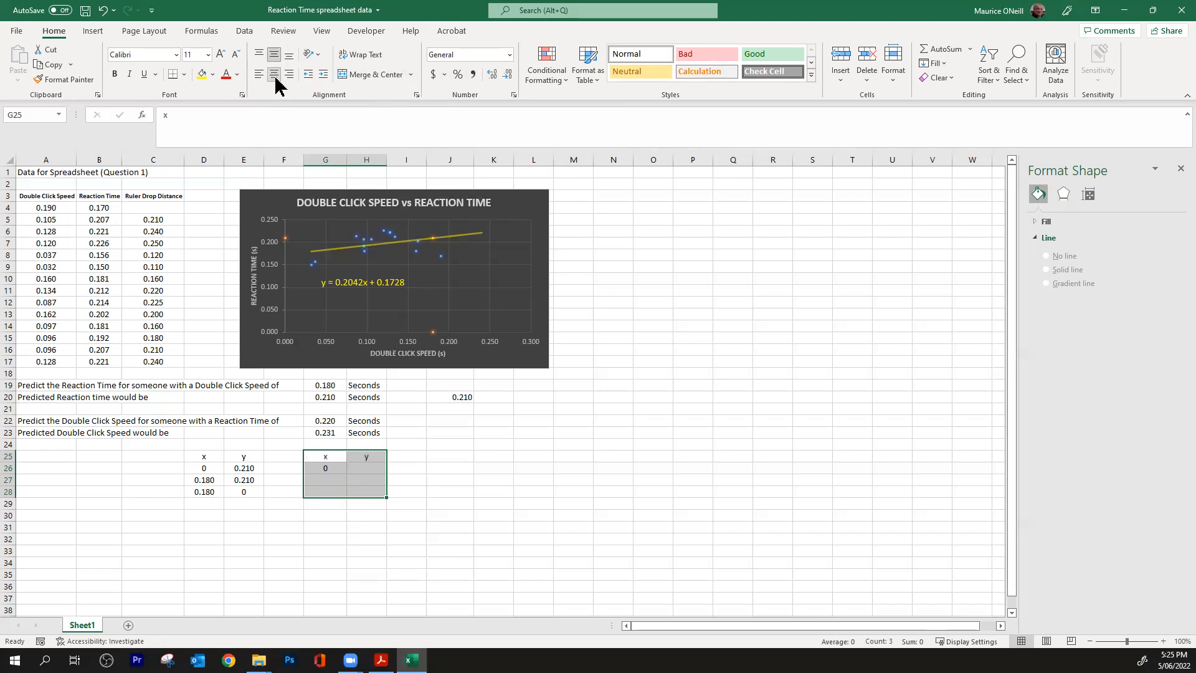
pyautogui.click(489, 499)
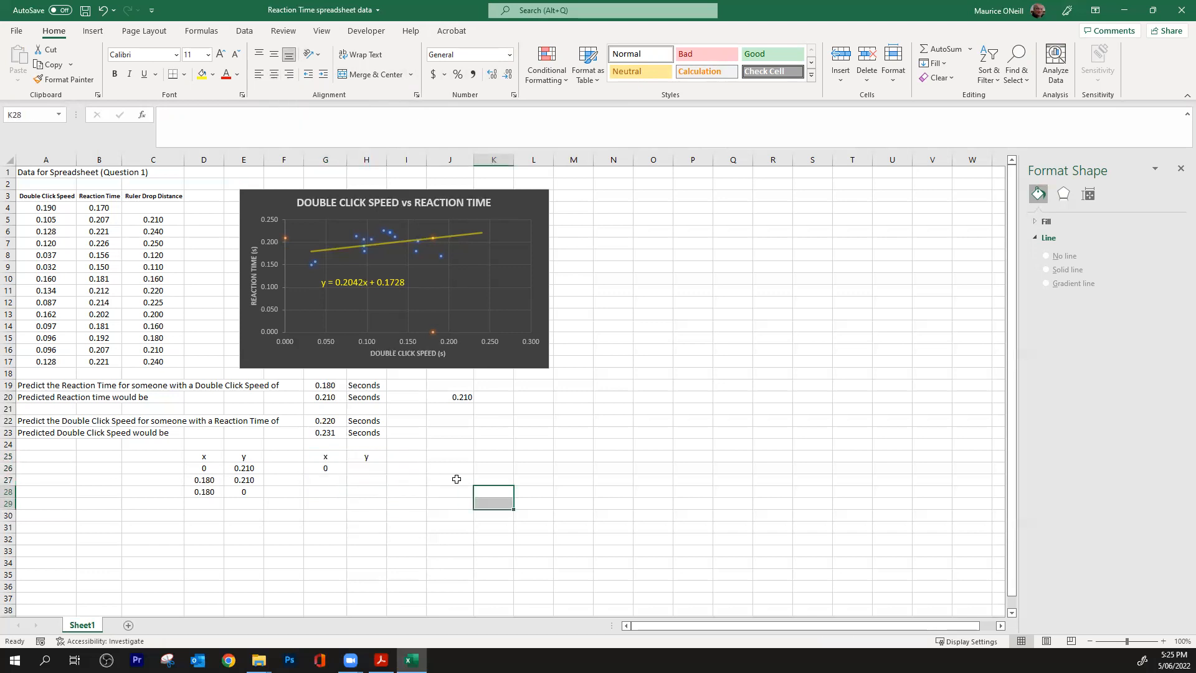
# - Set the first two y values of the second table, H26 and H27, to the formula =G22
pyautogui.click(368, 469)
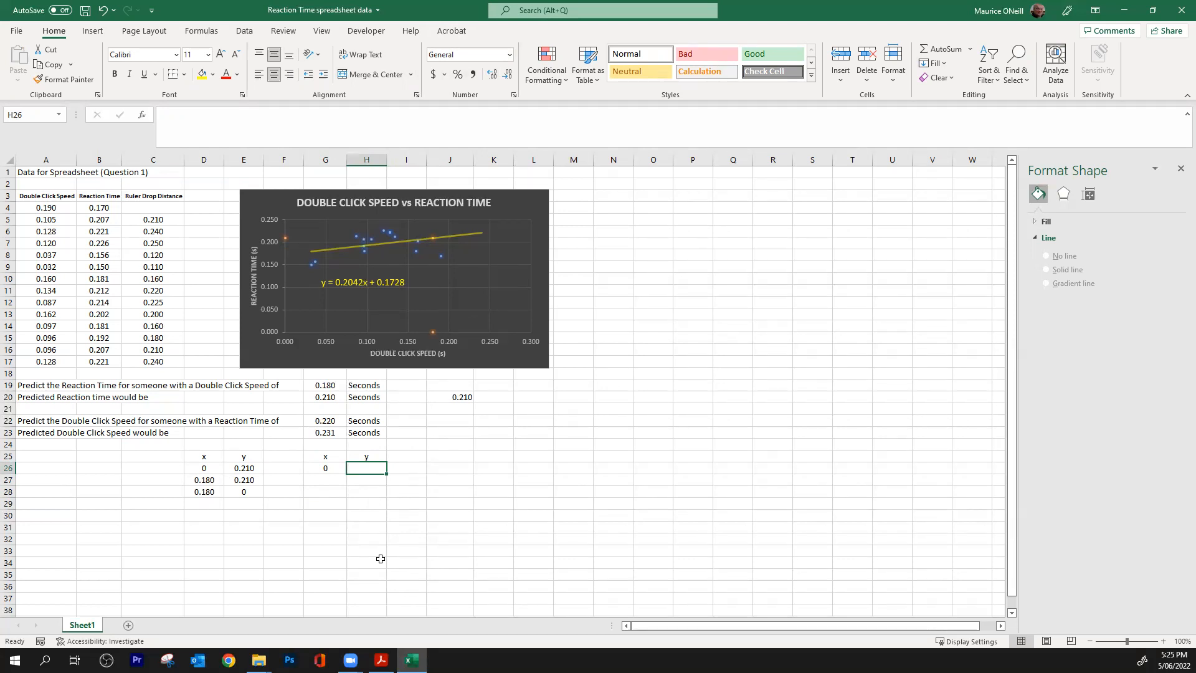
pyautogui.write('=')
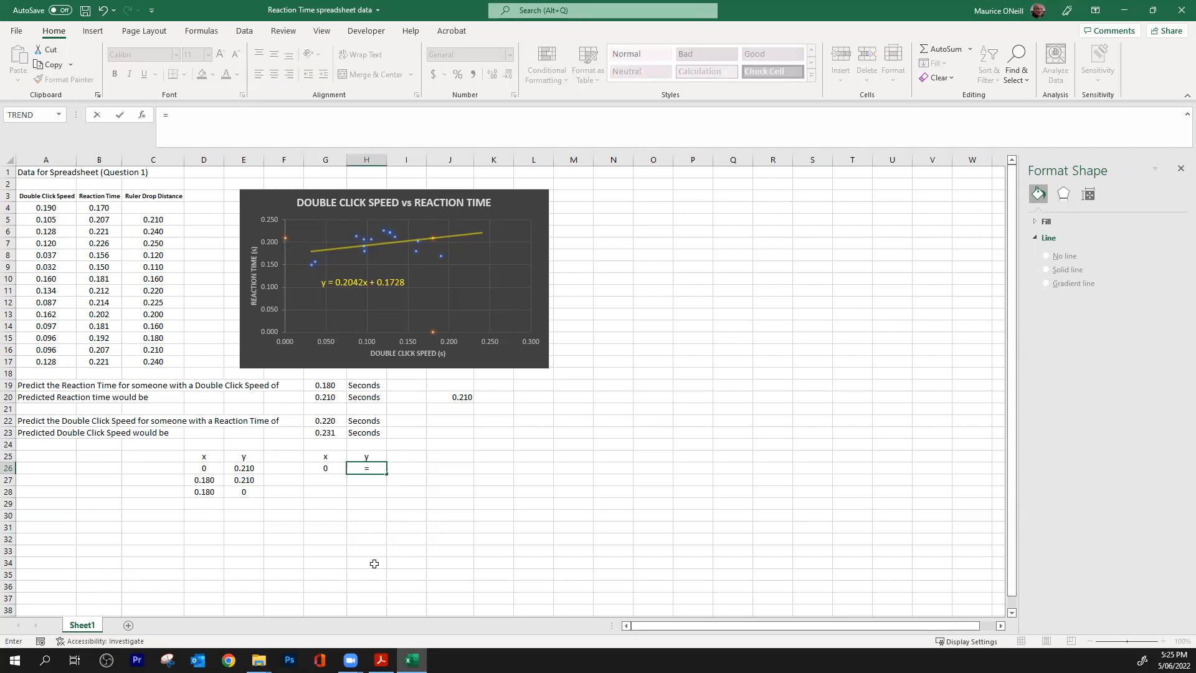
pyautogui.click(329, 423)
pyautogui.press('Return')
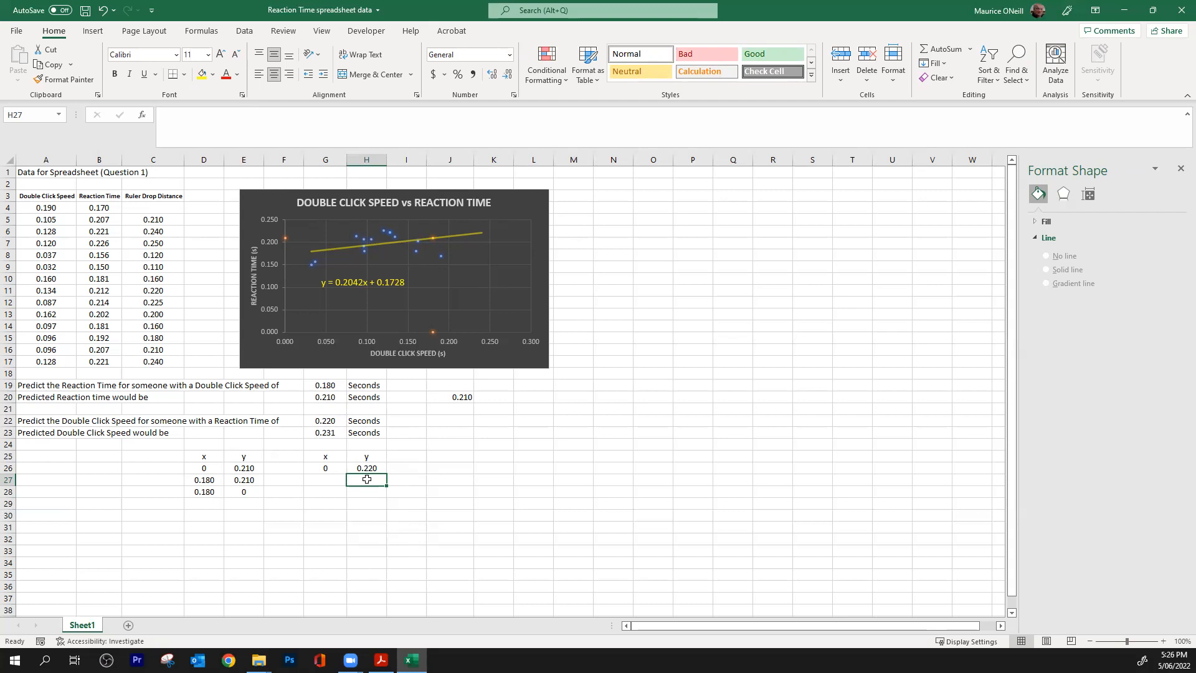
pyautogui.write('=')
pyautogui.click(327, 420)
pyautogui.press('Return')
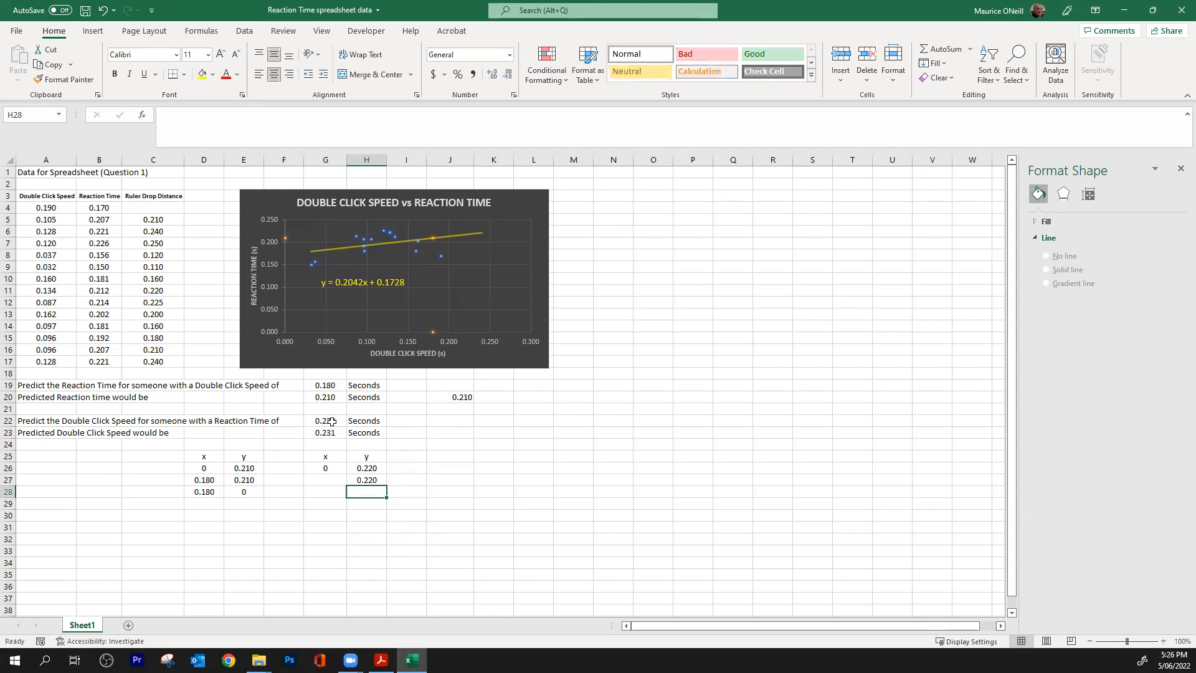
# - Set the x value in G27 to the formula =$G$23 and fill it down to G28
pyautogui.click(334, 481)
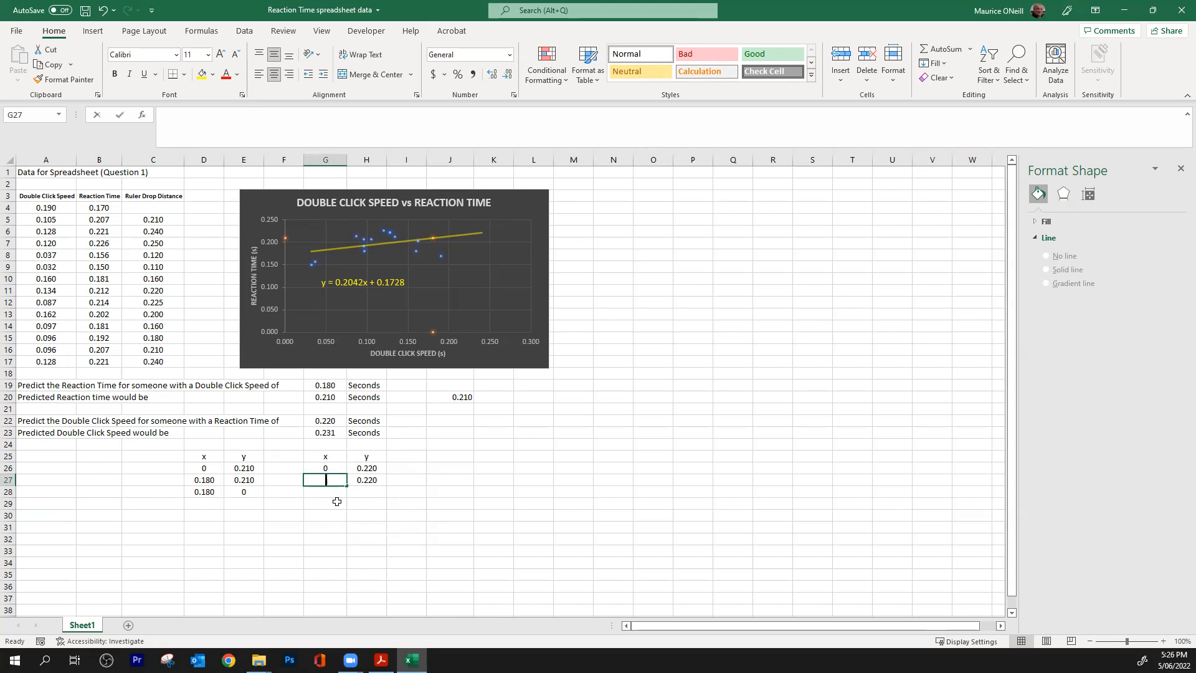
pyautogui.write('=')
pyautogui.click(333, 431)
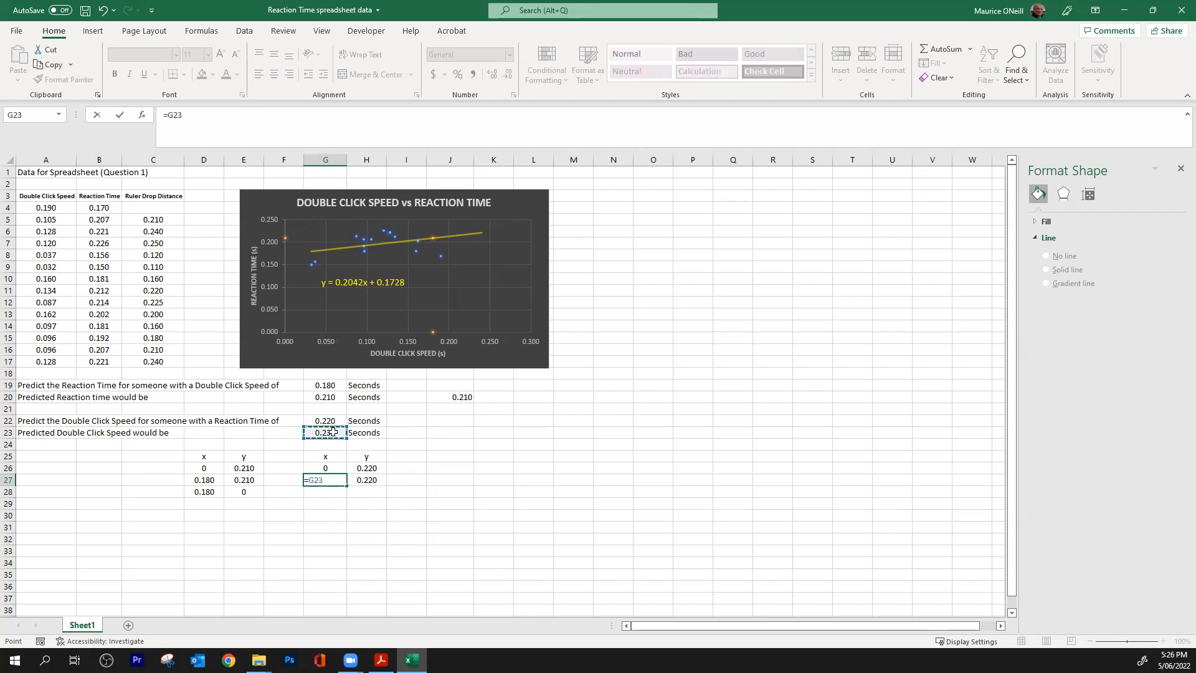
pyautogui.press('F4')
pyautogui.press('Return')
pyautogui.click(324, 481)
pyautogui.moveTo(344, 482); pyautogui.dragTo(345, 495)
# - Enter 0 as the third point's y value in H28
pyautogui.click(365, 491)
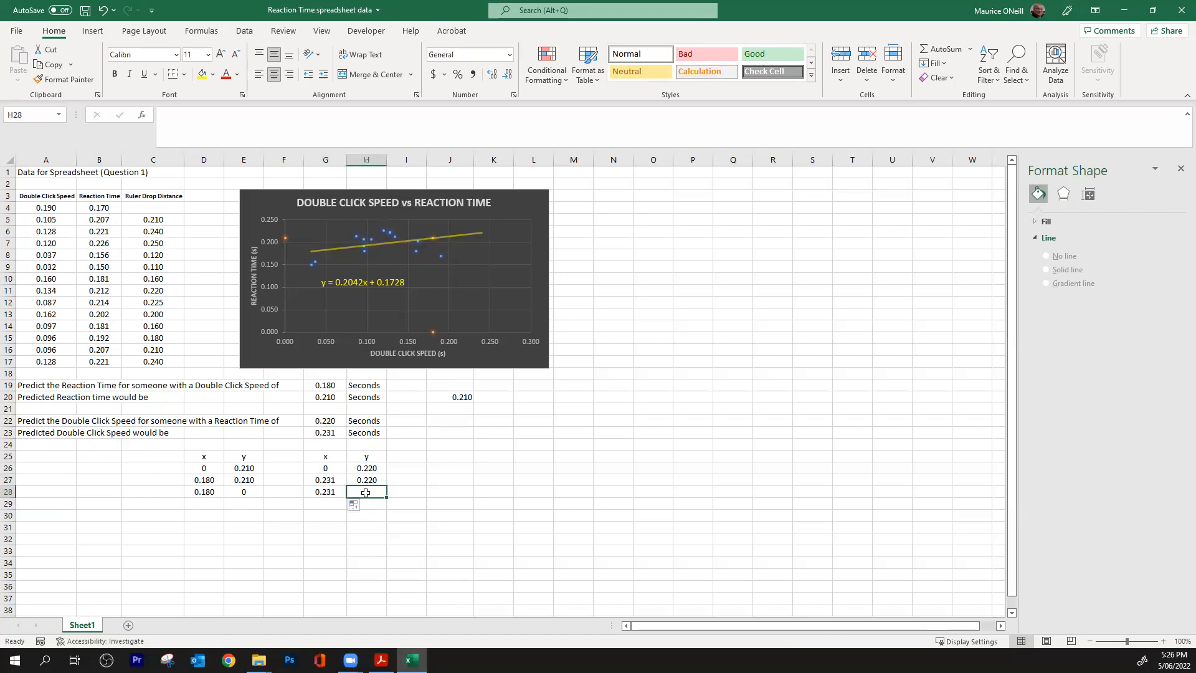
pyautogui.press('Return')
pyautogui.moveTo(365, 559); pyautogui.dragTo(367, 553)
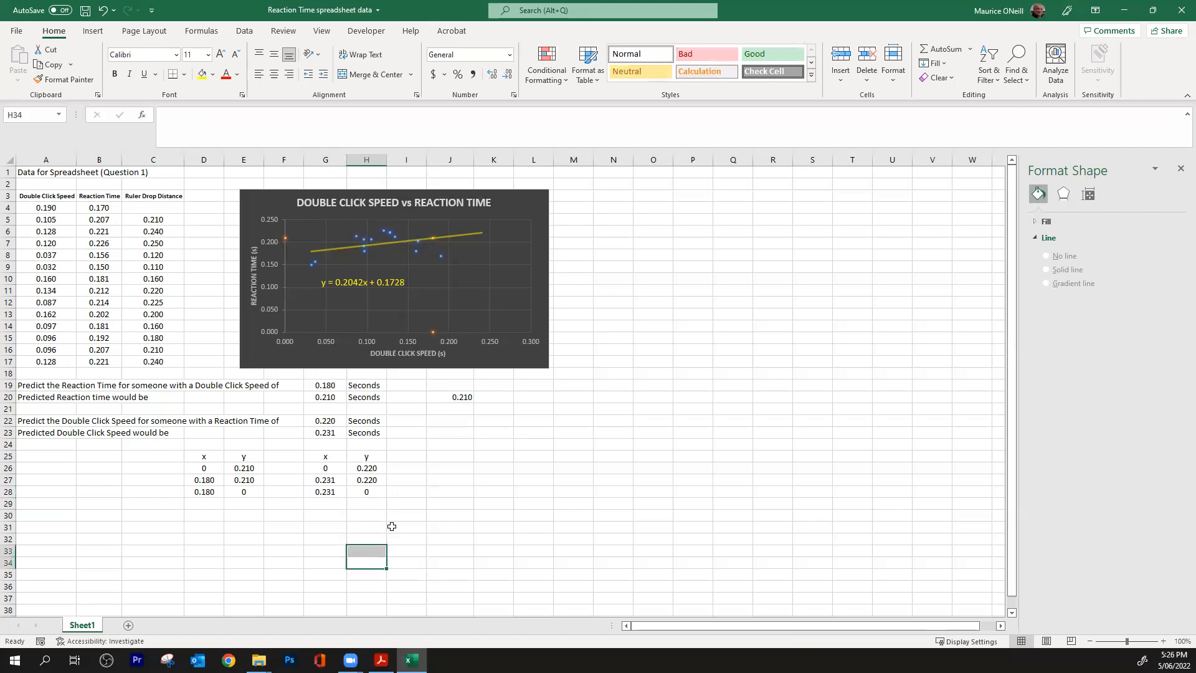
# - Add another data series to the scatter chart, using G26:G28 as its X values
pyautogui.click(499, 312)
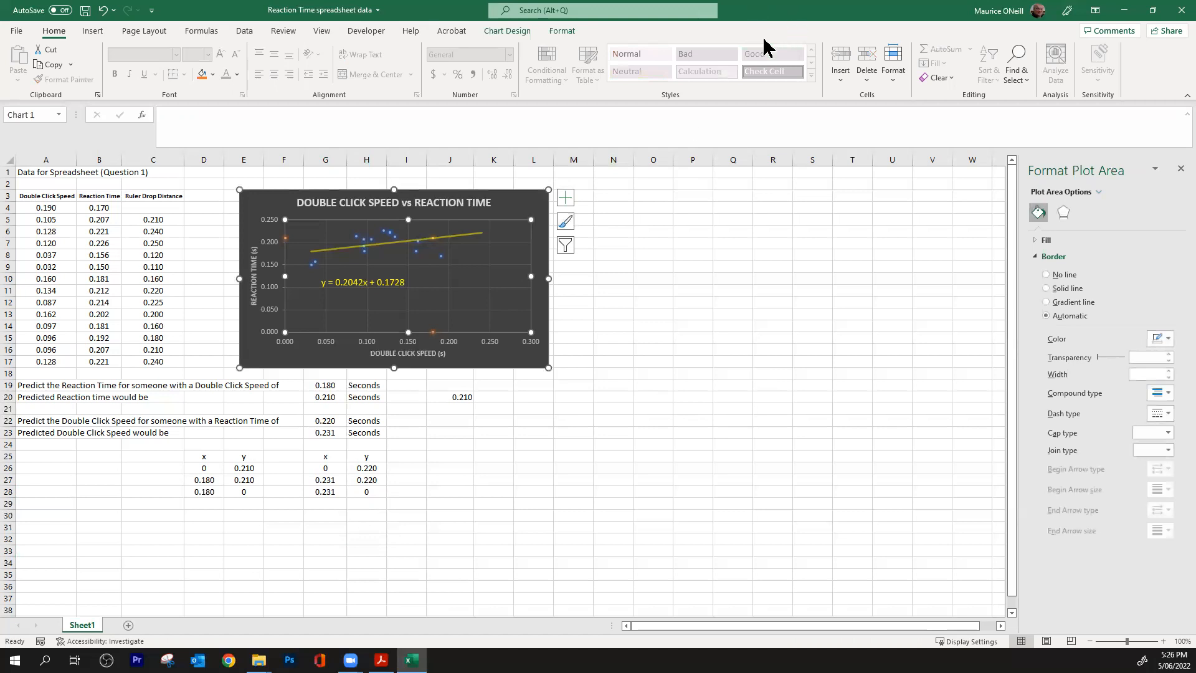
pyautogui.click(514, 32)
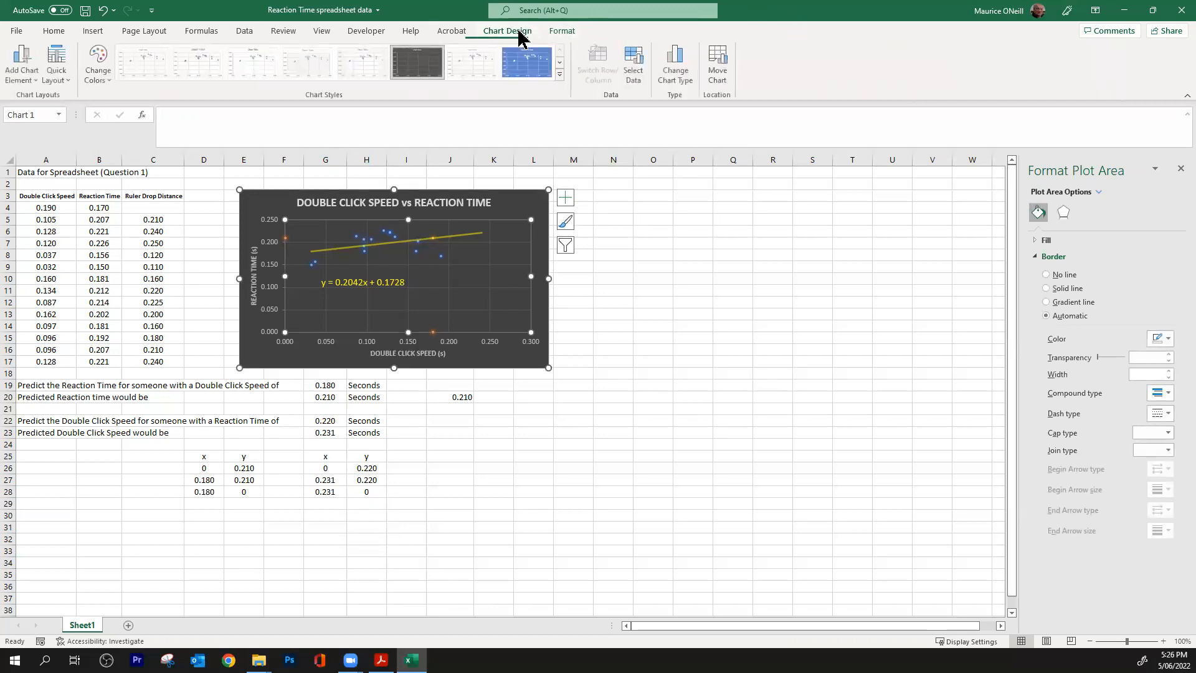
pyautogui.click(634, 74)
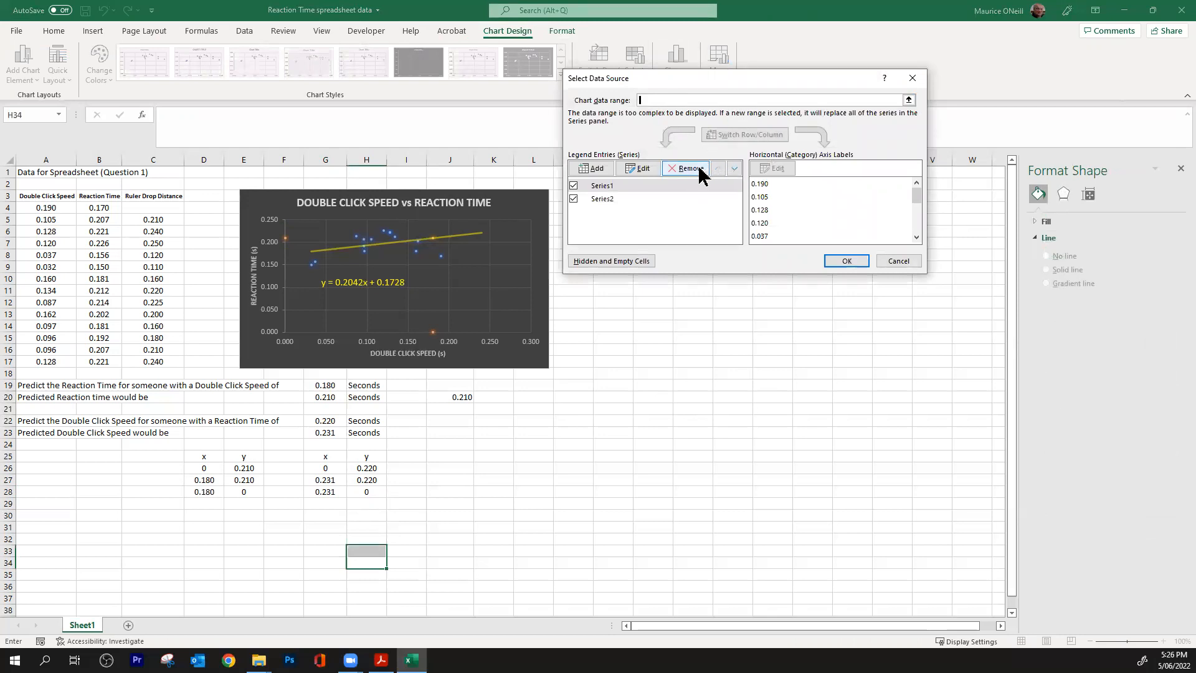
pyautogui.click(600, 168)
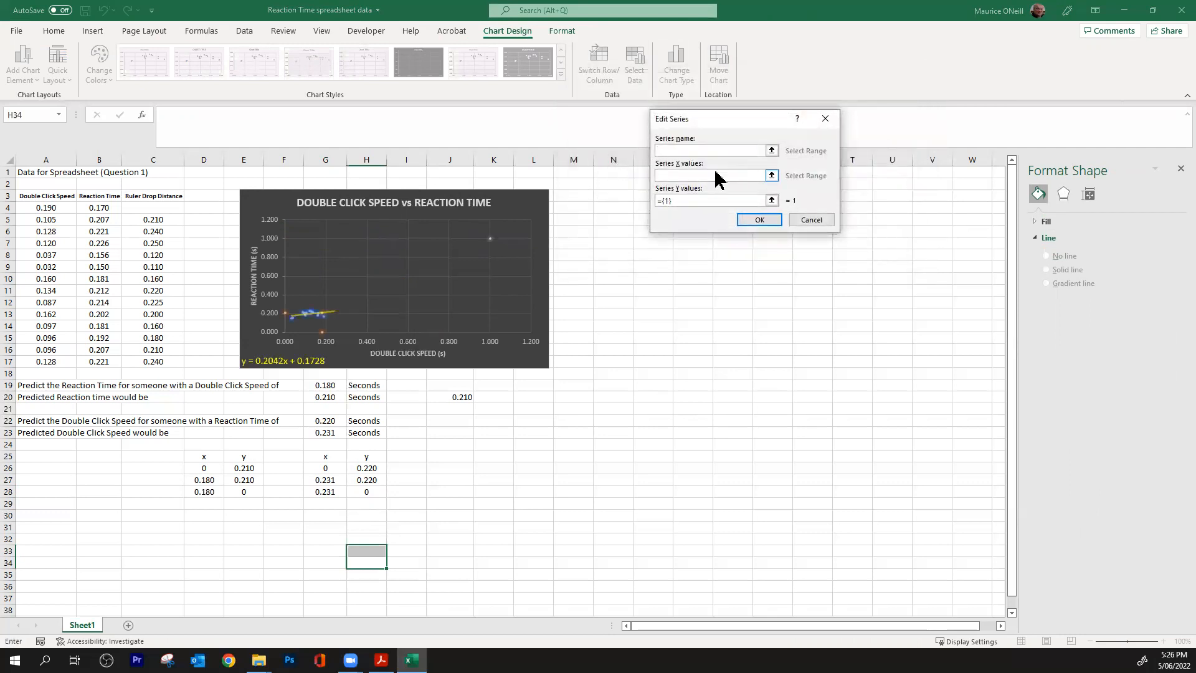
pyautogui.moveTo(338, 468); pyautogui.dragTo(329, 496)
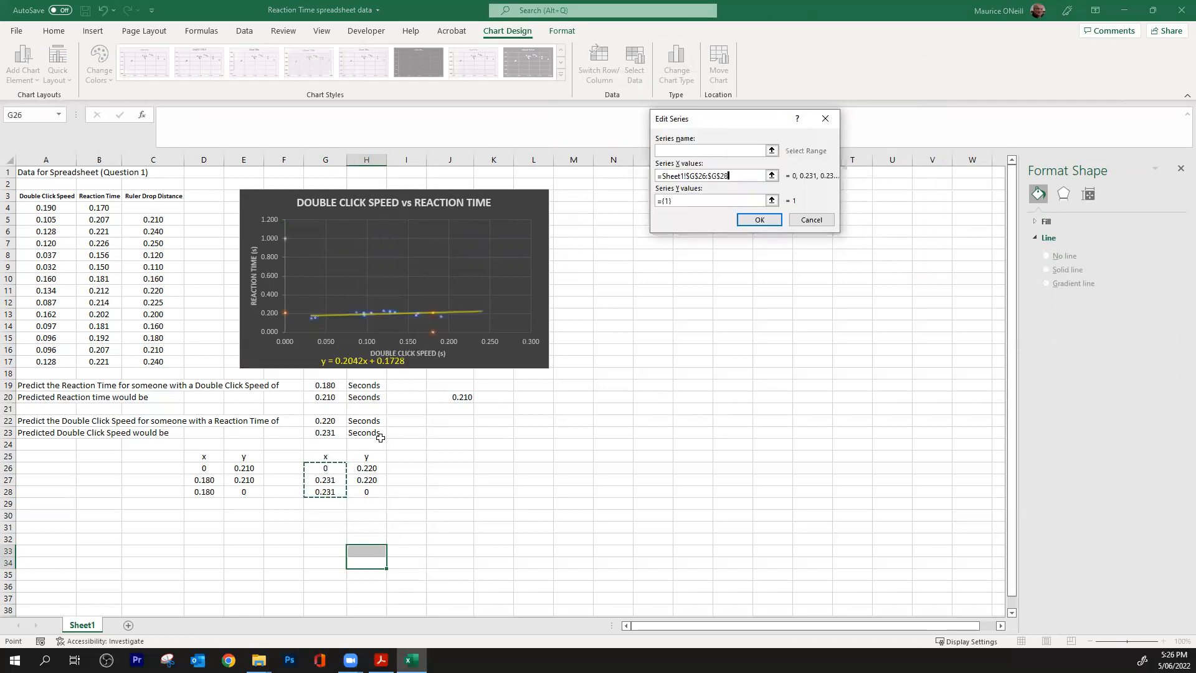
# - Use H26:H28 as the new series' Y values and apply the data source changes
pyautogui.click(693, 201)
pyautogui.moveTo(686, 201); pyautogui.dragTo(655, 202)
pyautogui.press('BackSpace')
pyautogui.moveTo(374, 472); pyautogui.dragTo(373, 493)
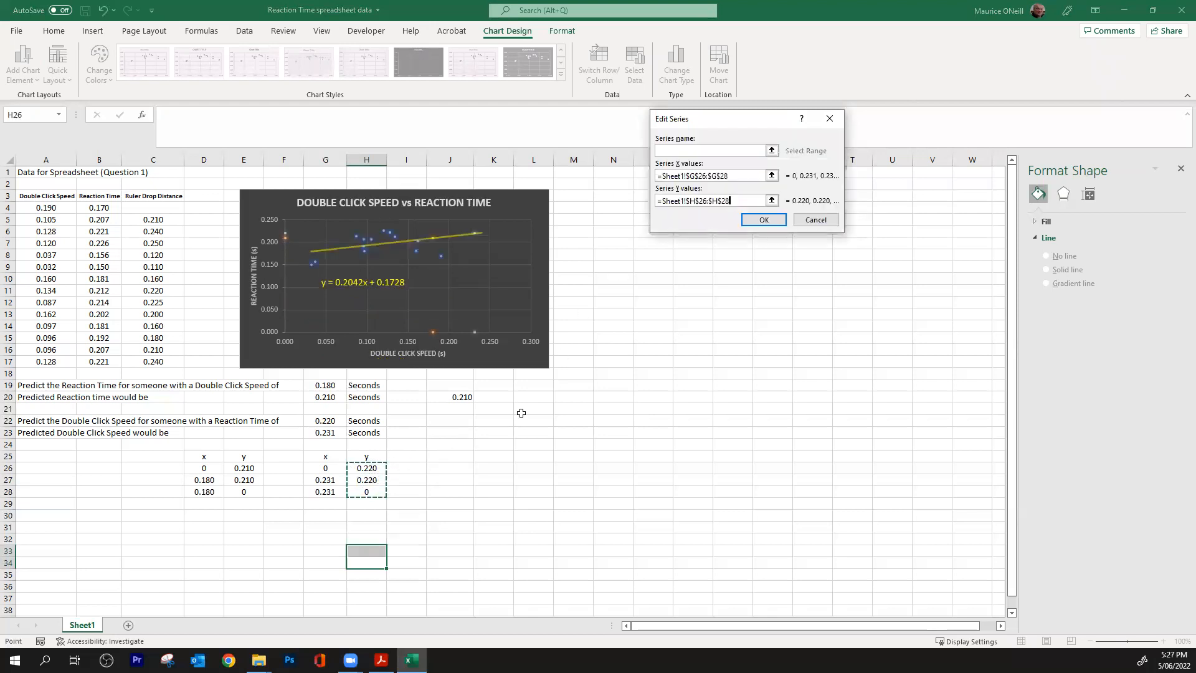
pyautogui.click(762, 220)
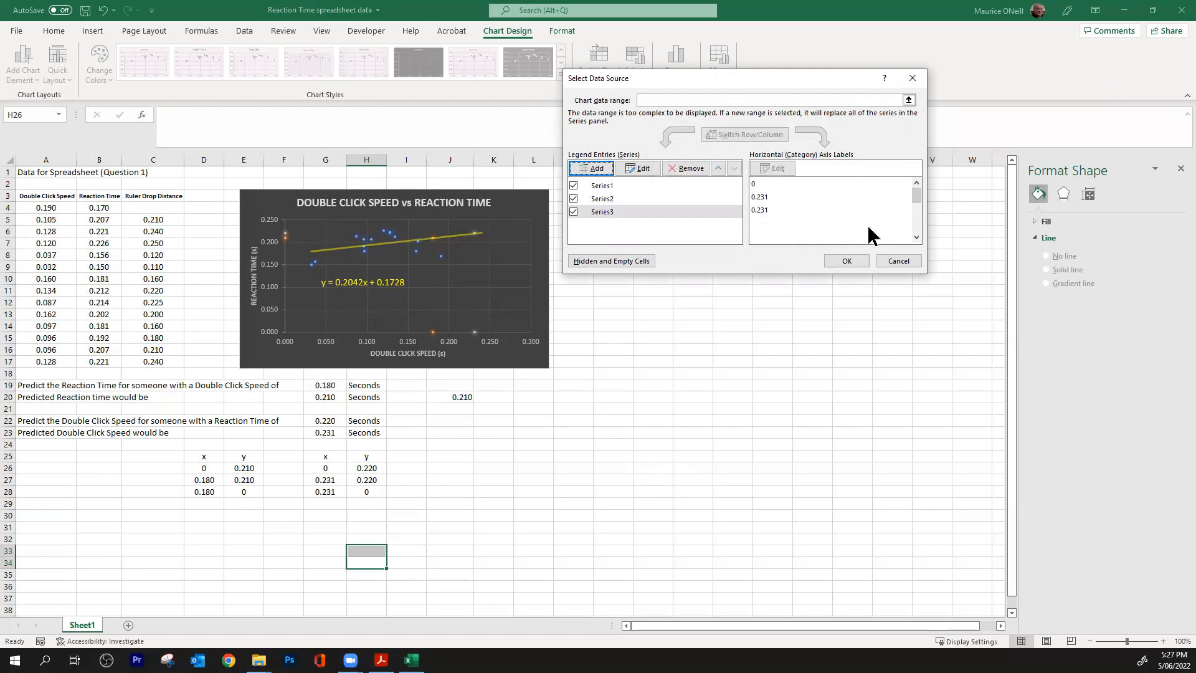
pyautogui.click(857, 261)
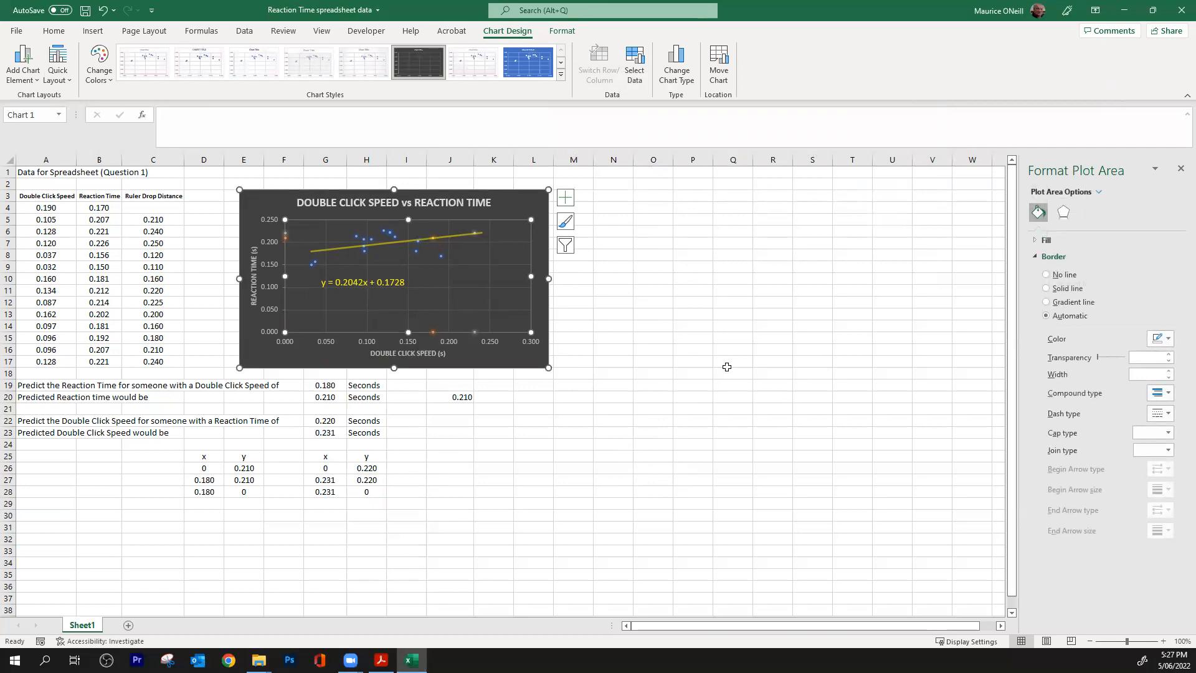
# - Change the chart to a custom Combo type and set Series1 to Scatter without the secondary axis
pyautogui.click(689, 84)
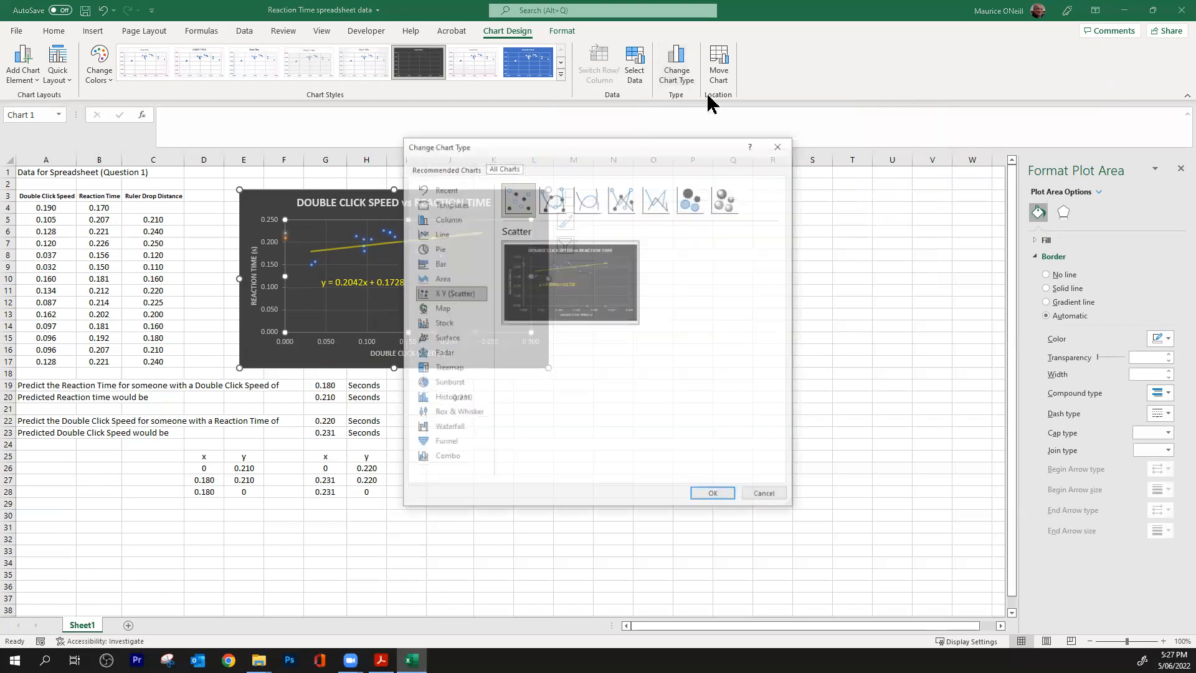
pyautogui.click(453, 461)
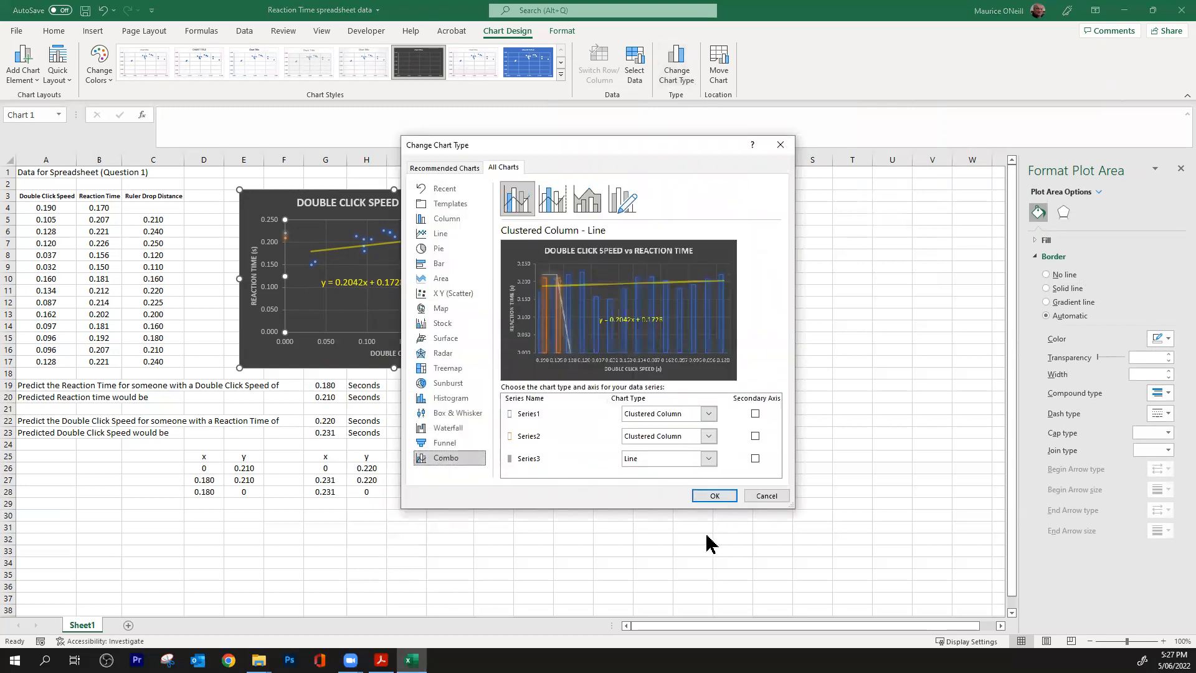
pyautogui.click(710, 415)
pyautogui.moveTo(766, 256); pyautogui.dragTo(782, 366)
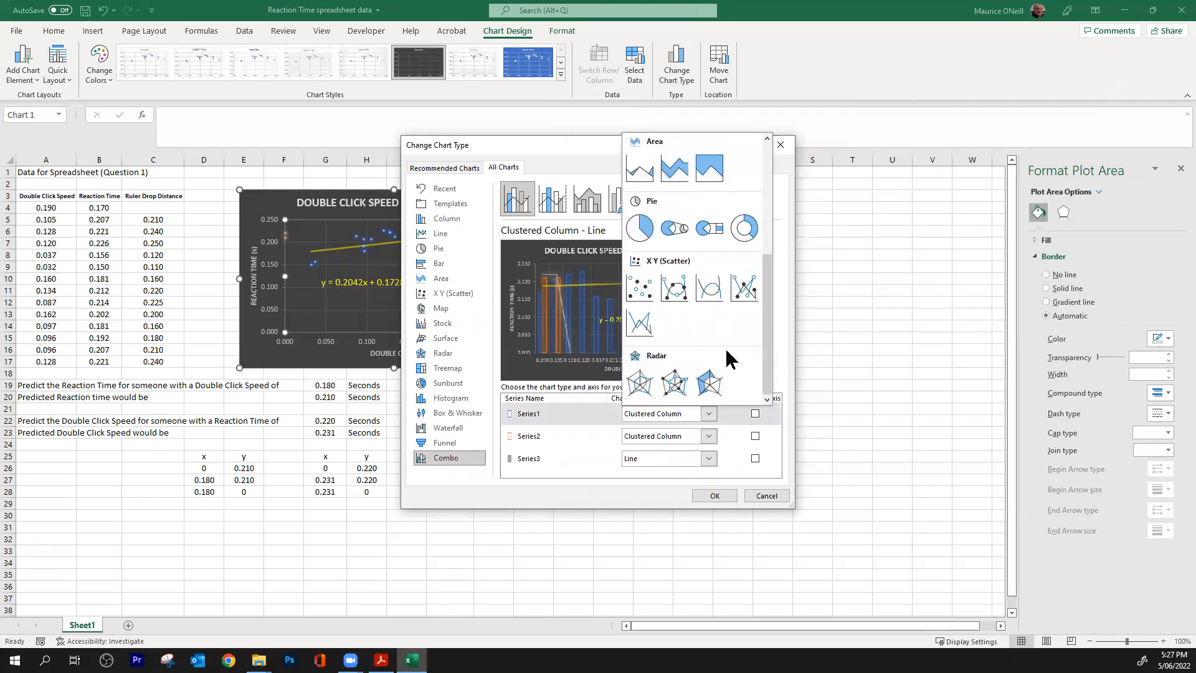
pyautogui.click(648, 291)
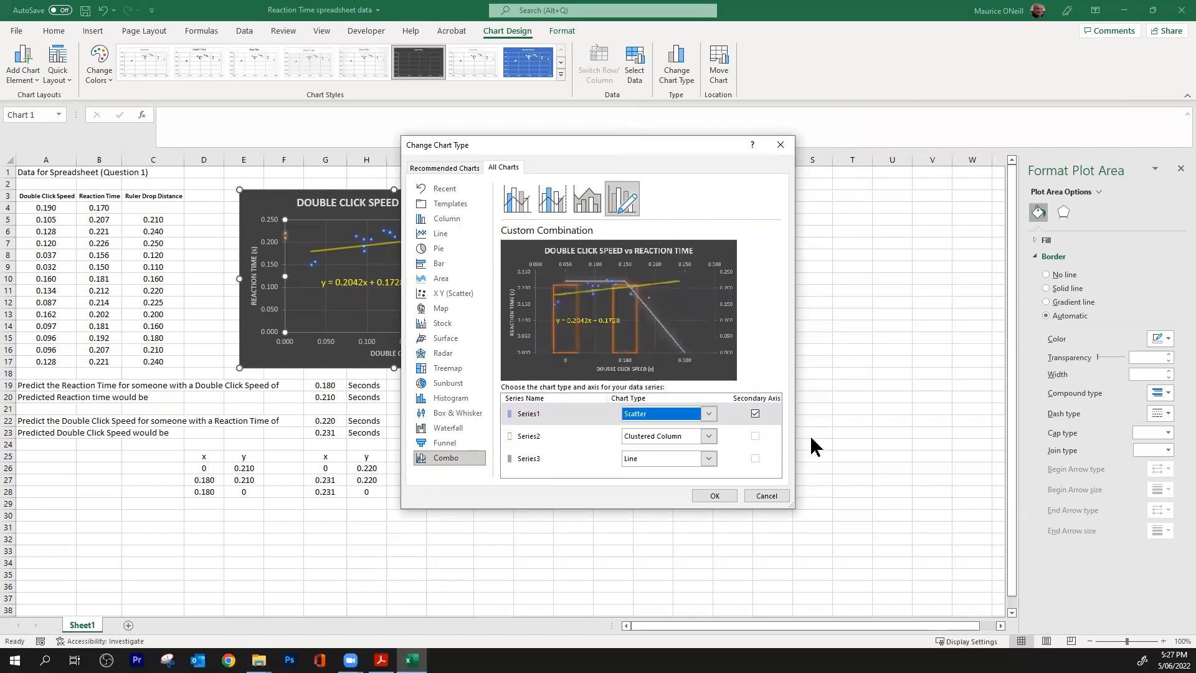
pyautogui.click(755, 414)
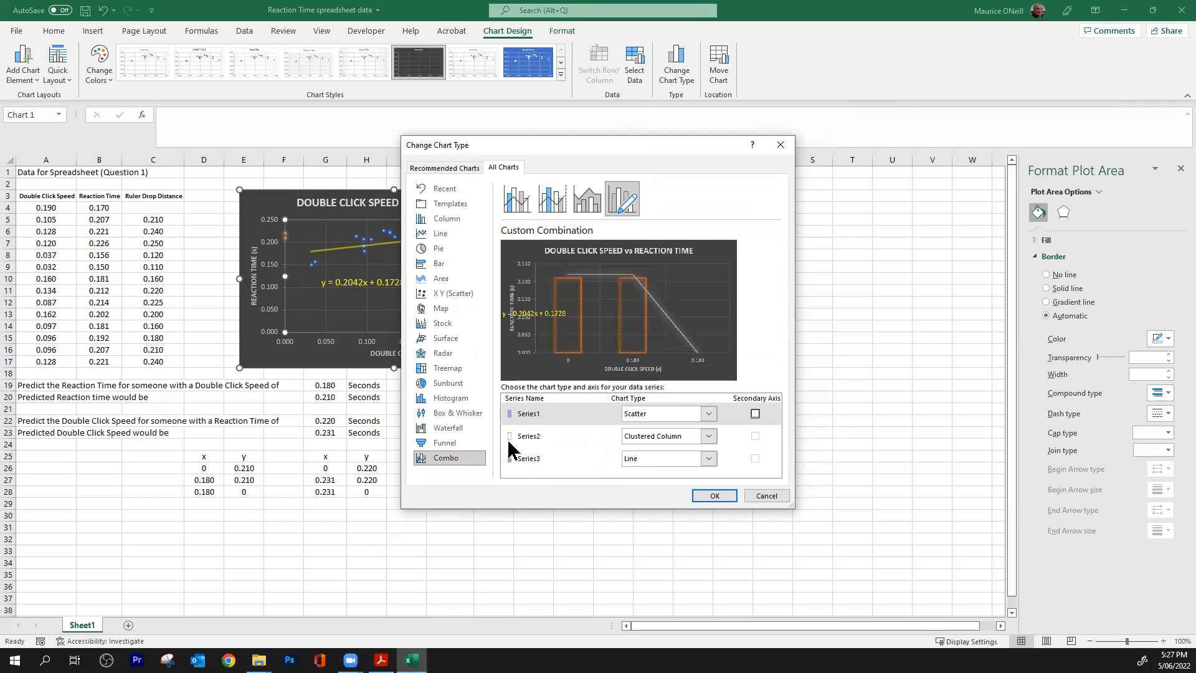
# - Set Series2 in the combo chart to Scatter with Straight Lines, without markers, and take it off the secondary axis
pyautogui.click(708, 438)
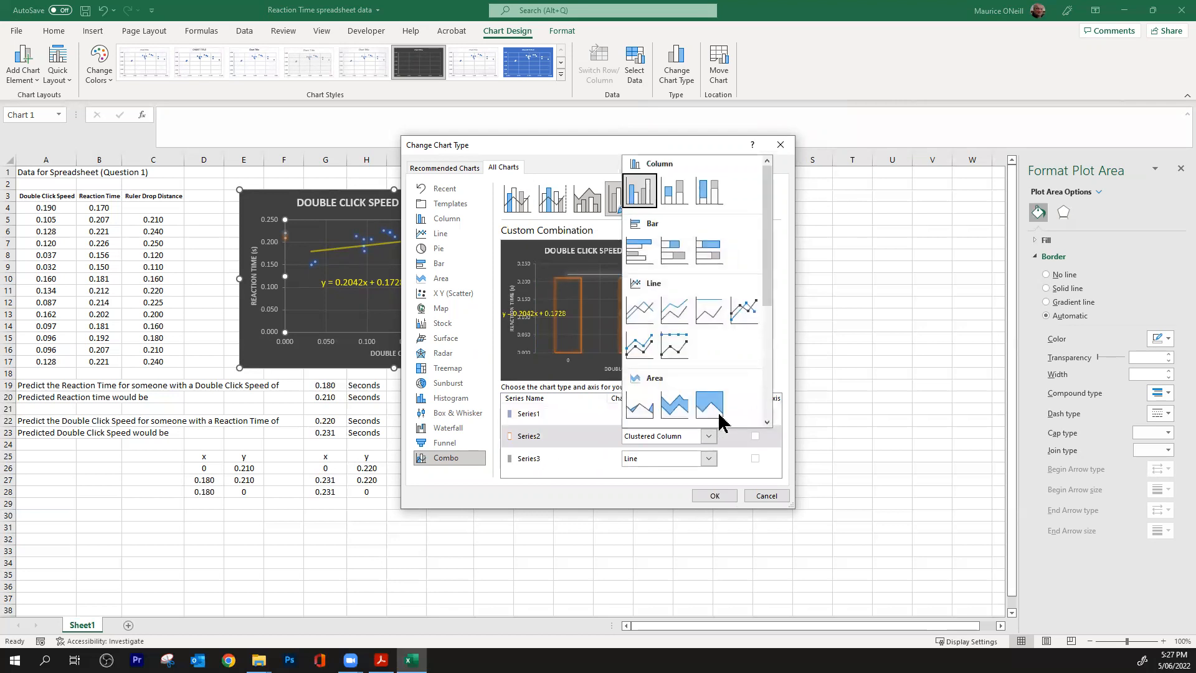
pyautogui.moveTo(770, 263); pyautogui.dragTo(756, 400)
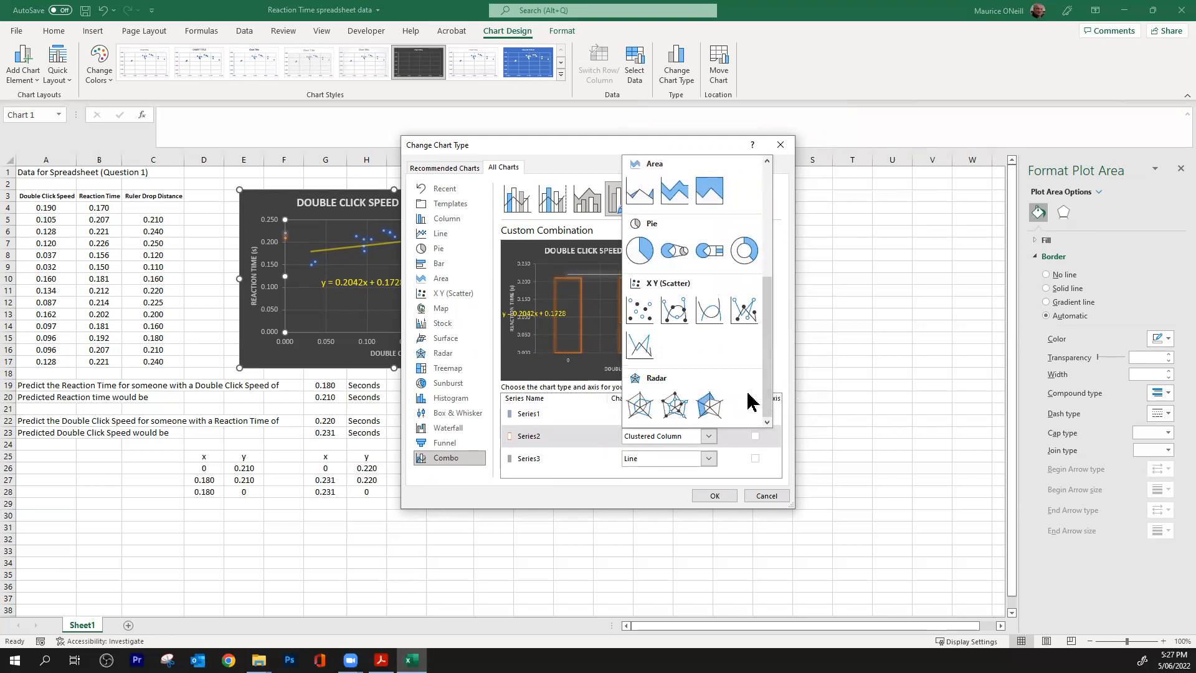
pyautogui.click(640, 344)
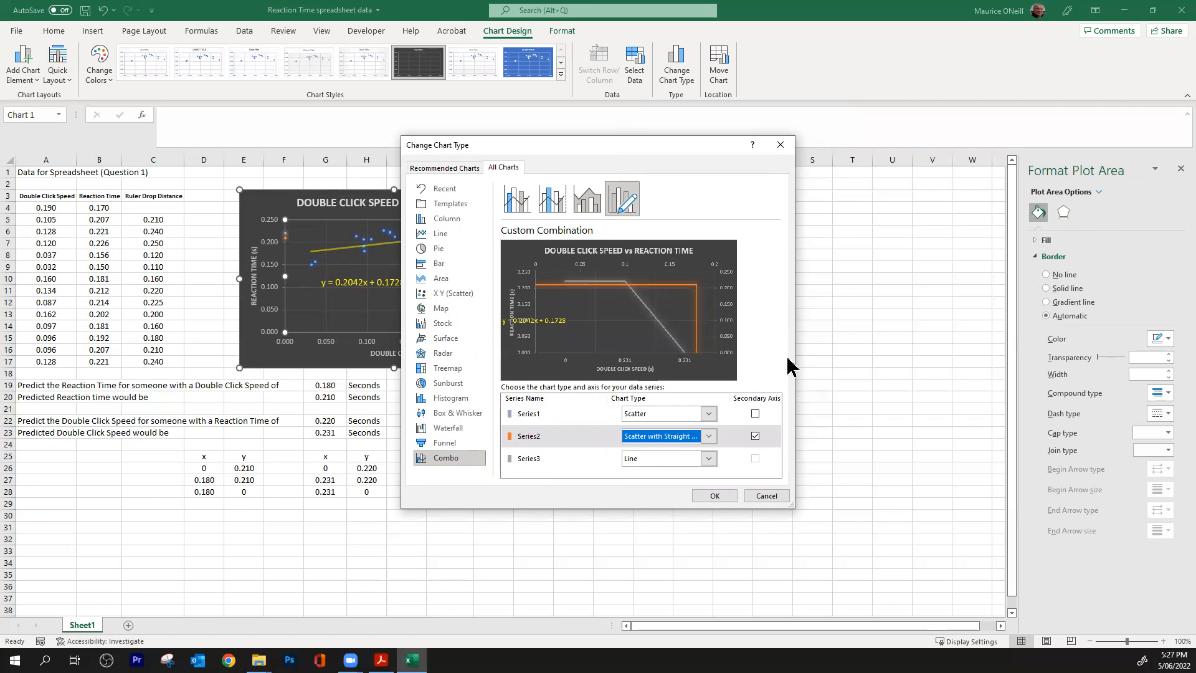
pyautogui.click(756, 436)
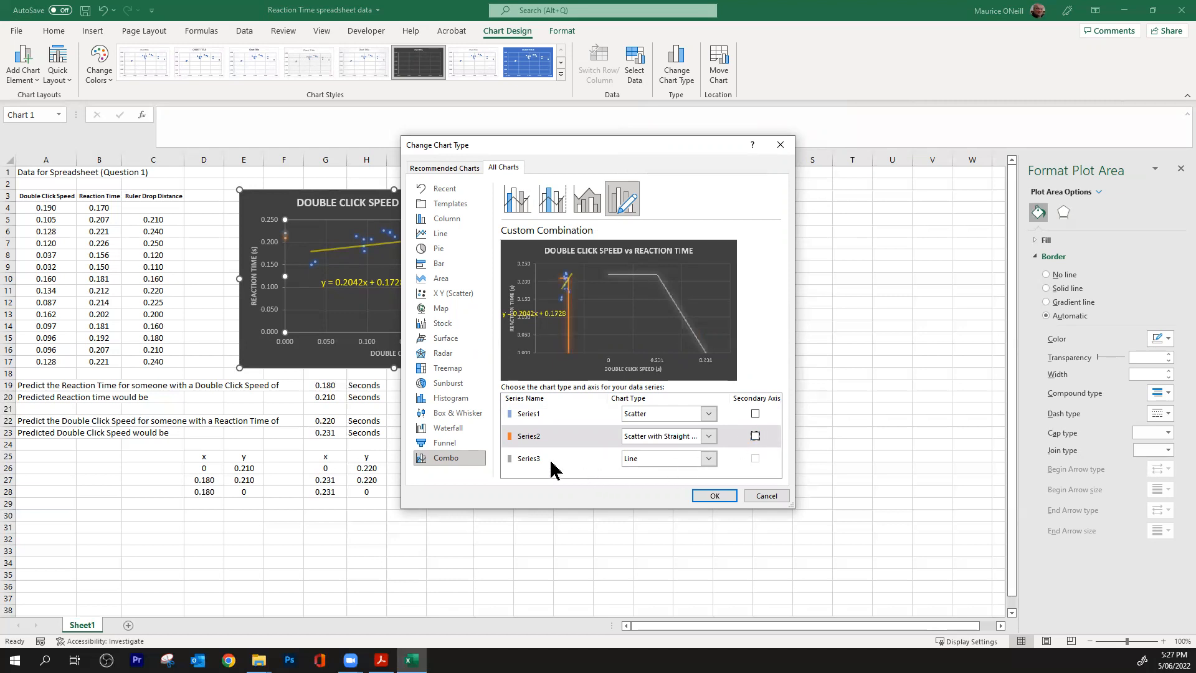
# - Set Series3 to Scatter with Straight Lines, without markers, off the secondary axis, and apply the combo chart type
pyautogui.click(709, 459)
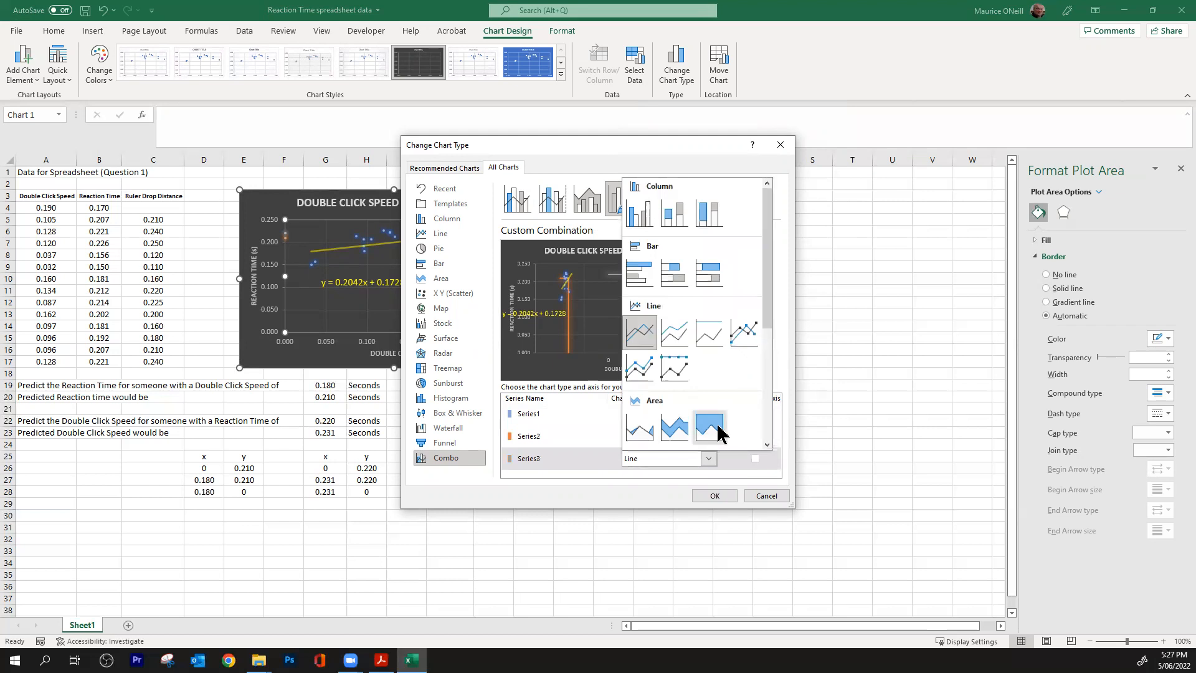
pyautogui.moveTo(767, 289); pyautogui.dragTo(777, 421)
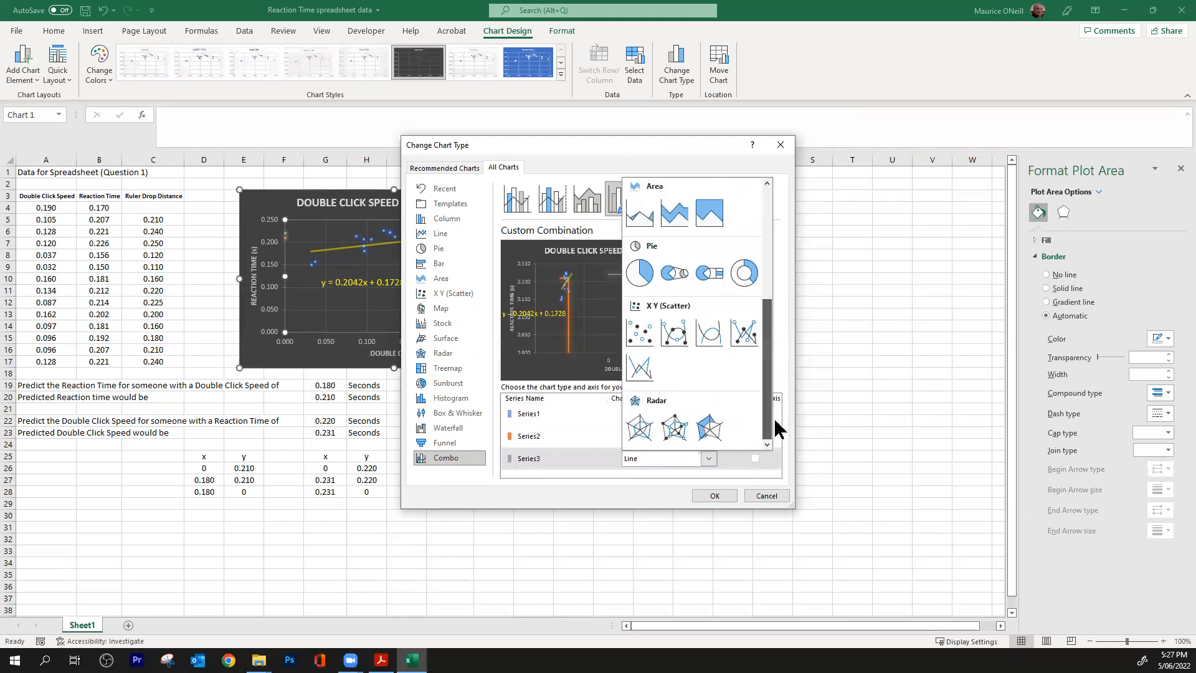
pyautogui.click(640, 367)
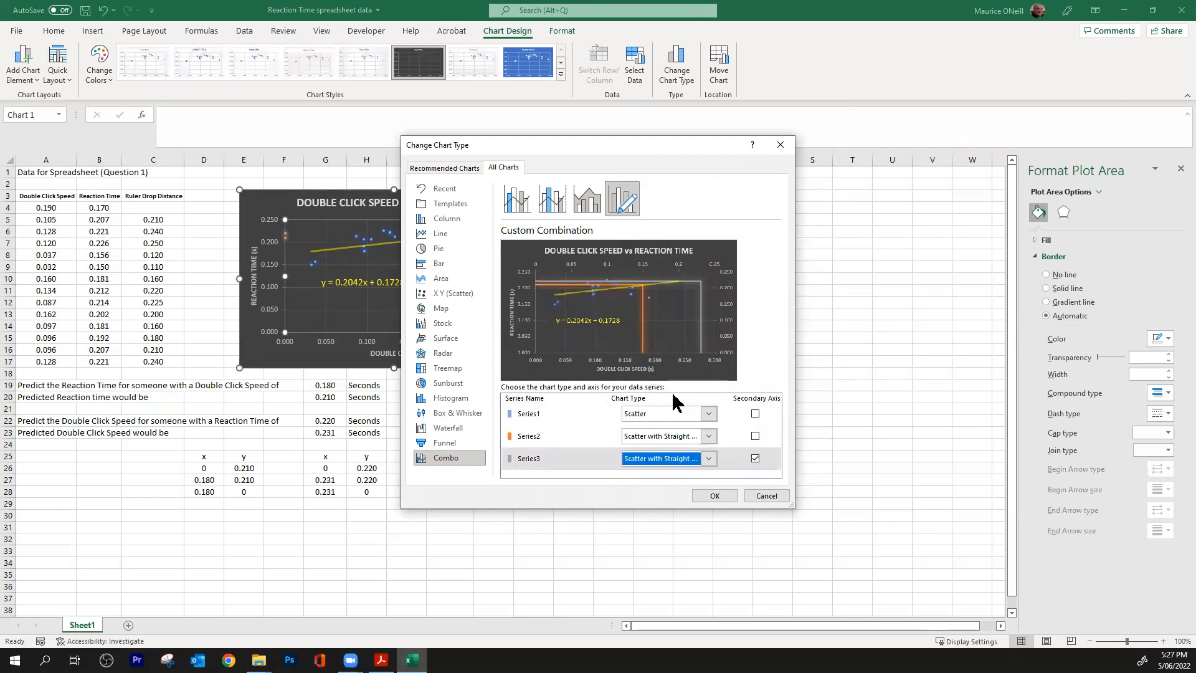
pyautogui.click(755, 459)
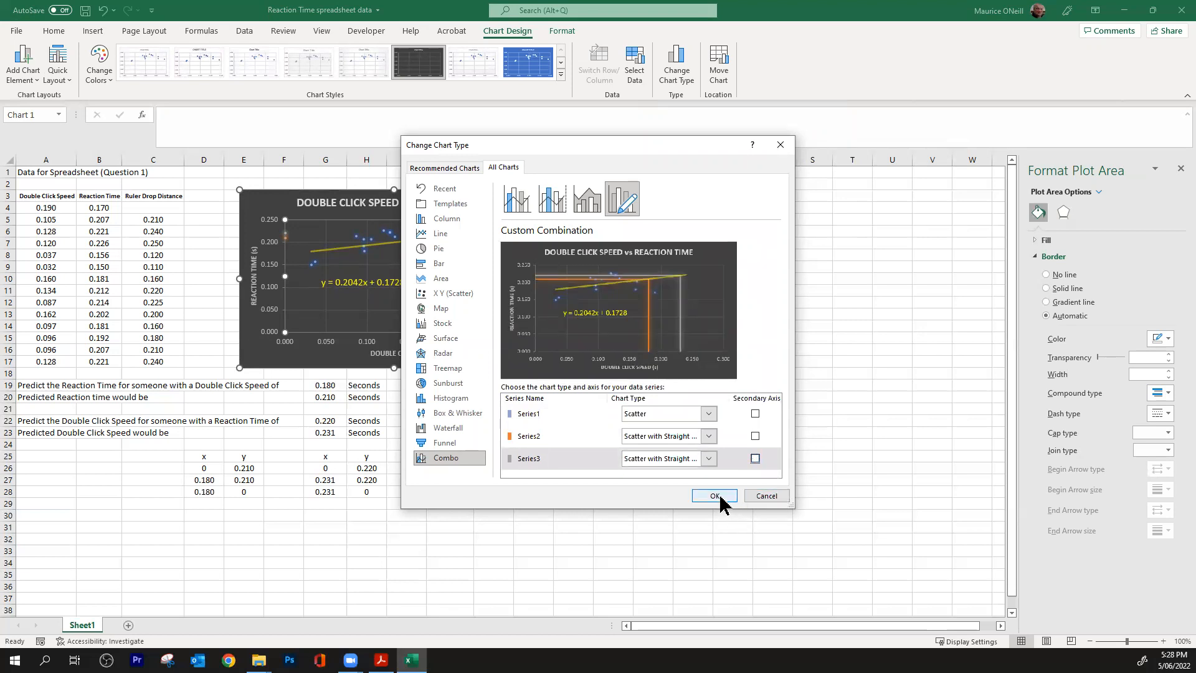
pyautogui.click(721, 498)
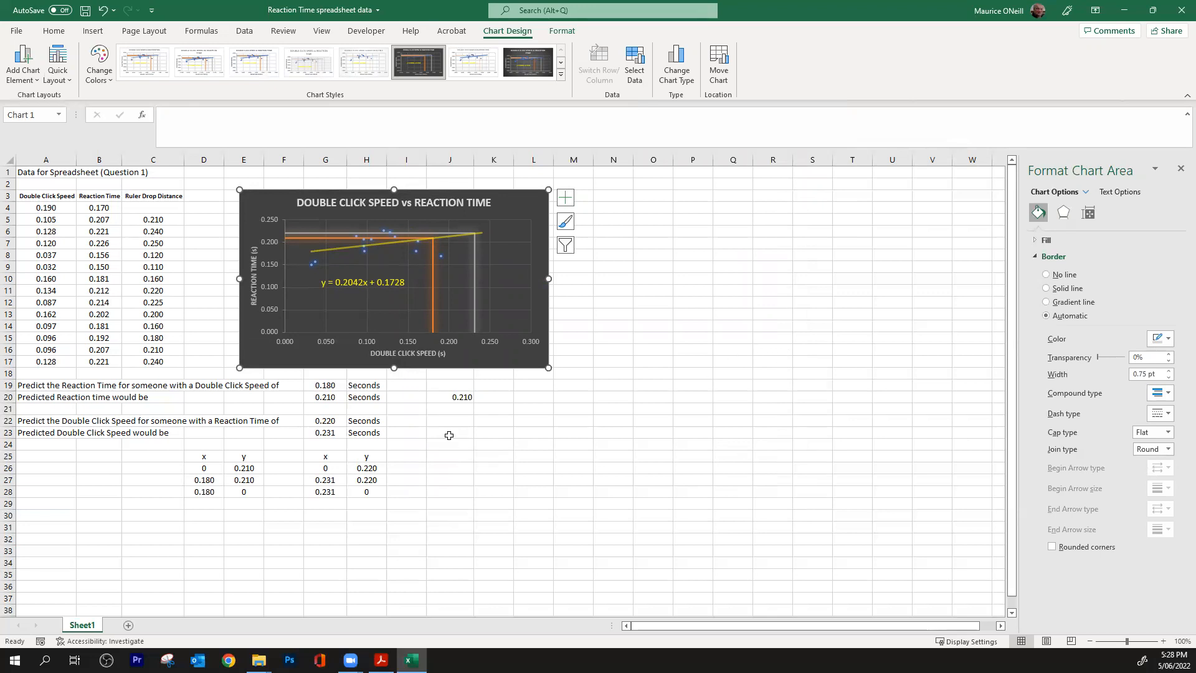
# - Move the trendline equation up closer to the trendline and set the vertical axis minimum bound to 0.145
pyautogui.click(375, 288)
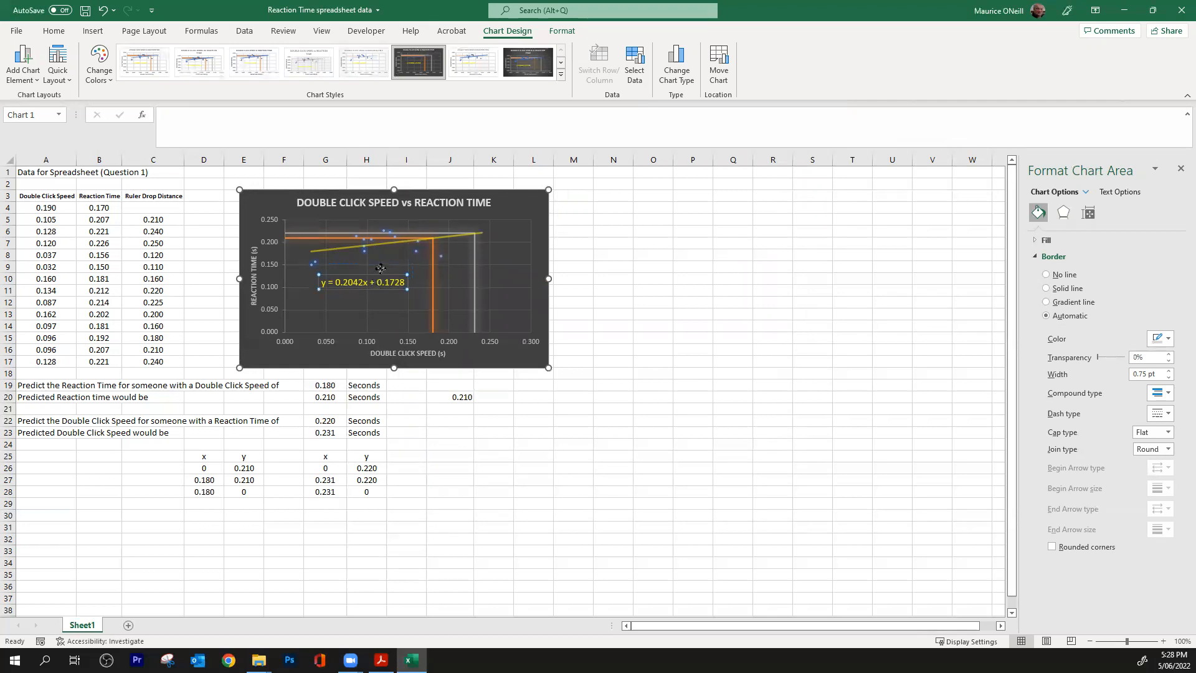
pyautogui.moveTo(382, 264); pyautogui.dragTo(389, 247)
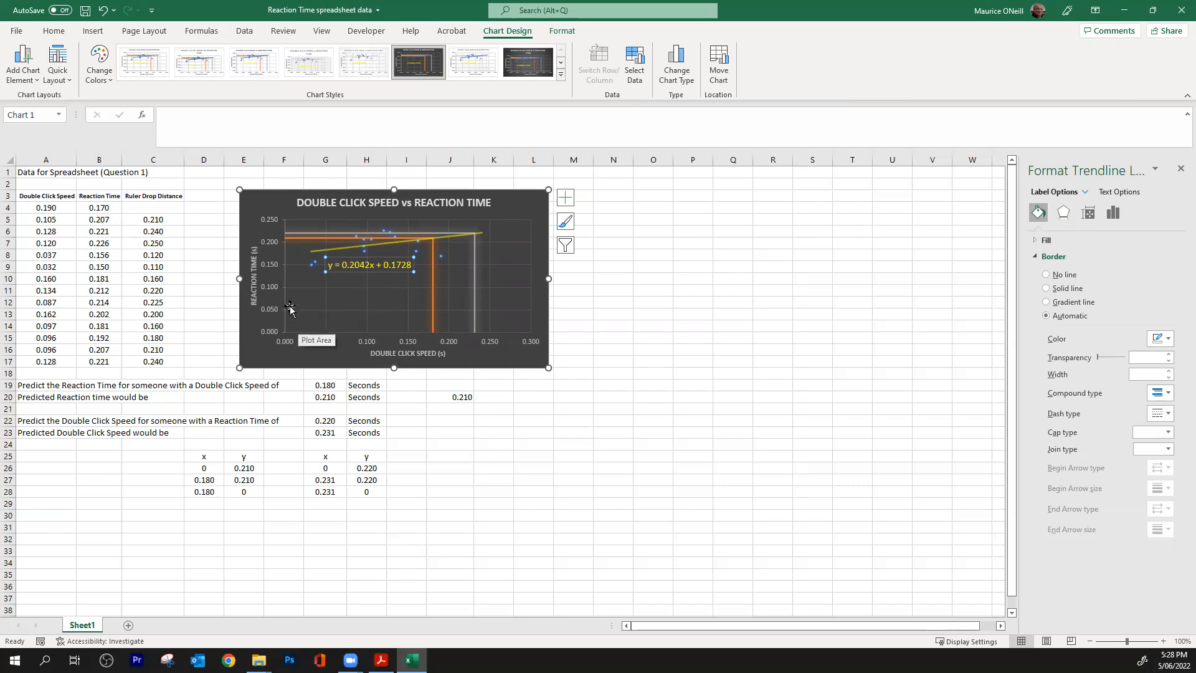
pyautogui.click(275, 315)
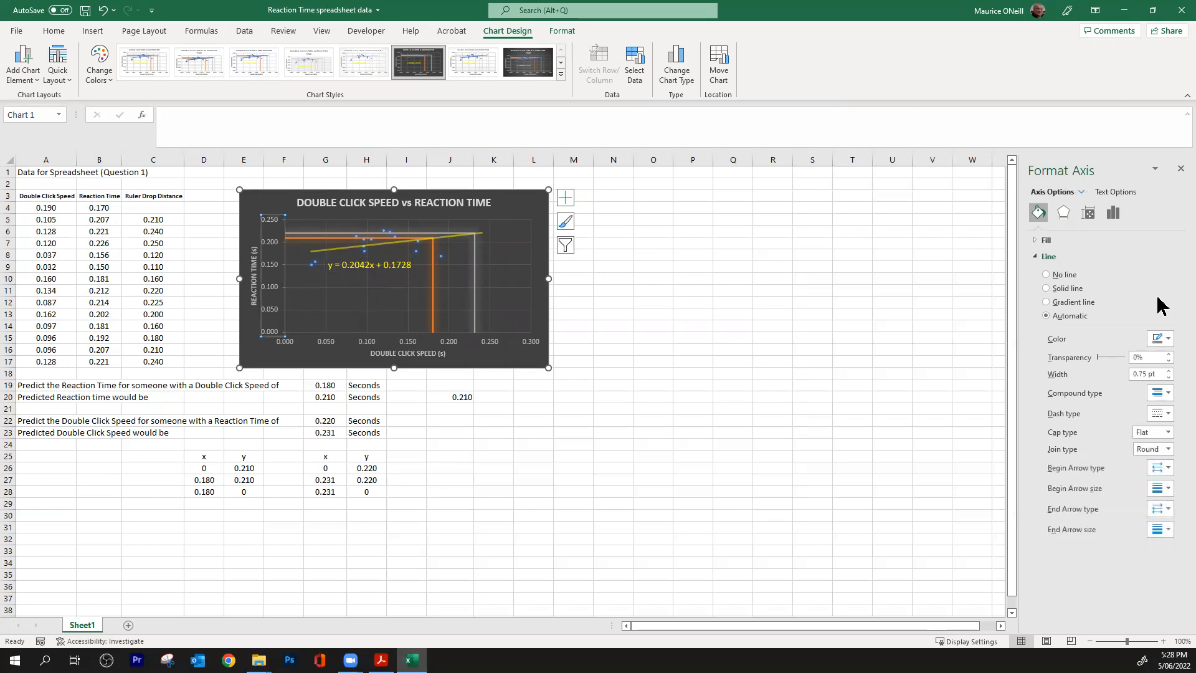
pyautogui.click(1115, 217)
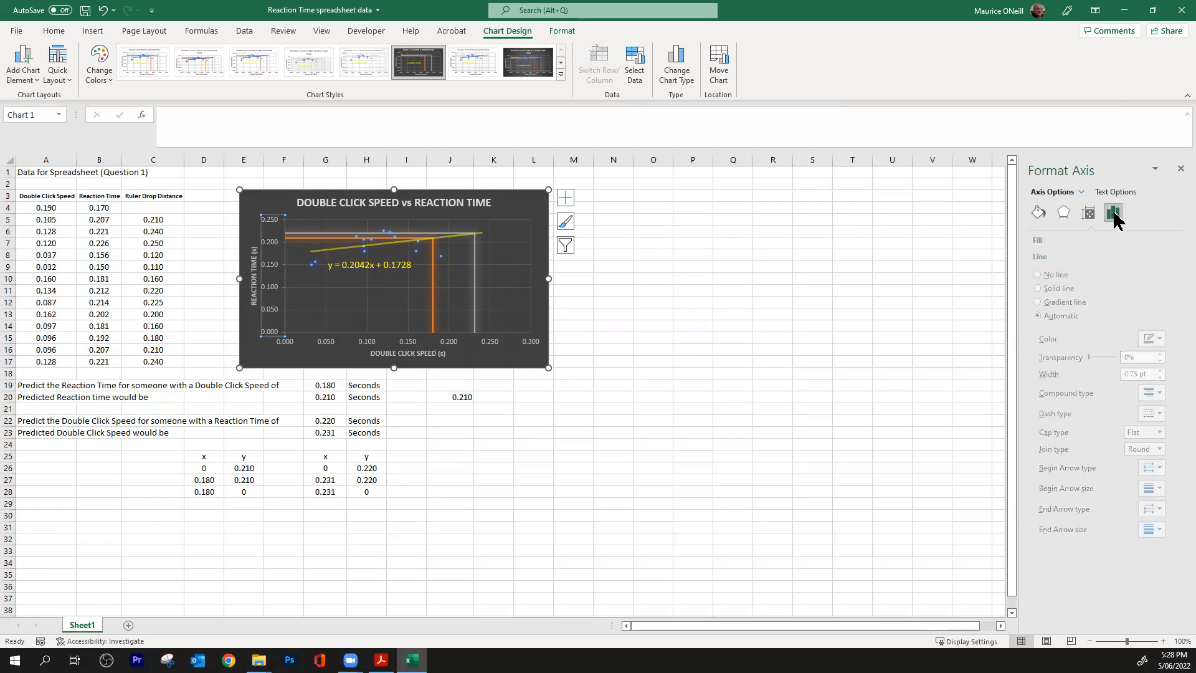
pyautogui.click(1089, 242)
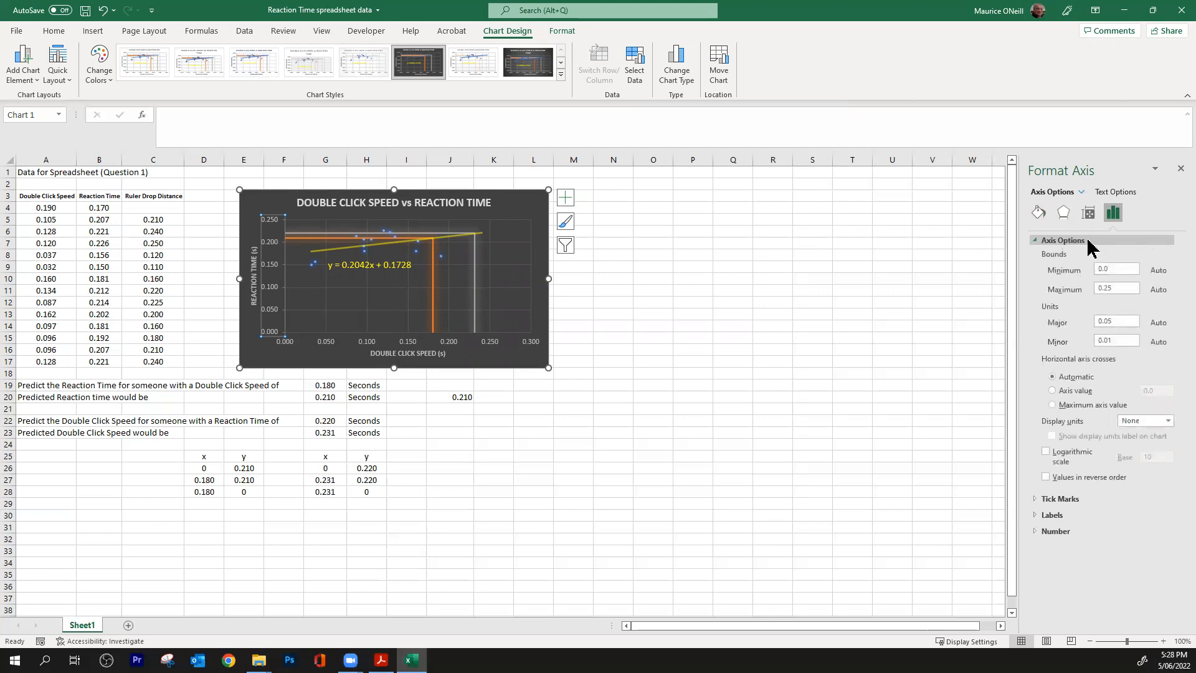
pyautogui.moveTo(1116, 270); pyautogui.dragTo(1084, 280)
pyautogui.press('BackSpace')
pyautogui.write('.145')
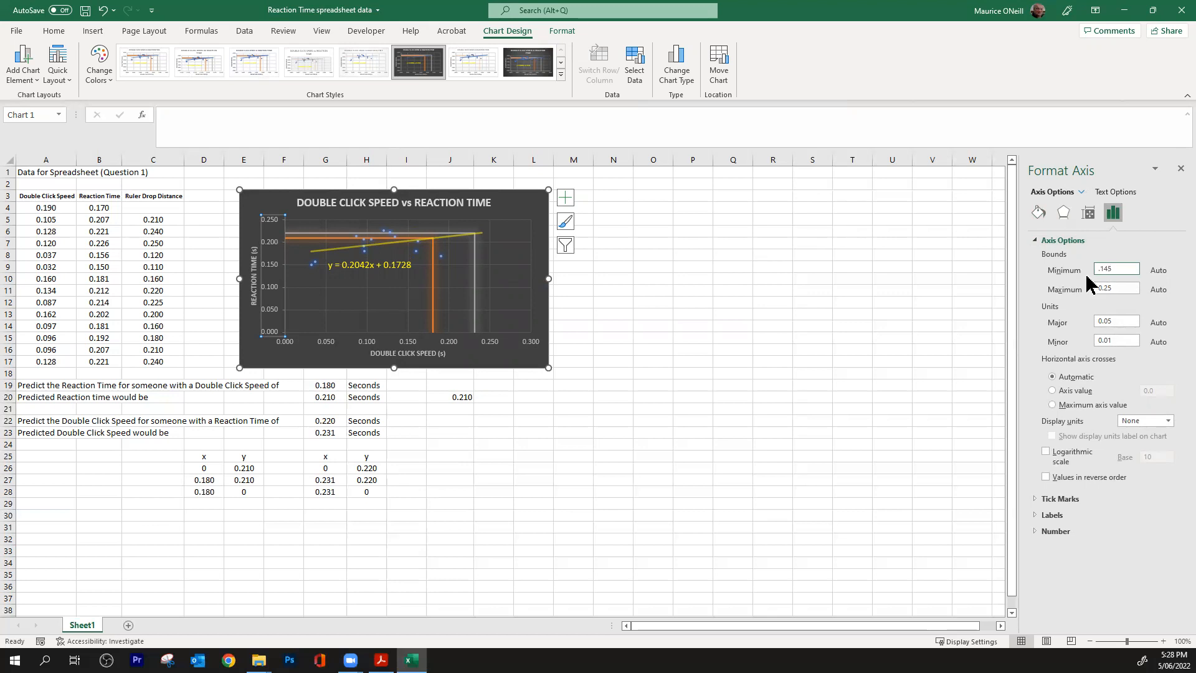
pyautogui.press('Return')
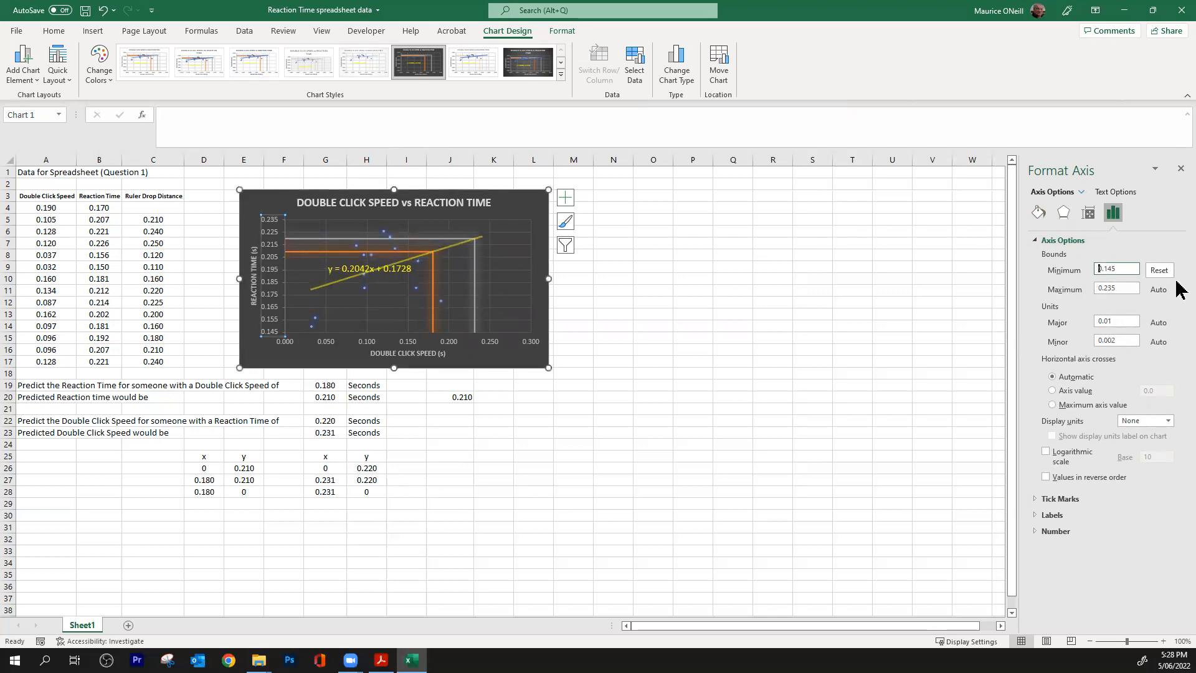
pyautogui.click(903, 348)
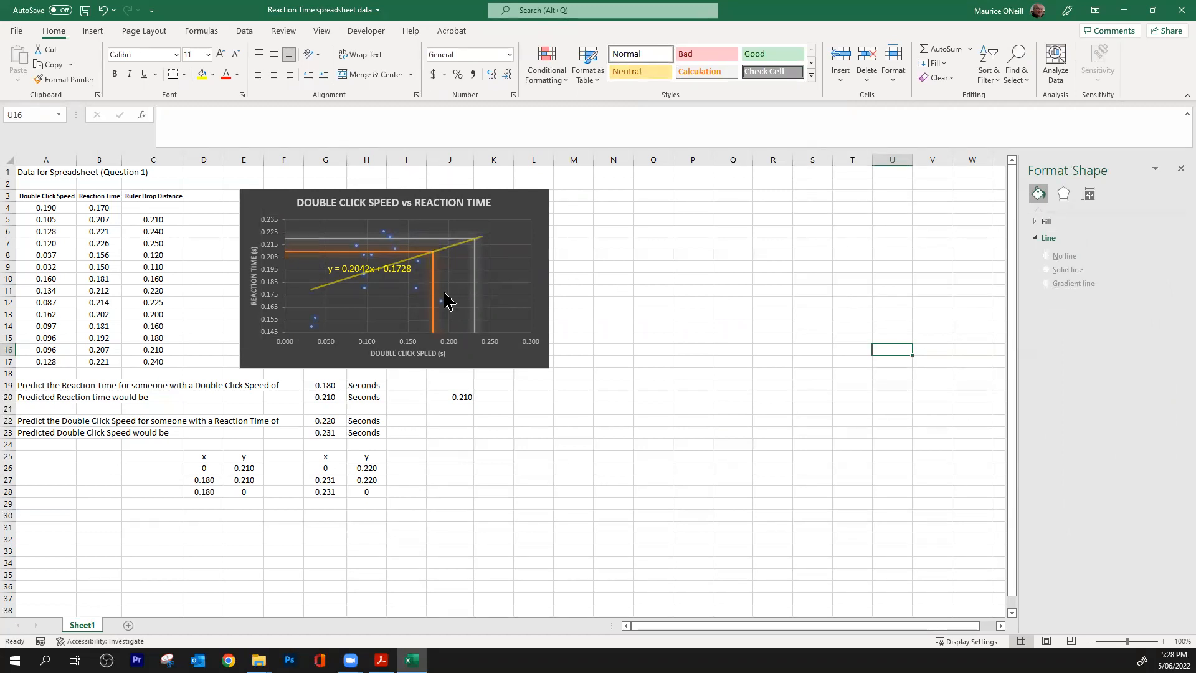
# - Reposition the trendline equation beside the vertical axis, between the orange prediction line and the trendline
pyautogui.click(337, 264)
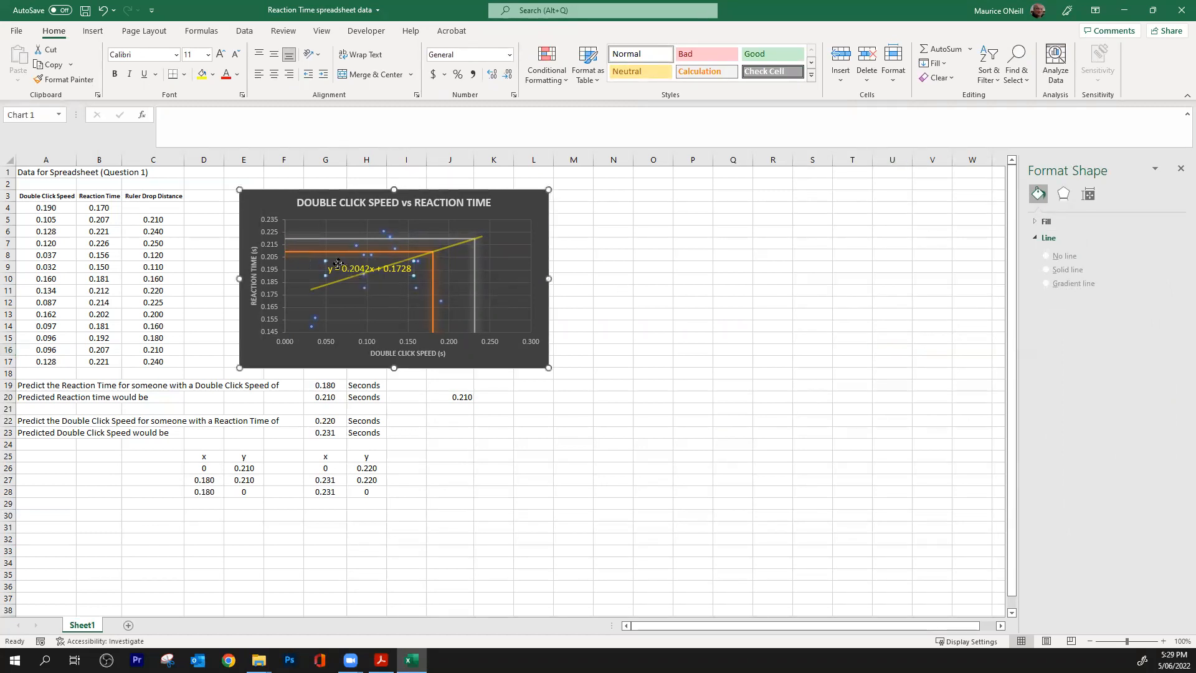
pyautogui.moveTo(317, 267); pyautogui.dragTo(279, 265)
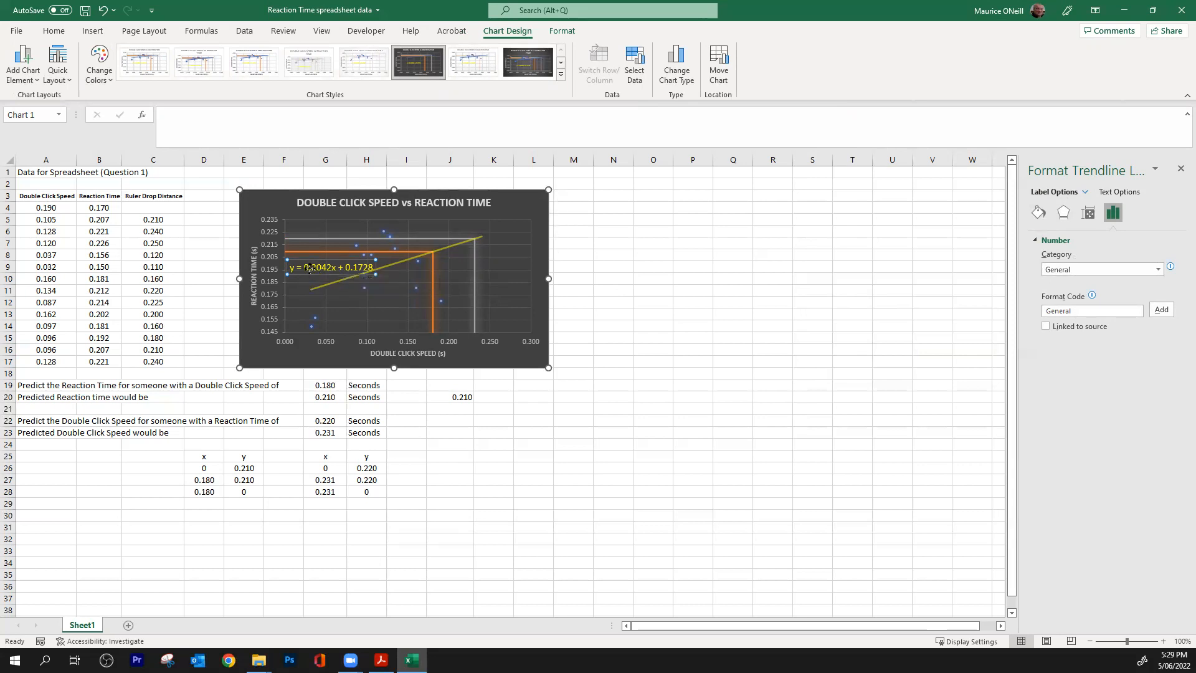
pyautogui.moveTo(310, 269); pyautogui.dragTo(304, 264)
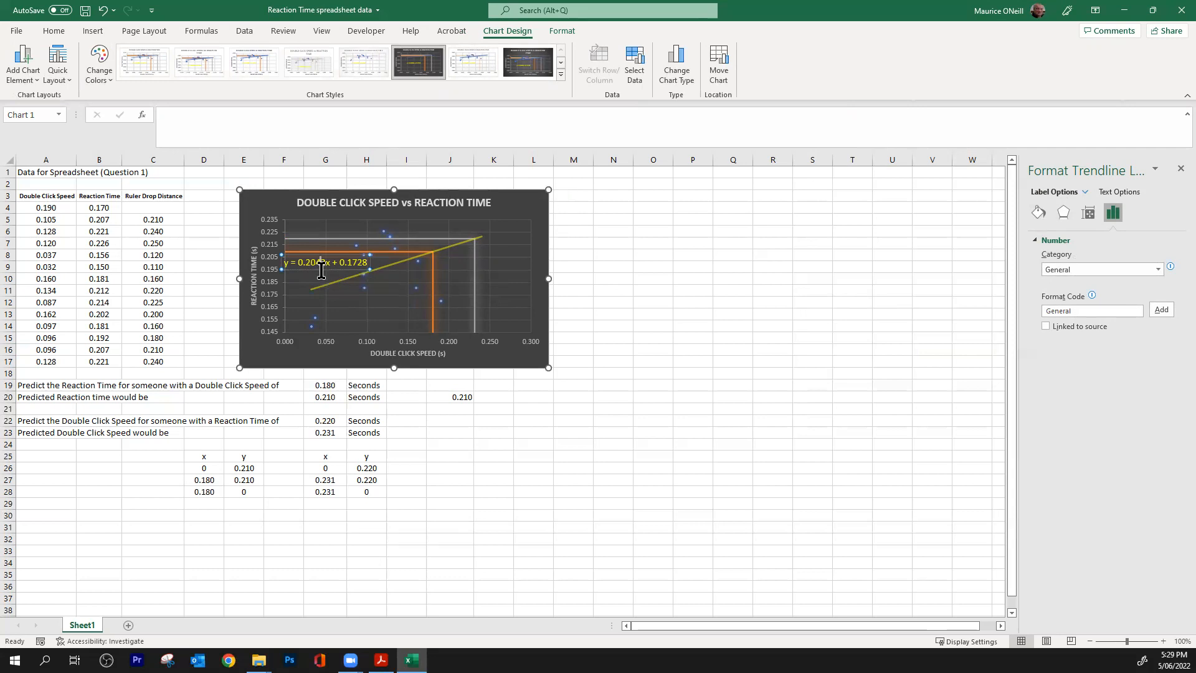
pyautogui.click(321, 269)
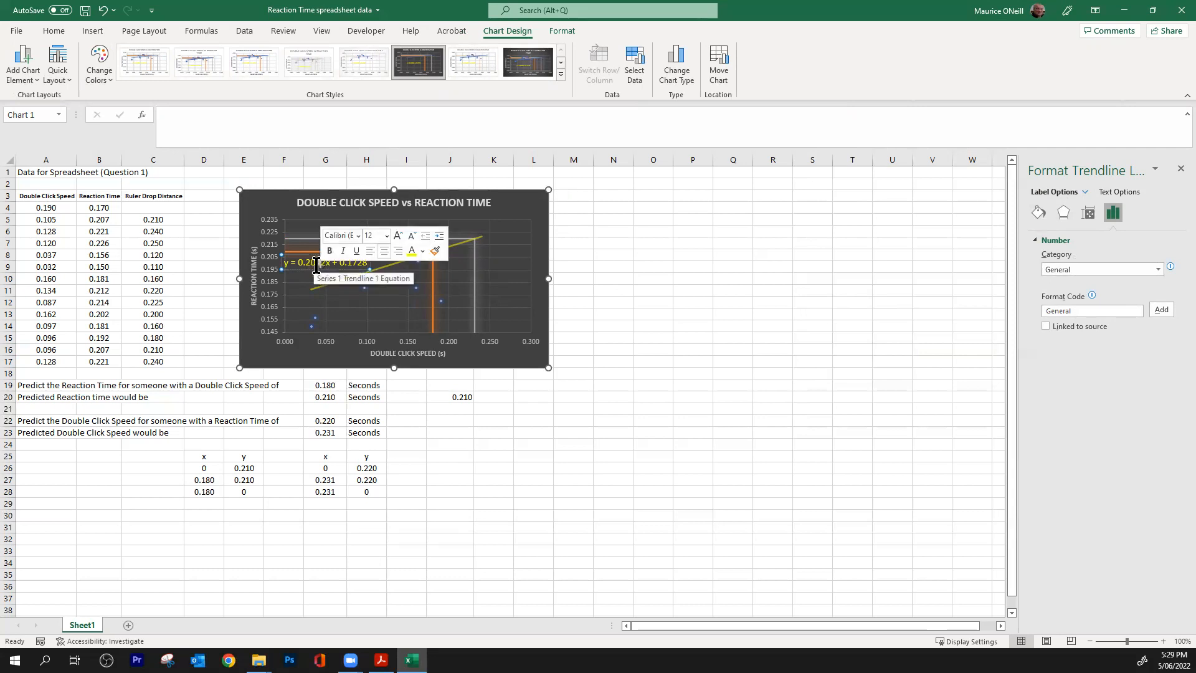
pyautogui.moveTo(309, 273); pyautogui.dragTo(313, 275)
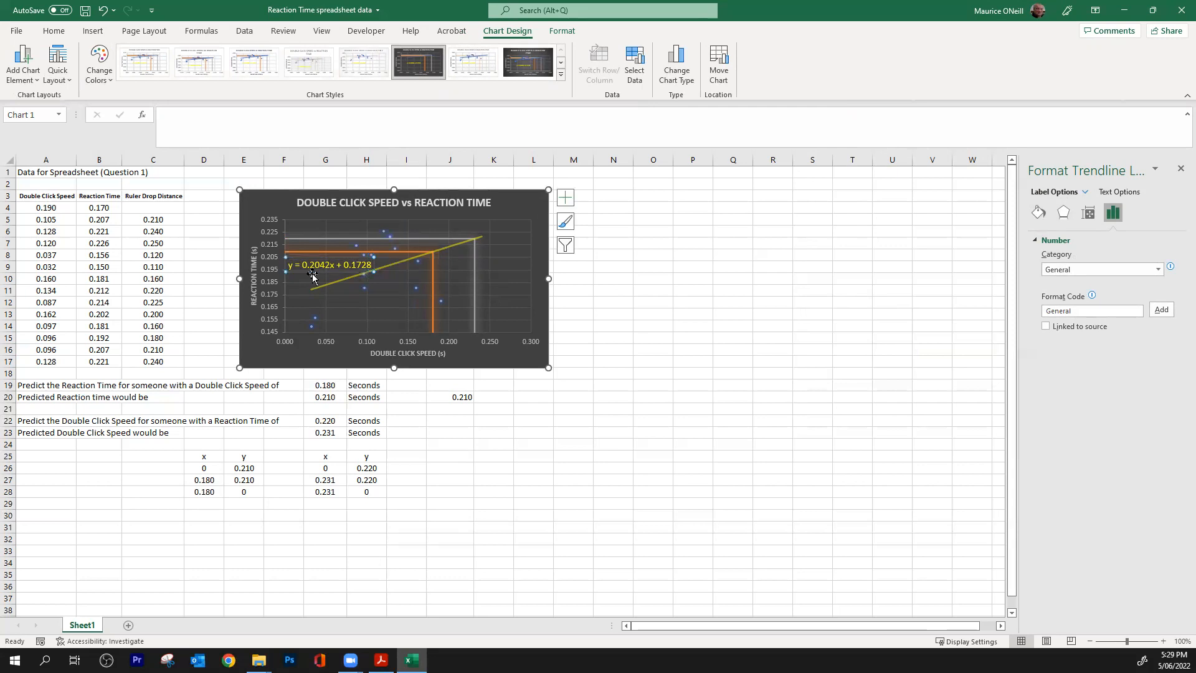
pyautogui.click(739, 320)
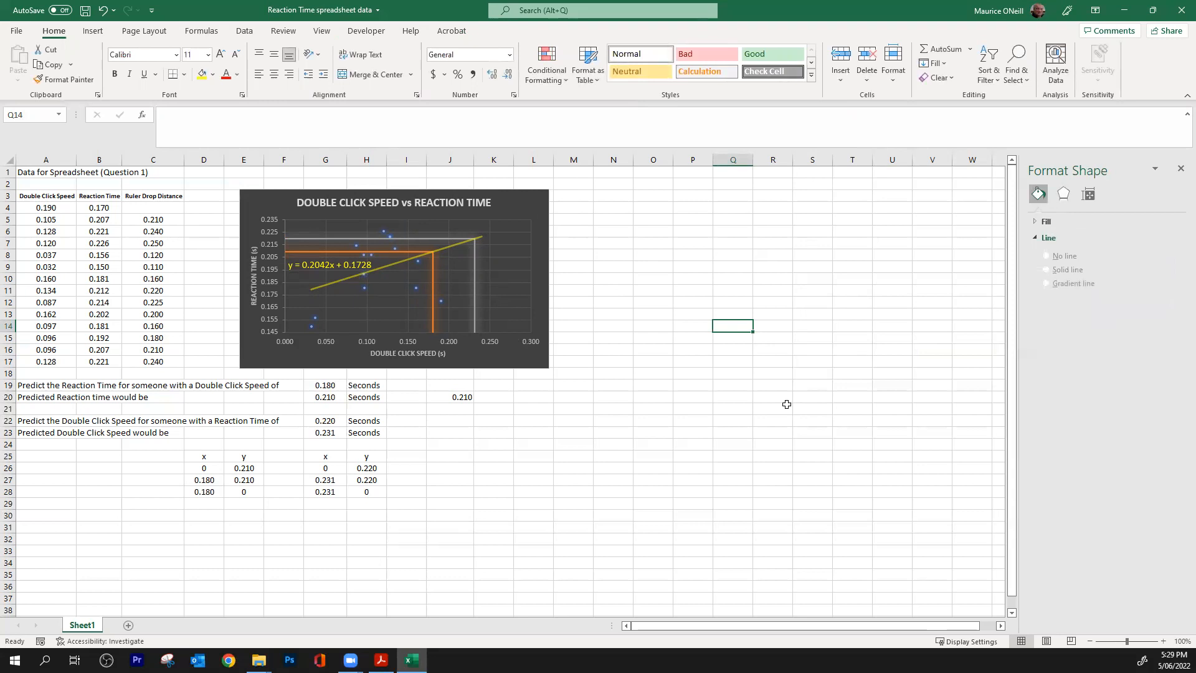
# - Set the Double Click Speed used for the Reaction Time prediction in G19 to 0.12
pyautogui.click(331, 385)
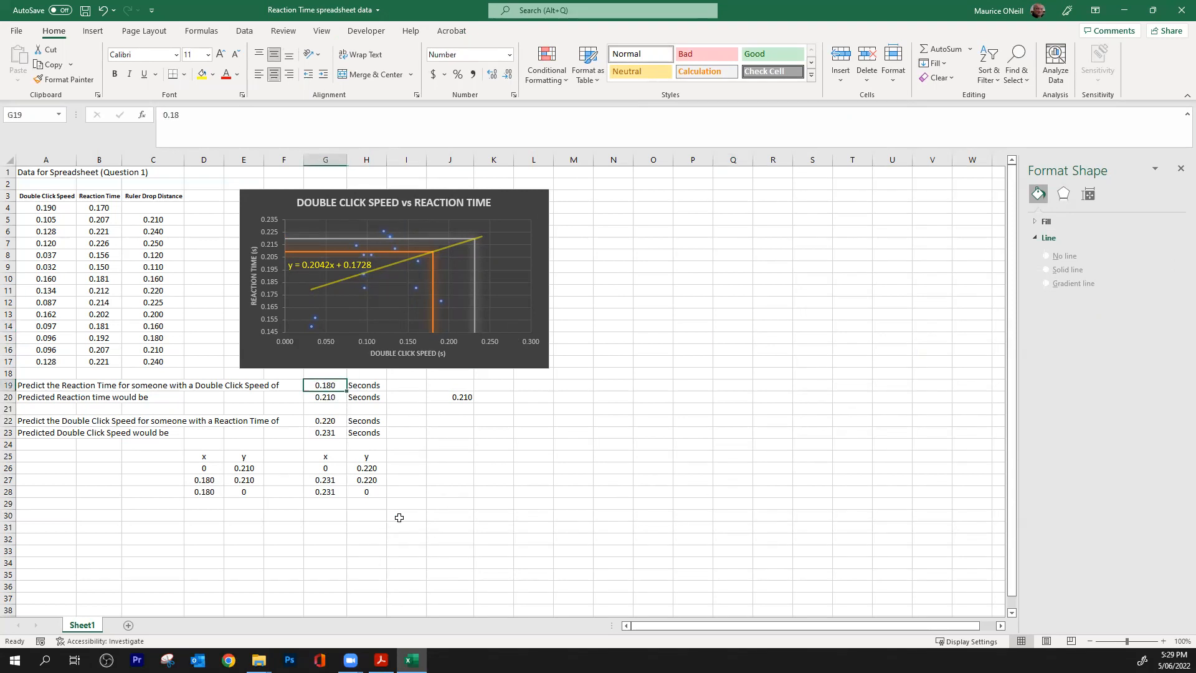
pyautogui.write('.')
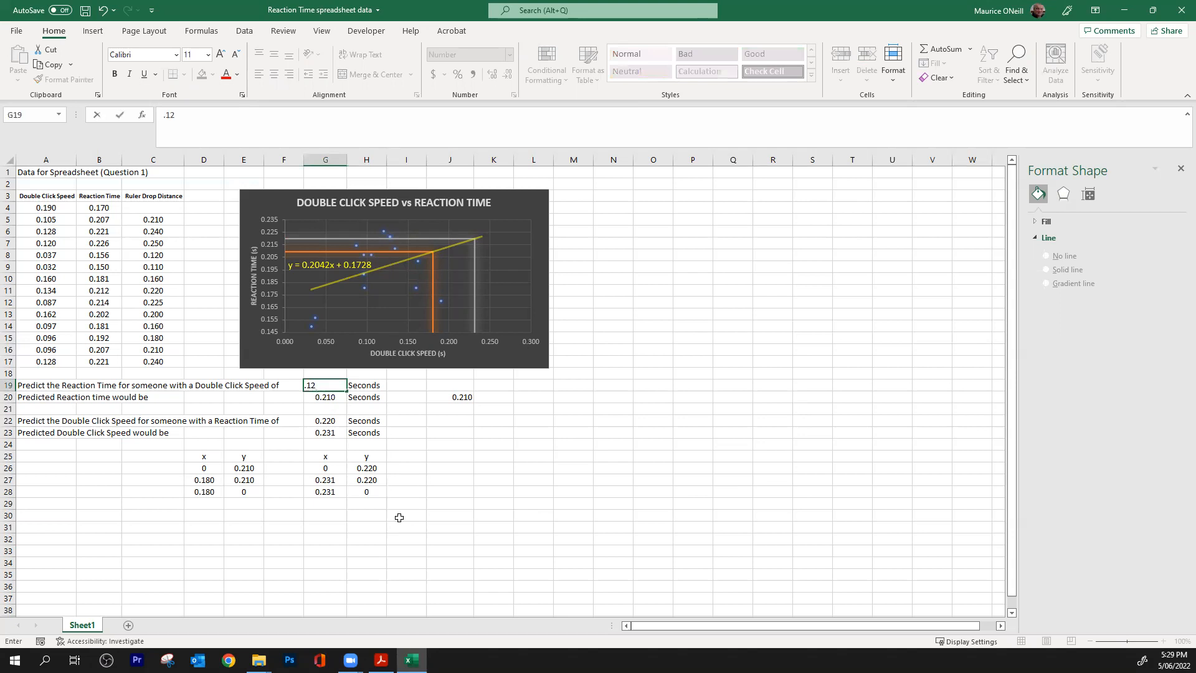
pyautogui.write('12')
pyautogui.press('Return')
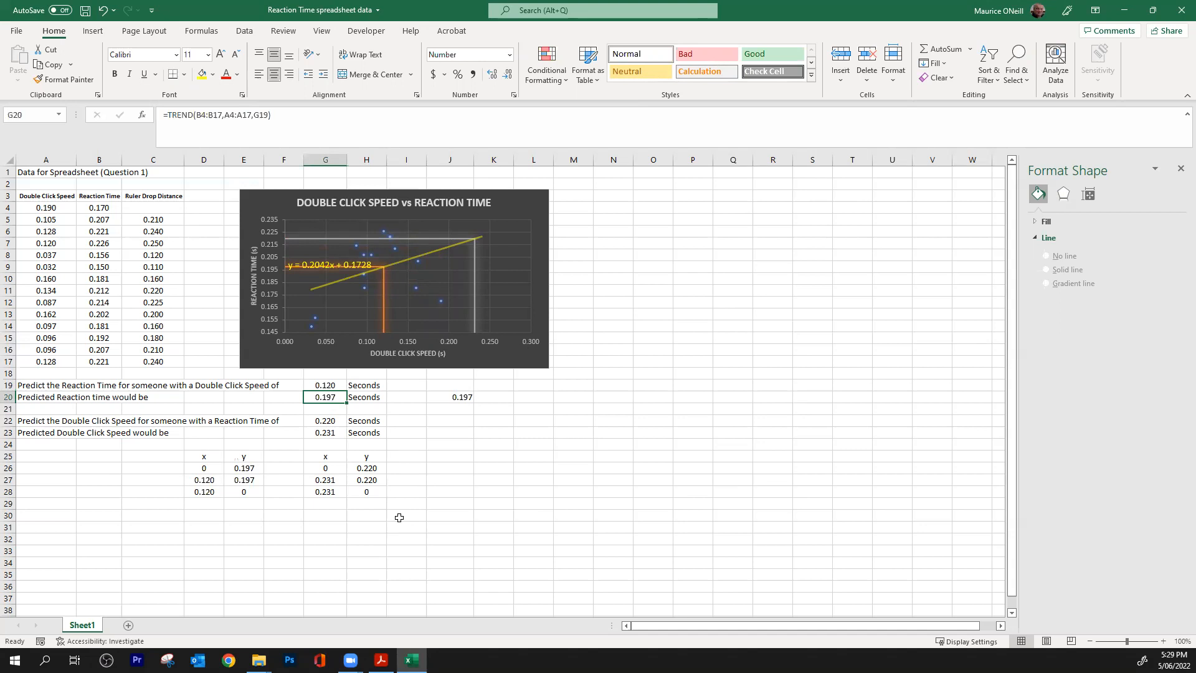
# - Set the Reaction Time used for the Double Click Speed prediction in G22 to 0.2
pyautogui.click(328, 418)
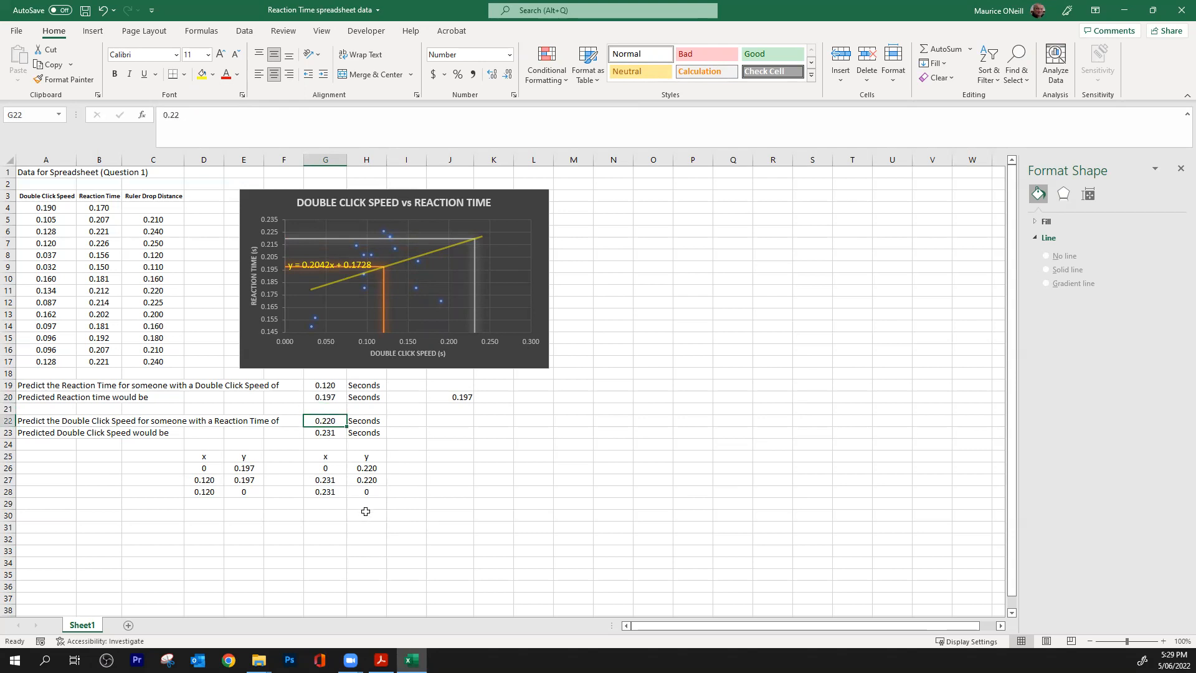
pyautogui.write('0.2')
pyautogui.press('Return')
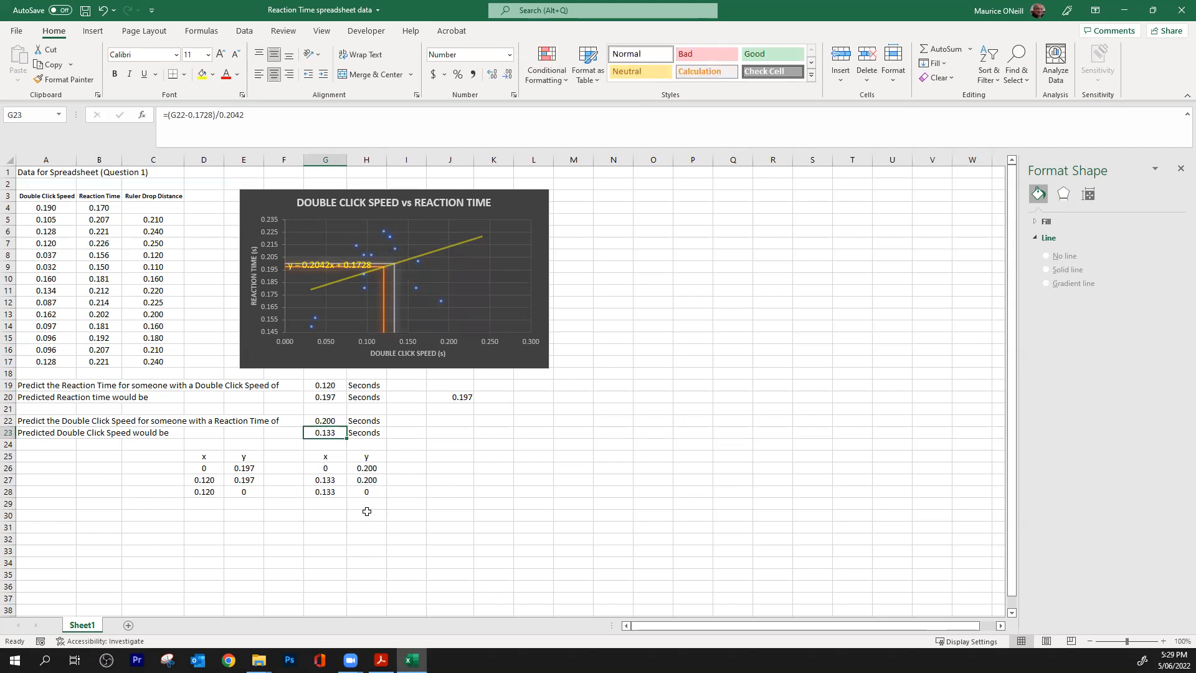
# - Set the Reaction Time used for the Double Click Speed prediction in G22 to 0.197
pyautogui.press('Up')
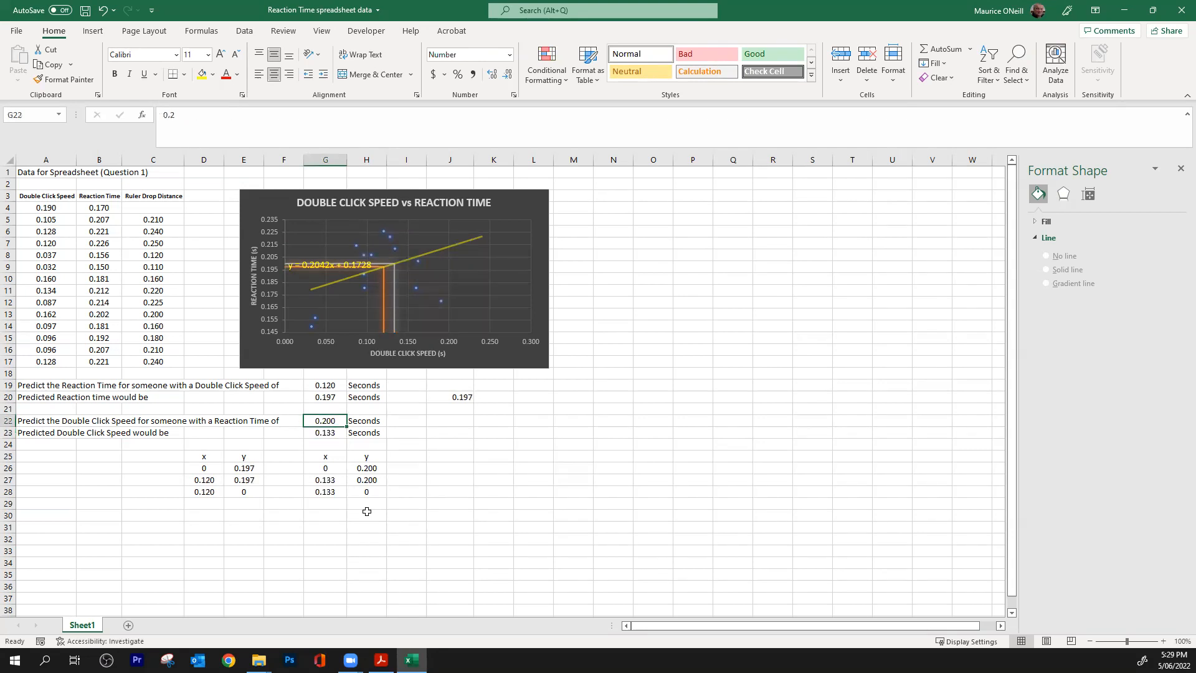
pyautogui.write('.197')
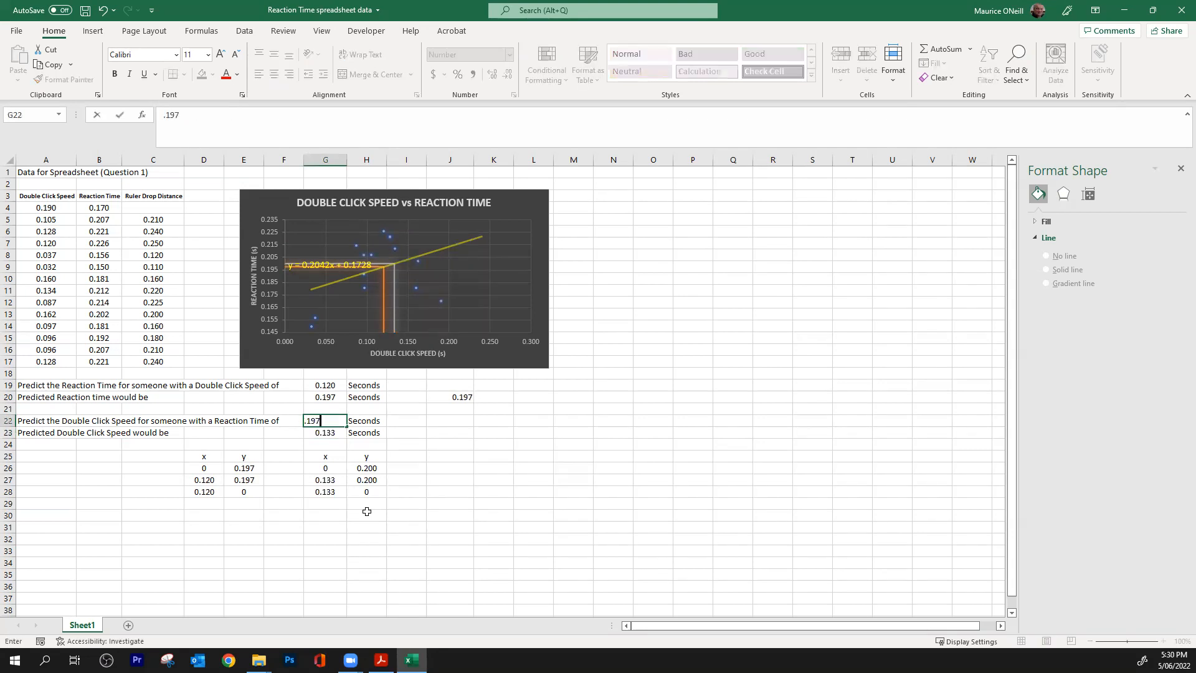
pyautogui.press('Return')
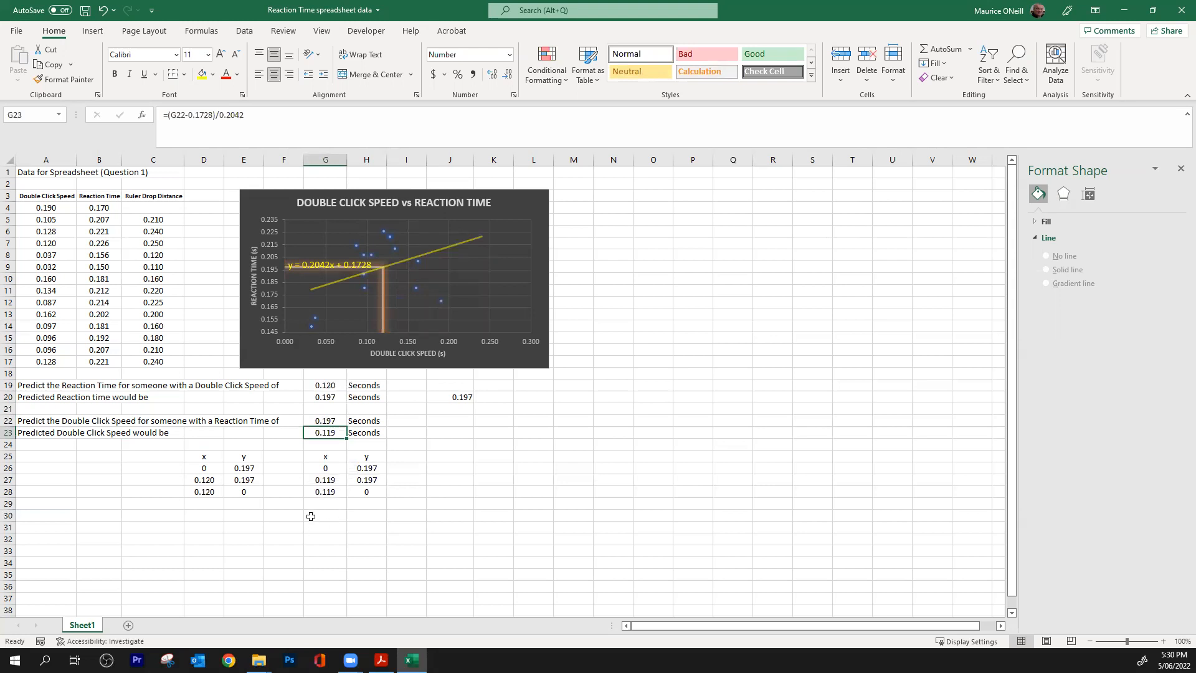
# - Test the predictions with a Double Click Speed of 0.18 in G19 and a Reaction Time of 0.22 in G22
pyautogui.click(335, 388)
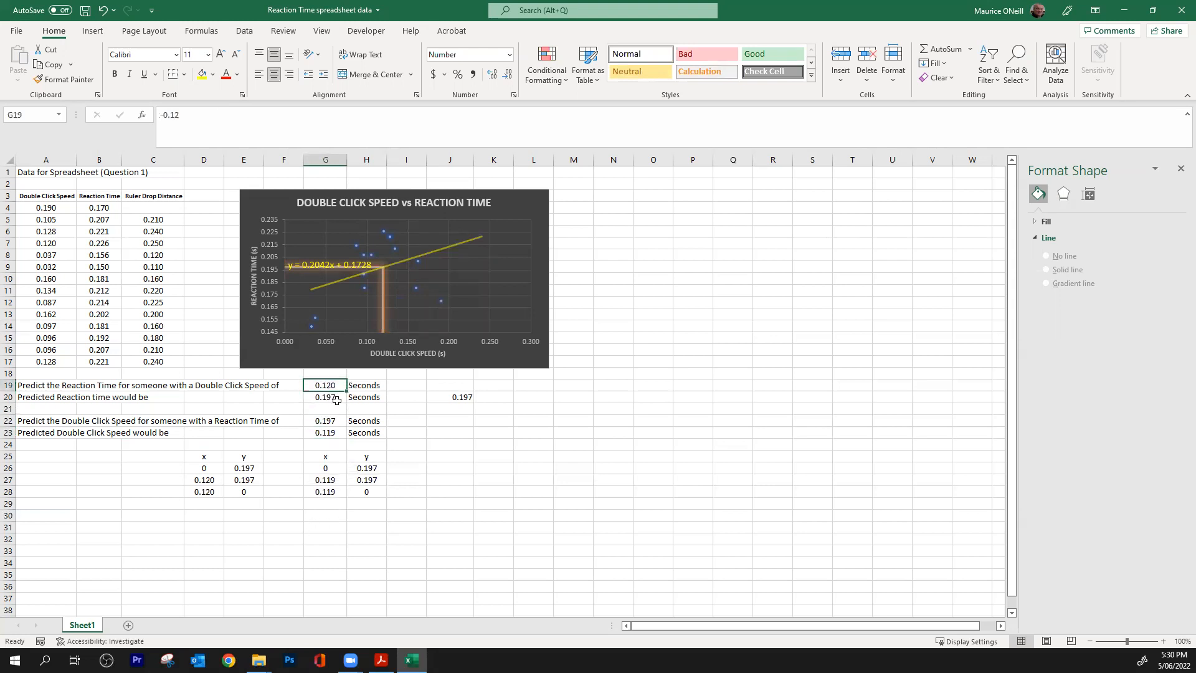
pyautogui.write('.18')
pyautogui.press('Return')
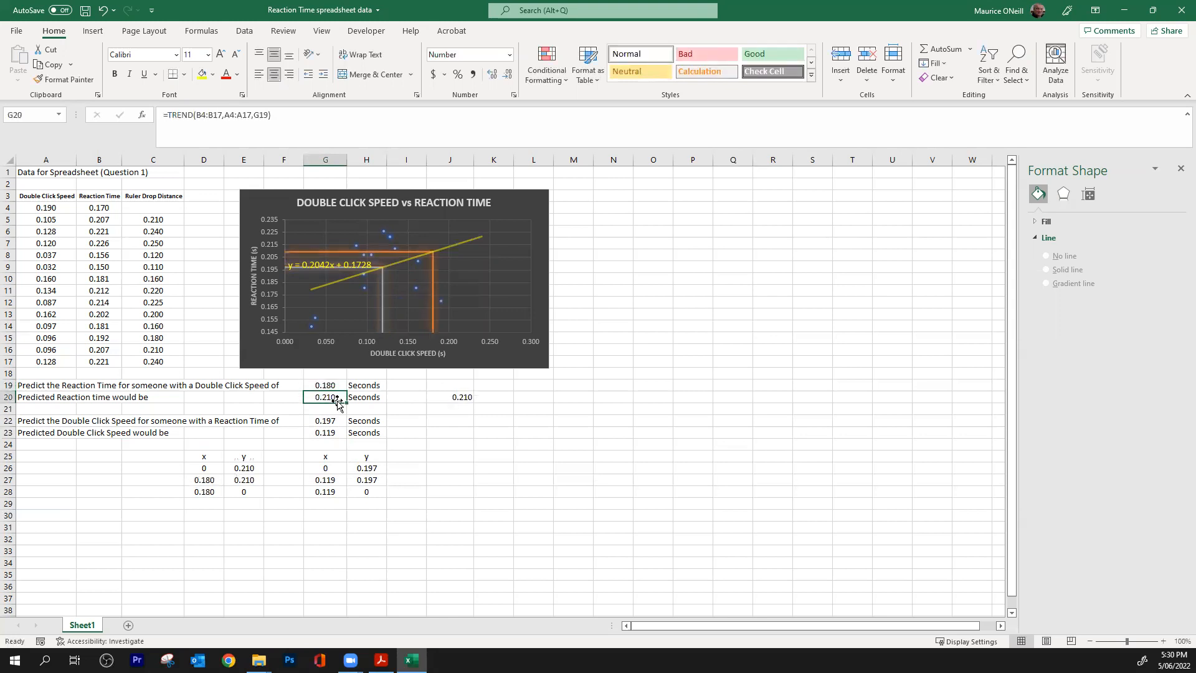
pyautogui.click(331, 419)
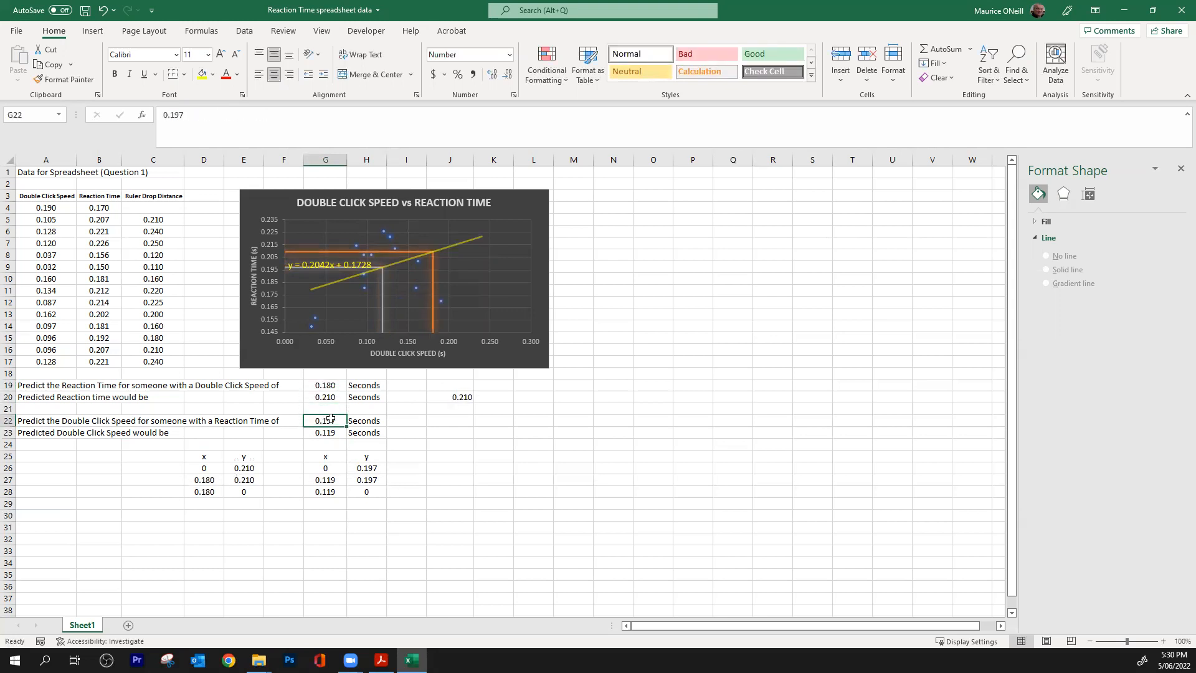
pyautogui.write('.22')
pyautogui.press('Return')
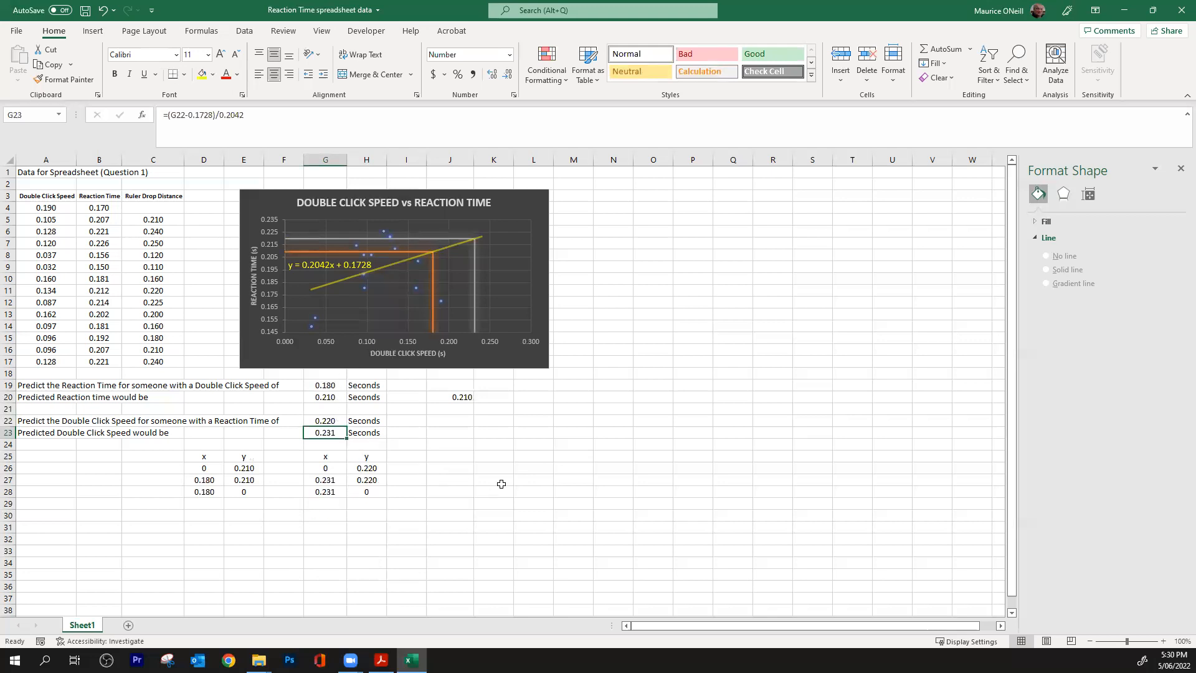
# - Delete the duplicate Reaction Time check formula in J20, beside the predicted Reaction Time row
pyautogui.click(463, 399)
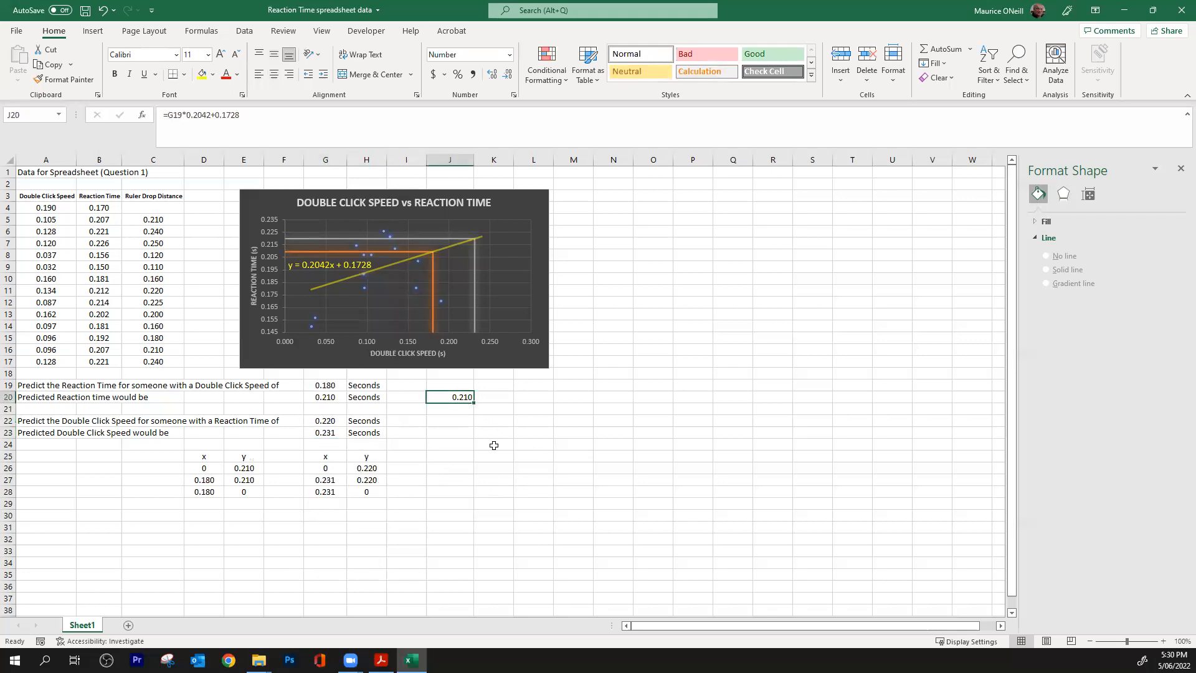
pyautogui.press('Delete')
pyautogui.click(569, 444)
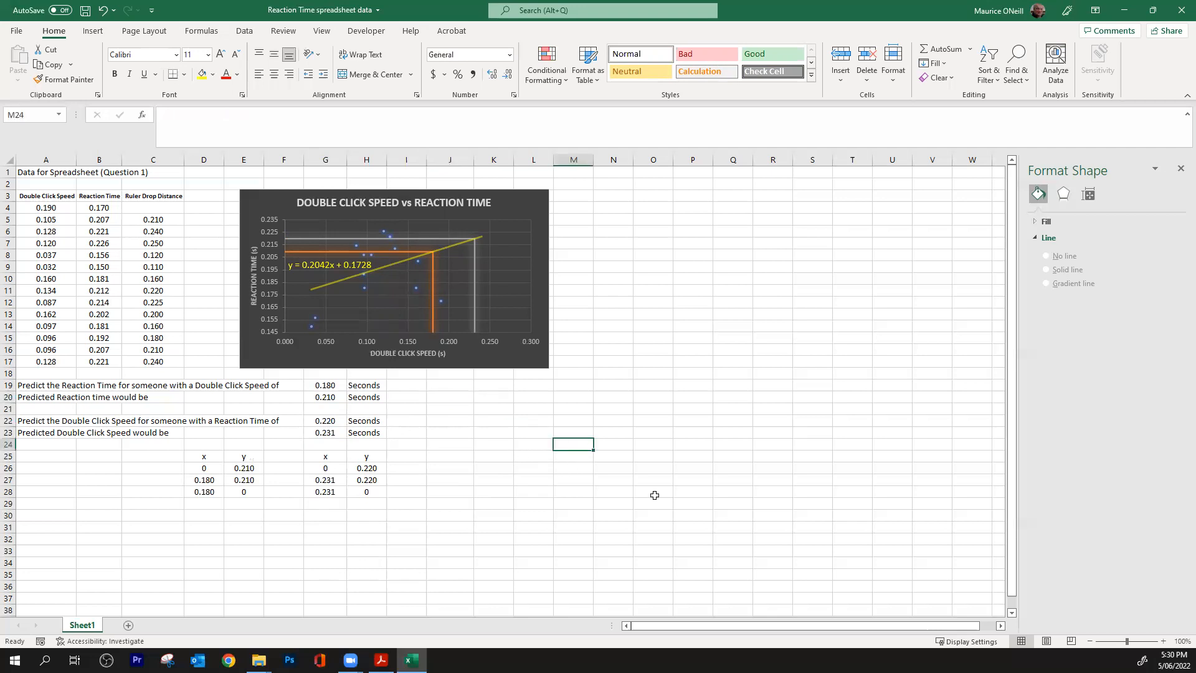